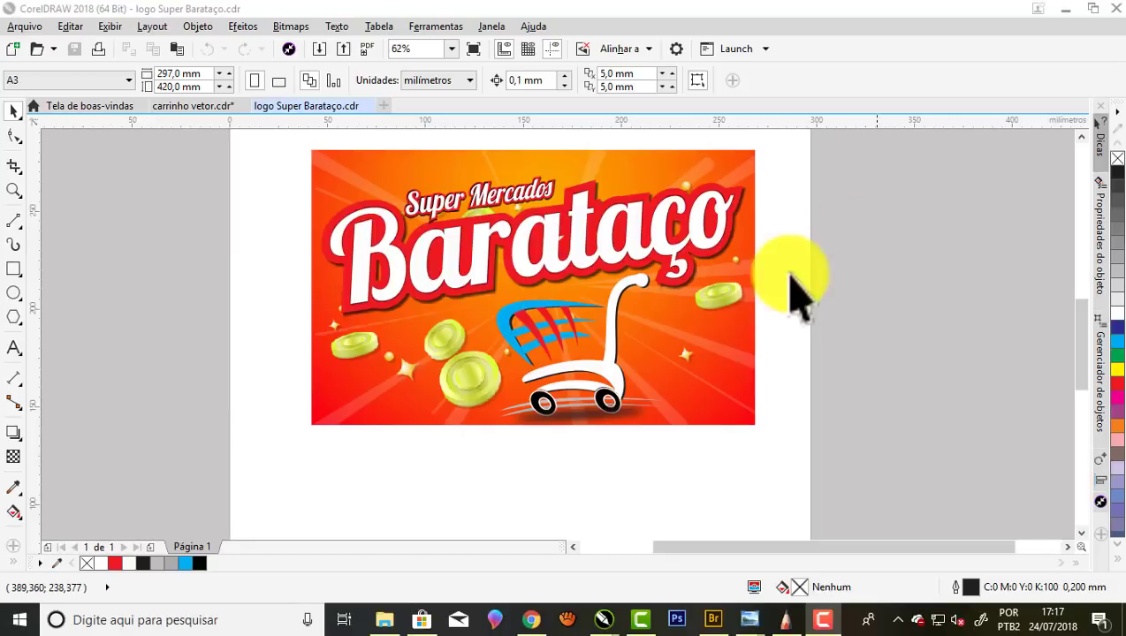
Zoom in and out over the reference logo's lettering and shopping cart
click(13, 190)
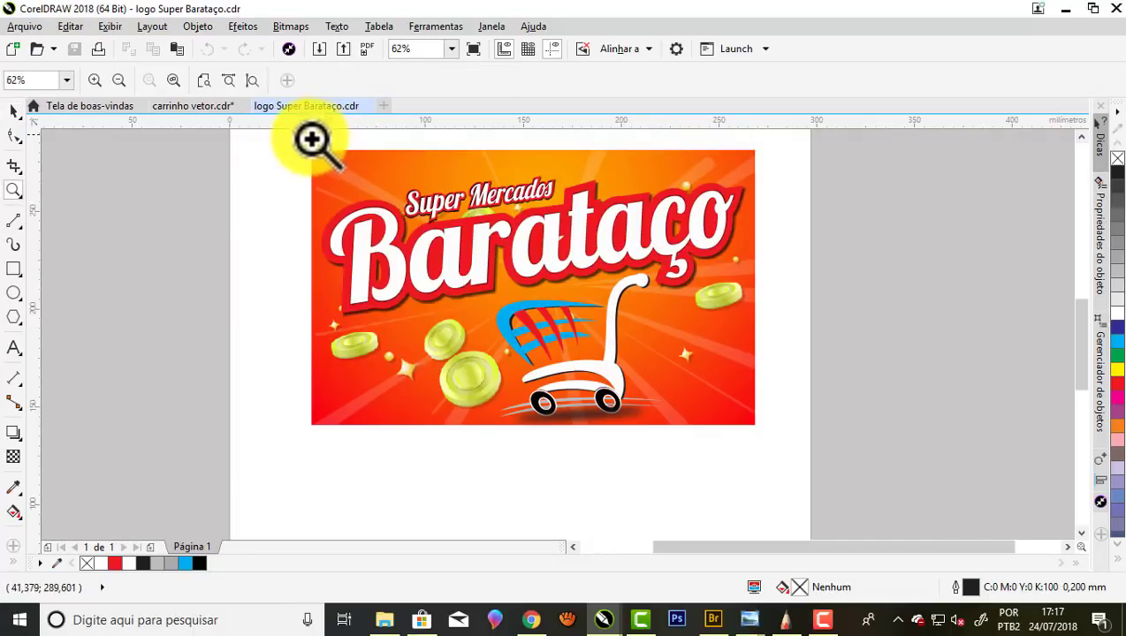
mouse_move(309, 139)
mouse_down()
mouse_move(777, 423)
mouse_move(767, 429)
mouse_up()
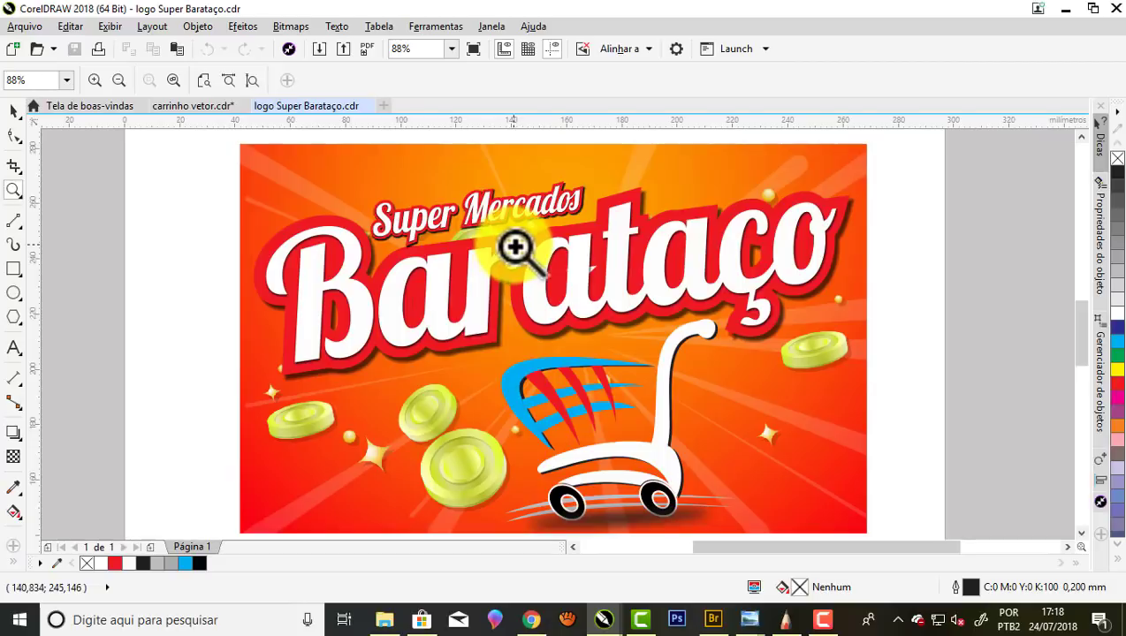
scroll(467, 216, down, 2)
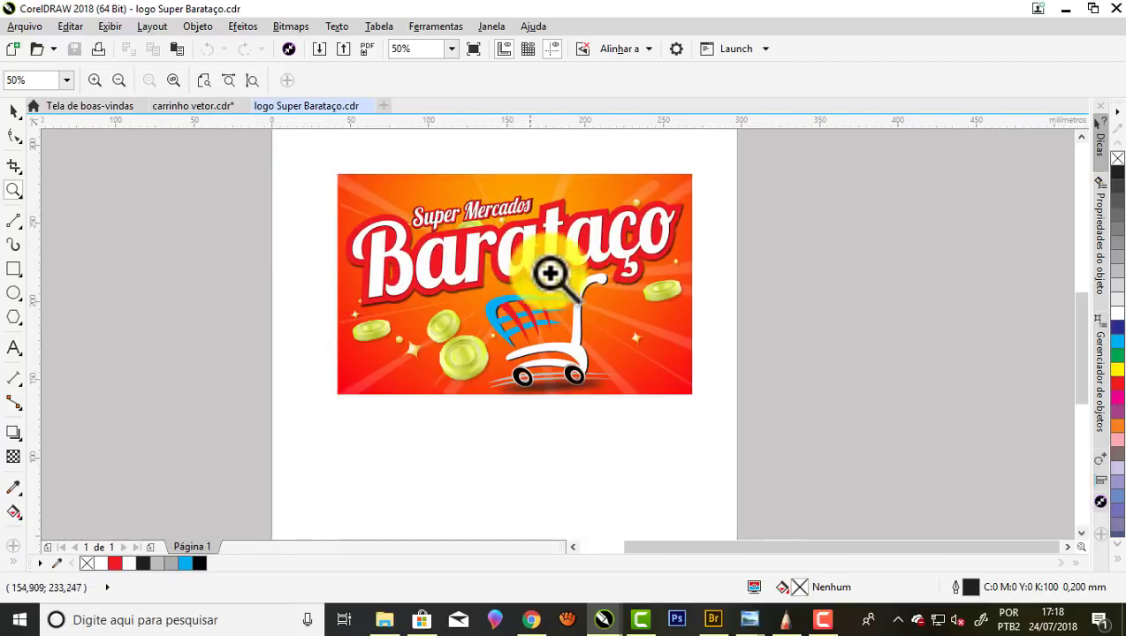
click(499, 206)
right_click(495, 221)
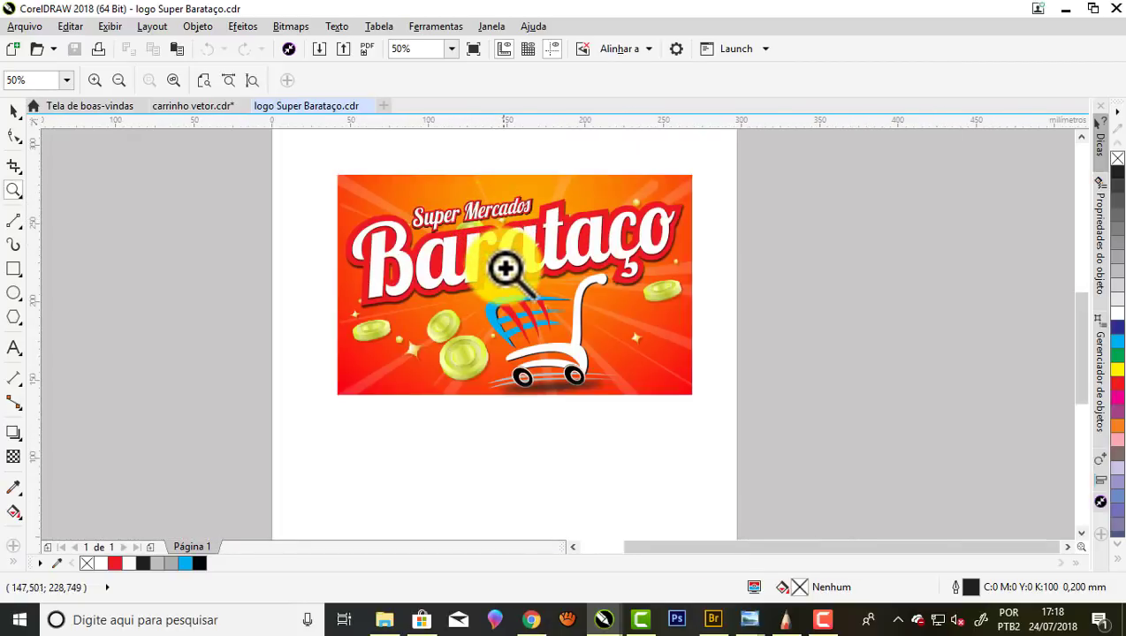
click(499, 267)
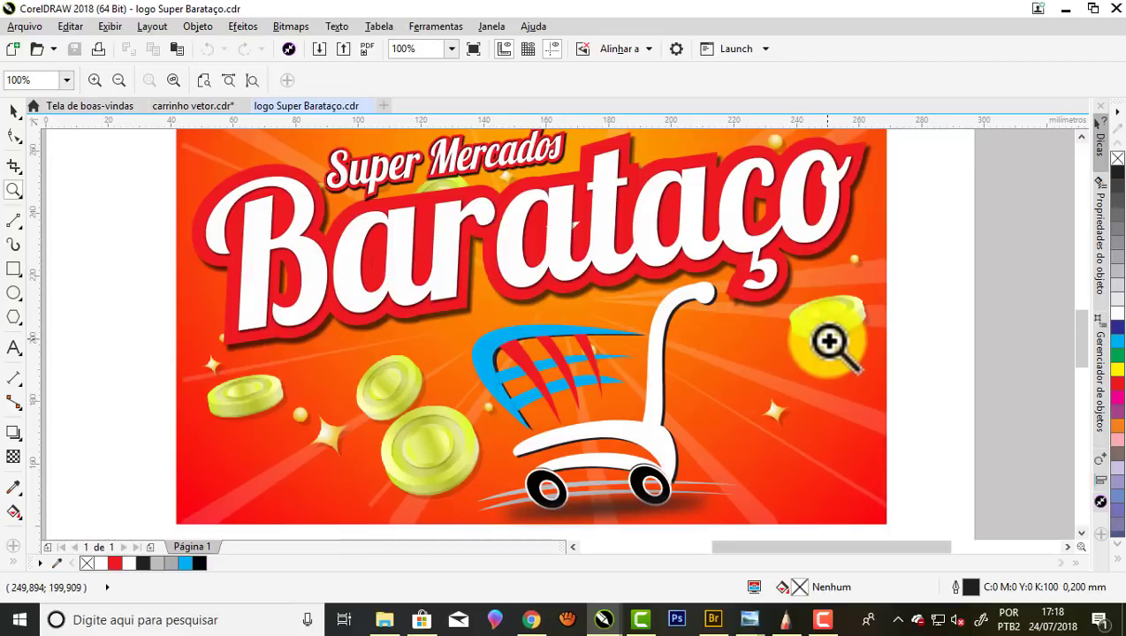
right_click(748, 261)
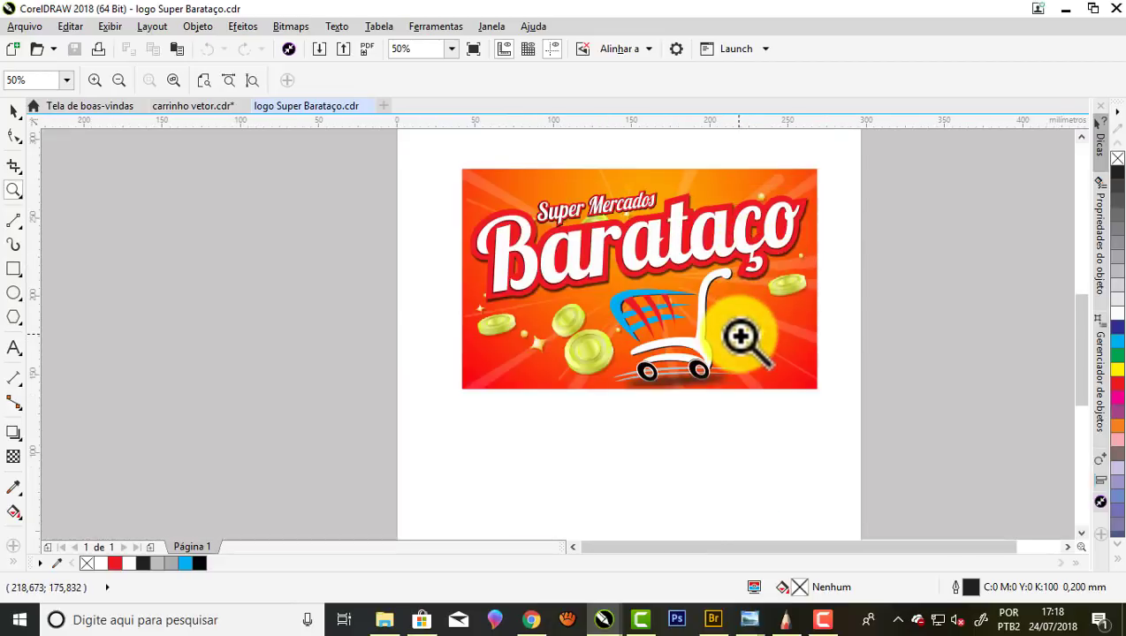
click(744, 334)
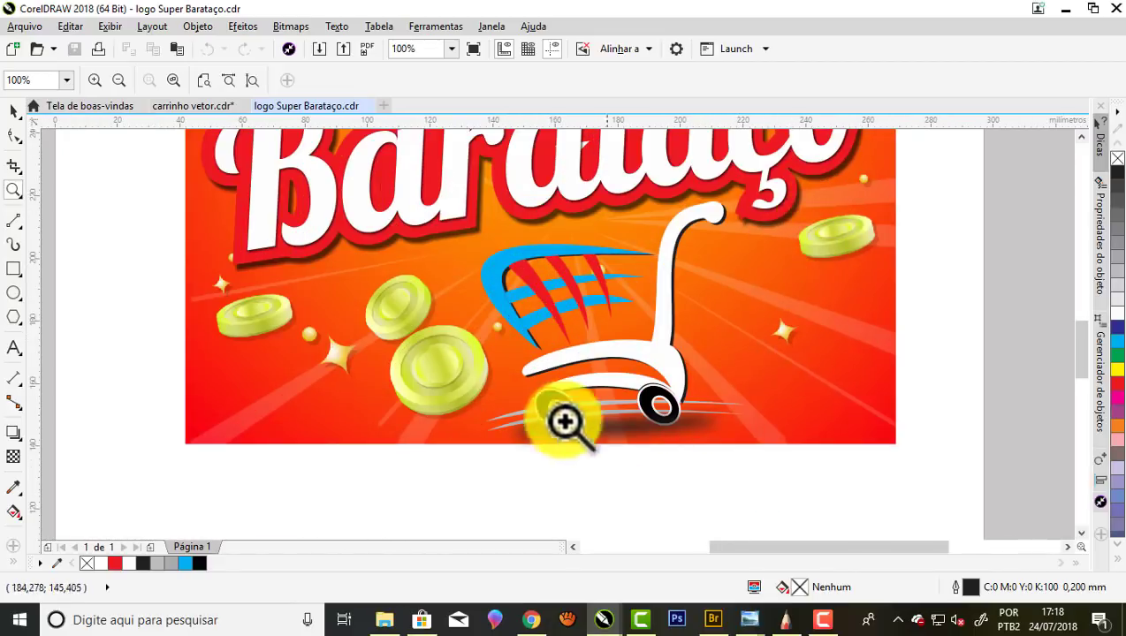
right_click(495, 384)
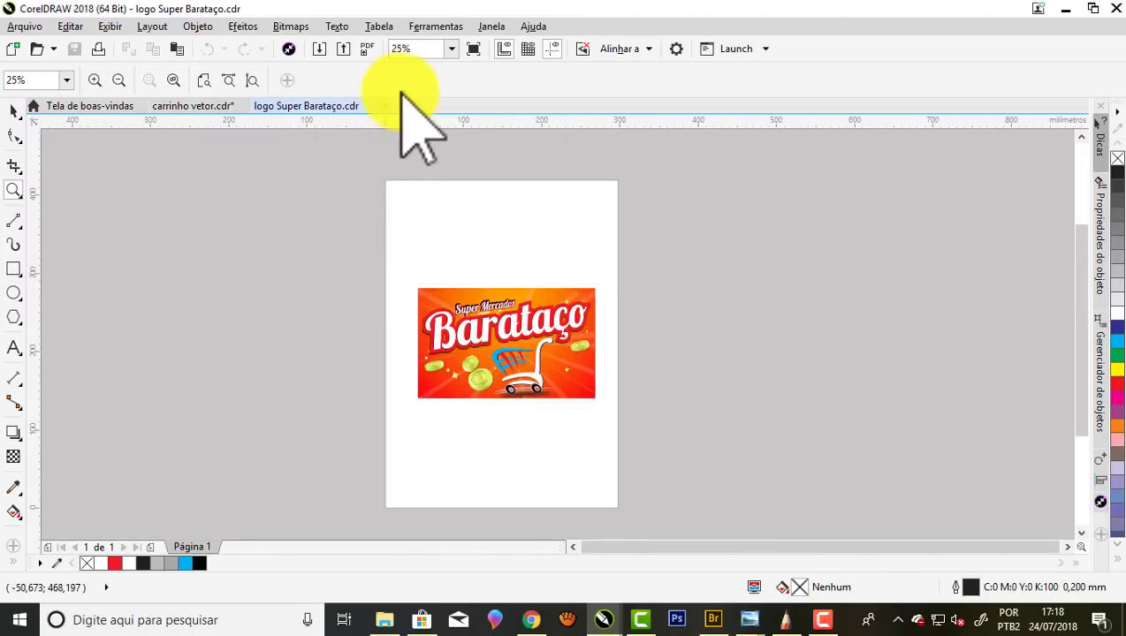
Create a new landscape A4 document
click(15, 34)
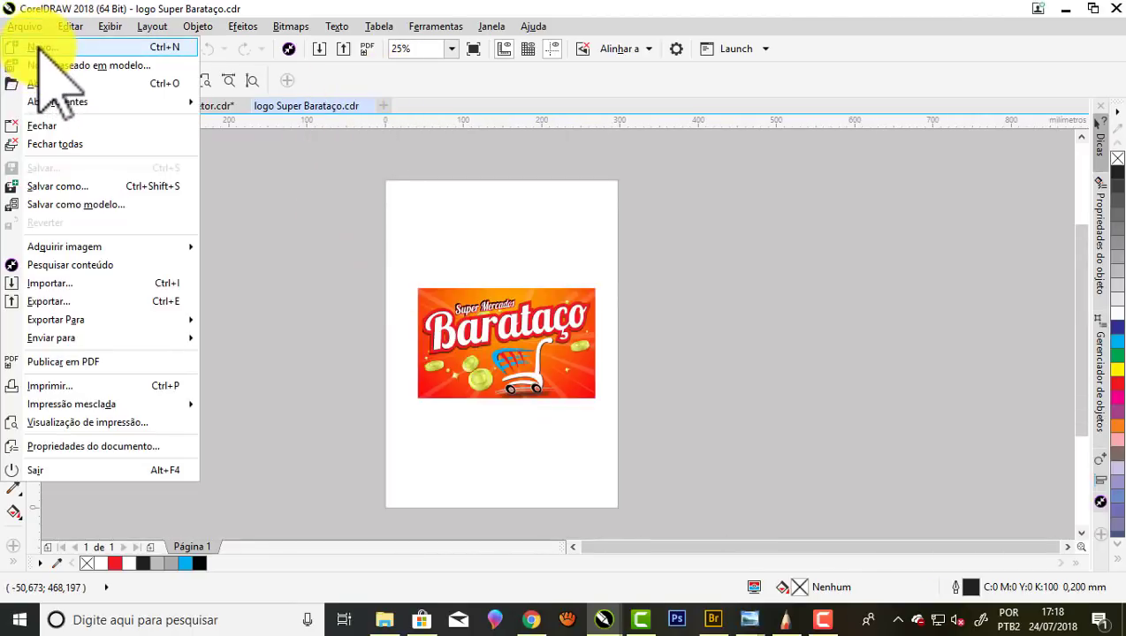
click(35, 46)
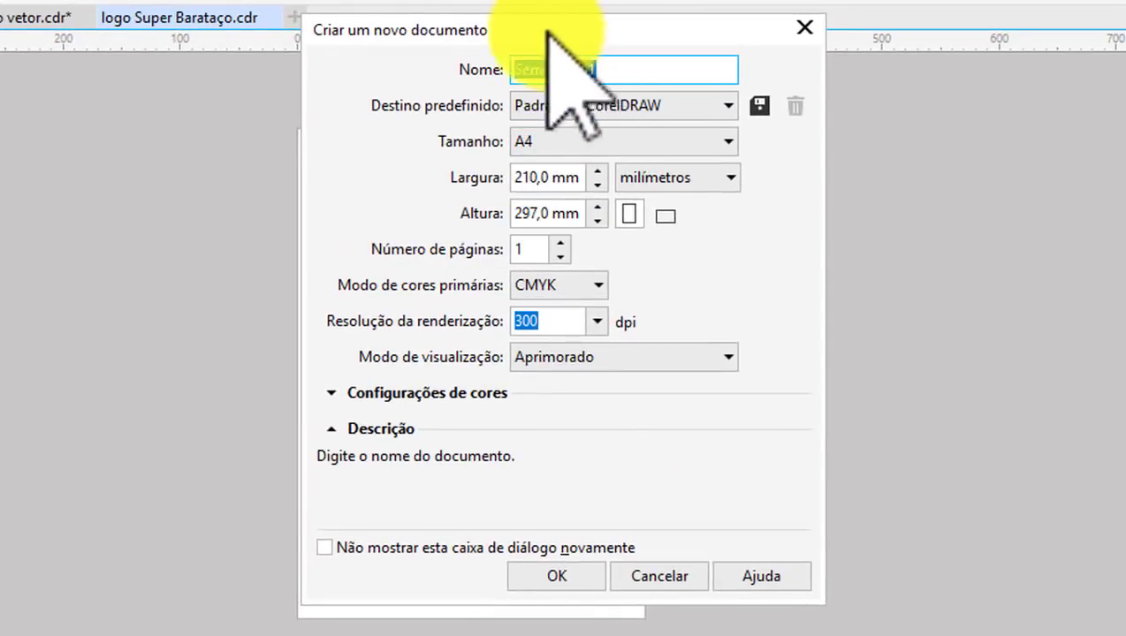
click(665, 215)
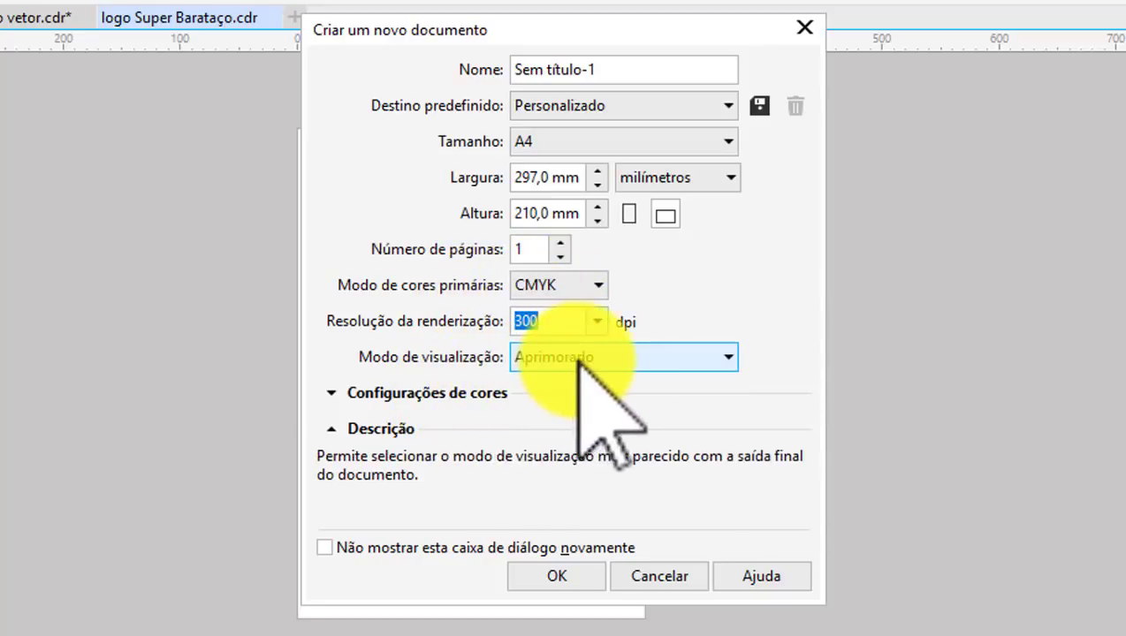
click(566, 557)
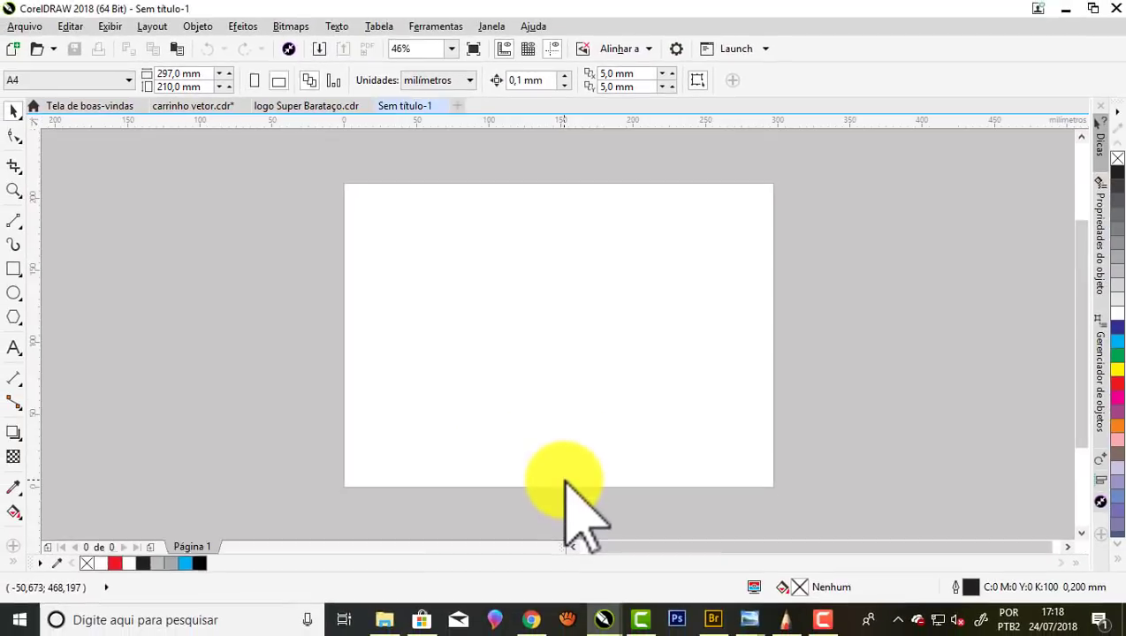
Add a page-sized 297 × 210 mm rectangle filled yellow with no outline
double_click(14, 268)
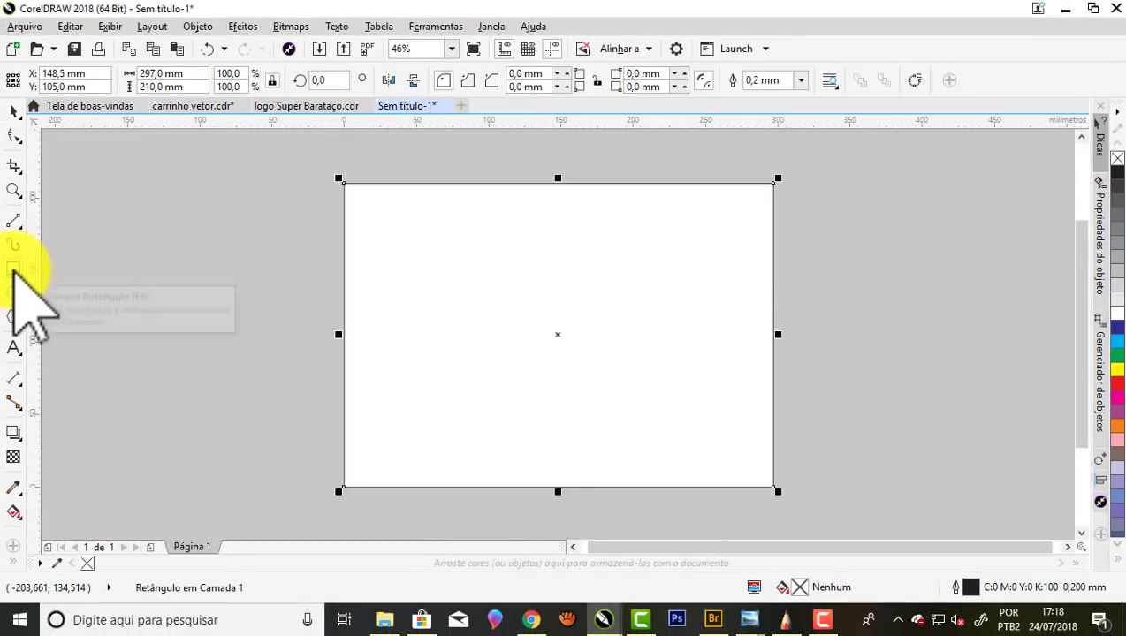
click(1118, 371)
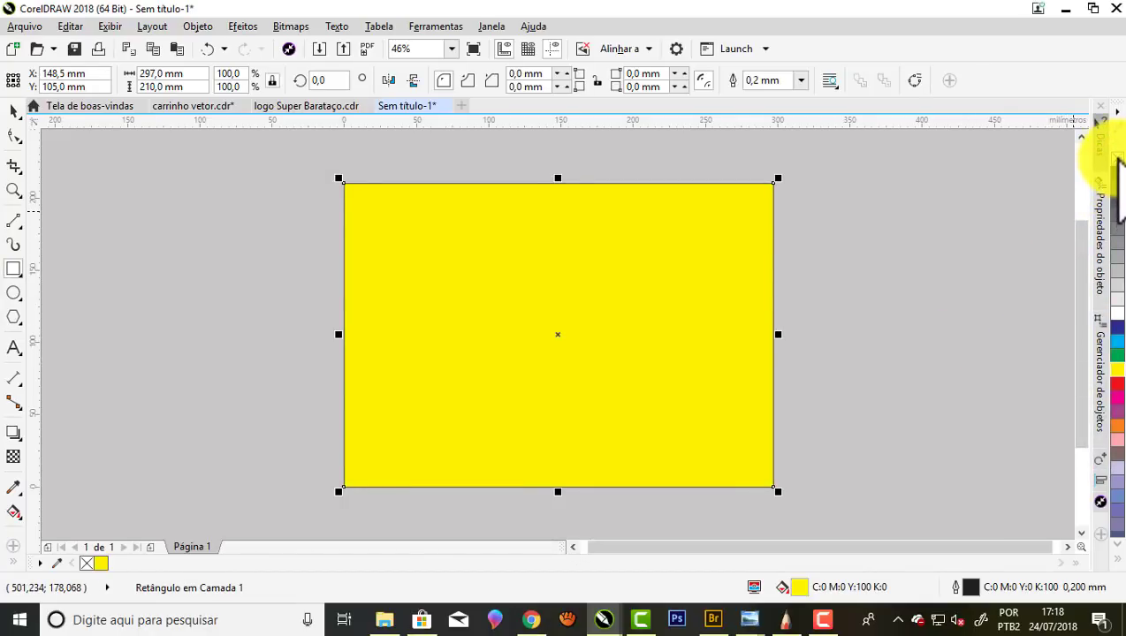
right_click(1117, 155)
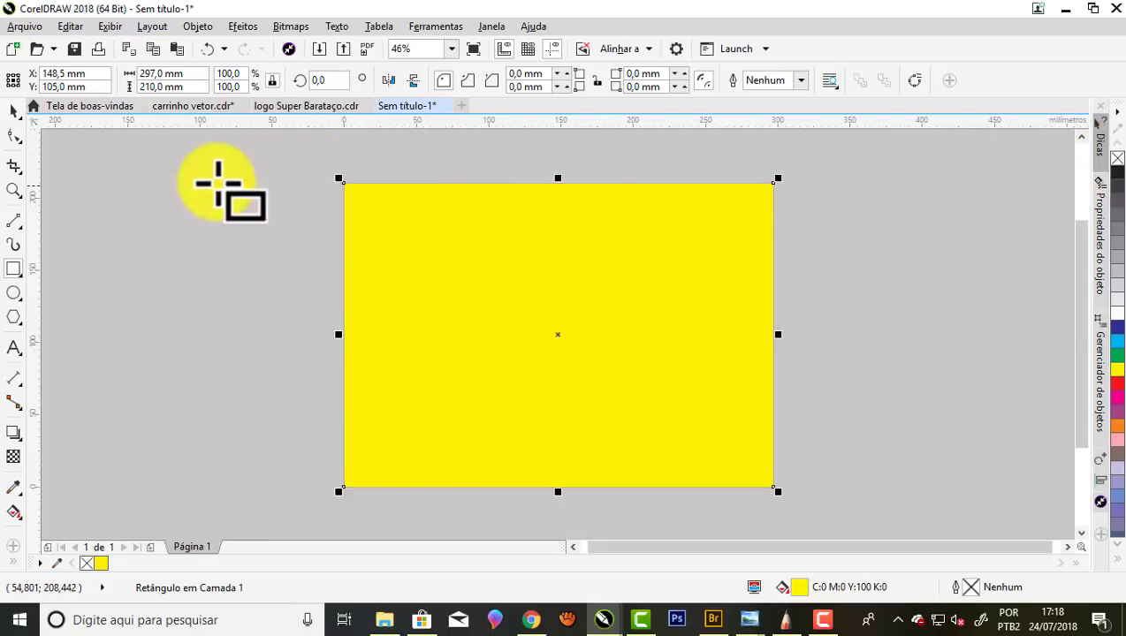
click(14, 111)
click(216, 238)
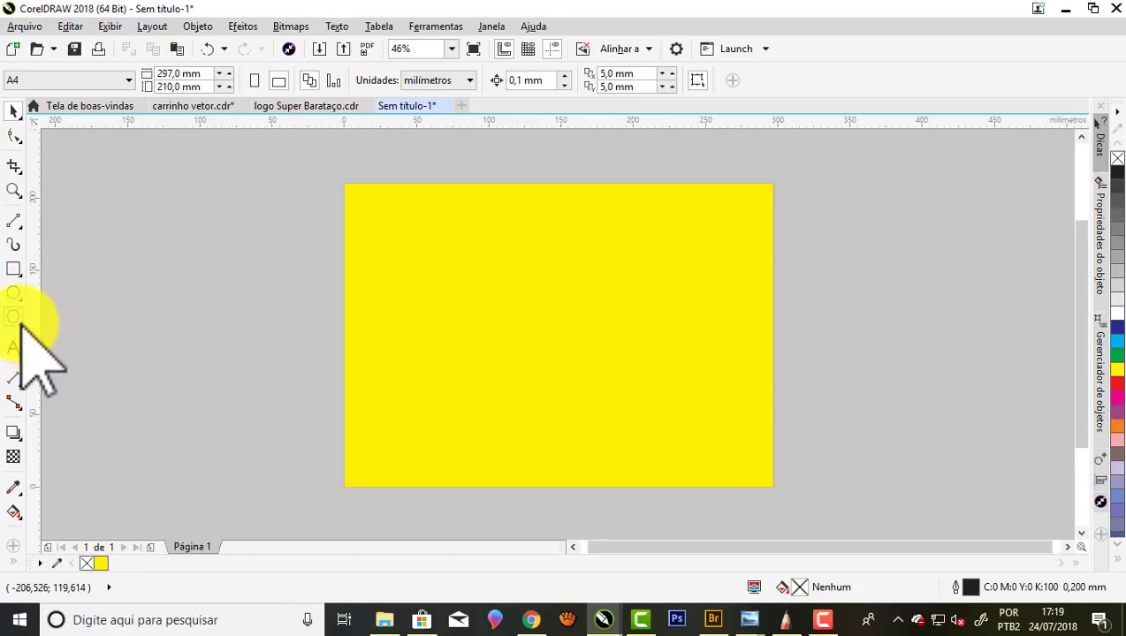
Draw a thin vertical polygon at the page centre and reduce it to 3 sides
click(21, 323)
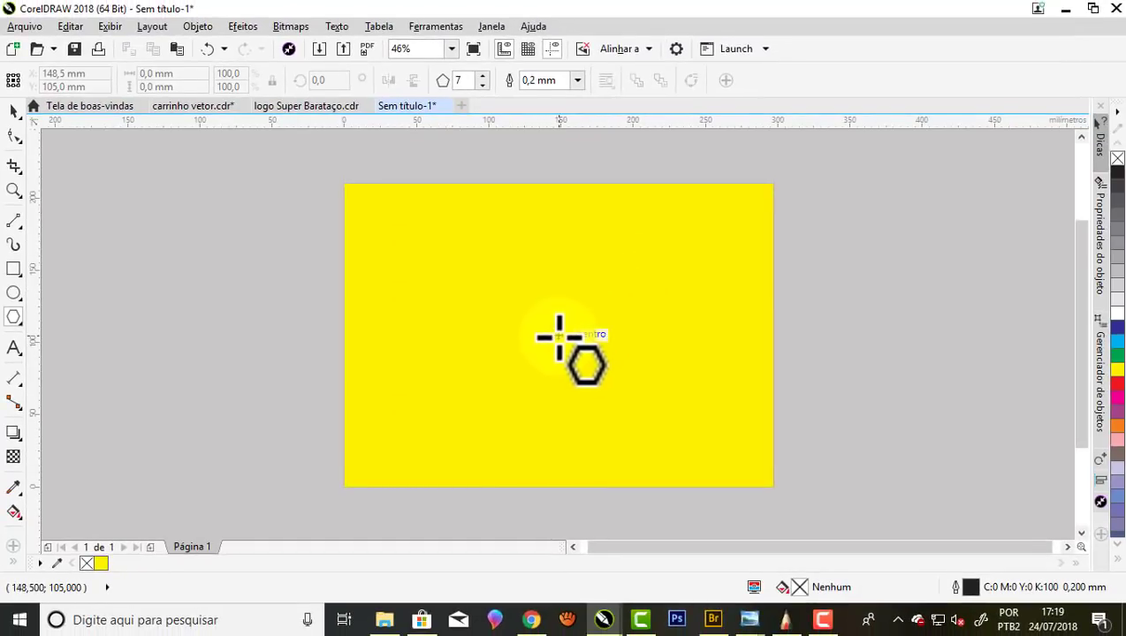
drag(563, 338, 560, 202)
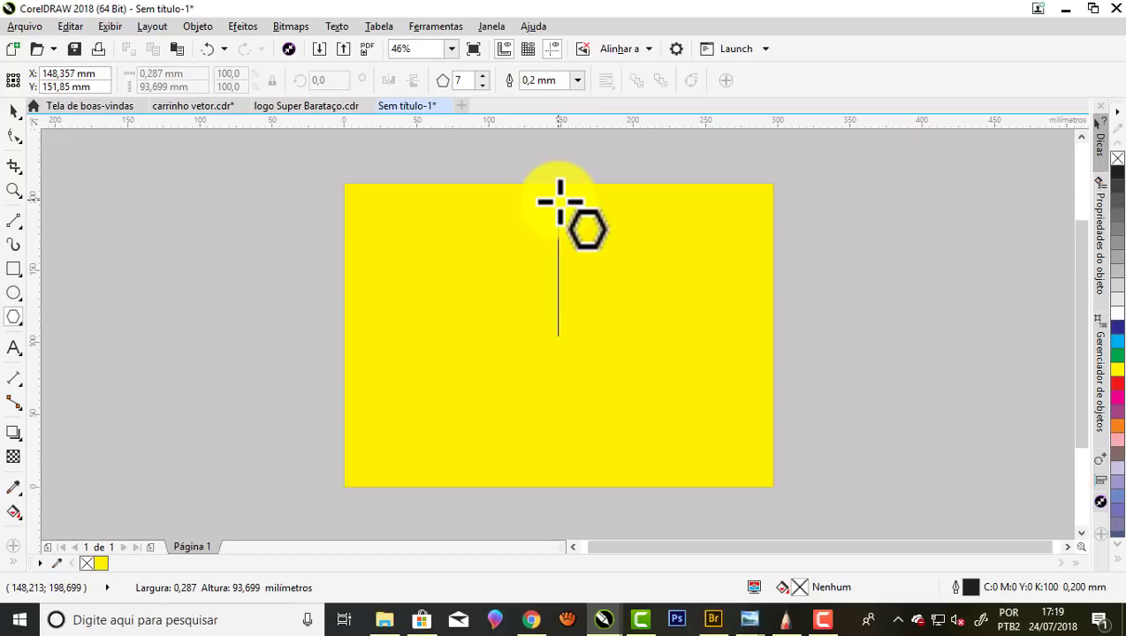
drag(559, 201, 560, 202)
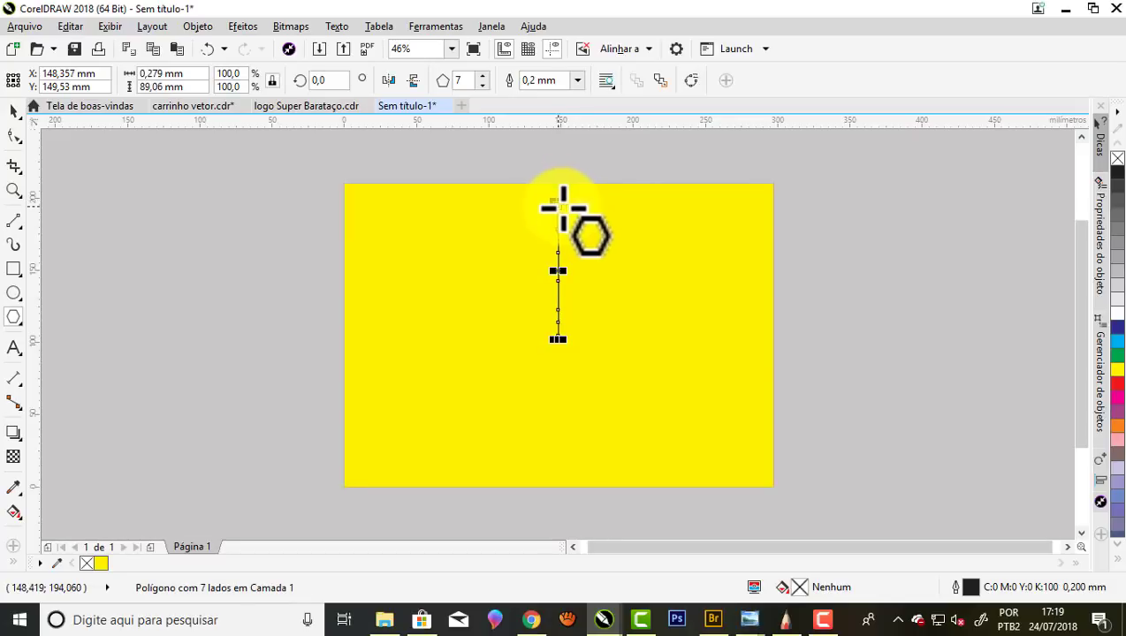
click(483, 85)
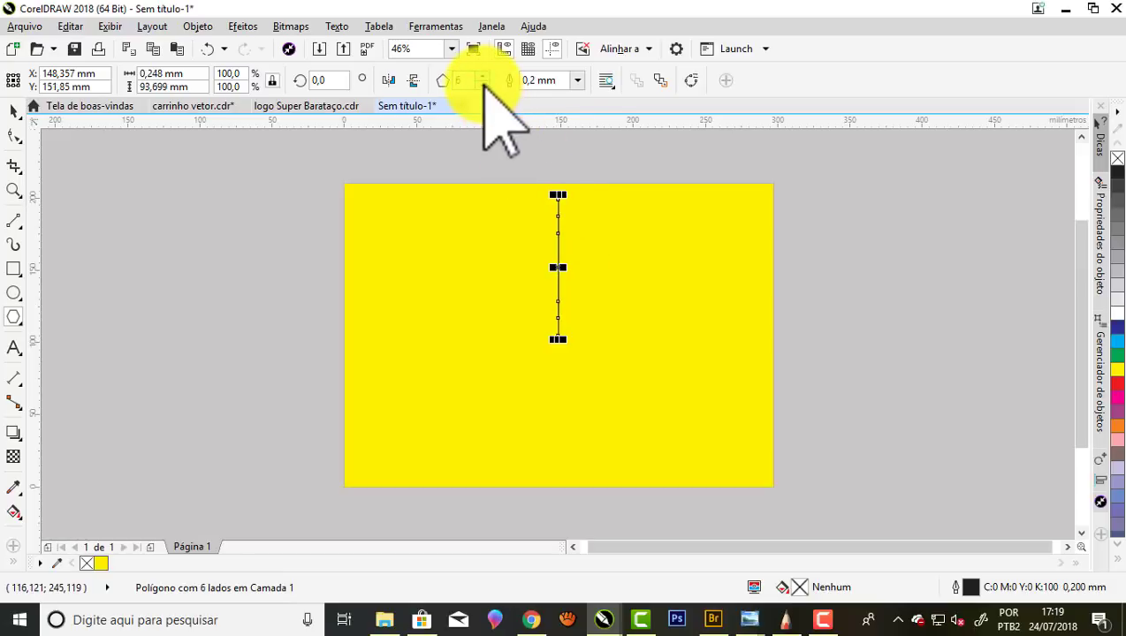
click(485, 86)
Stretch the triangle to about 10.9 mm wide and 85.9 mm tall
drag(567, 283, 584, 284)
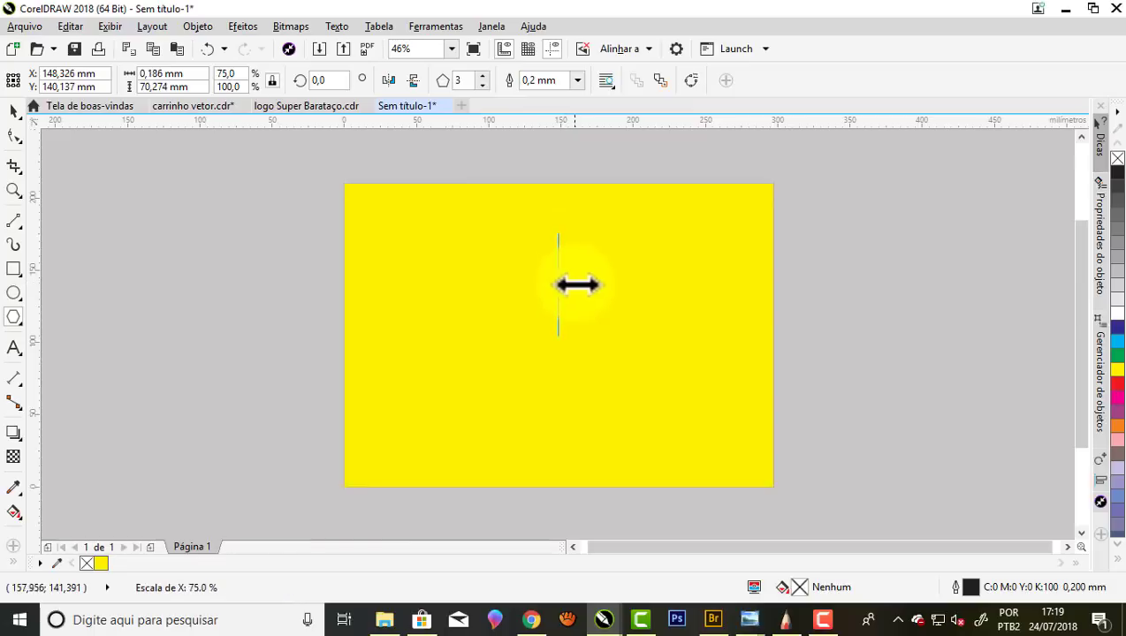
scroll(567, 230, up, 4)
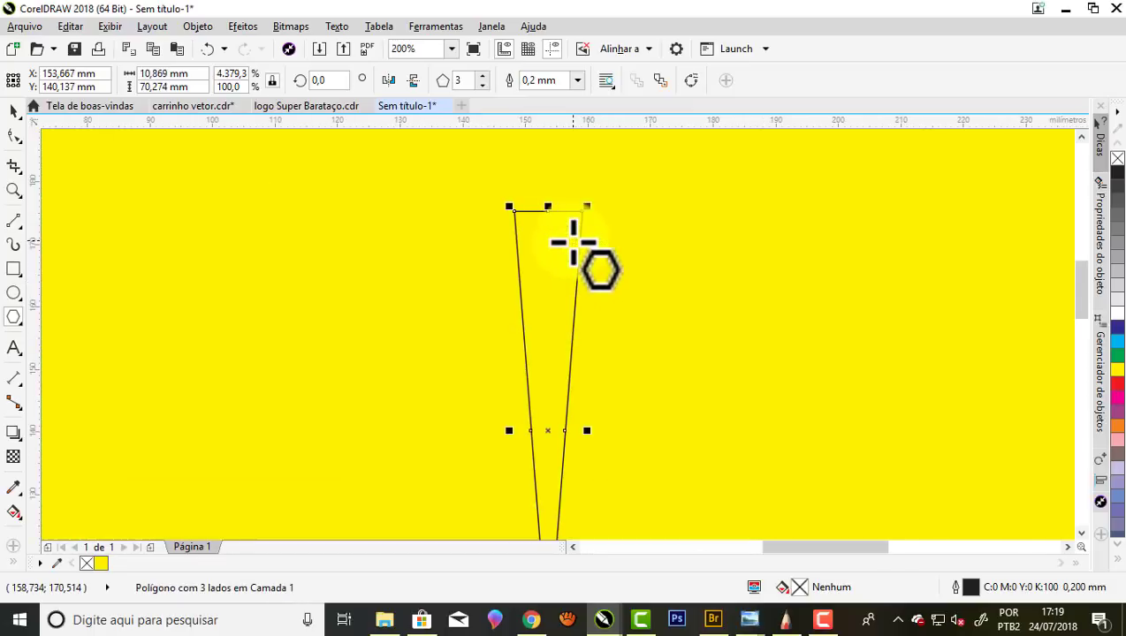
scroll(563, 228, down, 4)
drag(560, 216, 558, 184)
scroll(557, 185, up, 4)
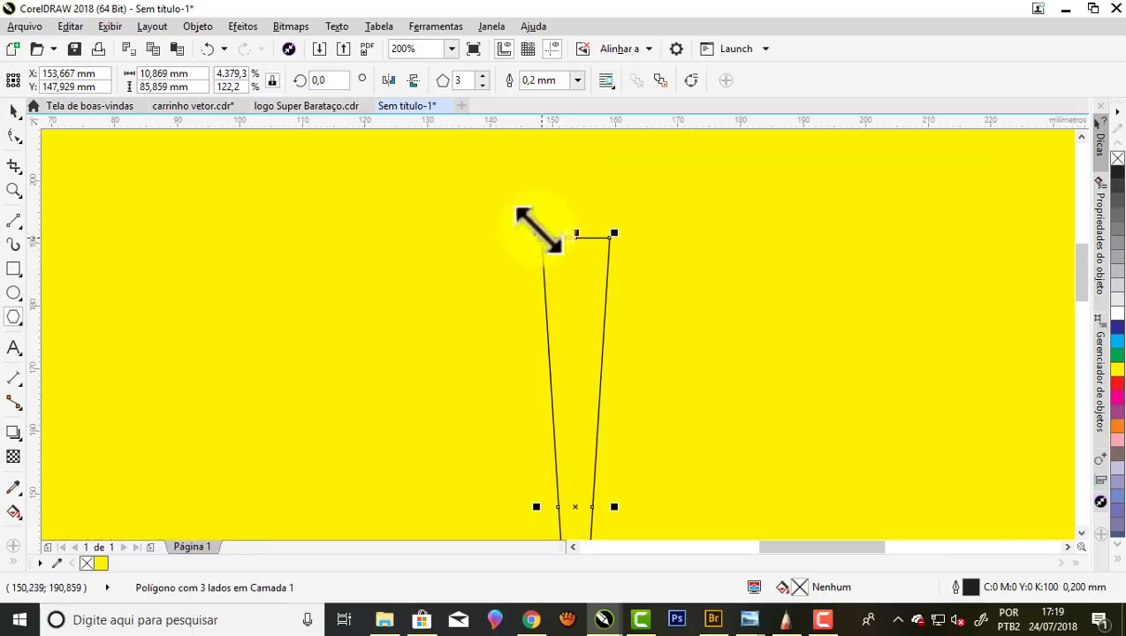
scroll(583, 252, down, 2)
scroll(582, 253, up, 4)
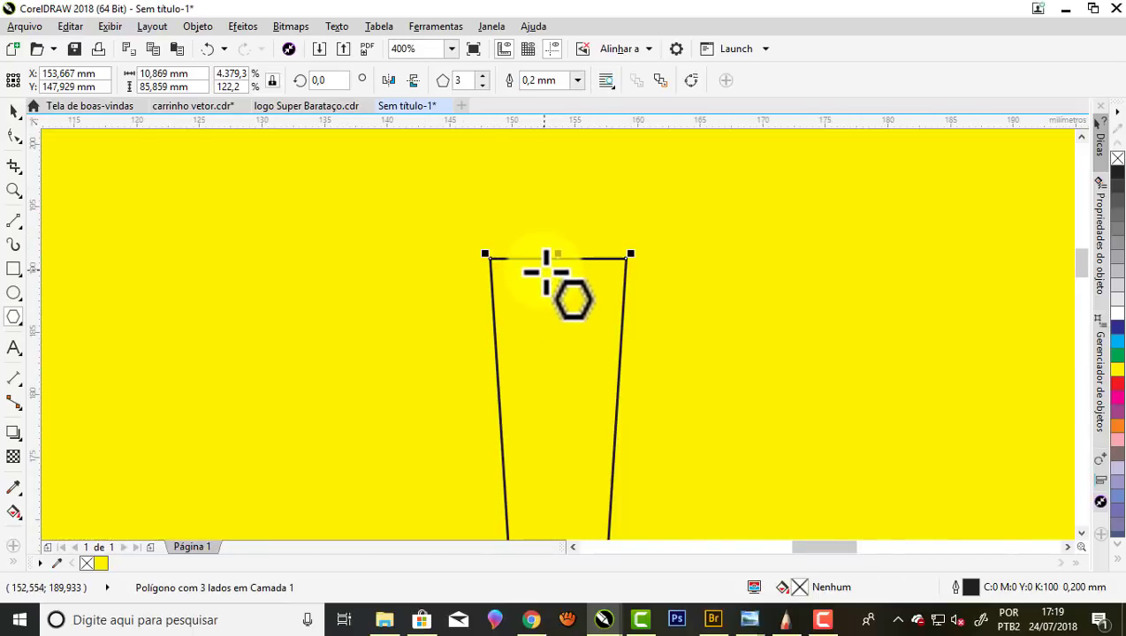
click(15, 136)
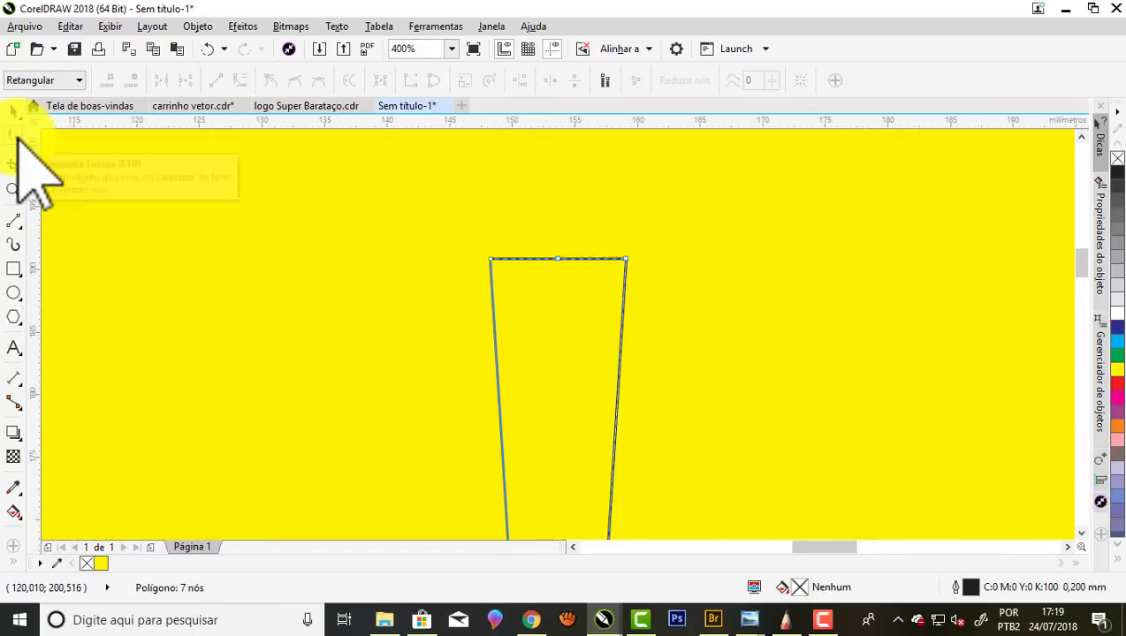
Convert the triangle's top edge to a curve and round it into a smooth dome
click(559, 259)
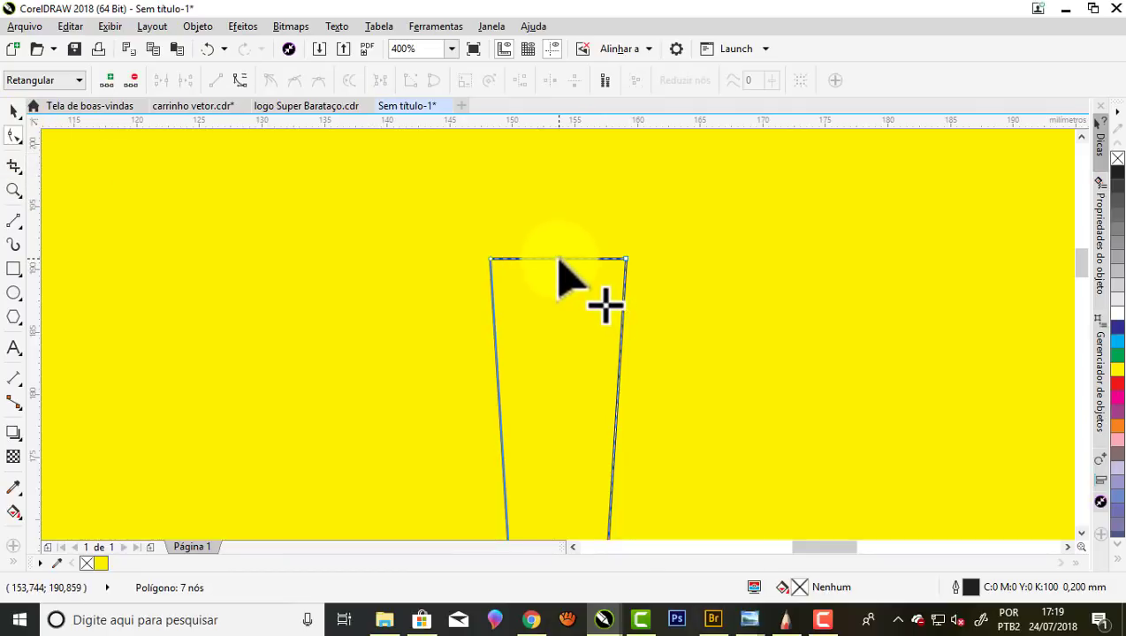
click(236, 80)
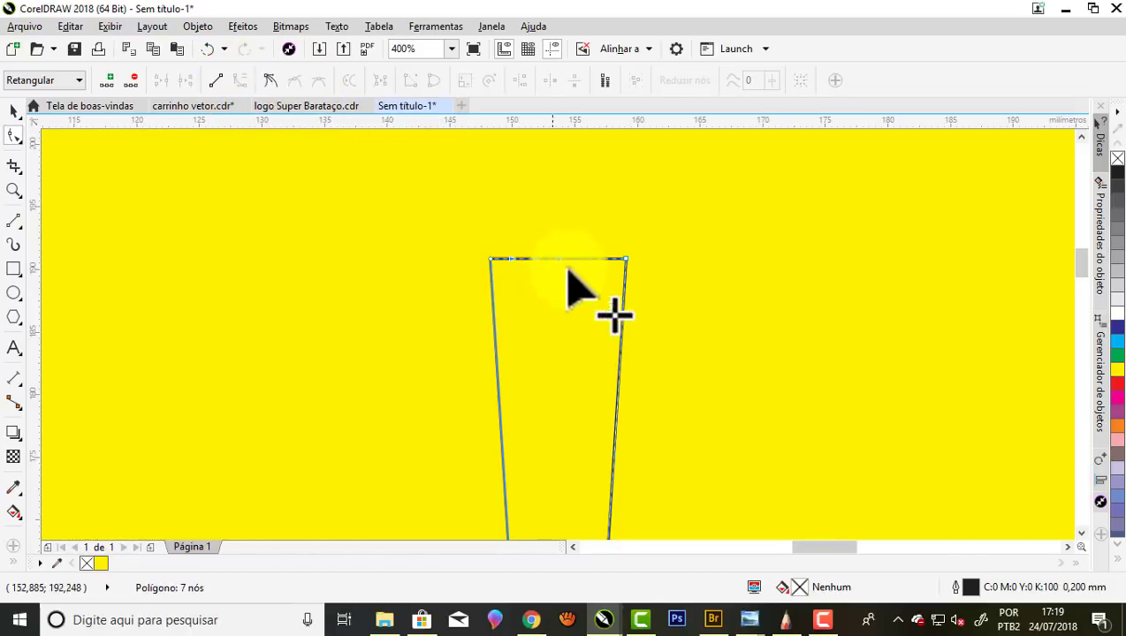
drag(558, 258, 557, 206)
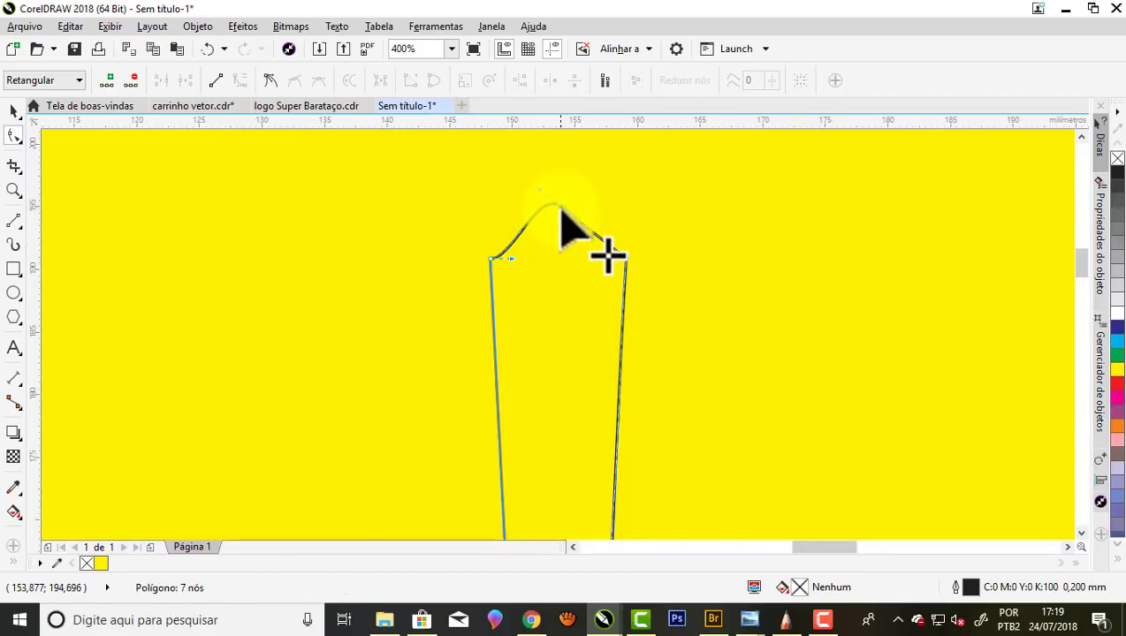
key(ctrl+z)
drag(556, 223, 498, 258)
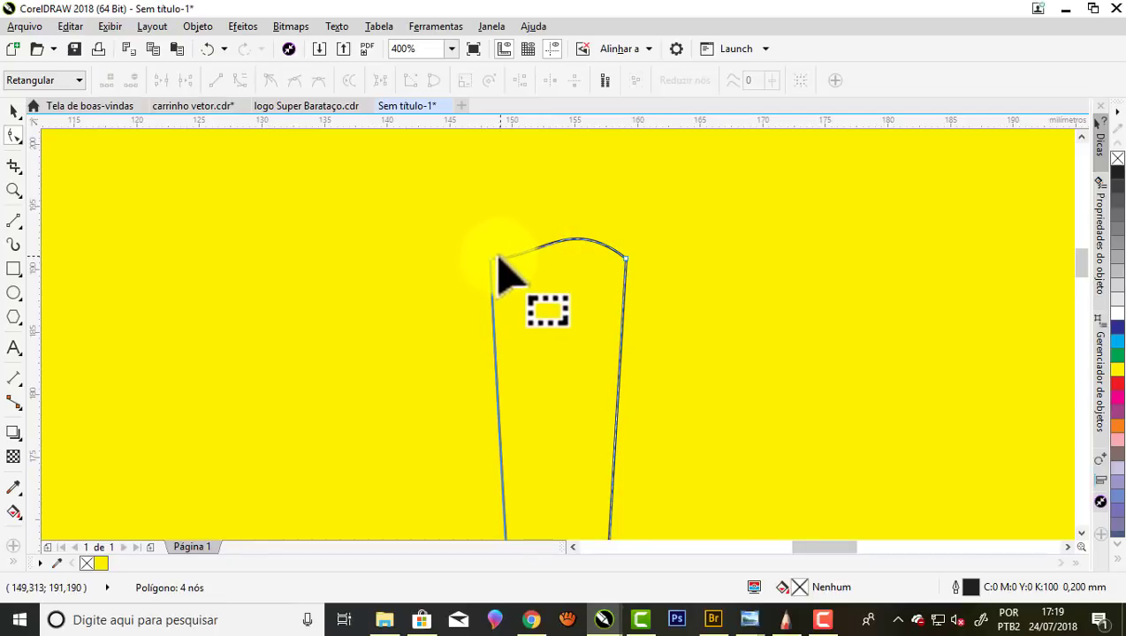
click(491, 259)
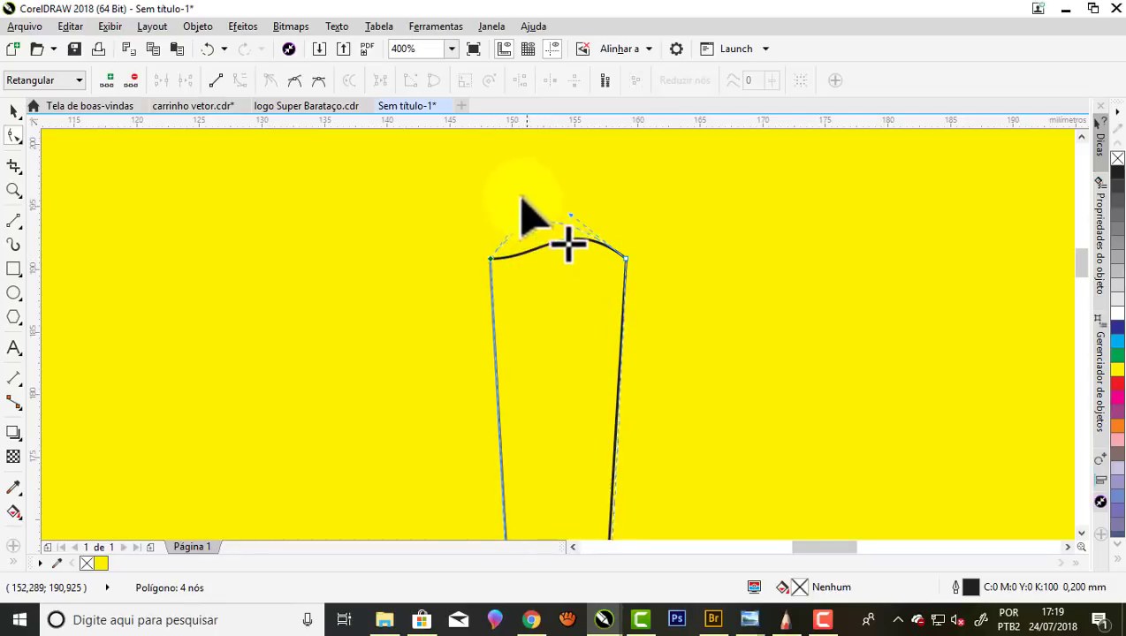
mouse_move(521, 200)
mouse_down()
mouse_move(565, 214)
mouse_move(610, 171)
mouse_up()
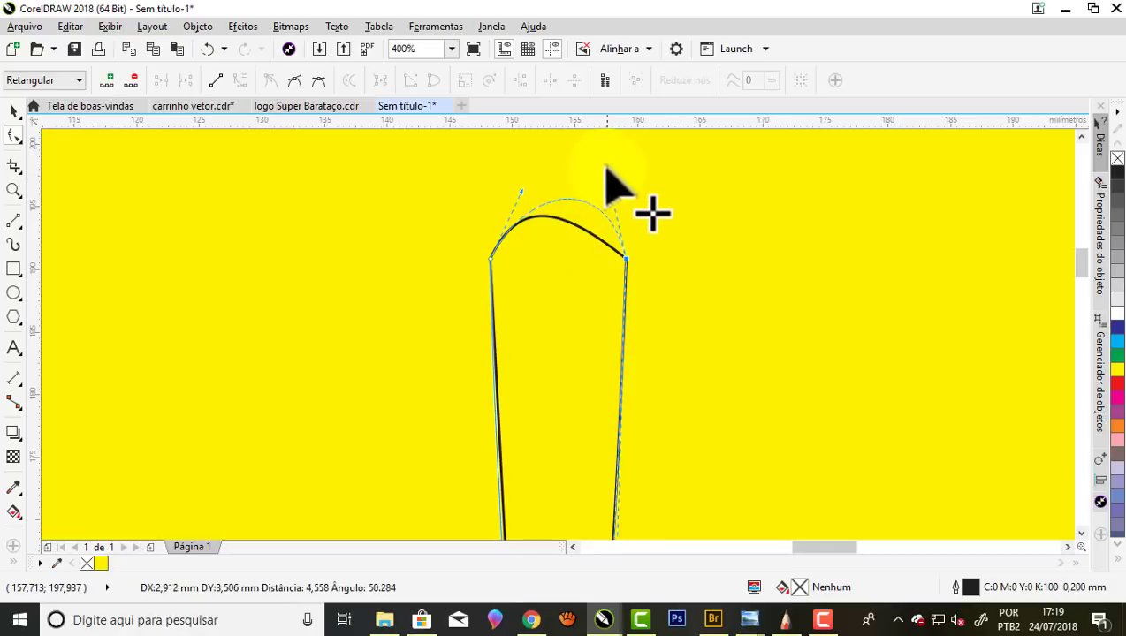
mouse_move(520, 189)
mouse_down()
mouse_move(511, 173)
mouse_move(618, 166)
mouse_up()
mouse_move(548, 189)
mouse_down()
mouse_move(497, 160)
mouse_move(510, 180)
mouse_up()
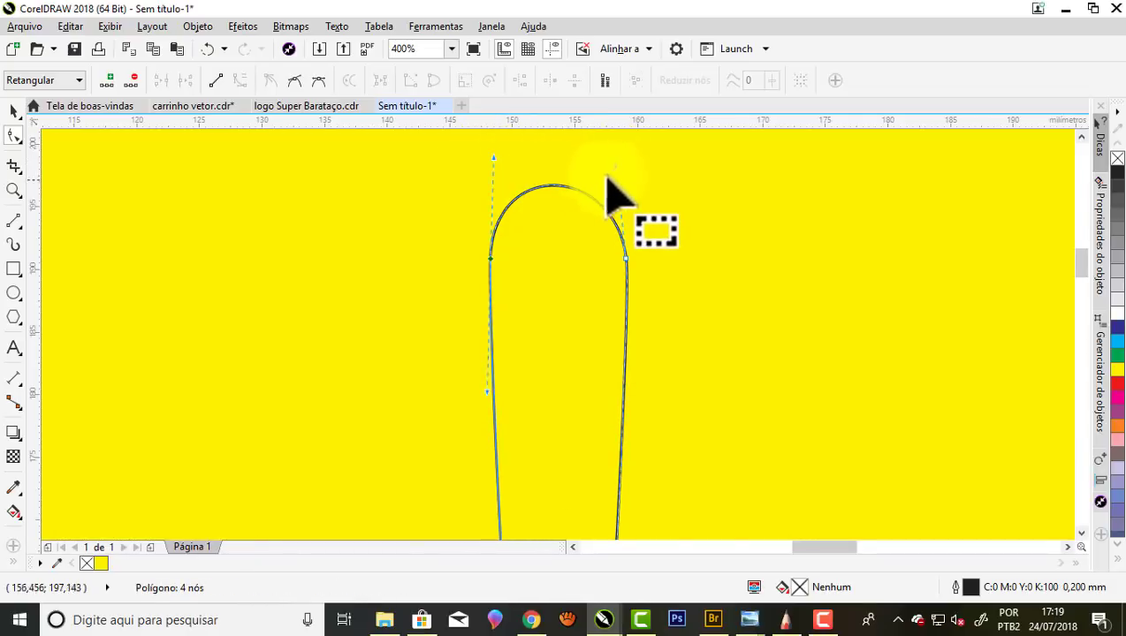
Move the teardrop ray off the page to the right
scroll(616, 166, down, 1)
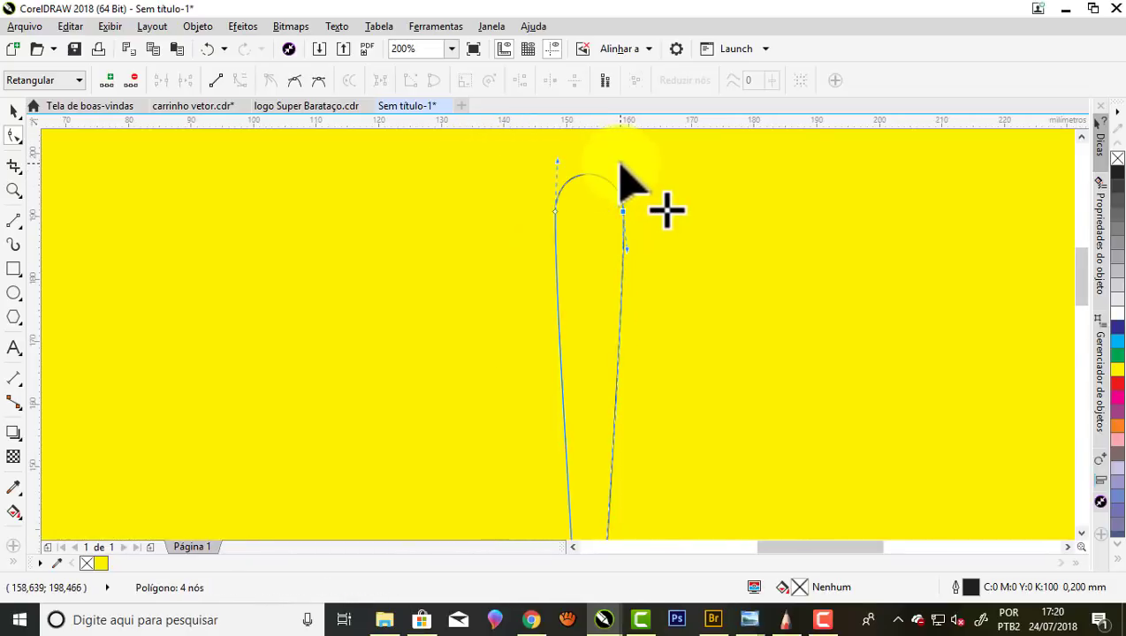
scroll(616, 166, down, 1)
click(13, 111)
click(440, 227)
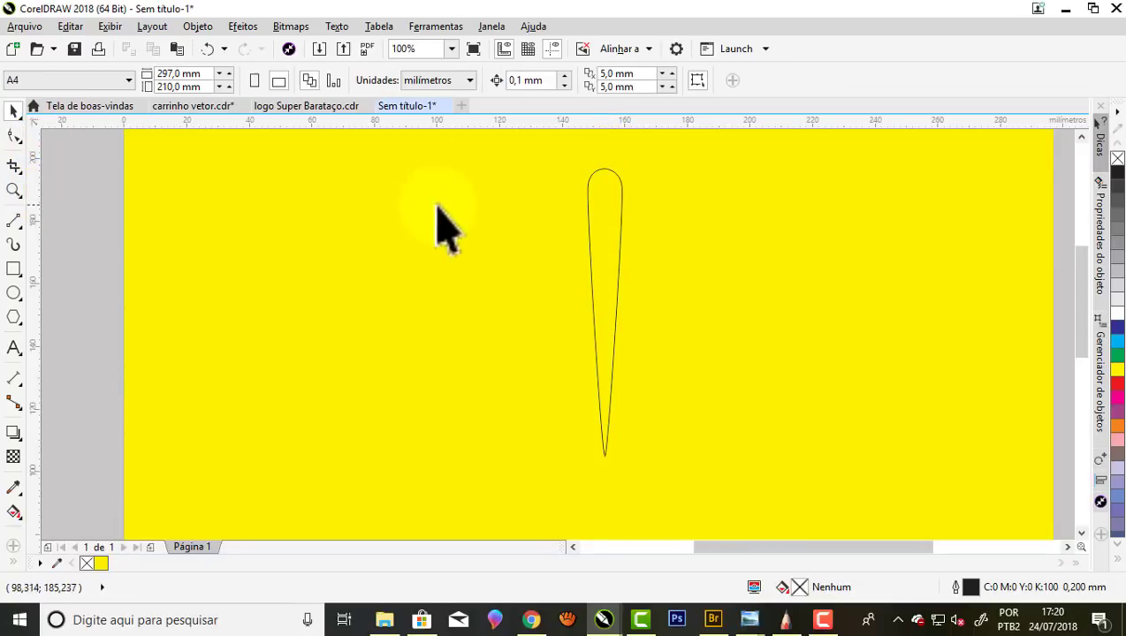
scroll(451, 207, down, 1)
drag(528, 234, 858, 293)
Give the background rectangle an elliptical fountain fill centred on the page
click(547, 311)
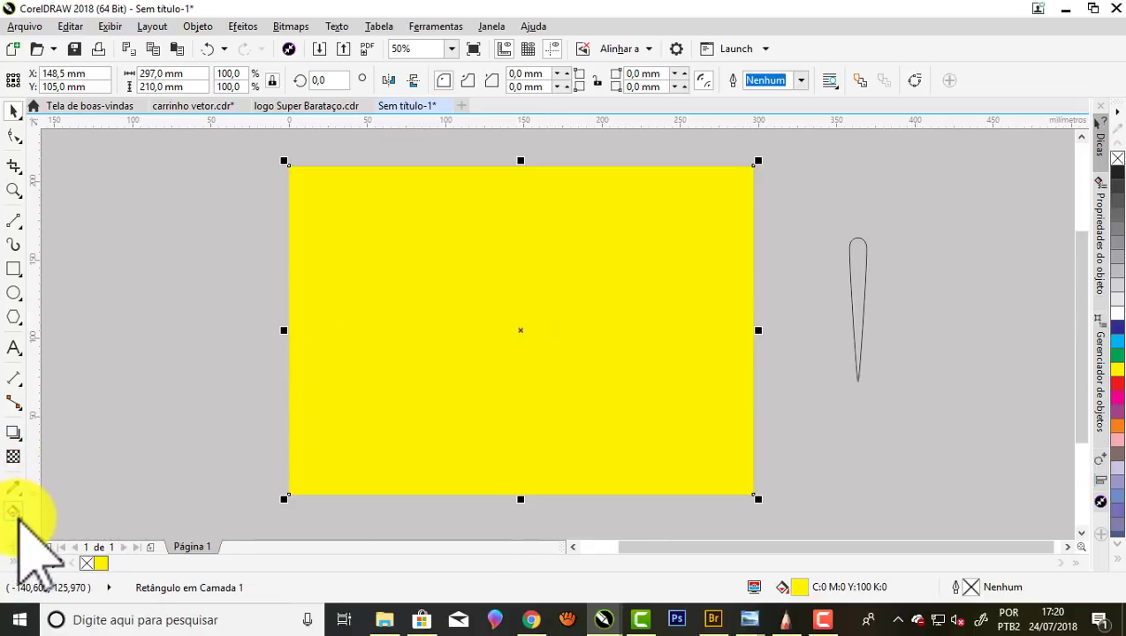
click(16, 513)
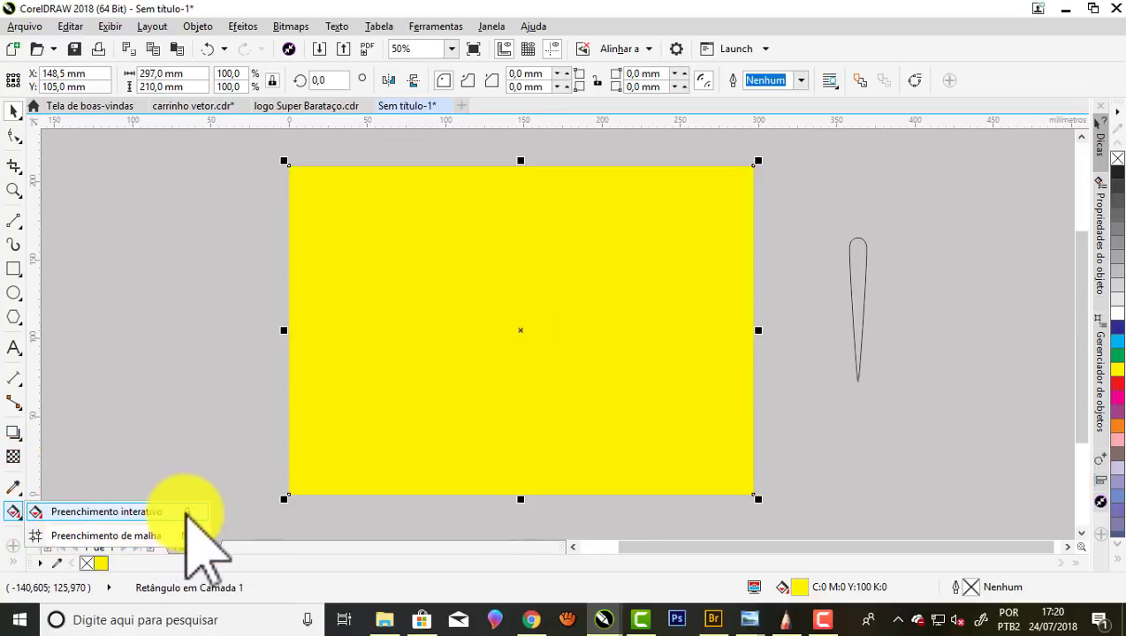
click(187, 511)
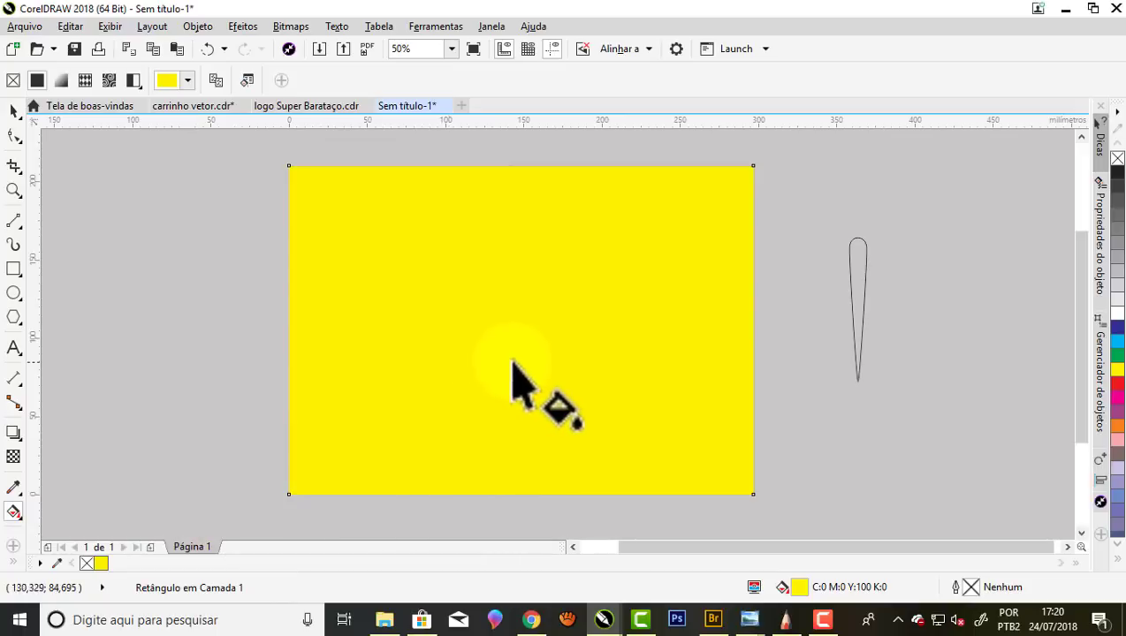
drag(523, 331, 716, 209)
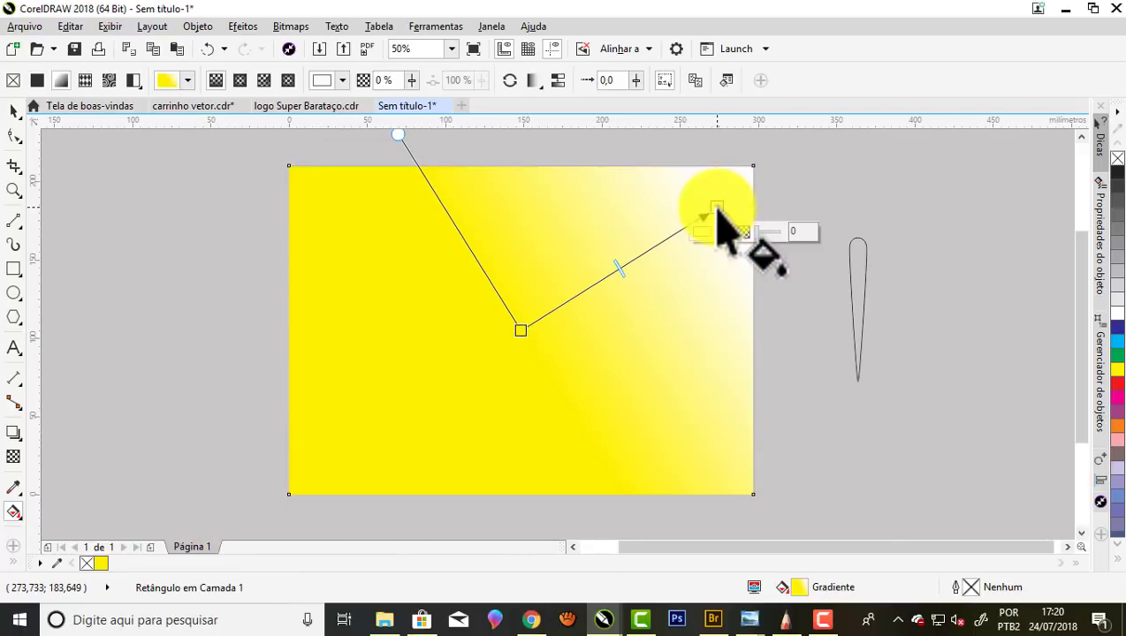
click(240, 79)
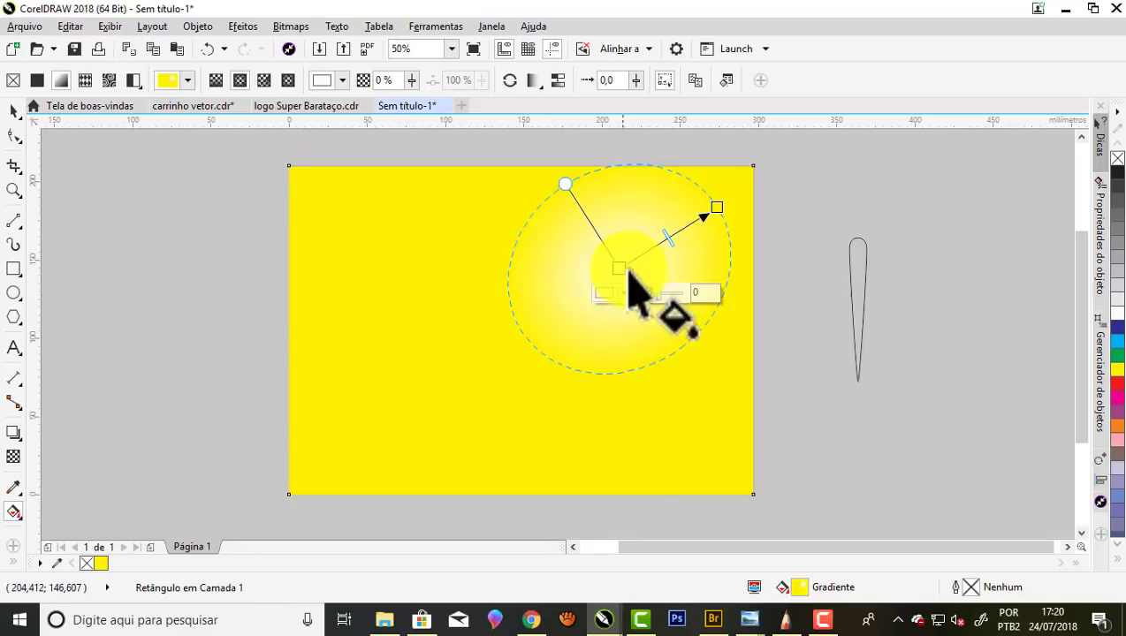
drag(609, 272, 512, 341)
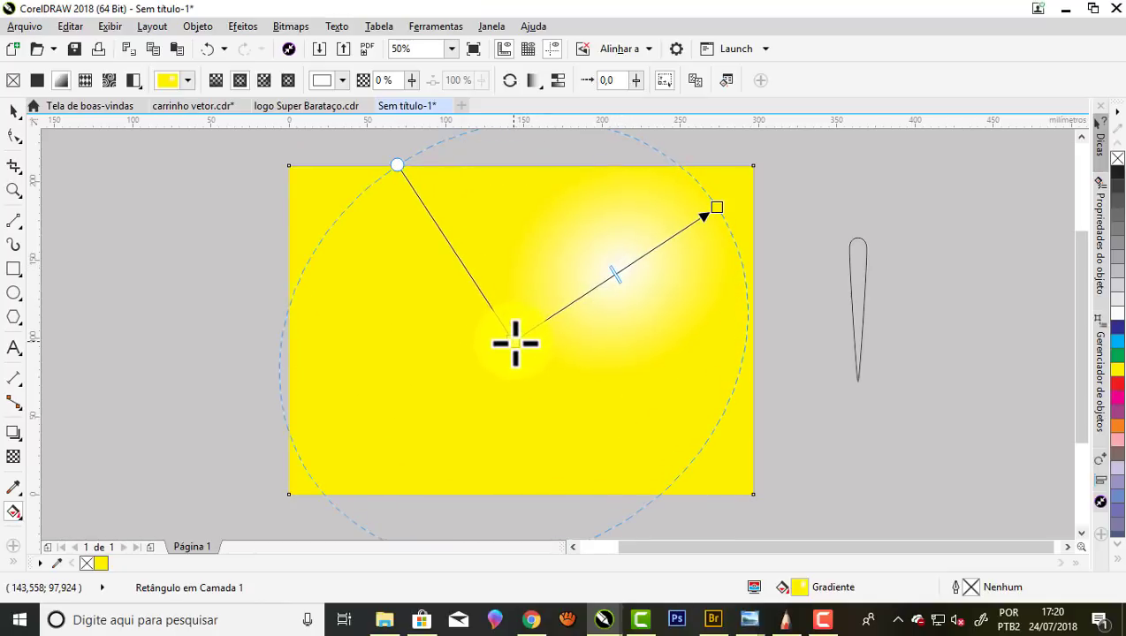
drag(717, 208, 728, 341)
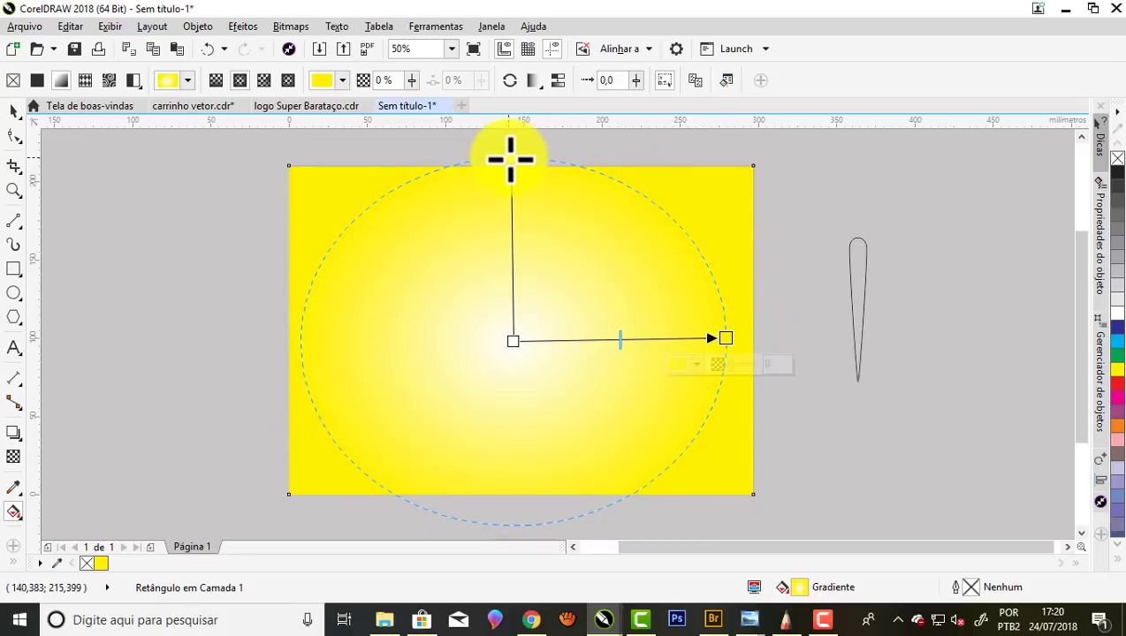
drag(511, 156, 517, 142)
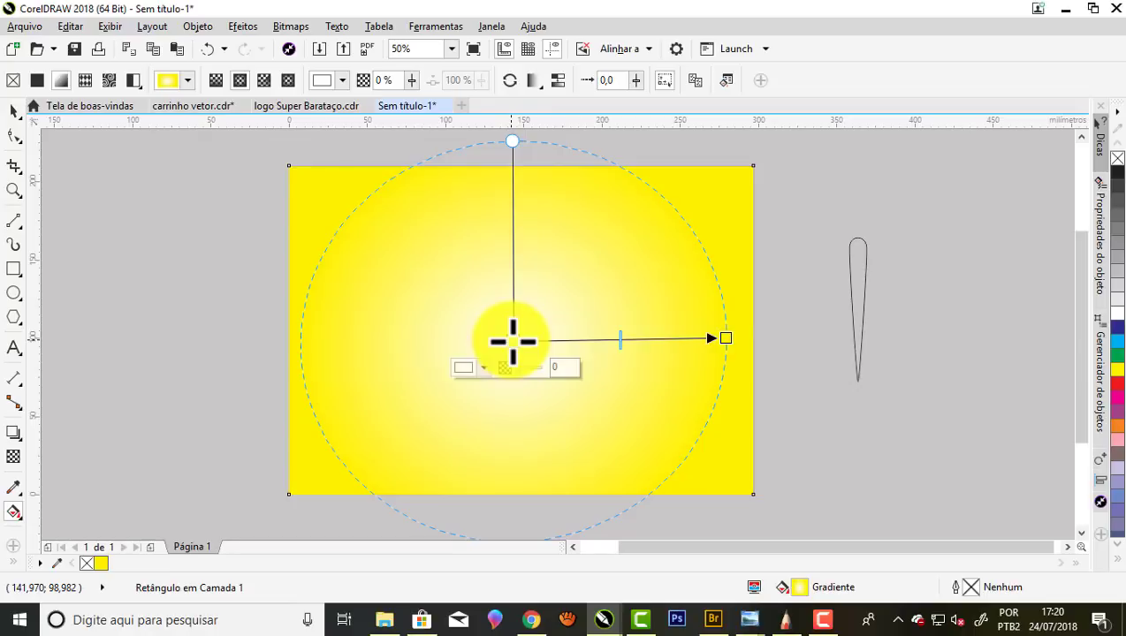
Make the gradient yellow in the centre fading to red, widened toward the corners
click(1118, 389)
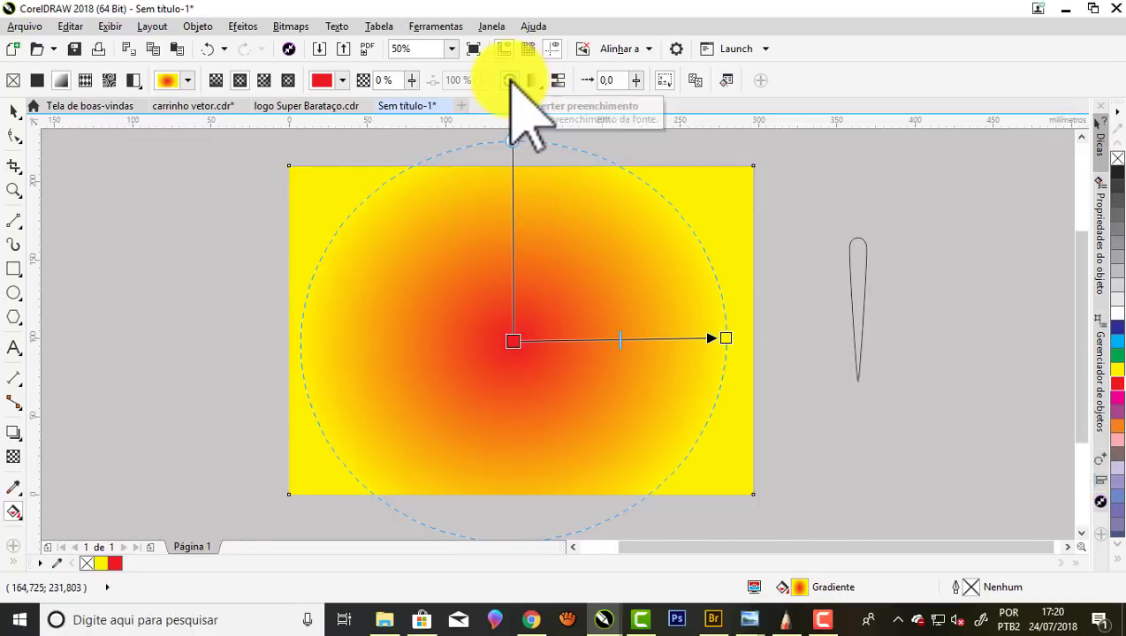
click(510, 81)
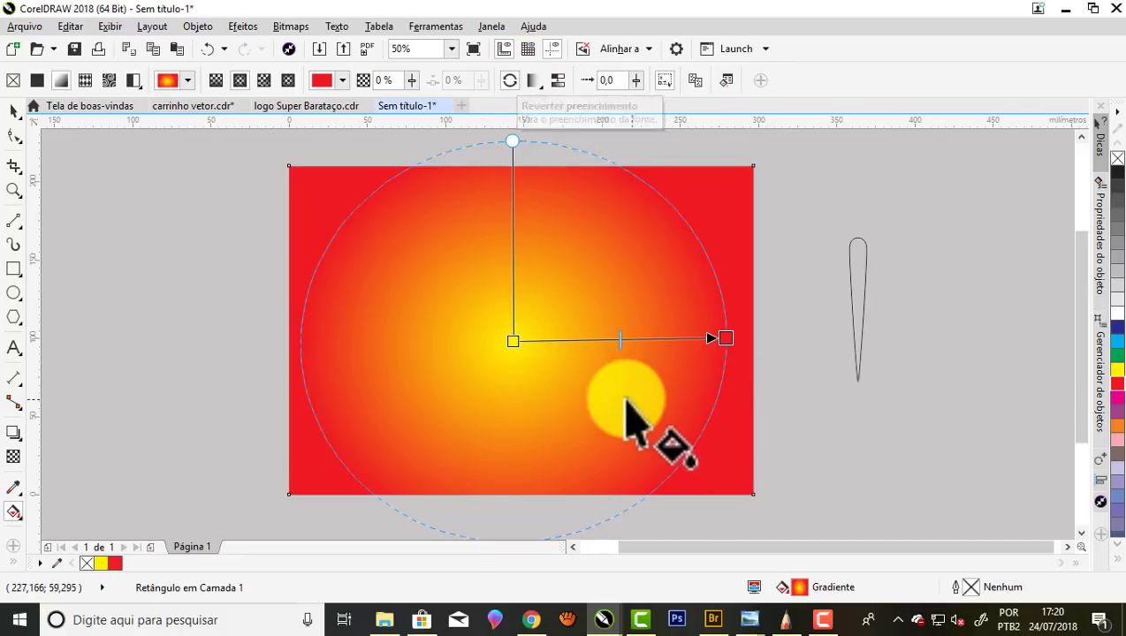
mouse_move(729, 339)
mouse_down()
mouse_move(792, 340)
mouse_move(781, 338)
mouse_up()
click(14, 110)
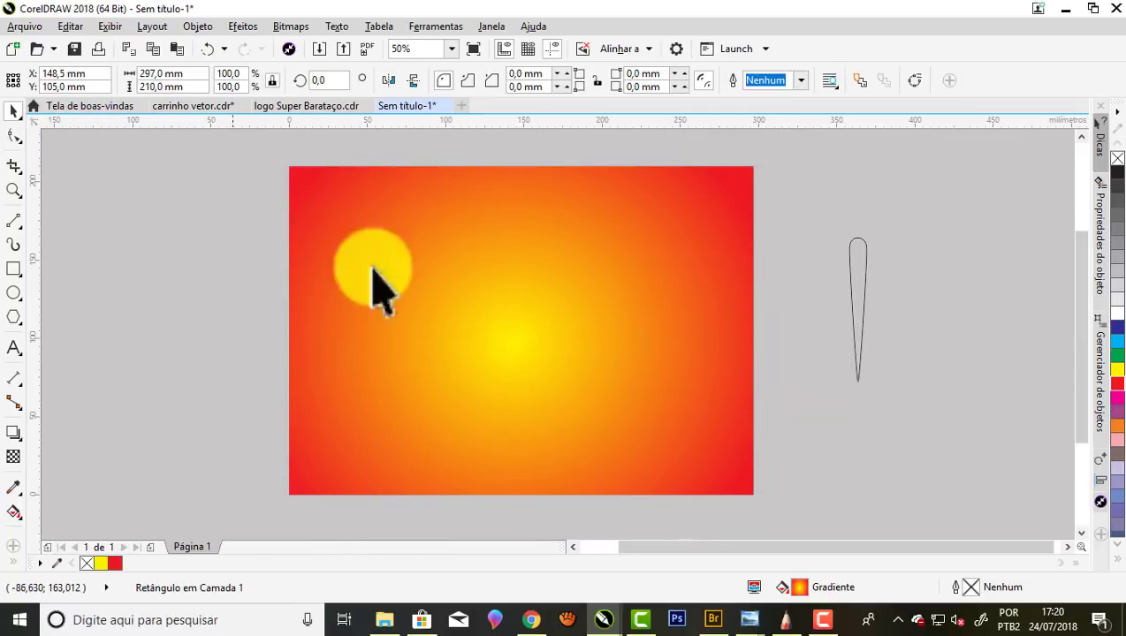
key(Escape)
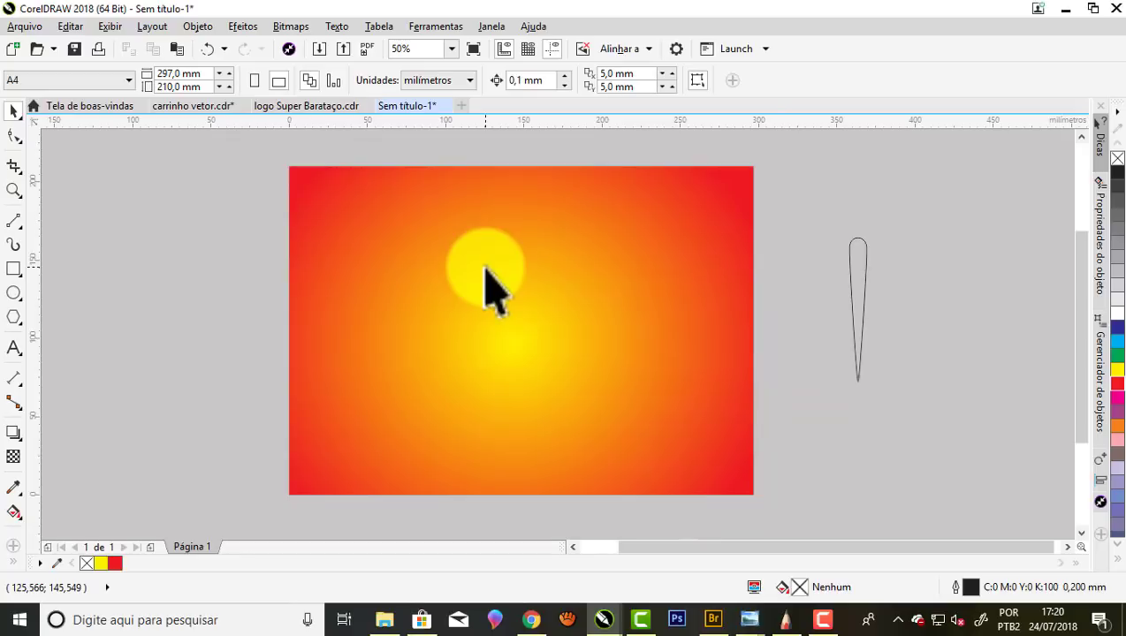
Move the teardrop ray onto the top centre of the page
click(862, 285)
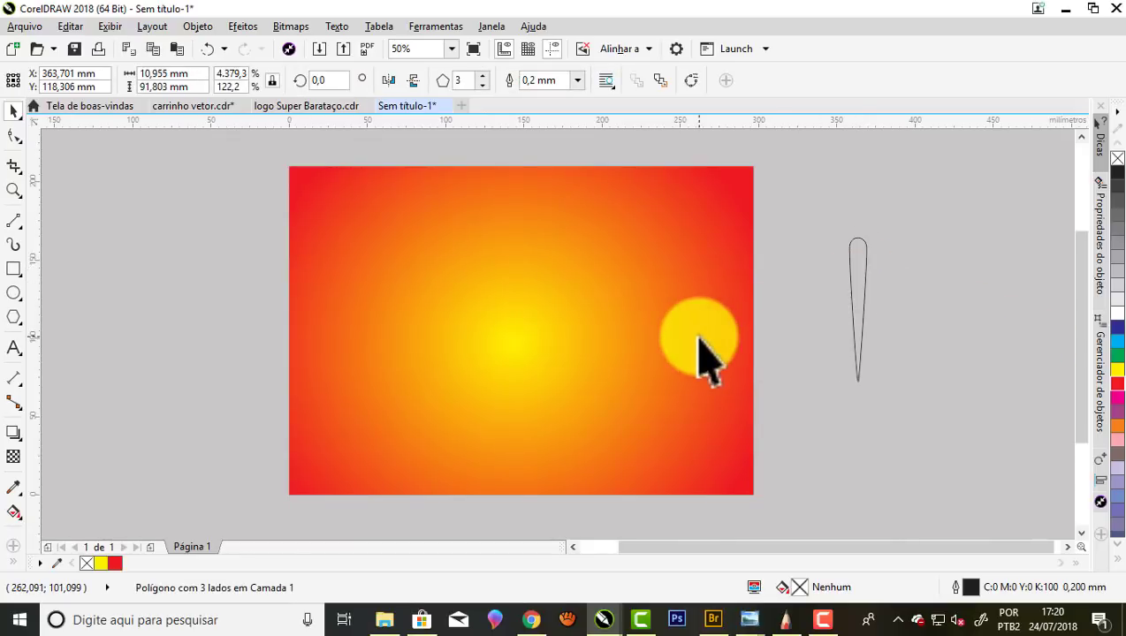
click(666, 280)
click(972, 372)
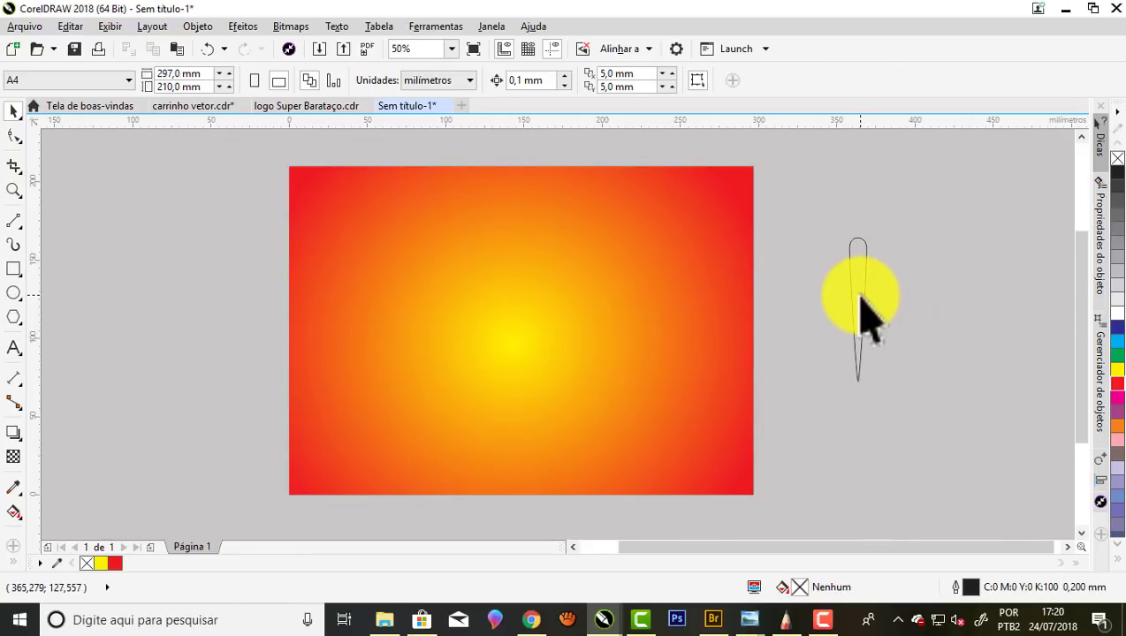
drag(860, 295, 525, 243)
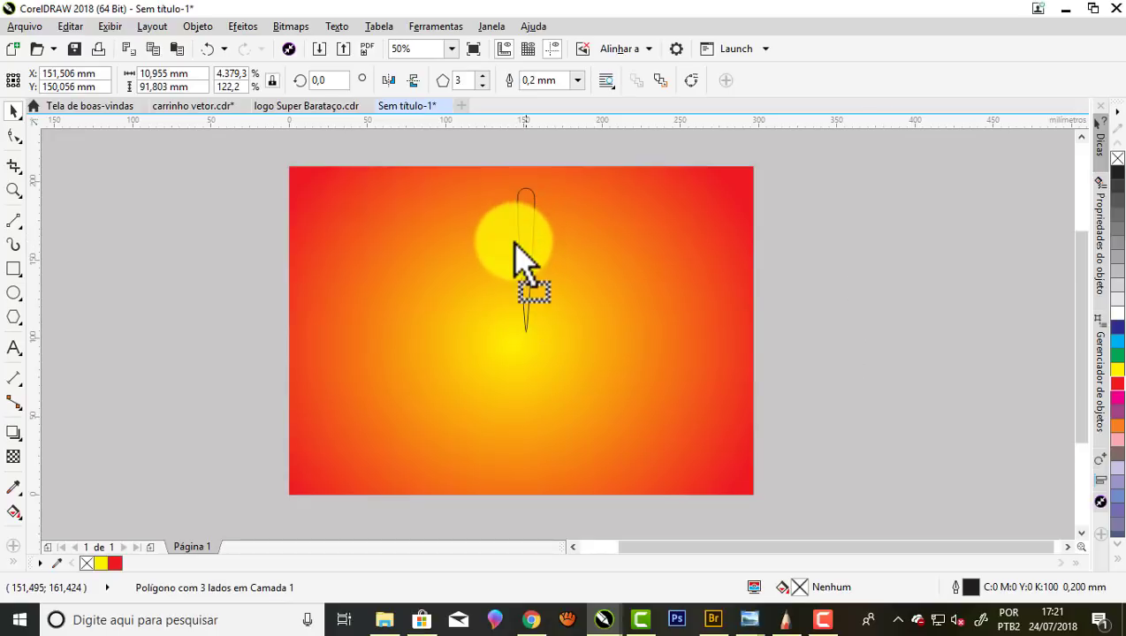
drag(527, 245, 518, 234)
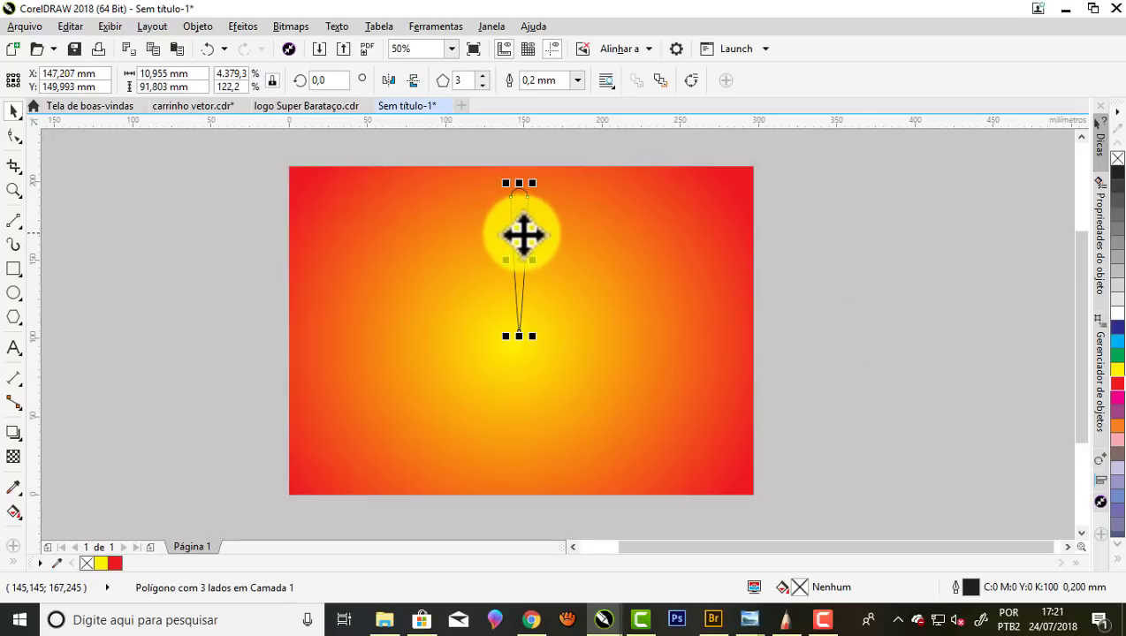
Copy the background's red-yellow gradient fill onto the teardrop ray
click(695, 460)
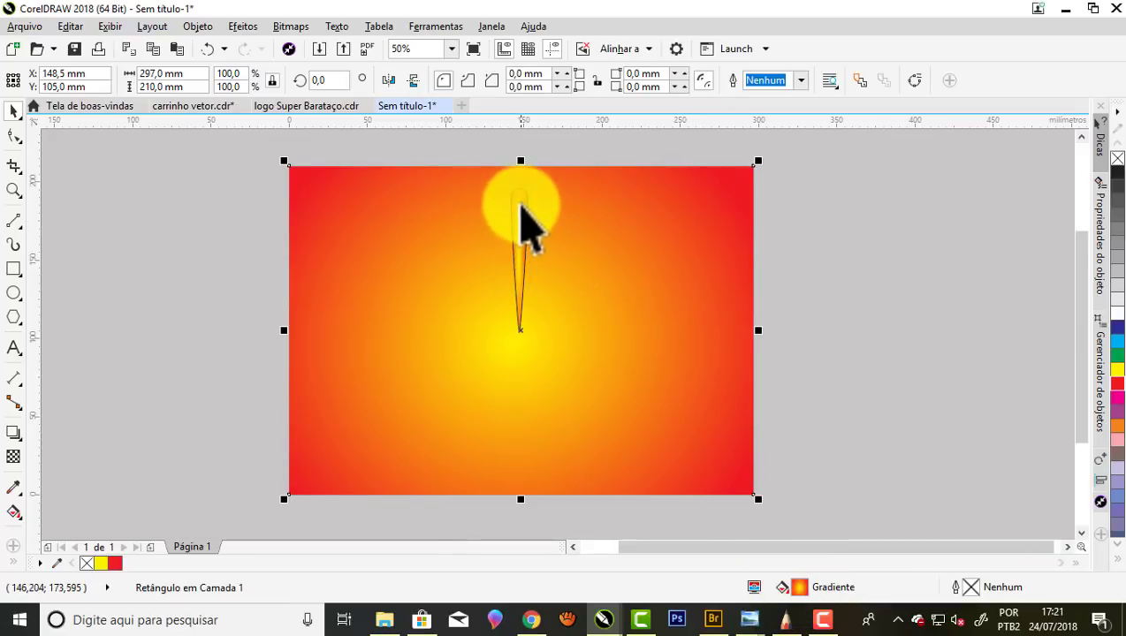
scroll(528, 222, up, 3)
scroll(528, 223, down, 2)
scroll(528, 222, down, 1)
drag(522, 239, 875, 314)
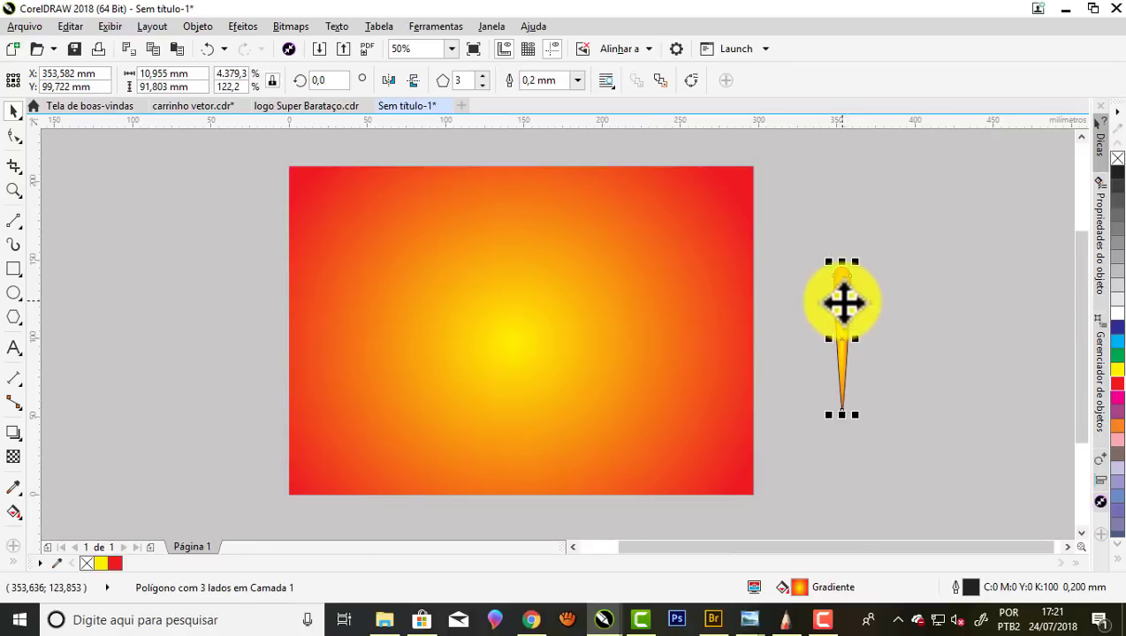
scroll(849, 314, up, 1)
right_click(842, 303)
click(830, 292)
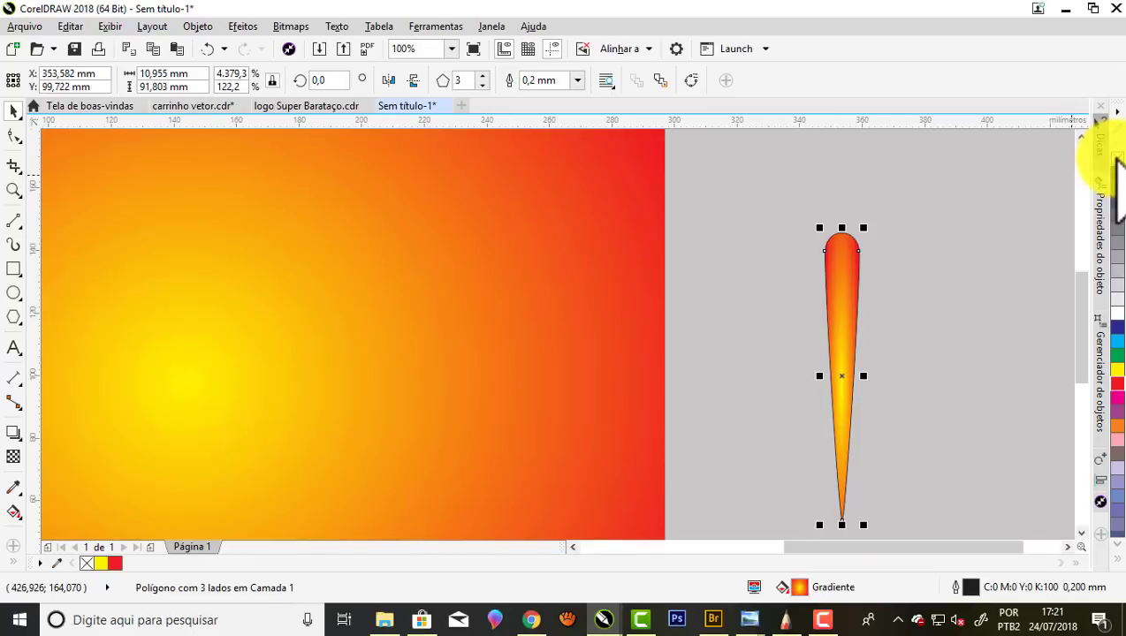
Remove the ray's outline and place it top centre with its tip at the page centre
click(911, 276)
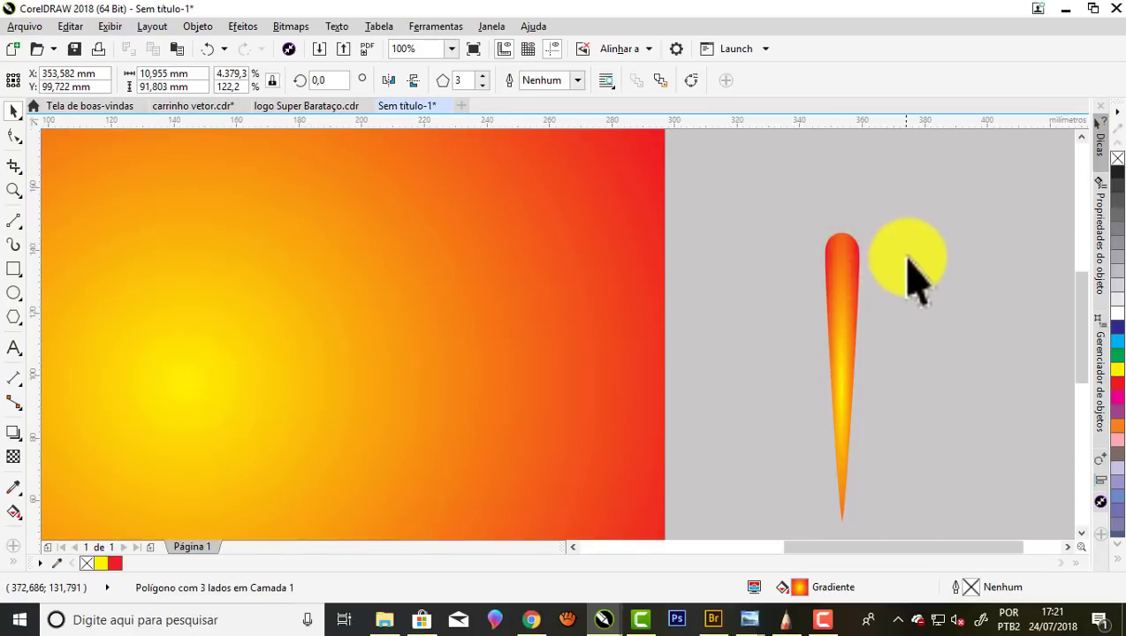
scroll(893, 281, down, 1)
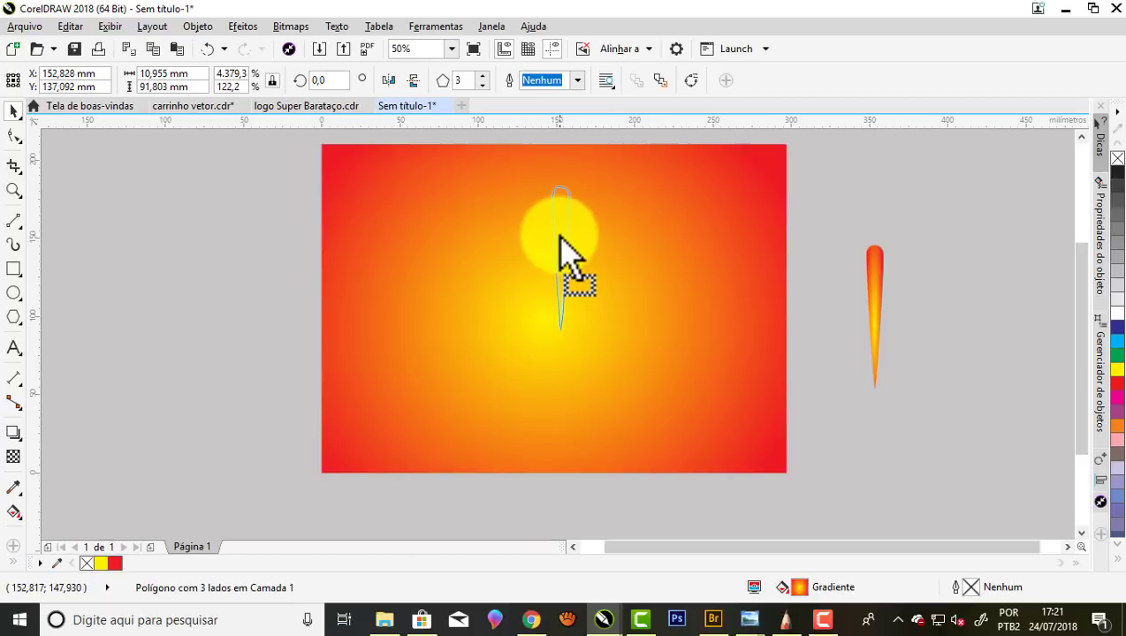
drag(879, 297, 544, 259)
scroll(544, 259, down, 1)
scroll(554, 256, up, 1)
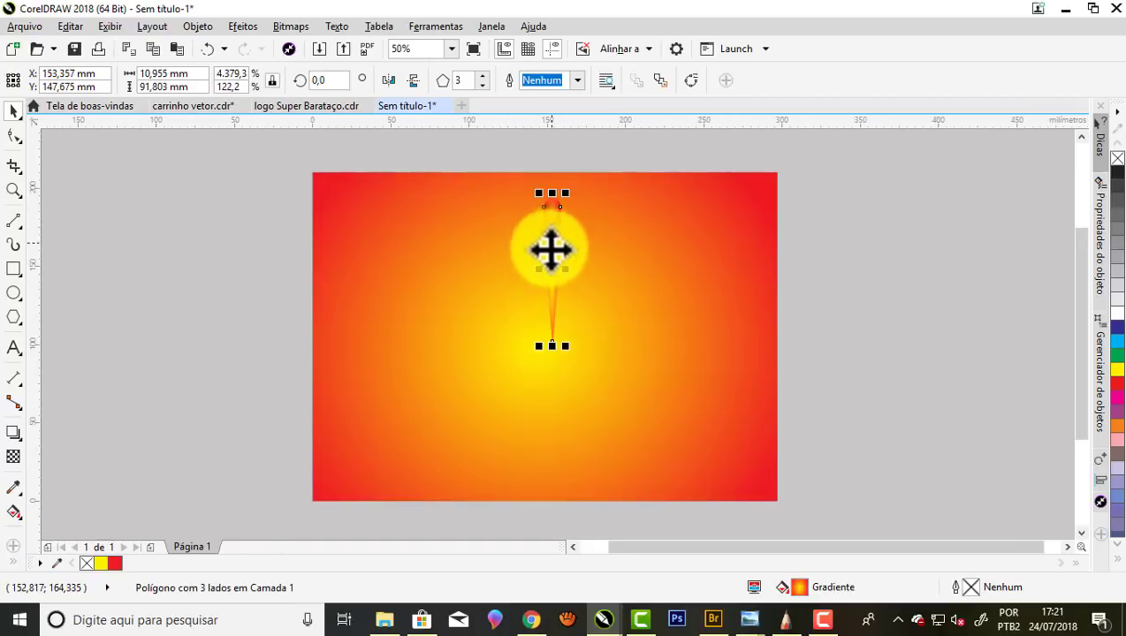
mouse_move(551, 345)
mouse_down()
mouse_move(558, 352)
mouse_move(543, 357)
mouse_up()
scroll(558, 352, up, 2)
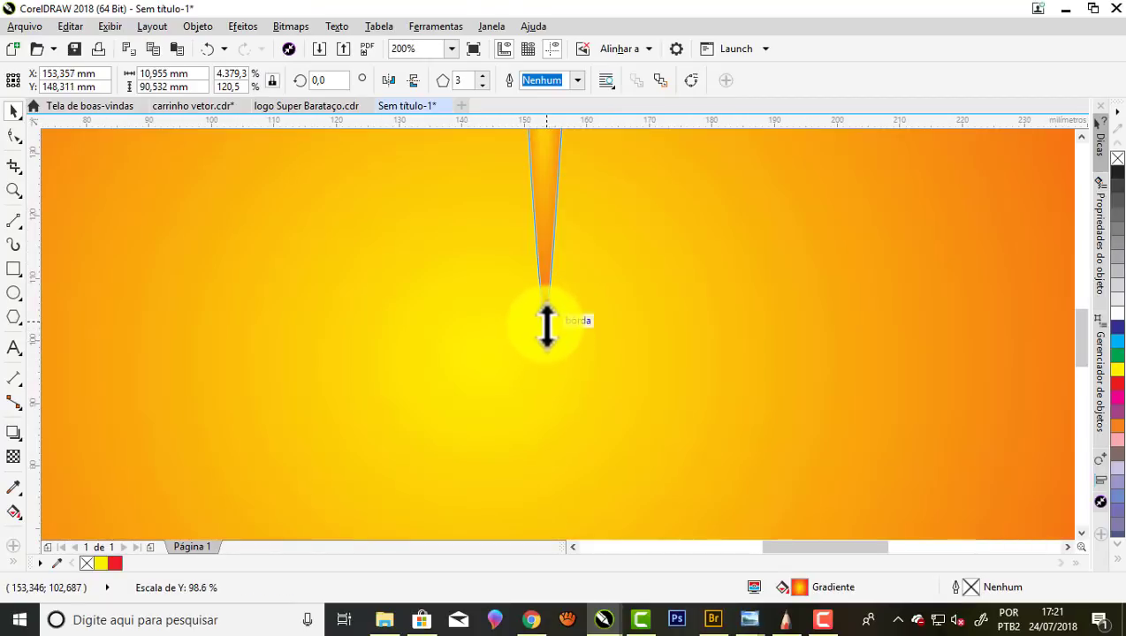
scroll(583, 353, down, 1)
scroll(583, 345, down, 2)
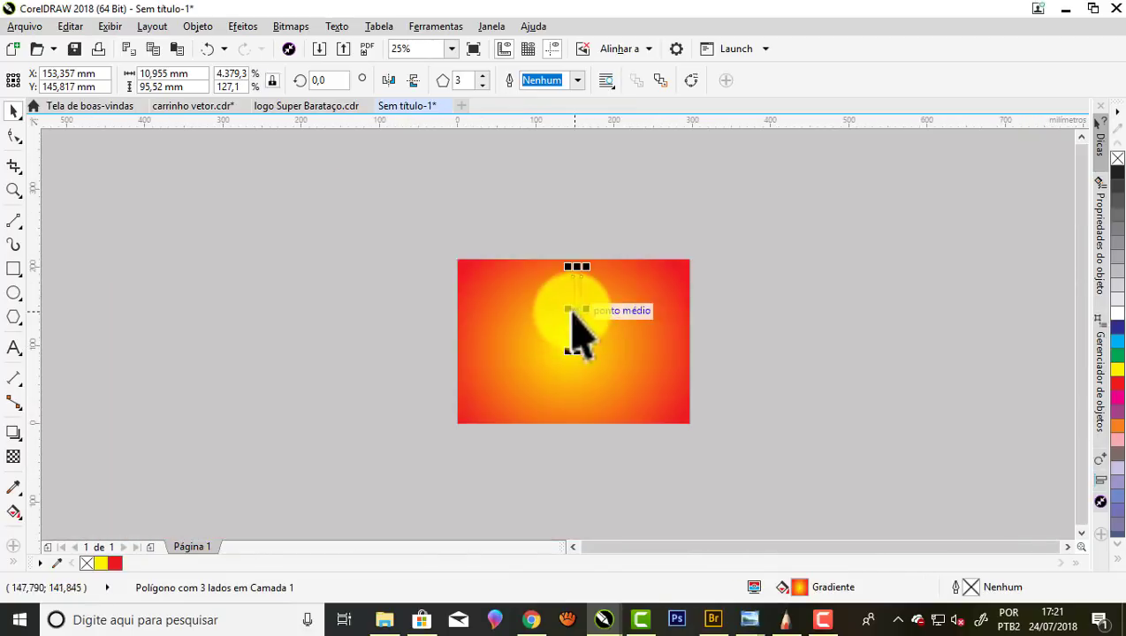
scroll(583, 314, up, 1)
Stretch the ray up to the page's top edge and put its rotation centre at the bottom tip
mouse_move(587, 228)
mouse_down()
mouse_move(586, 212)
mouse_move(581, 224)
mouse_up()
scroll(587, 212, up, 1)
scroll(584, 221, up, 1)
scroll(579, 232, down, 1)
scroll(582, 234, down, 1)
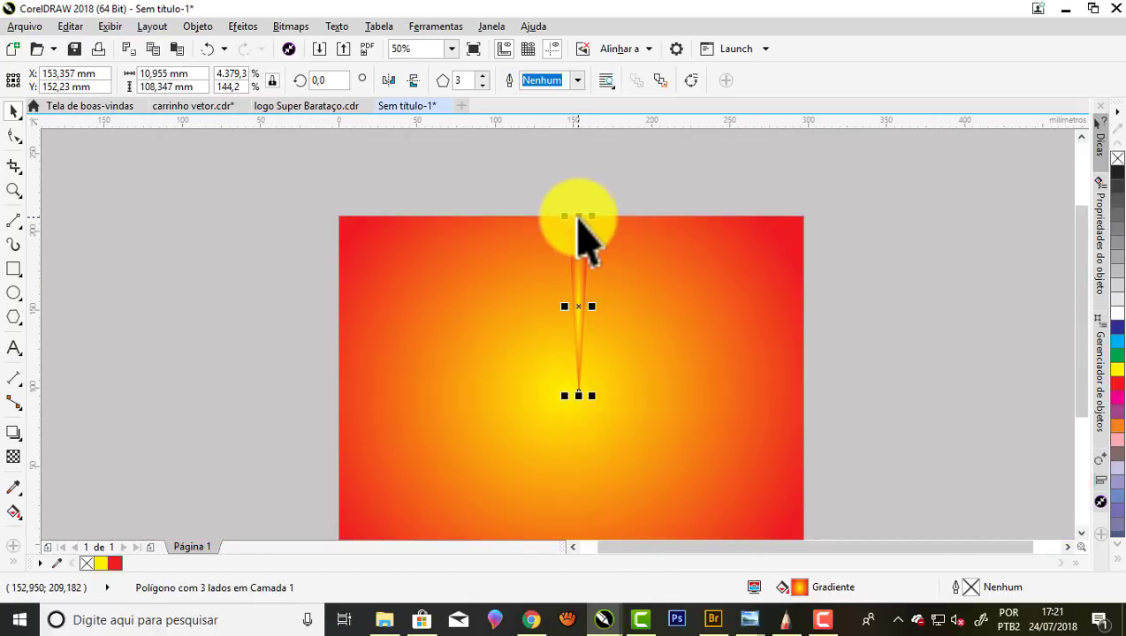
scroll(583, 215, down, 1)
scroll(582, 239, up, 1)
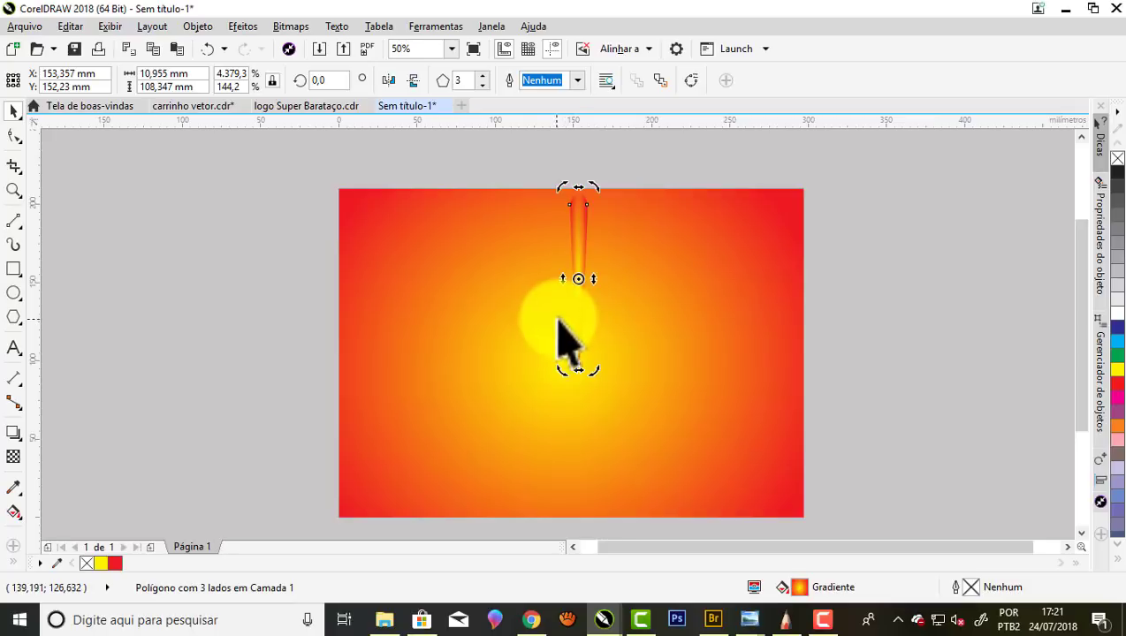
scroll(564, 336, up, 1)
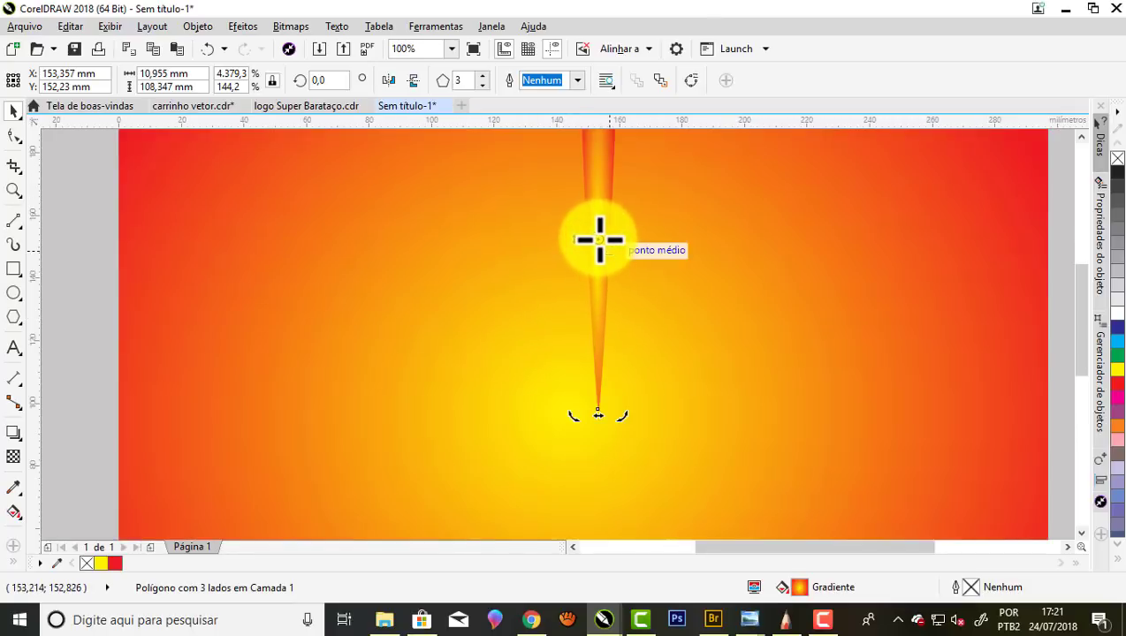
mouse_move(599, 238)
mouse_down()
mouse_move(605, 444)
mouse_move(603, 431)
mouse_up()
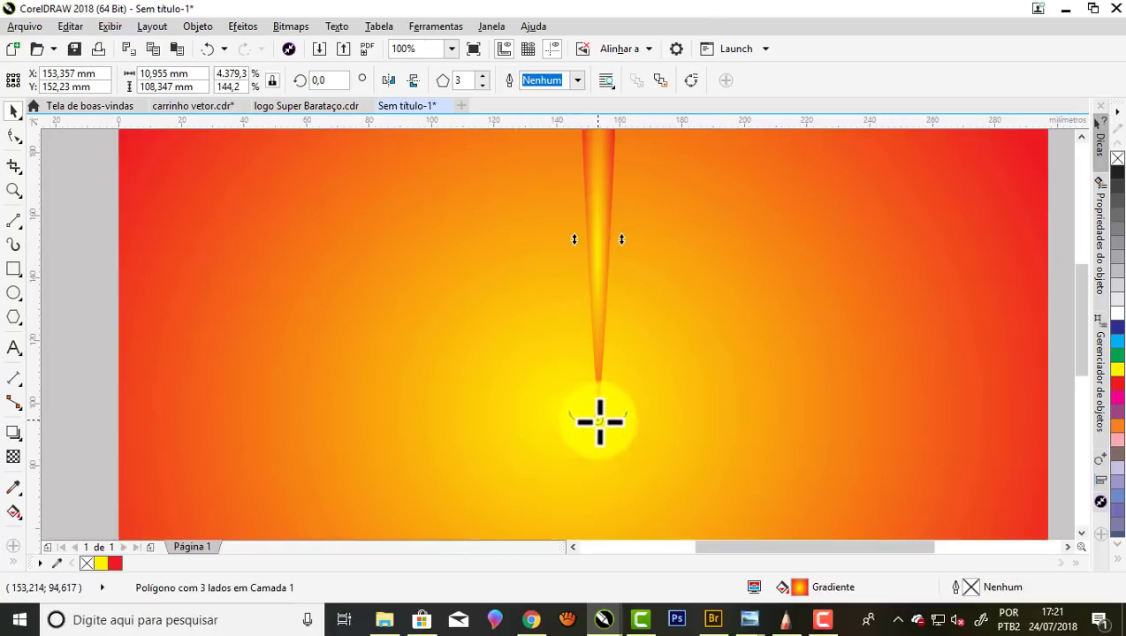
scroll(596, 382, down, 1)
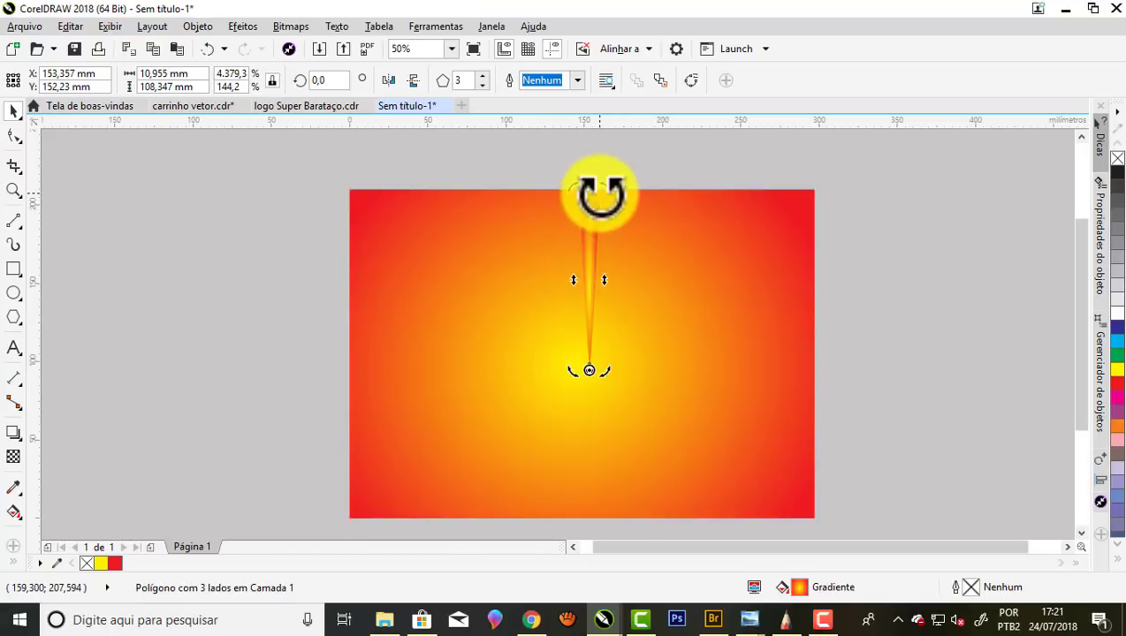
scroll(599, 195, up, 1)
scroll(599, 194, down, 1)
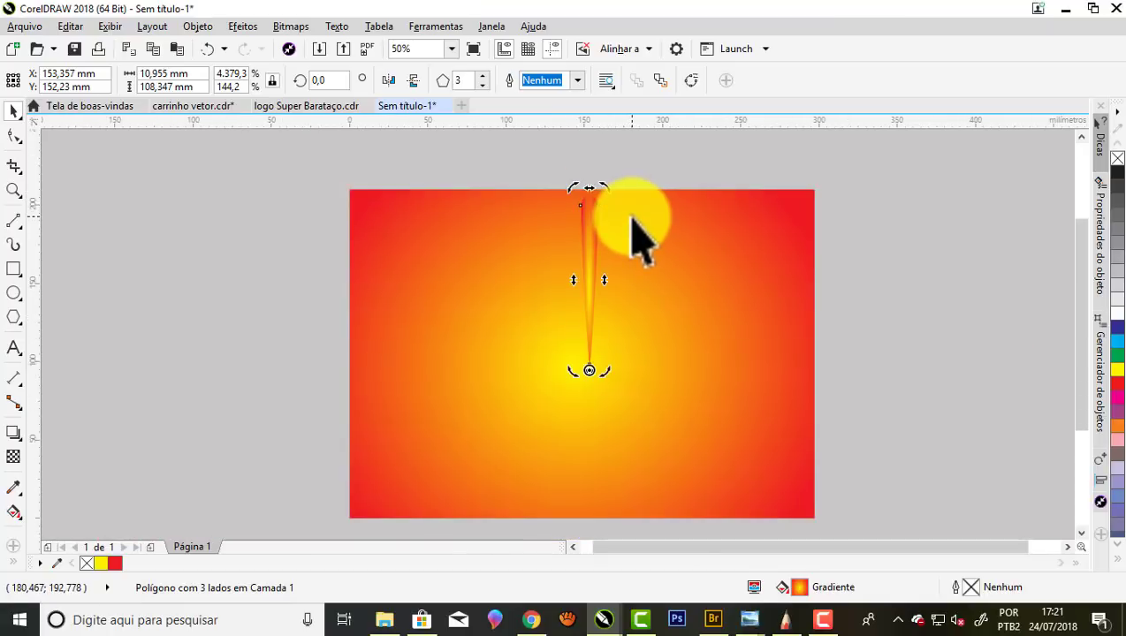
click(548, 176)
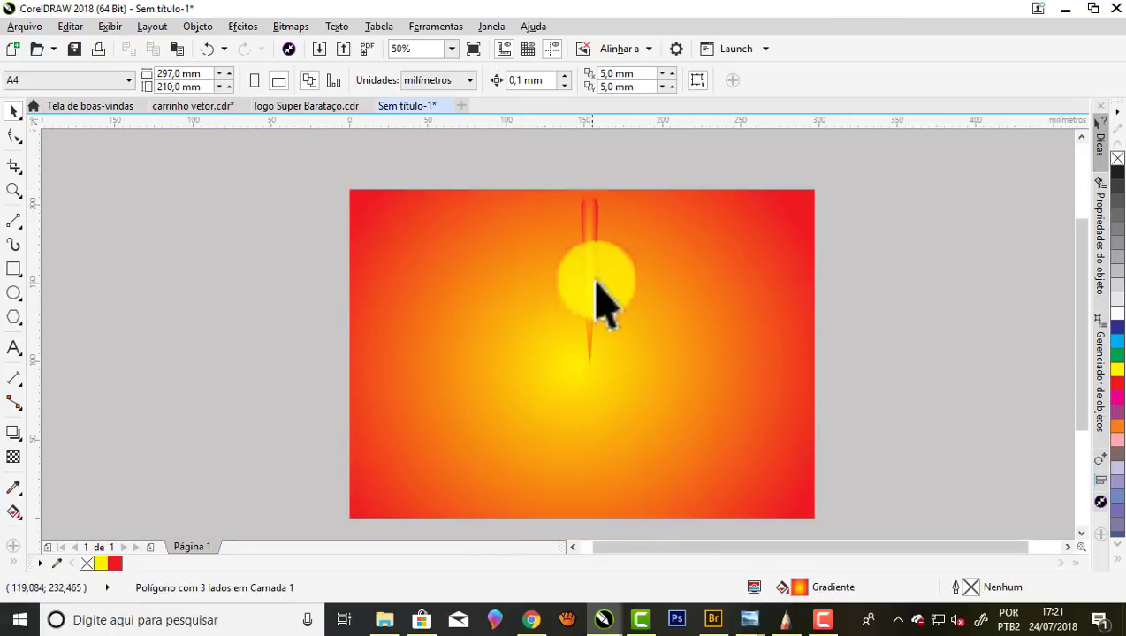
click(630, 370)
Place horizontal and vertical guidelines crossing at the page centre (148.5 mm, 105 mm)
scroll(591, 365, up, 1)
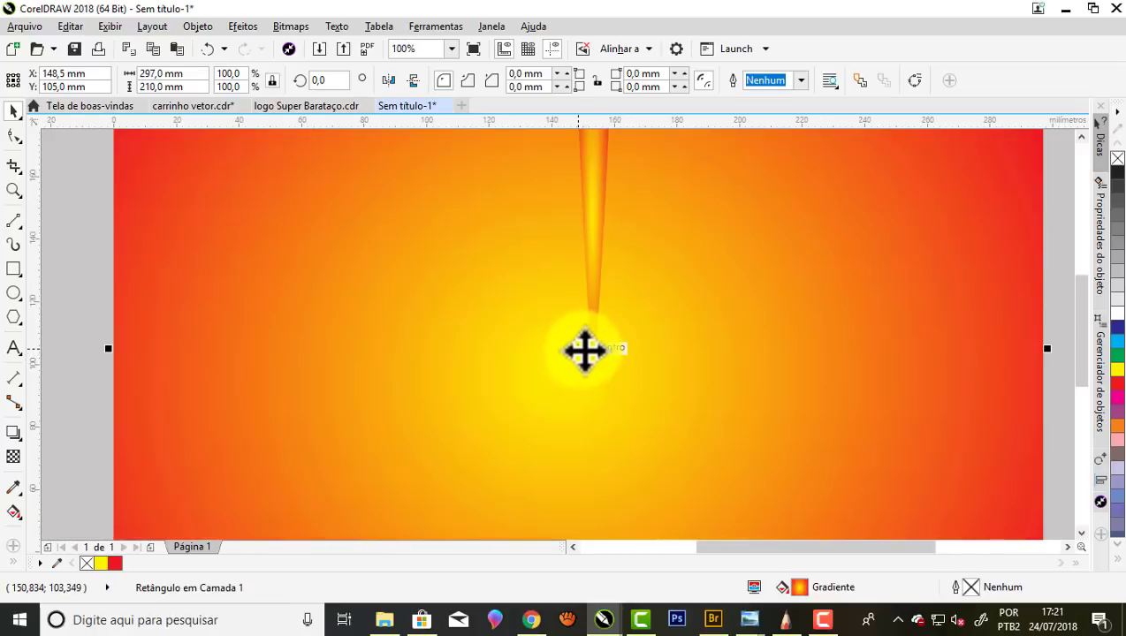
drag(583, 353, 576, 348)
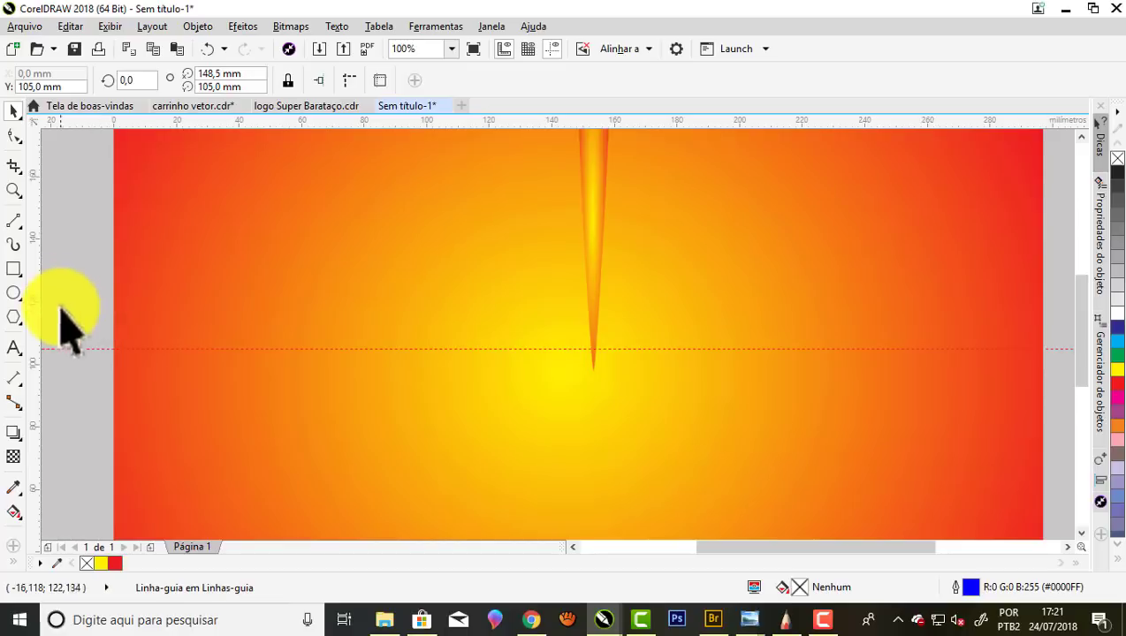
click(79, 393)
drag(37, 364, 570, 349)
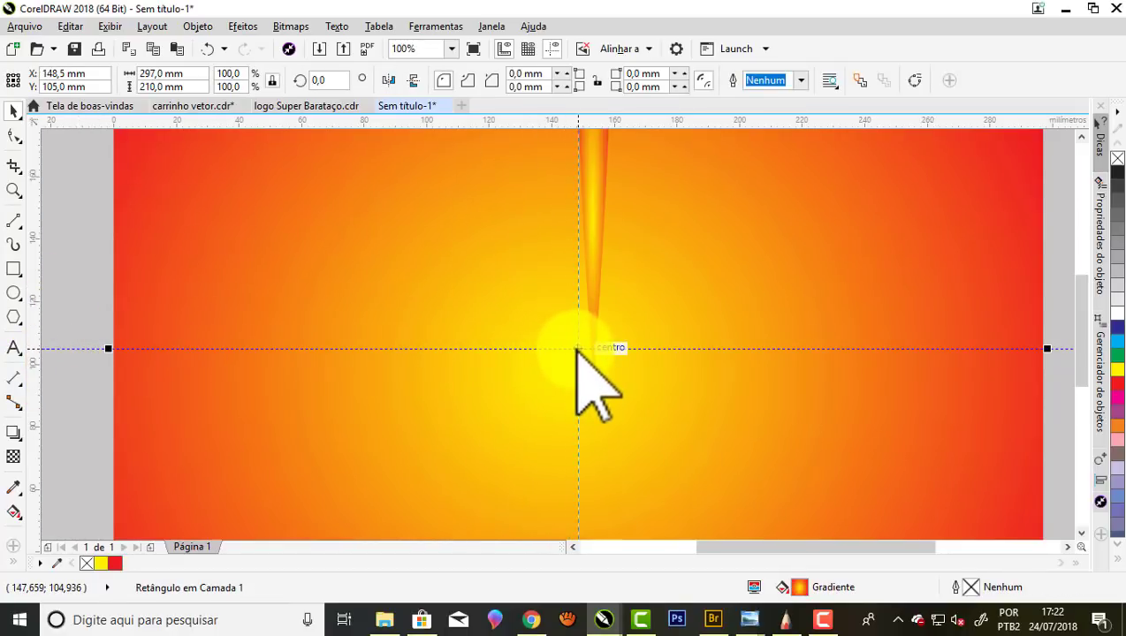
drag(576, 349, 579, 350)
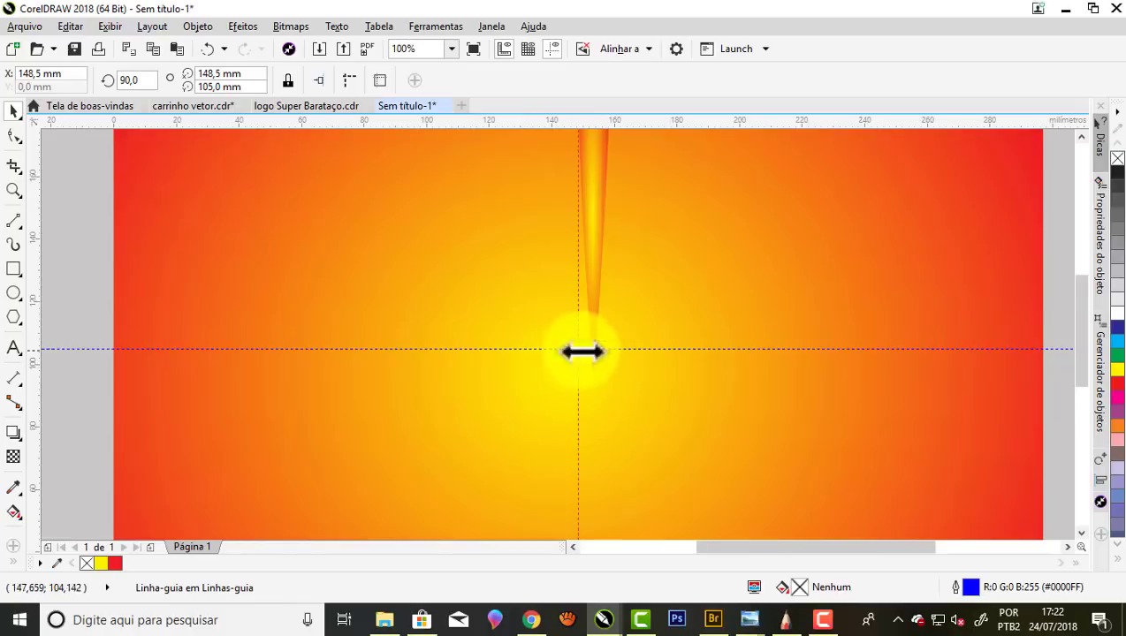
scroll(576, 384, down, 2)
scroll(582, 358, up, 1)
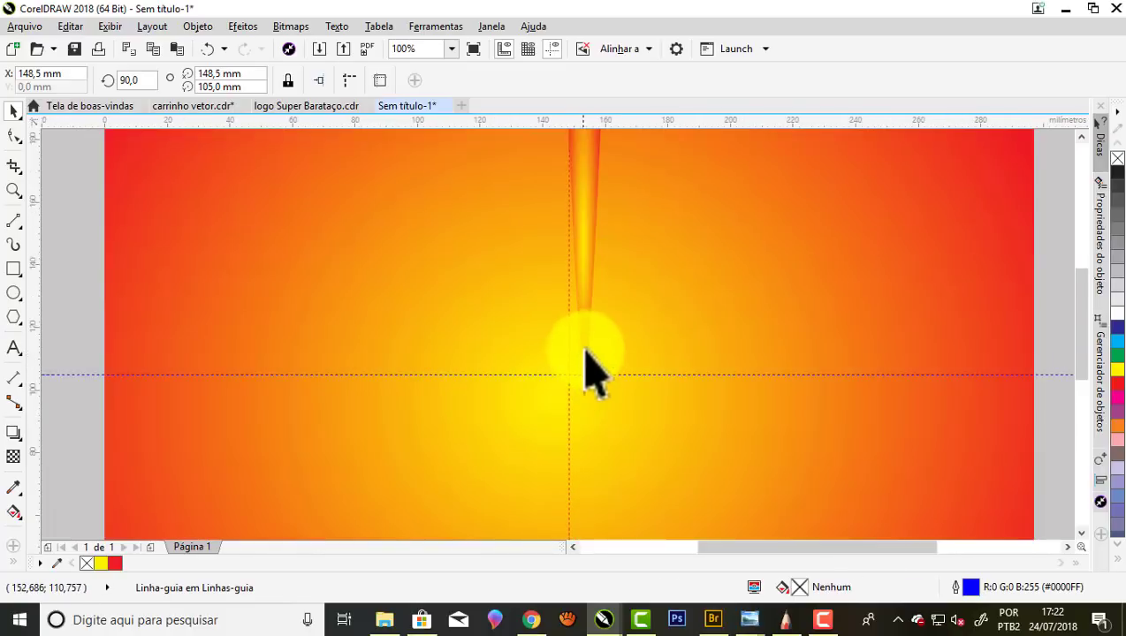
click(571, 325)
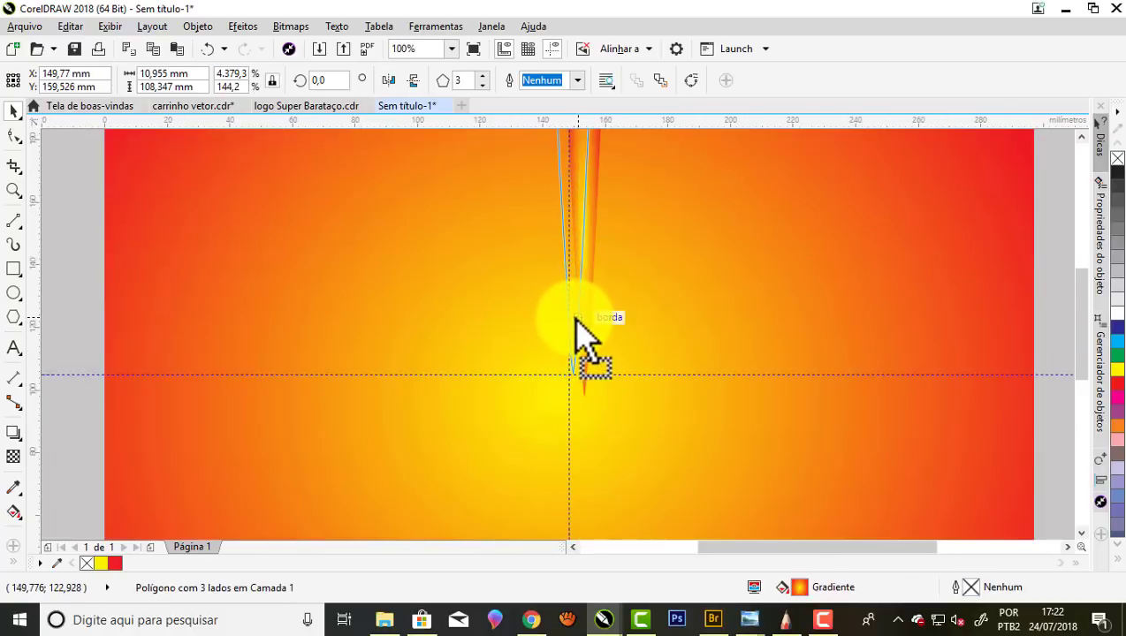
Move the ray so its tip snaps onto the guides' crossing point
scroll(566, 358, up, 2)
scroll(707, 354, down, 1)
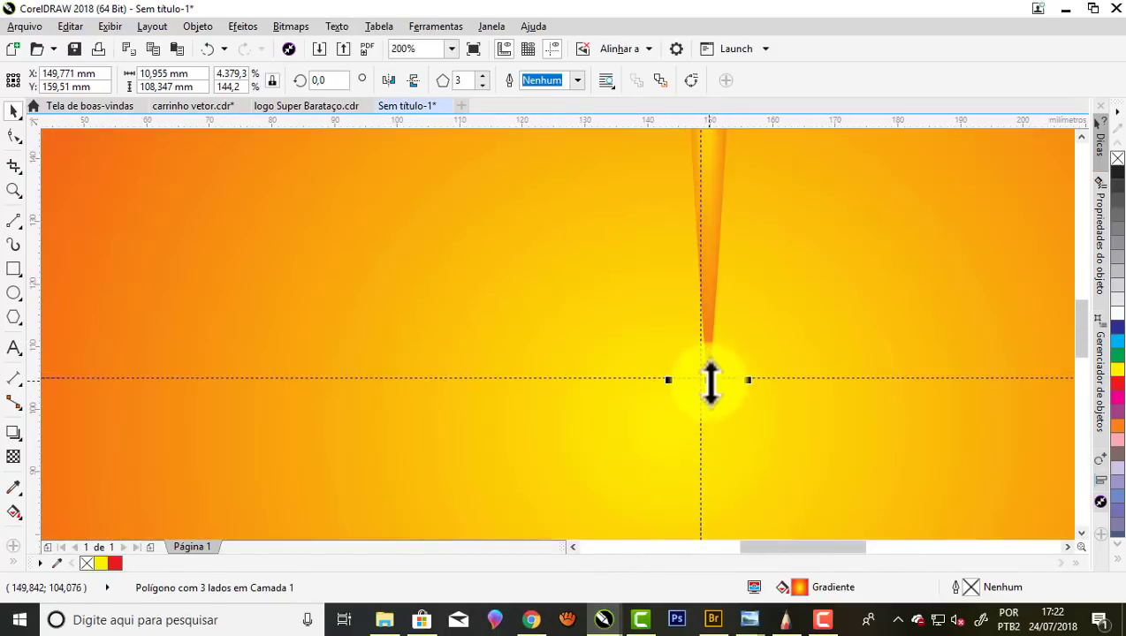
scroll(711, 382, up, 2)
drag(716, 299, 674, 289)
Resize the ray to 6.311 mm wide and about 100 mm tall
scroll(641, 371, down, 4)
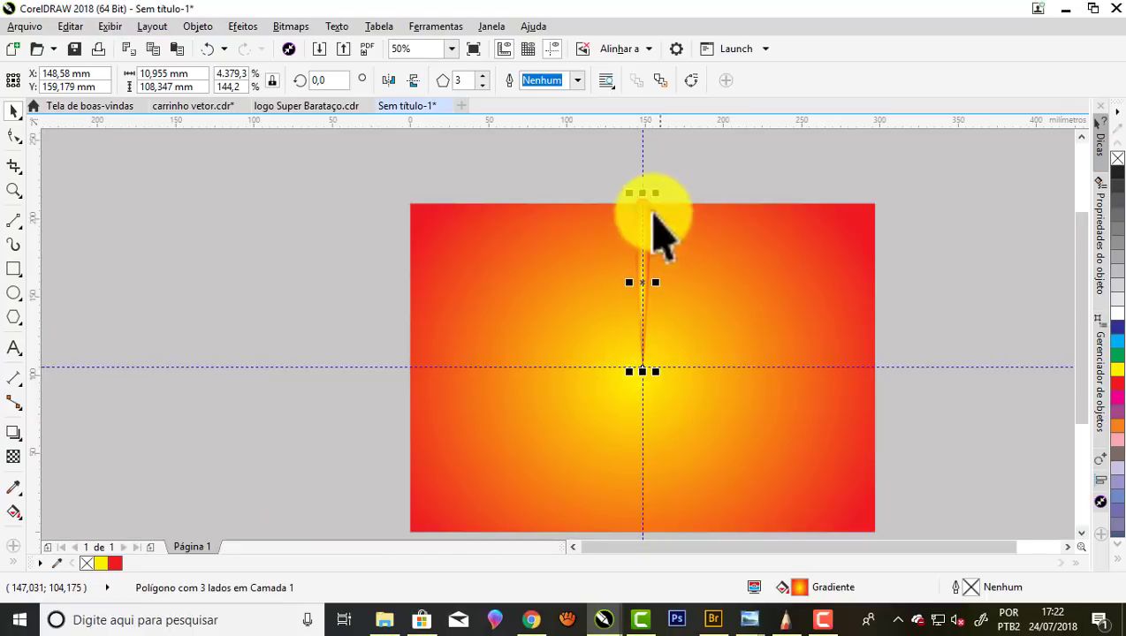
scroll(651, 212, up, 1)
scroll(643, 199, up, 1)
drag(643, 214, 647, 262)
scroll(647, 262, down, 1)
scroll(649, 259, down, 1)
scroll(649, 307, up, 1)
scroll(664, 352, up, 1)
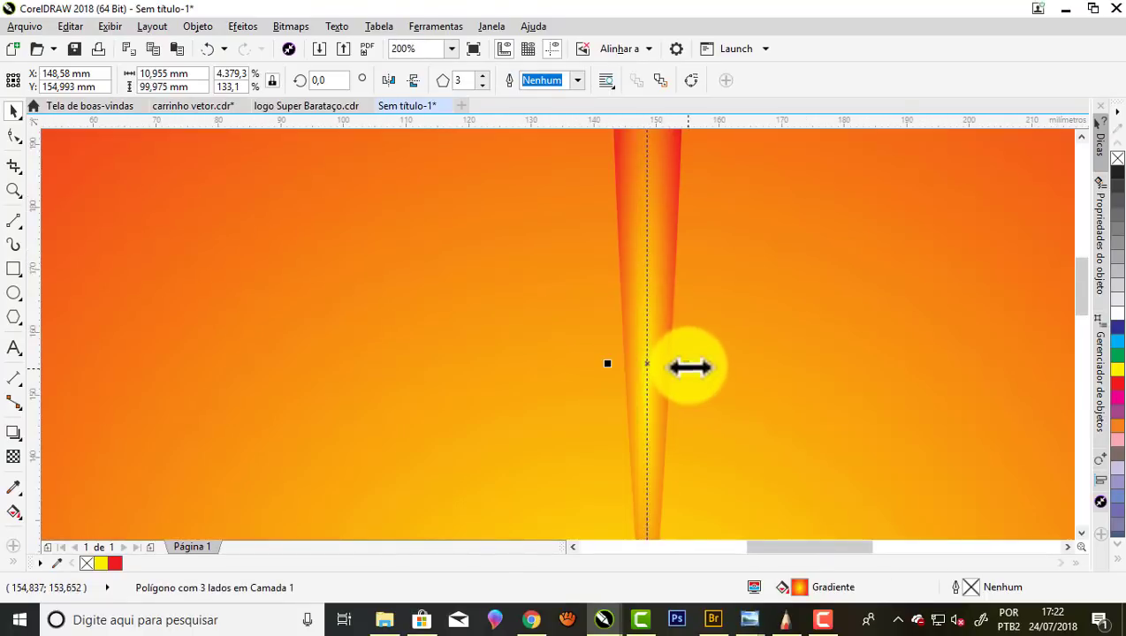
mouse_move(691, 368)
mouse_down()
mouse_move(646, 366)
mouse_move(660, 335)
mouse_up()
Shift the resized ray so its tip sits on the vertical guide
scroll(641, 340, down, 1)
scroll(659, 335, down, 1)
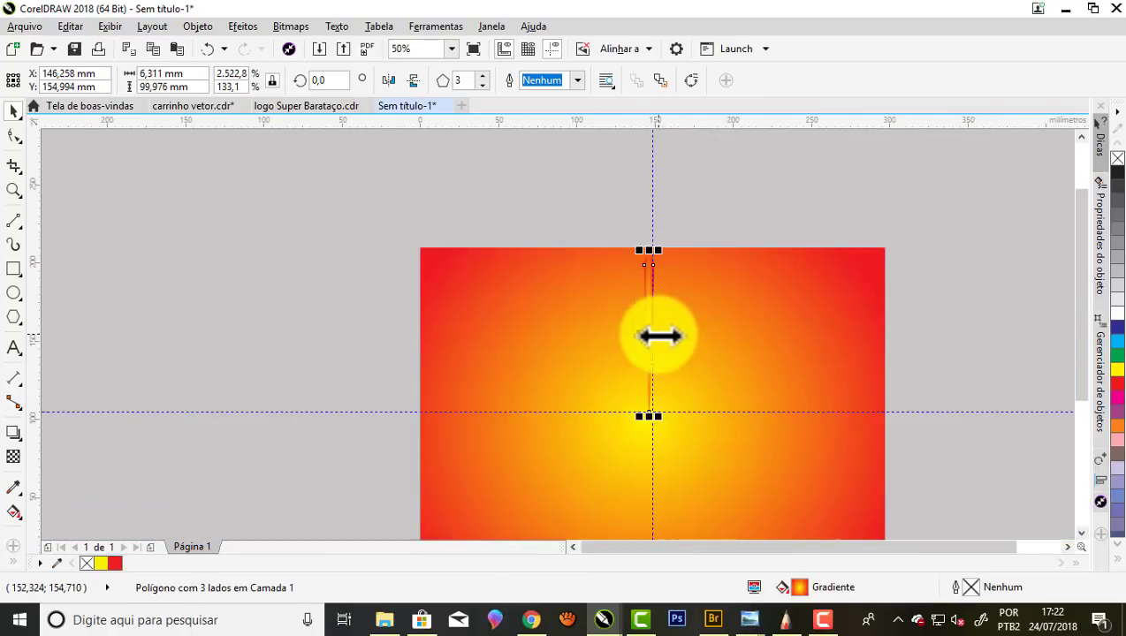
scroll(649, 405, up, 2)
scroll(655, 428, up, 1)
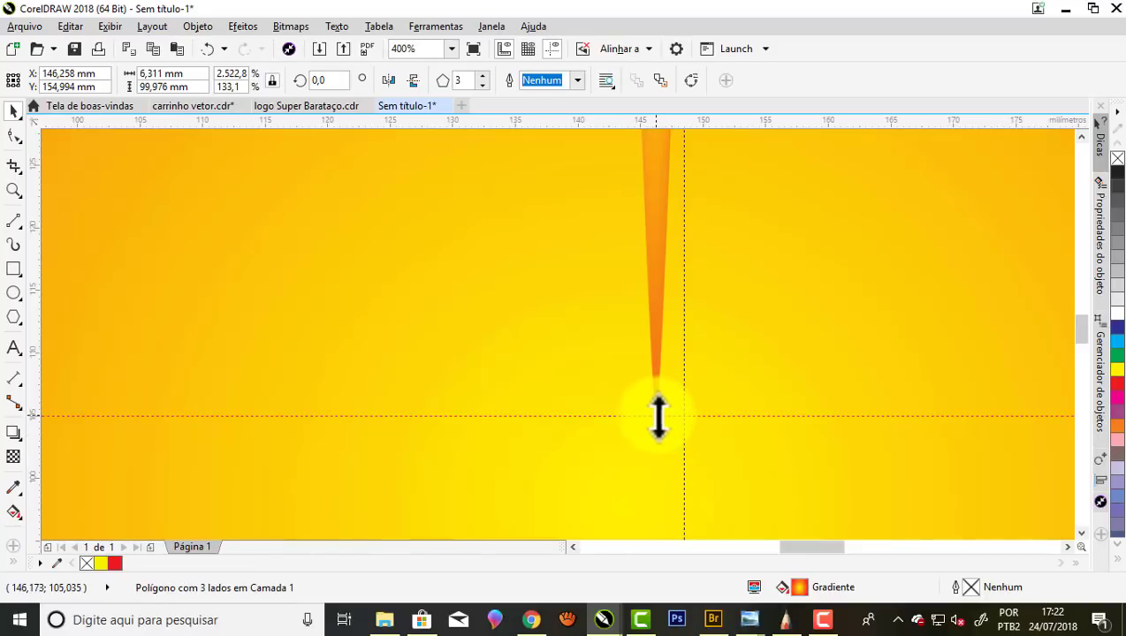
click(659, 416)
click(652, 415)
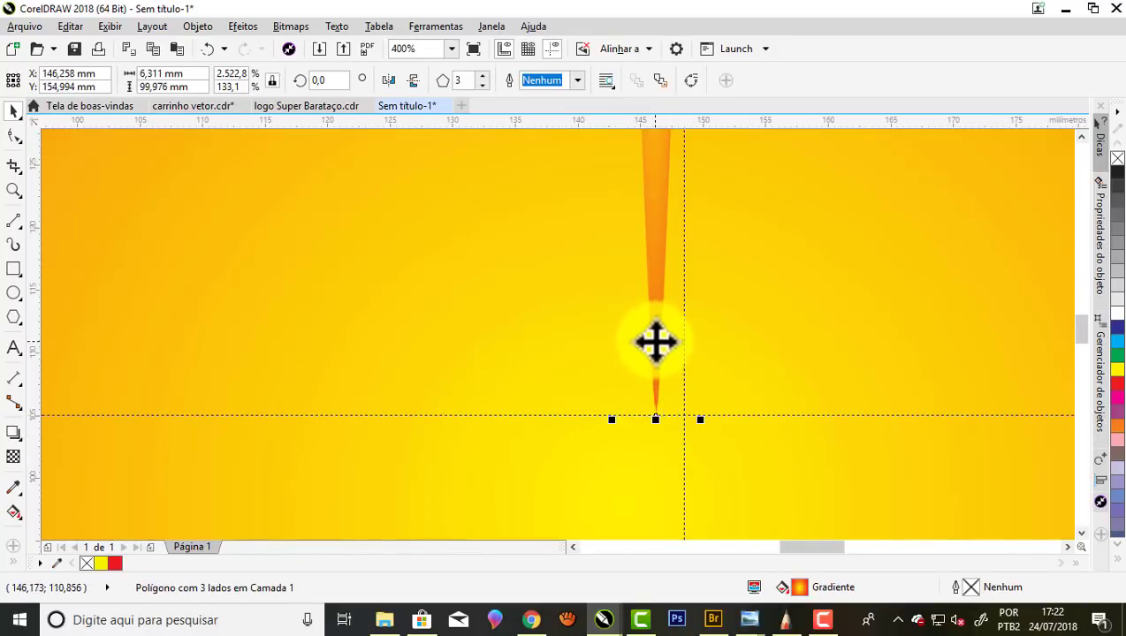
mouse_move(655, 343)
mouse_down()
mouse_move(680, 347)
mouse_move(673, 389)
mouse_up()
Move the horizontal guide to the ray's tip, then select the thin ray
scroll(673, 236, down, 2)
scroll(669, 232, down, 1)
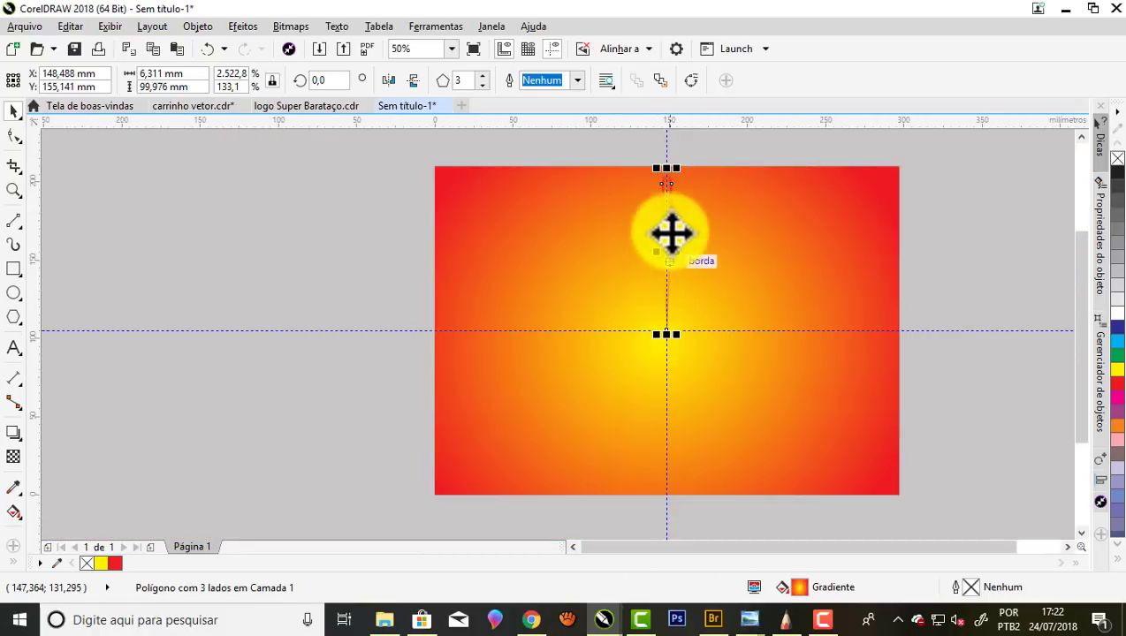
scroll(664, 183, up, 1)
scroll(665, 183, up, 1)
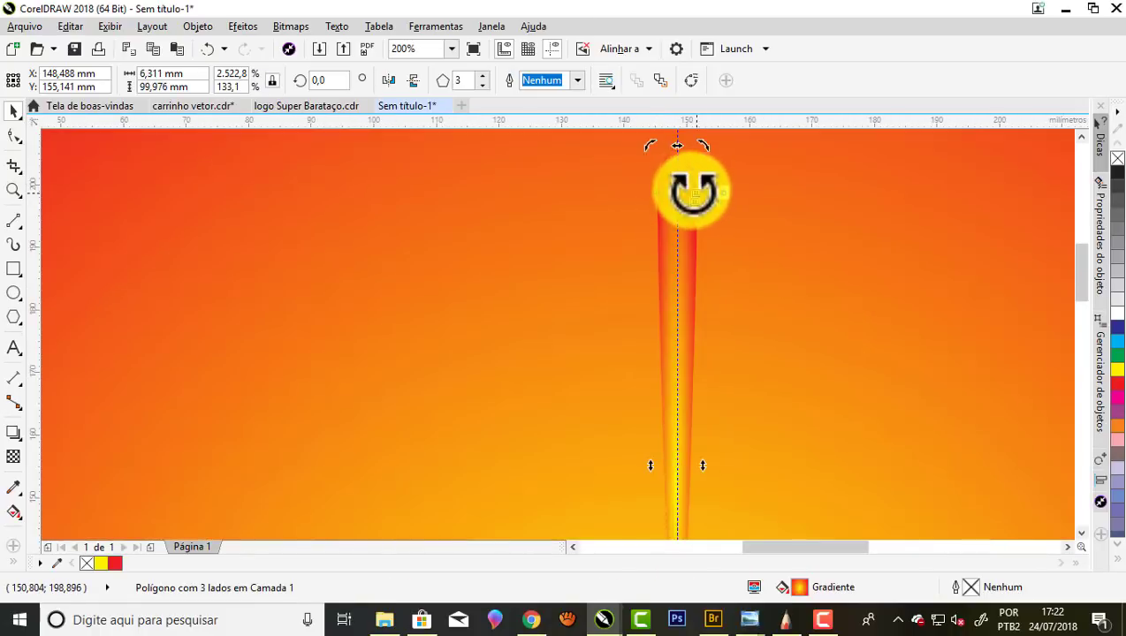
scroll(711, 160, up, 1)
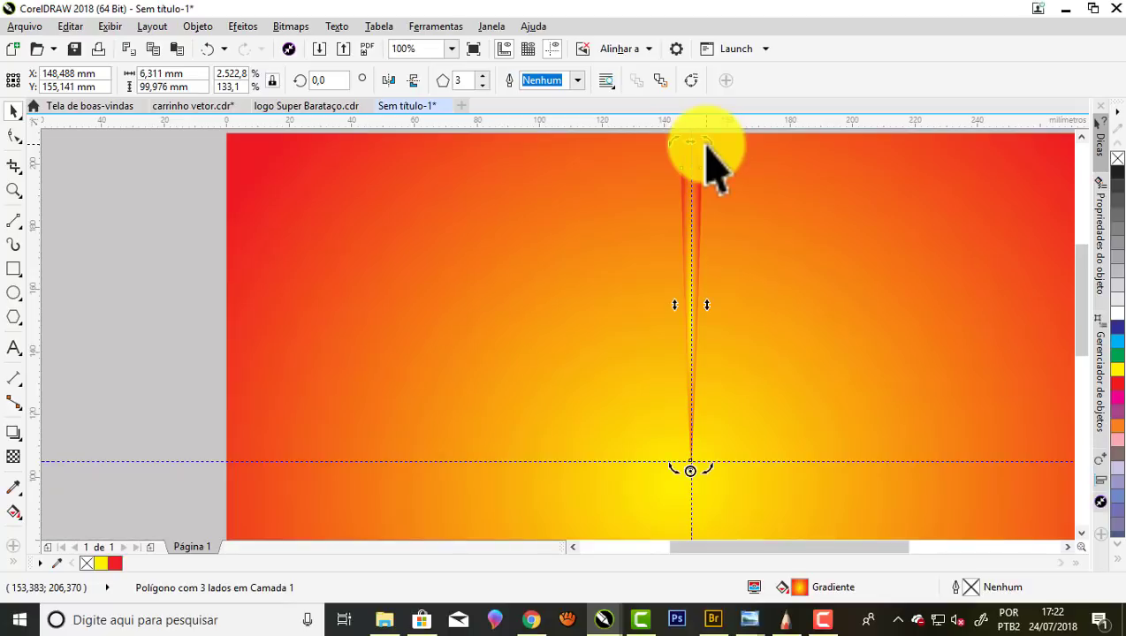
scroll(691, 455, up, 1)
scroll(690, 449, up, 1)
scroll(702, 469, up, 2)
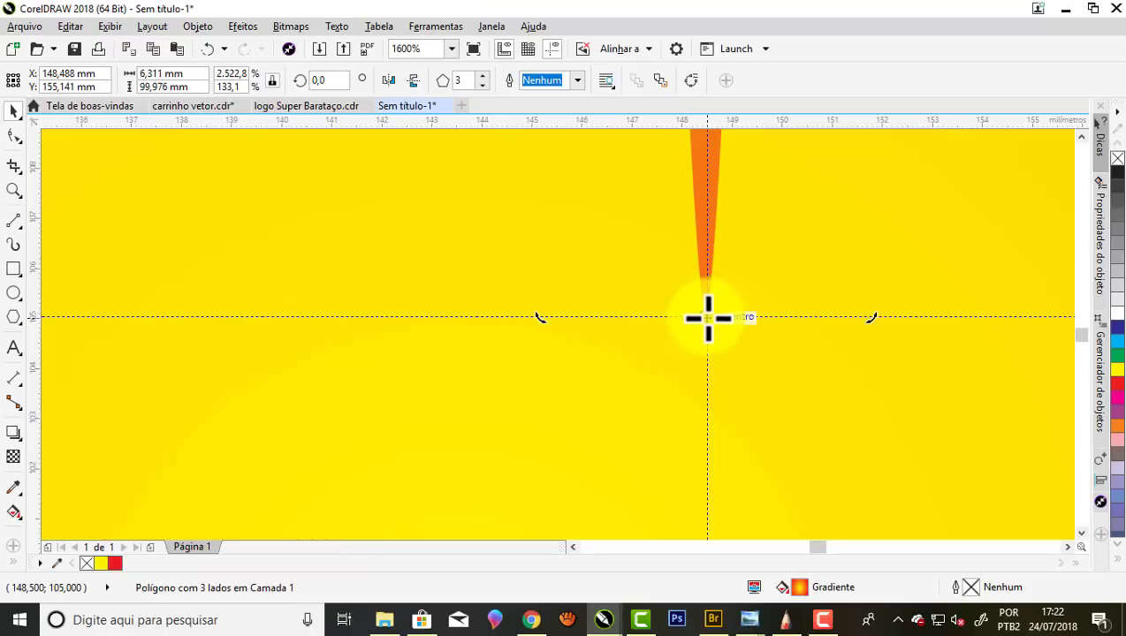
scroll(708, 318, up, 3)
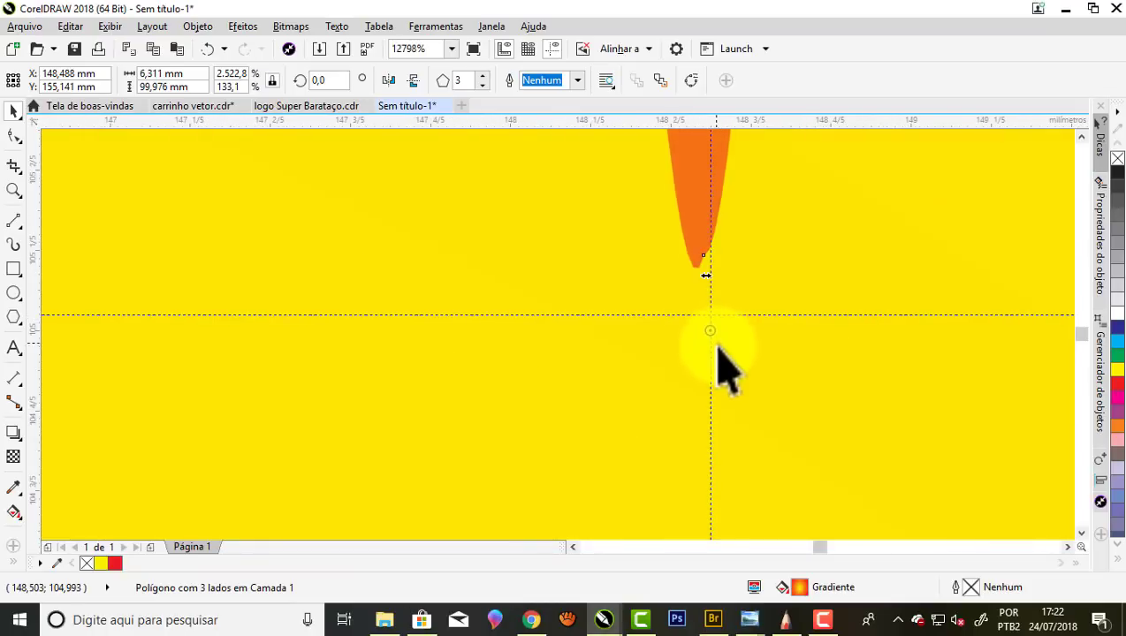
scroll(711, 340, up, 1)
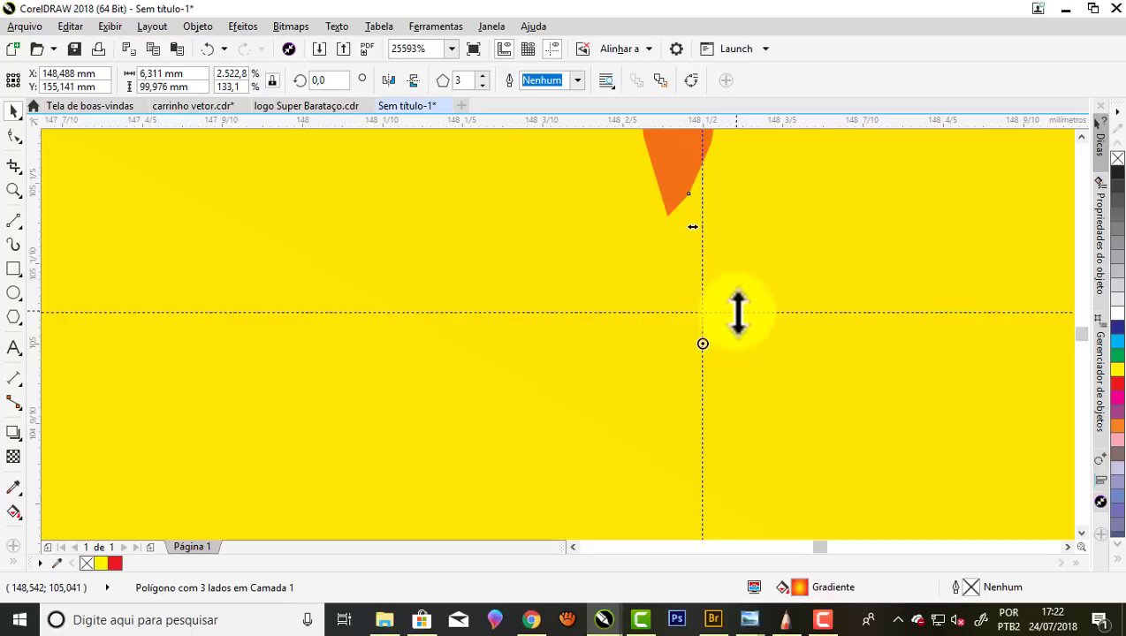
mouse_move(738, 311)
mouse_down()
mouse_move(707, 343)
mouse_move(697, 326)
mouse_up()
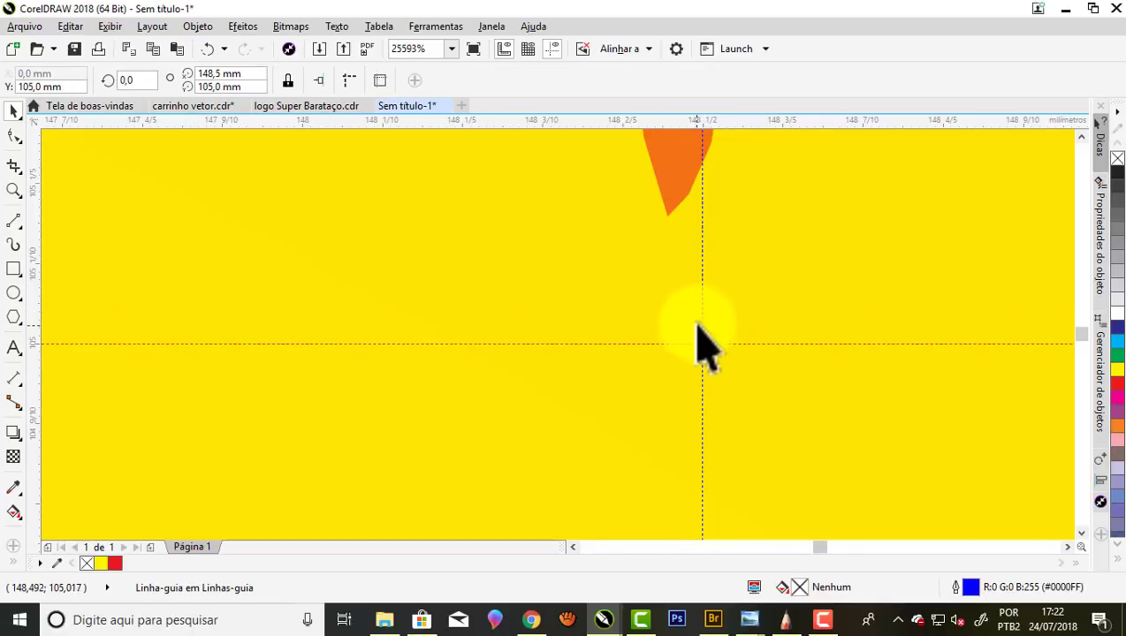
scroll(703, 340, down, 8)
scroll(674, 339, down, 2)
scroll(674, 327, down, 3)
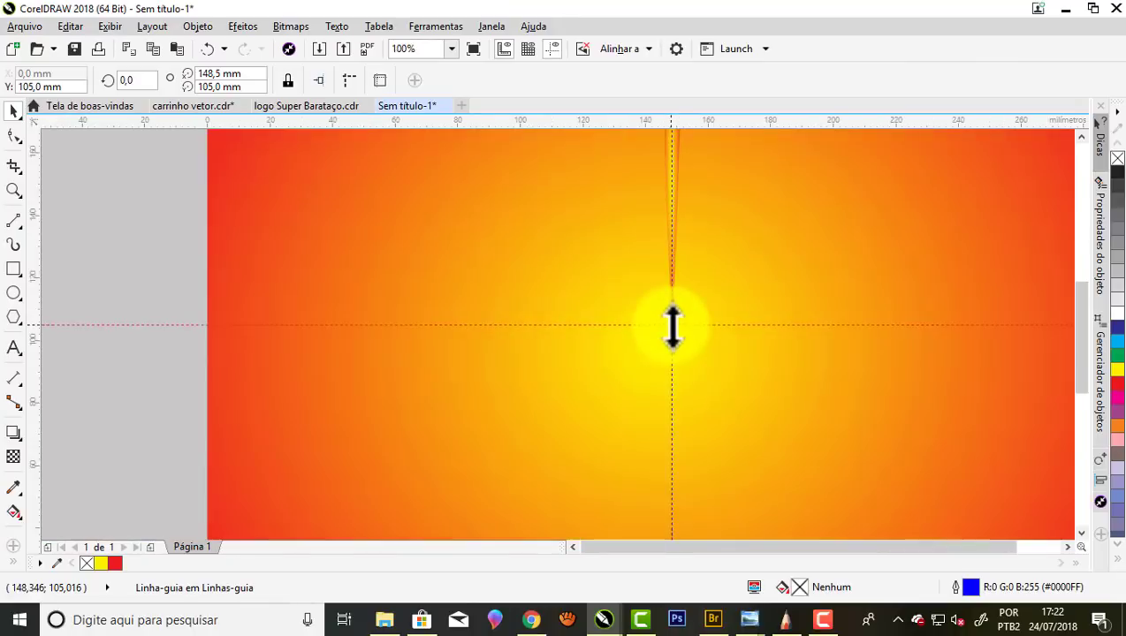
scroll(674, 327, down, 2)
scroll(678, 167, up, 2)
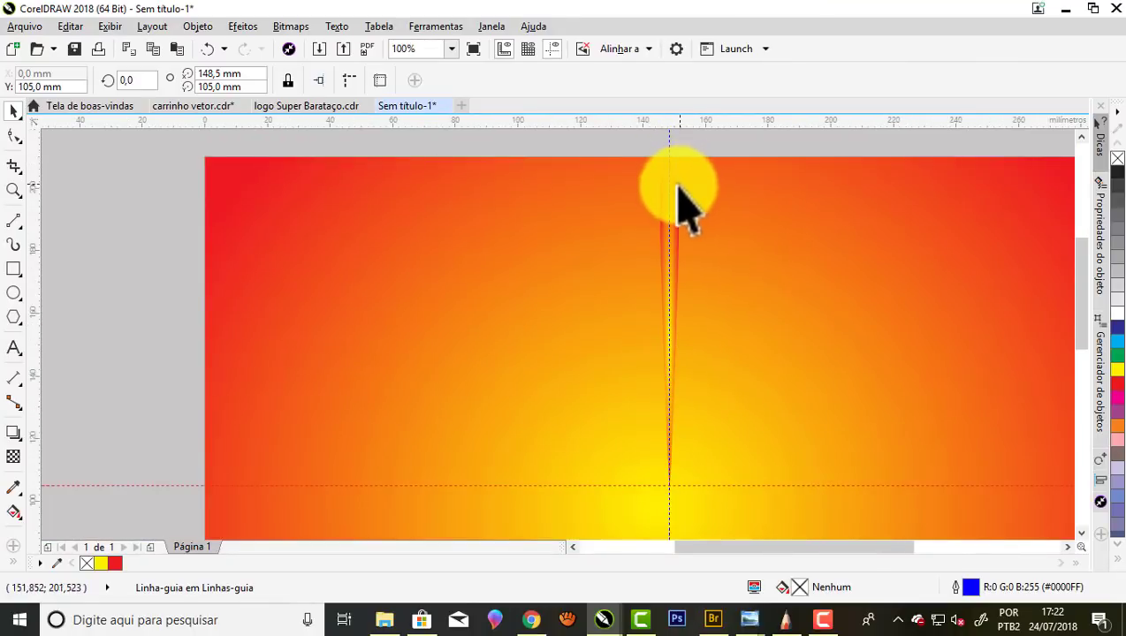
click(675, 187)
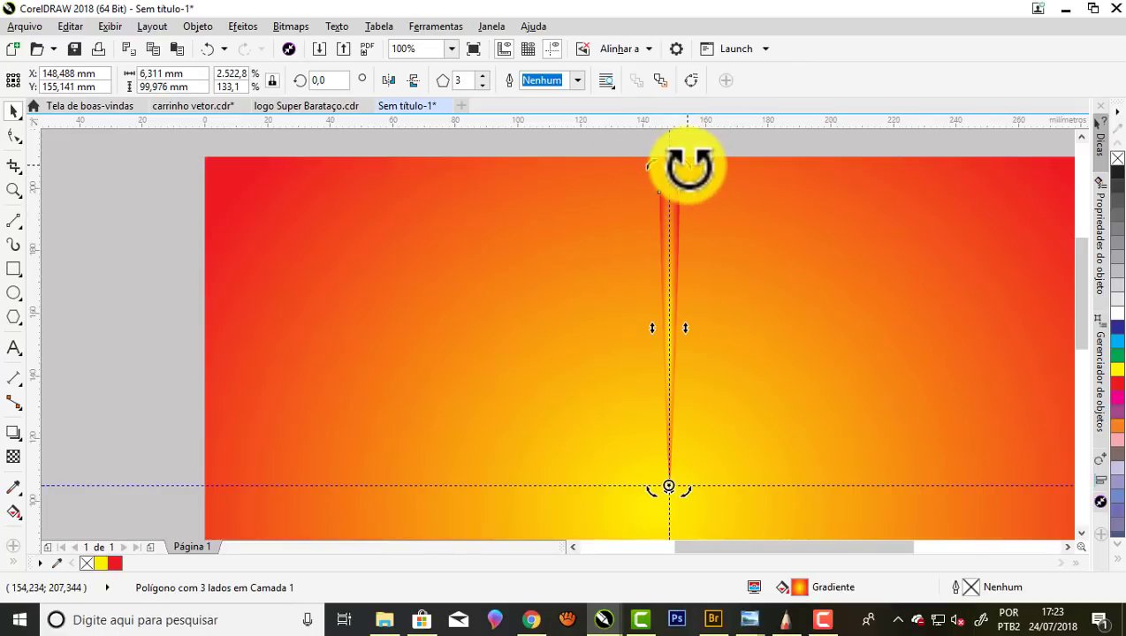
Rotate-copy the ray around the sun centre and repeat with Ctrl+R to fill the circle
drag(689, 166, 833, 252)
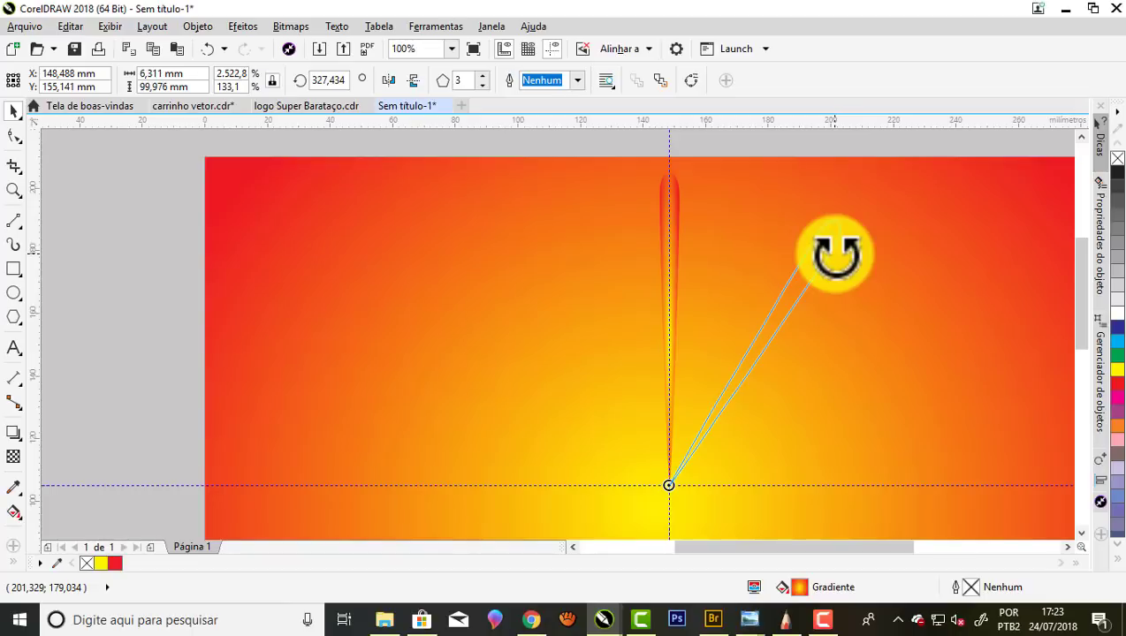
drag(835, 254, 835, 255)
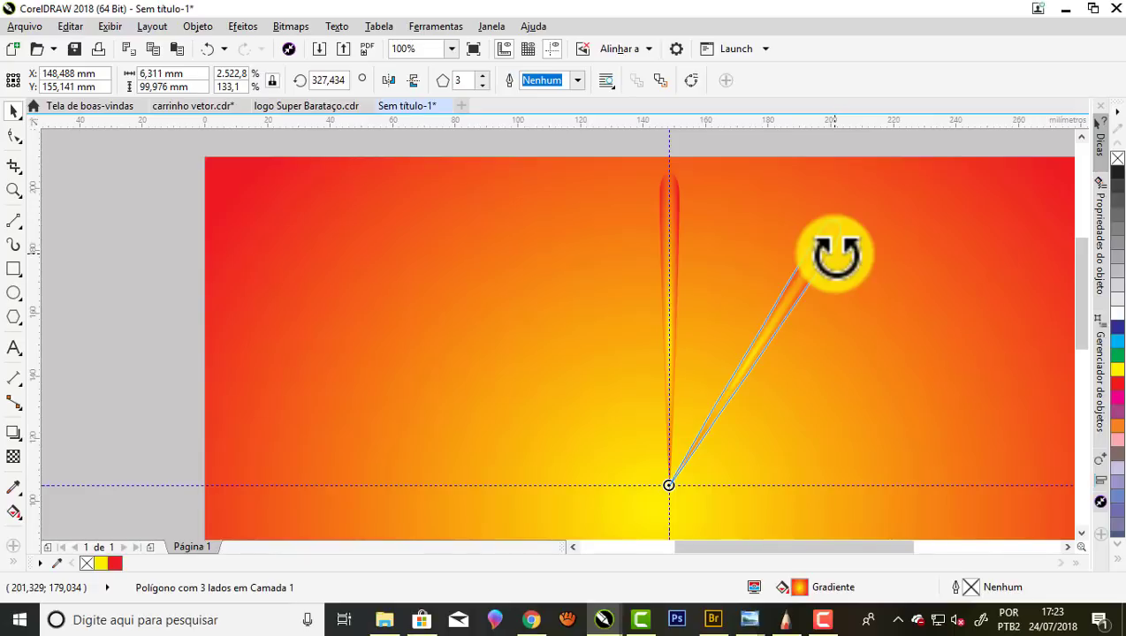
drag(836, 255, 835, 258)
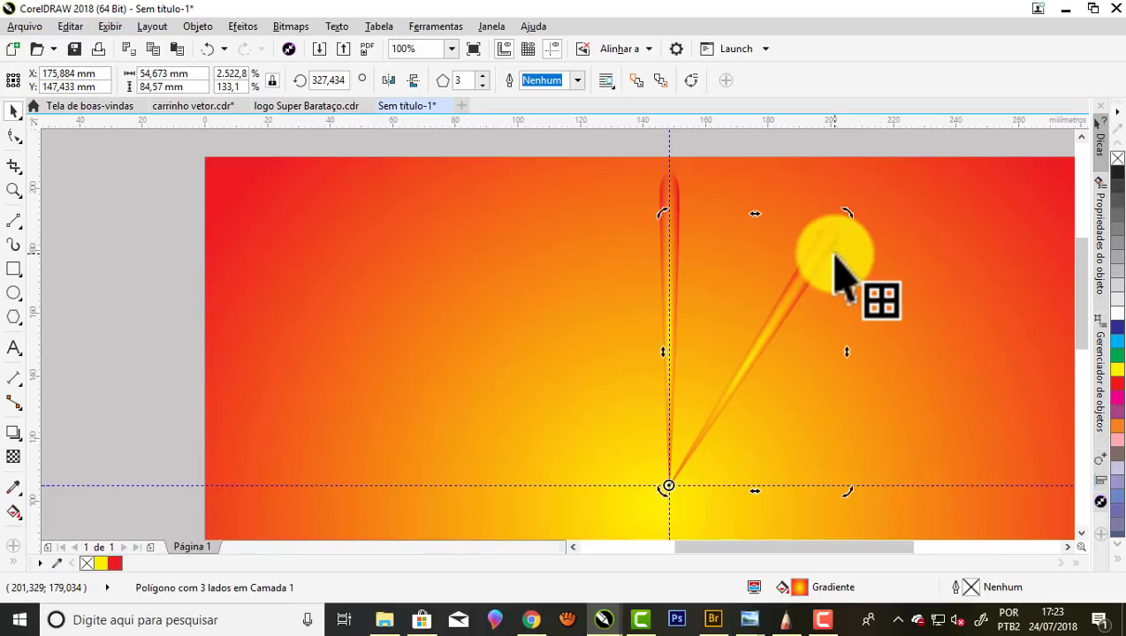
scroll(835, 254, down, 1)
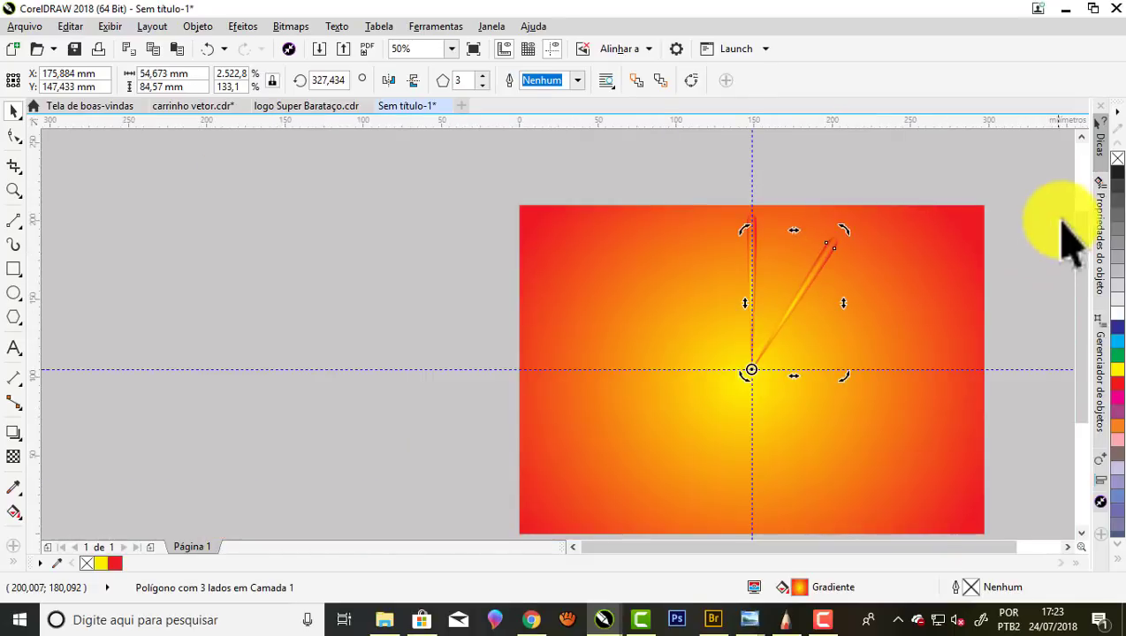
scroll(1086, 265, down, 1)
scroll(1086, 265, down, 1)
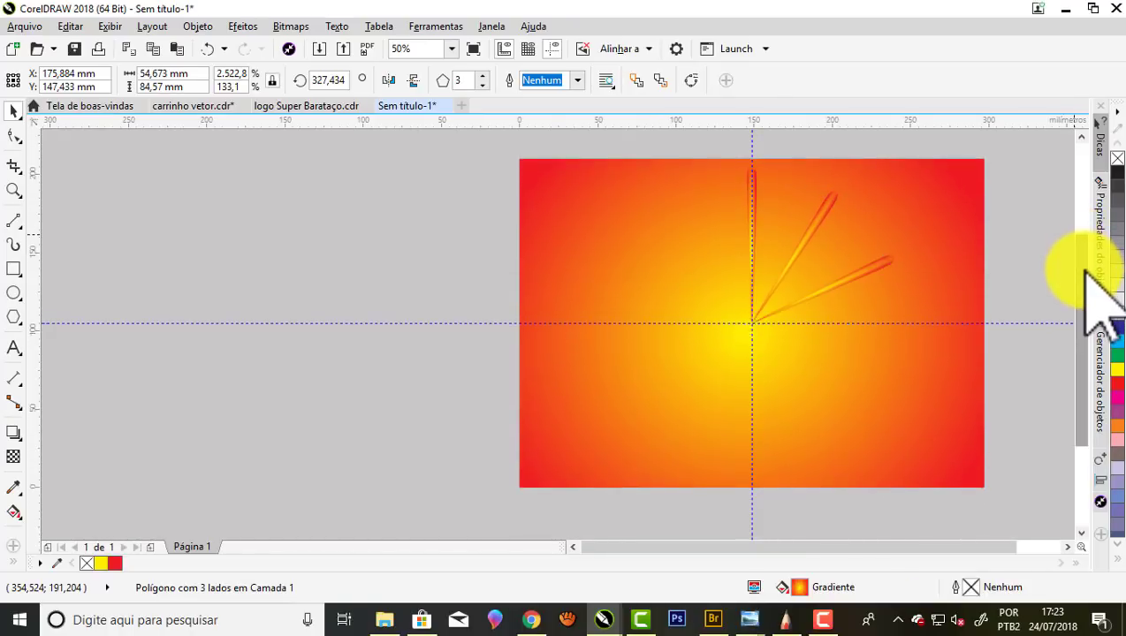
key(ctrl+r)
key(ctrl+r)
key(ctrl+r)
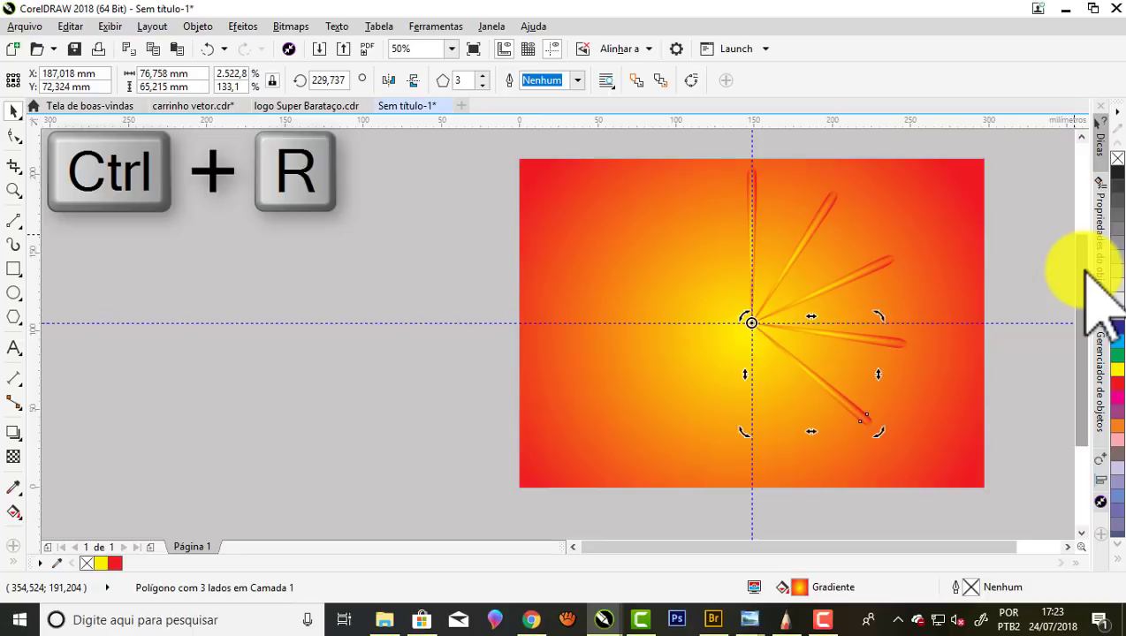
key(ctrl+r)
key(ctrl+r)
key(ctrl+r)
key(ctrl+r)
key(ctrl+r)
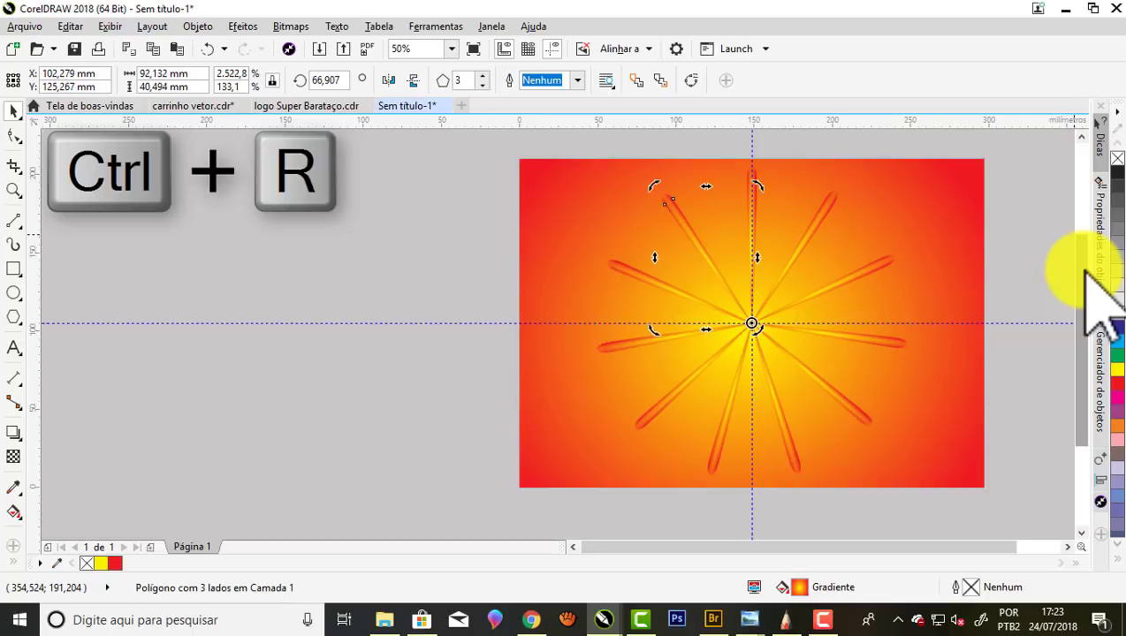
click(403, 238)
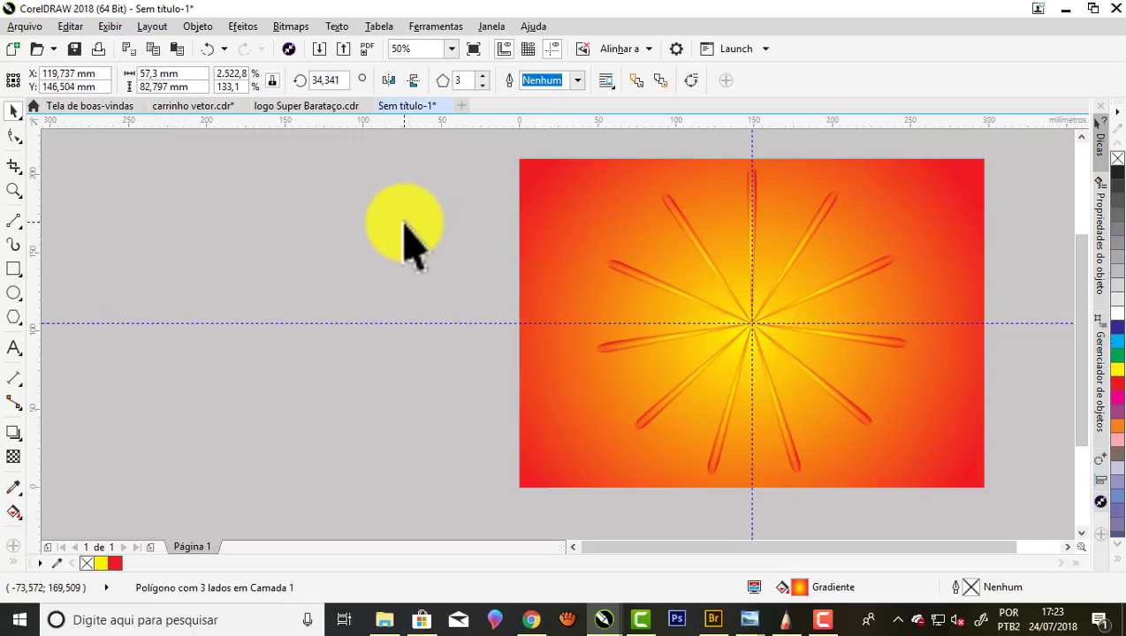
Select an upper-left ray and rotate it toward the upper-left gap
scroll(856, 363, up, 1)
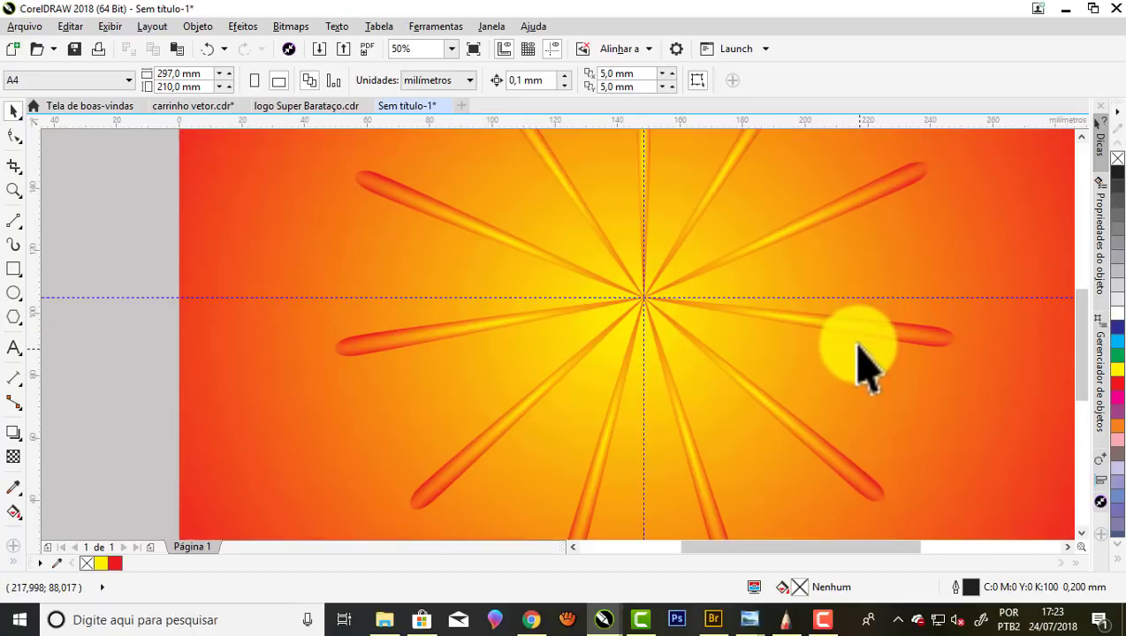
scroll(669, 329, down, 1)
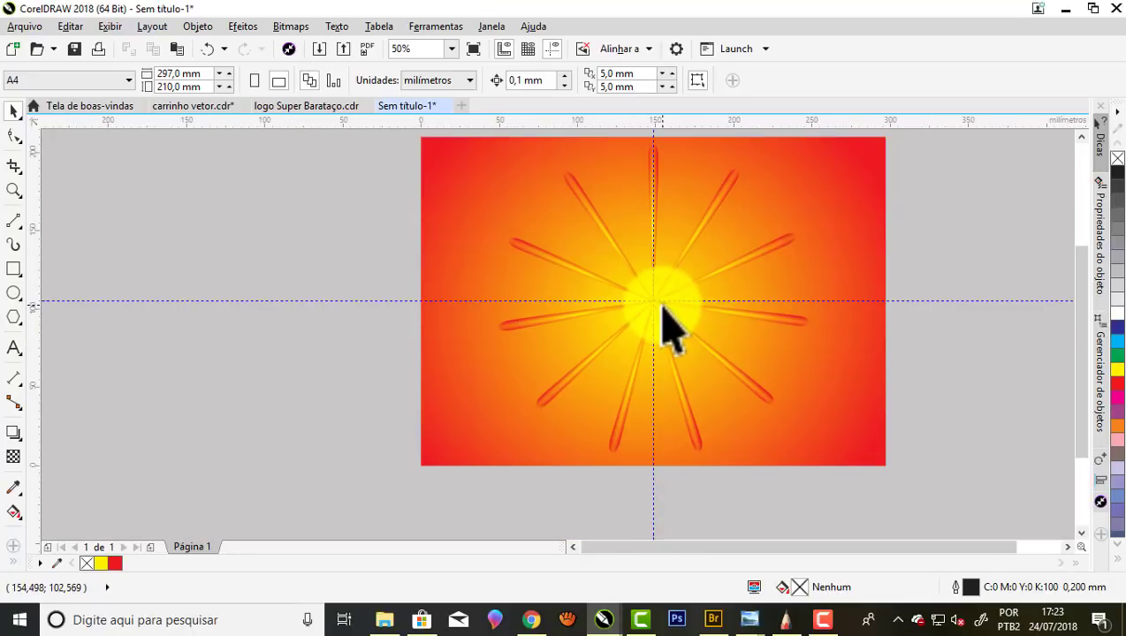
mouse_move(663, 310)
mouse_down()
mouse_move(576, 281)
mouse_move(545, 228)
mouse_move(555, 202)
mouse_move(509, 310)
mouse_up()
scroll(555, 202, up, 1)
click(502, 308)
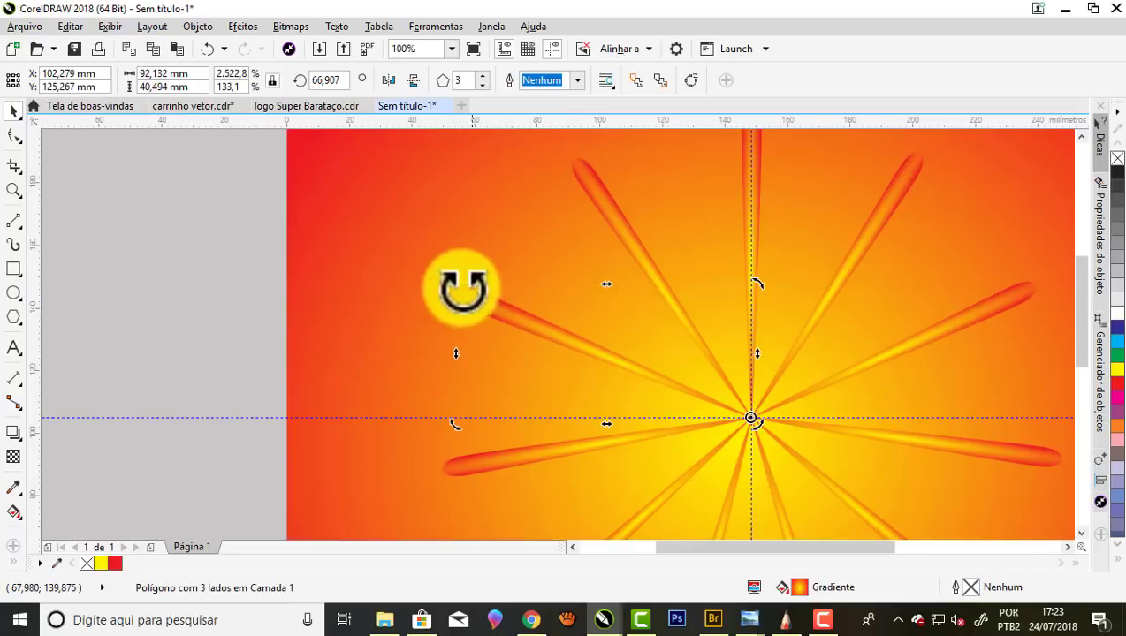
drag(452, 287, 531, 227)
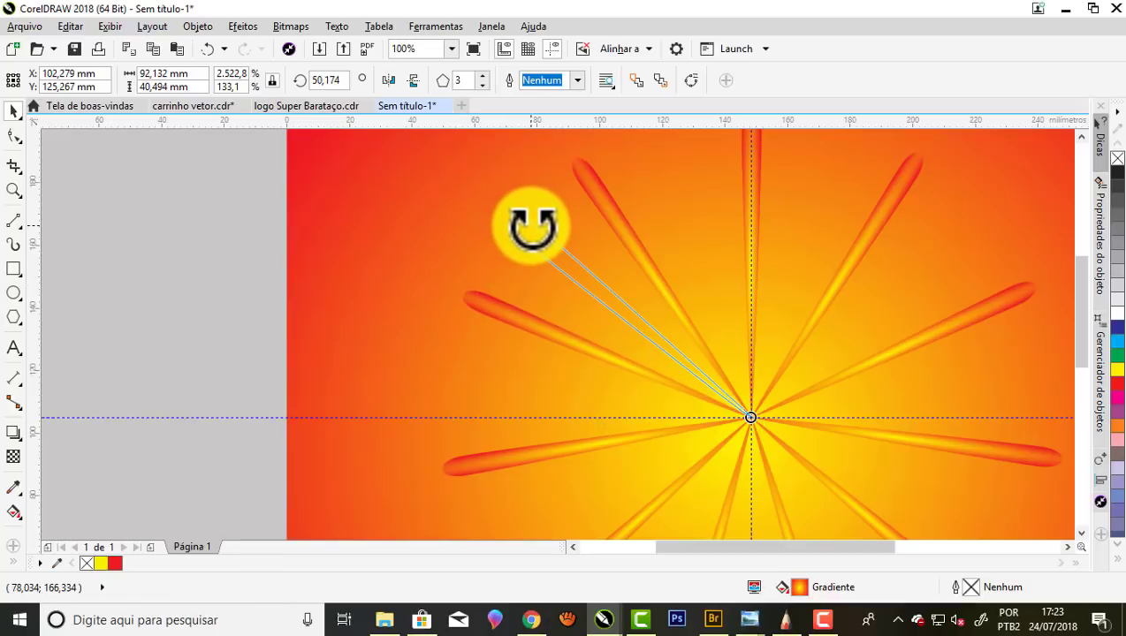
drag(532, 227, 532, 228)
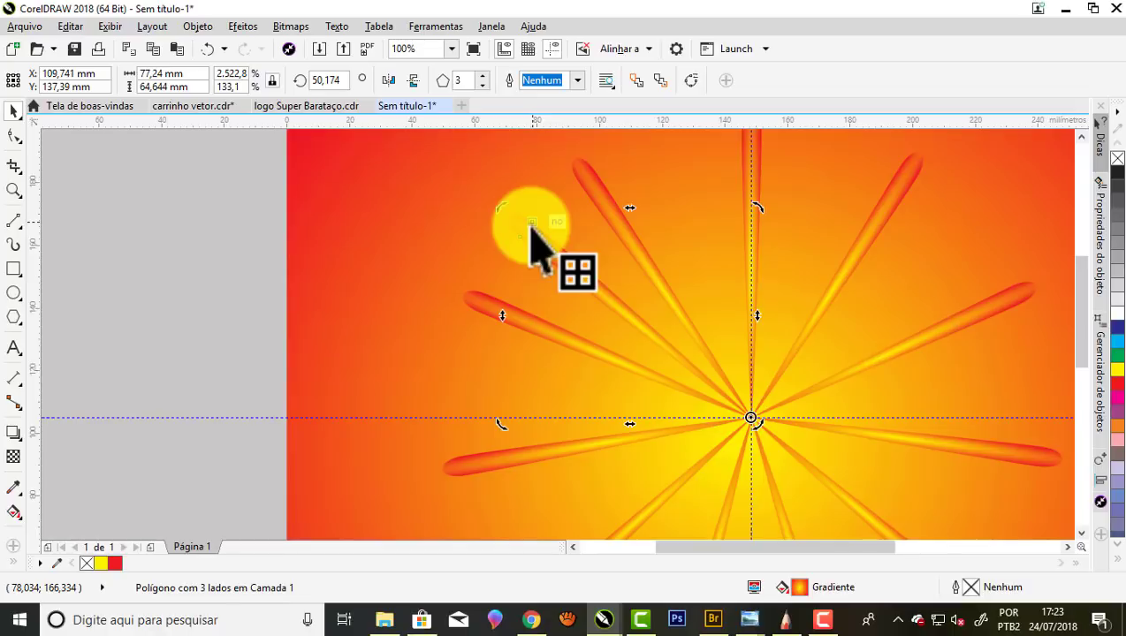
click(172, 238)
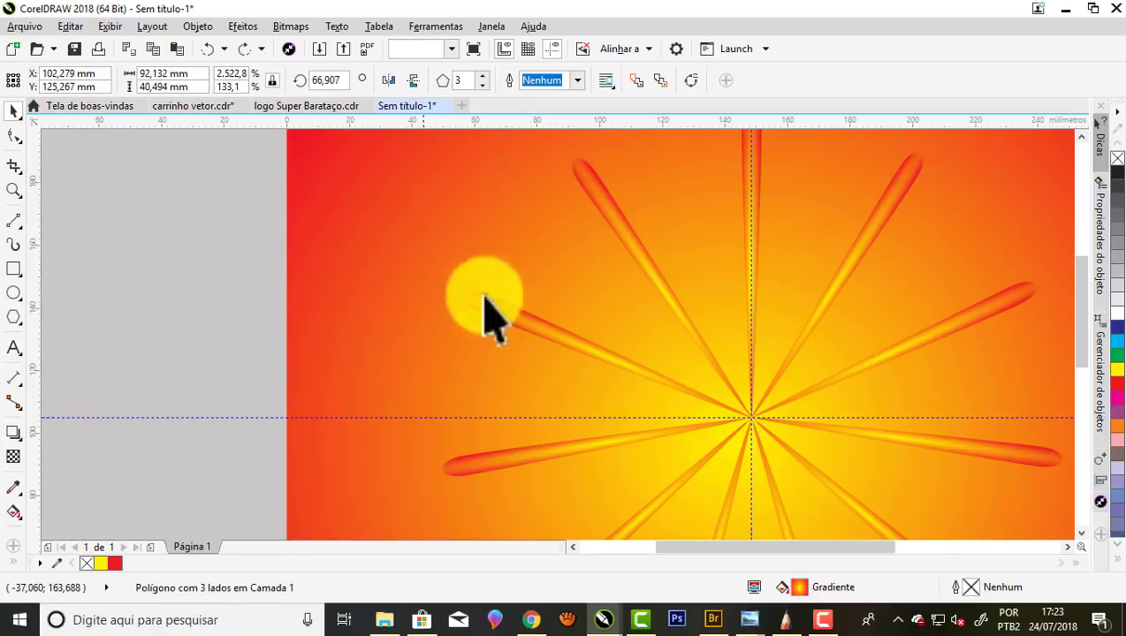
Rotate the thin upper-left ray to about 50° and drop a rotated copy
click(516, 331)
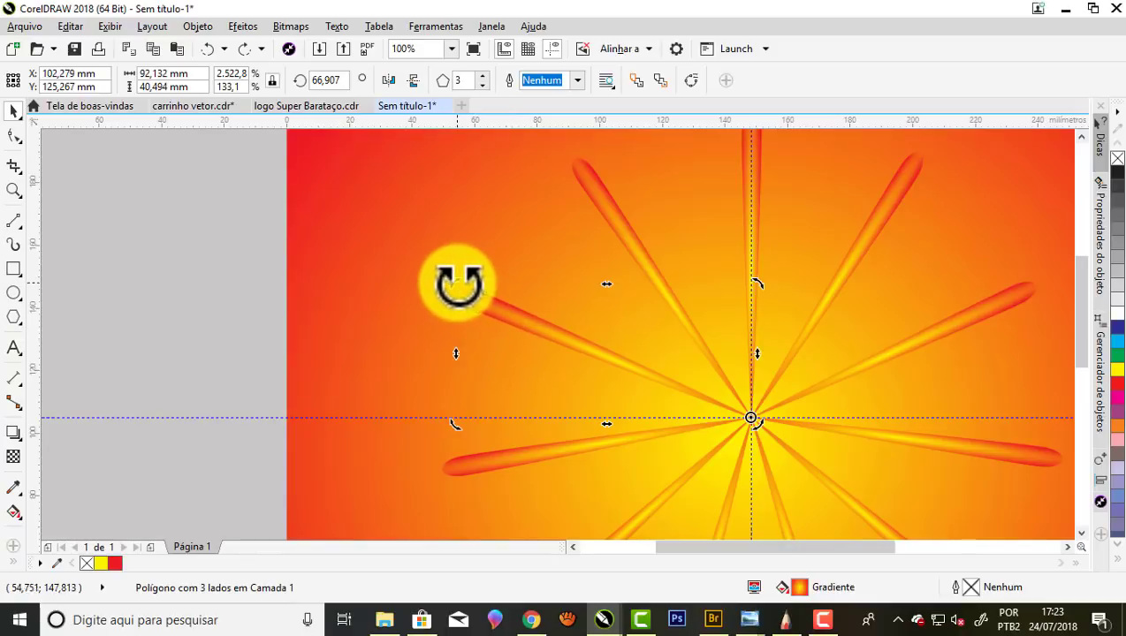
drag(455, 284, 541, 237)
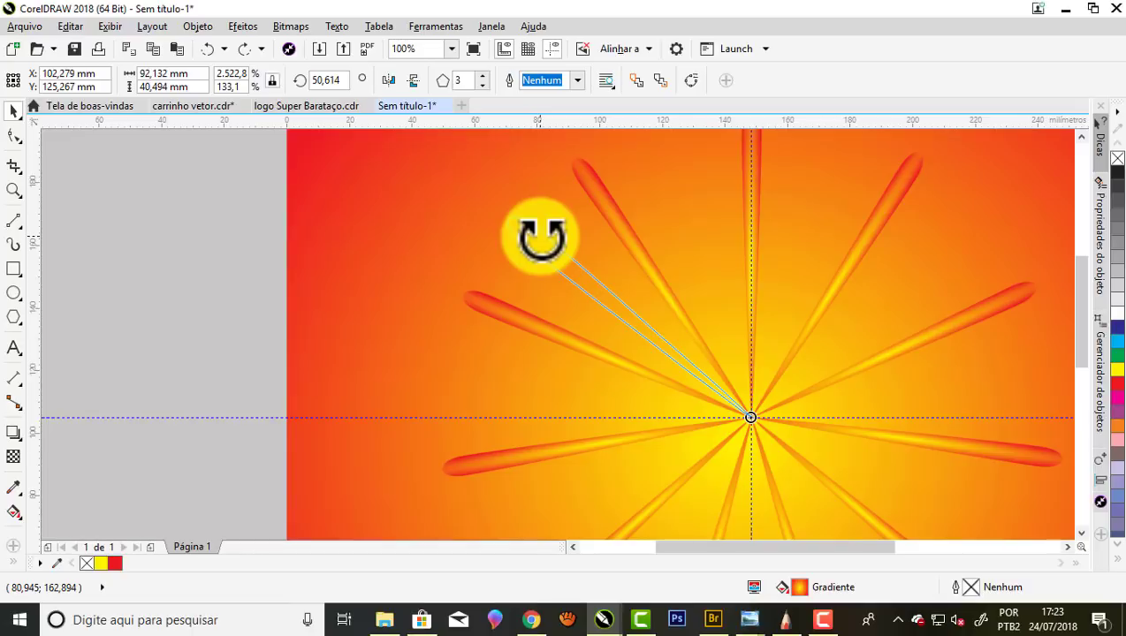
drag(541, 237, 544, 237)
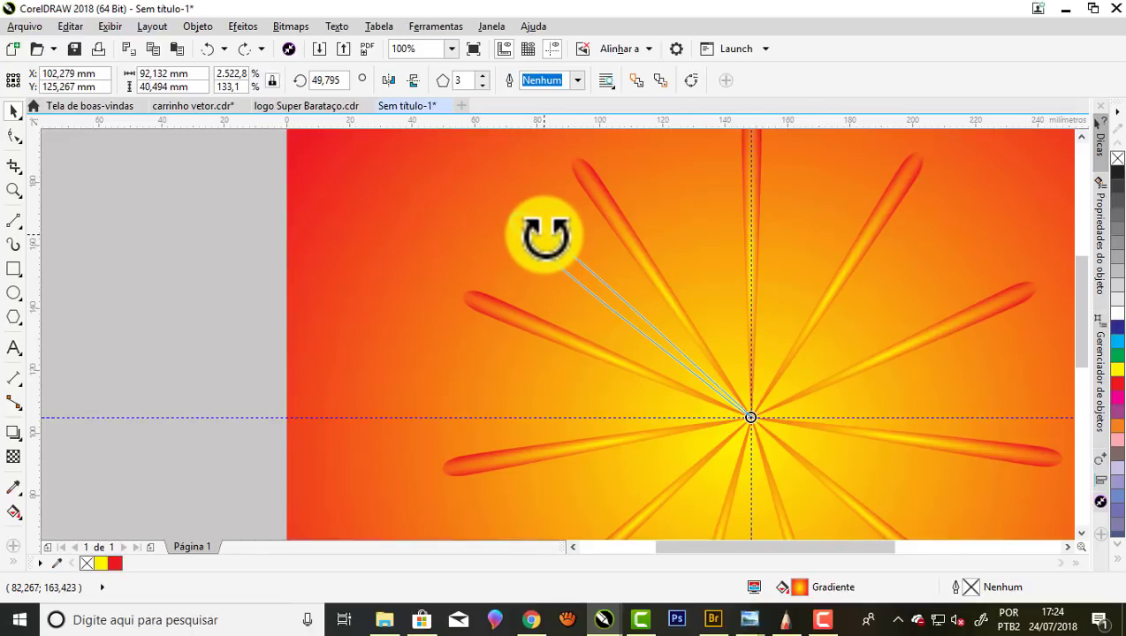
drag(545, 235, 545, 237)
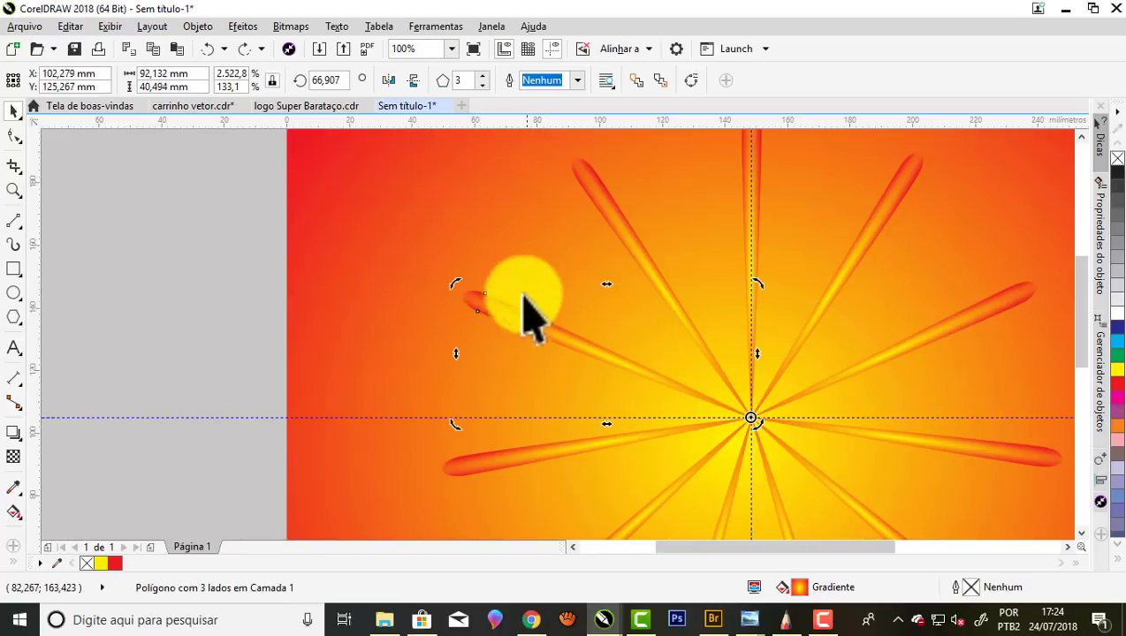
mouse_move(502, 206)
mouse_down()
mouse_move(499, 257)
mouse_move(546, 237)
mouse_up()
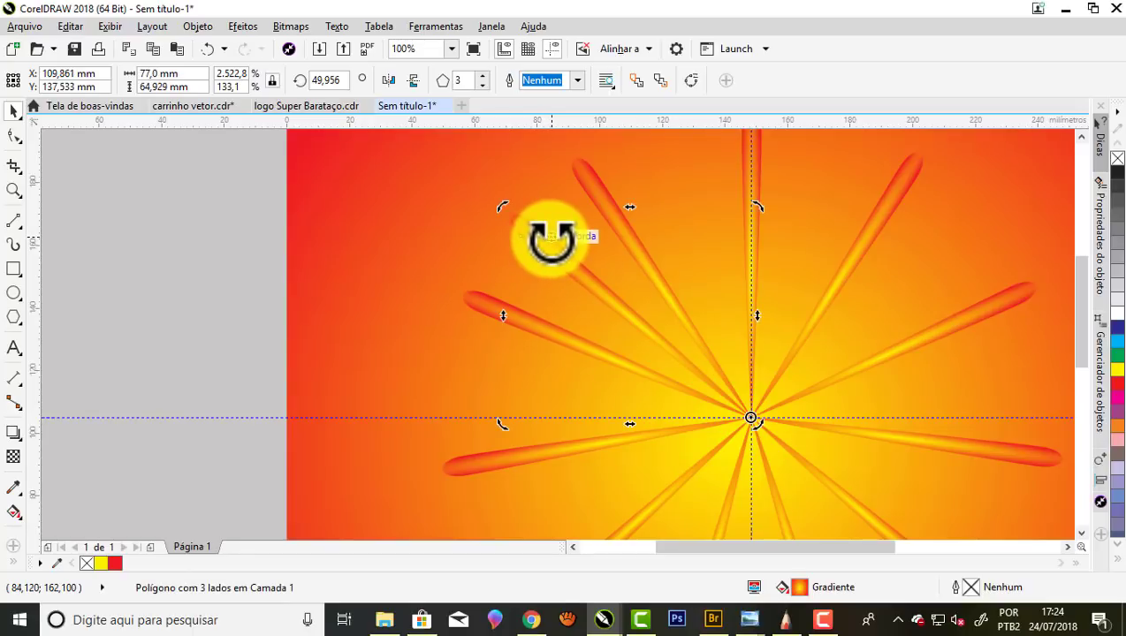
Shrink the new ray and move it toward the upper left
scroll(551, 239, down, 2)
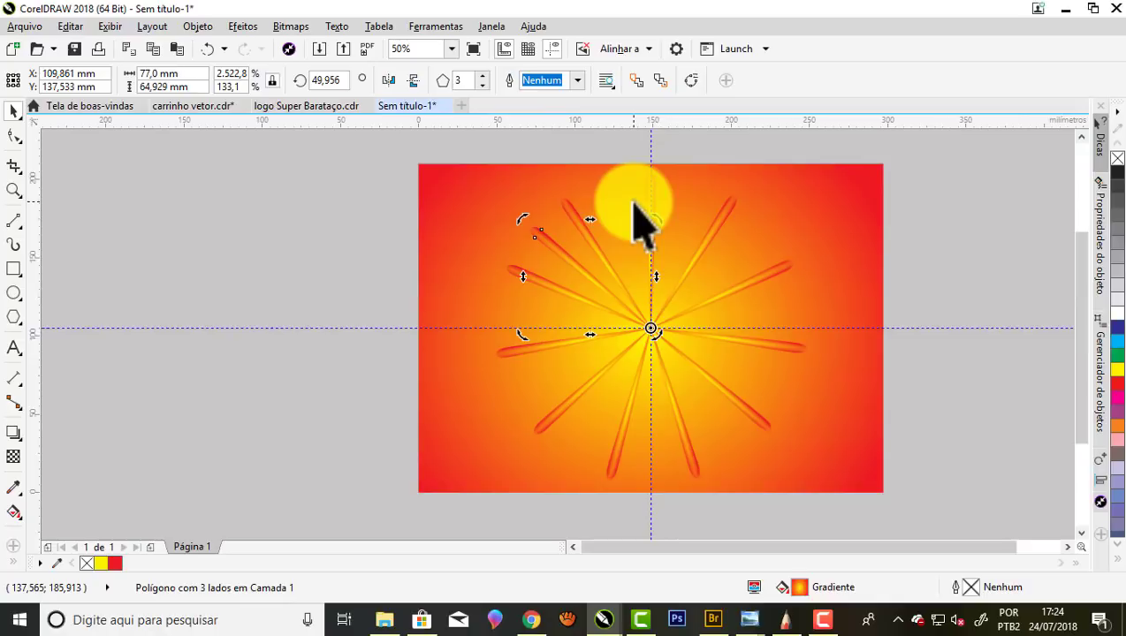
click(546, 228)
scroll(543, 223, up, 2)
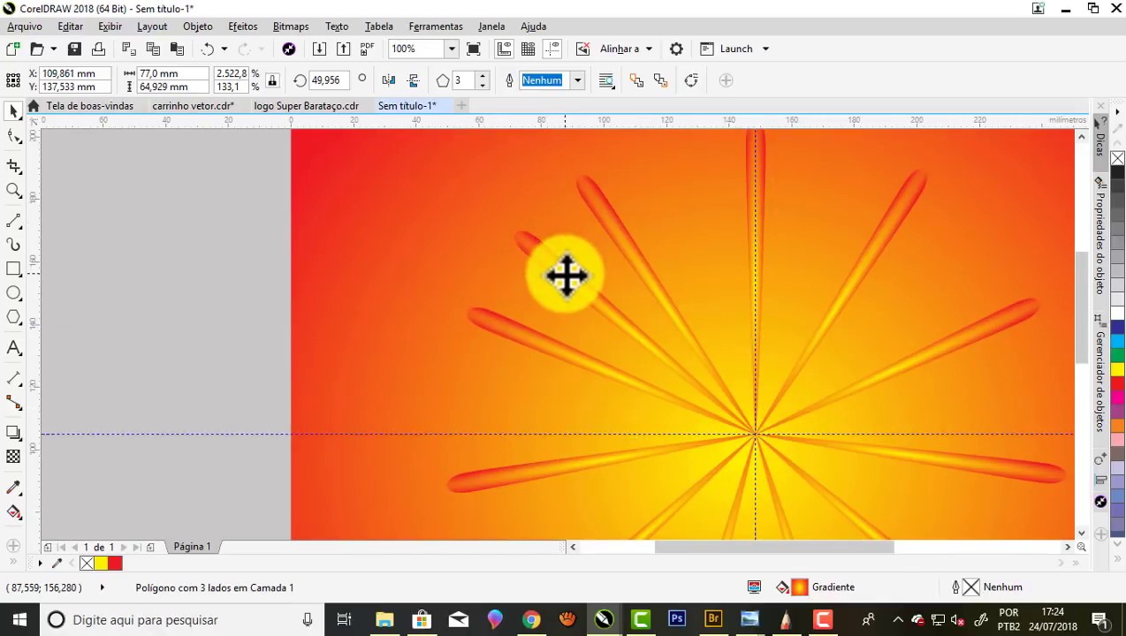
drag(510, 226, 581, 283)
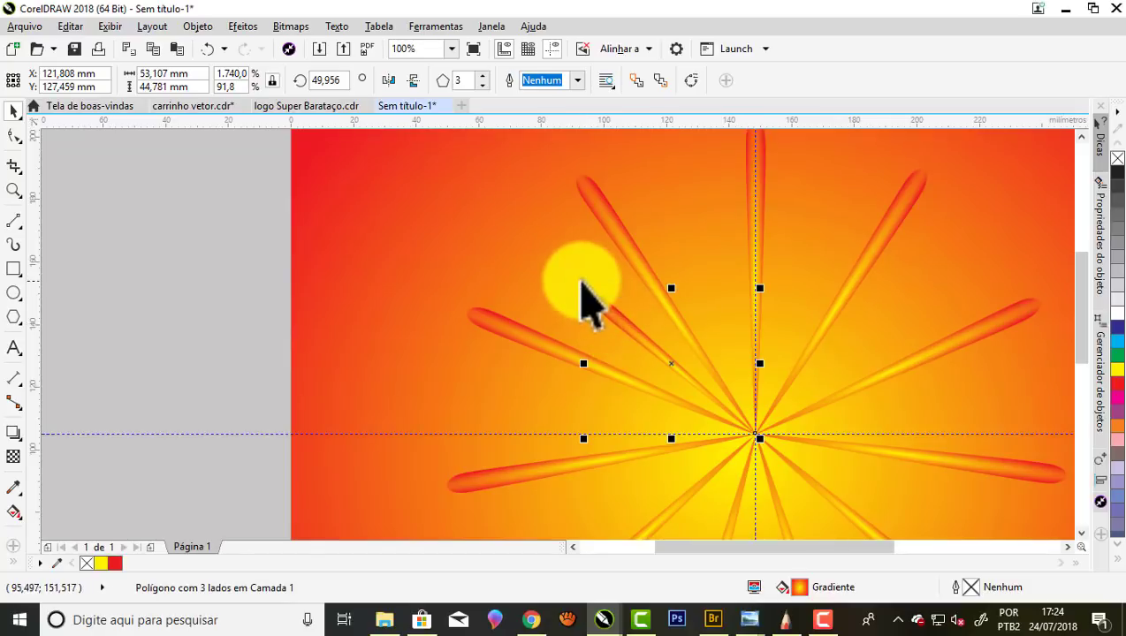
mouse_move(588, 292)
mouse_down()
mouse_move(605, 328)
mouse_move(548, 283)
mouse_move(520, 238)
mouse_move(560, 264)
mouse_move(522, 241)
mouse_up()
scroll(536, 244, down, 1)
scroll(536, 244, up, 1)
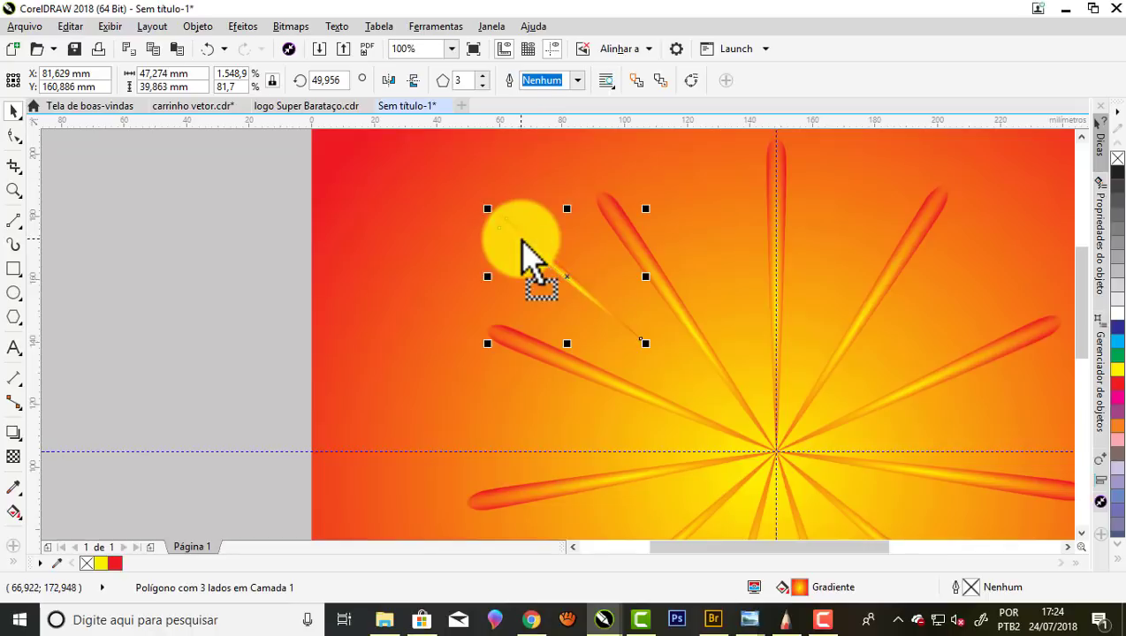
scroll(596, 340, down, 1)
scroll(603, 339, up, 1)
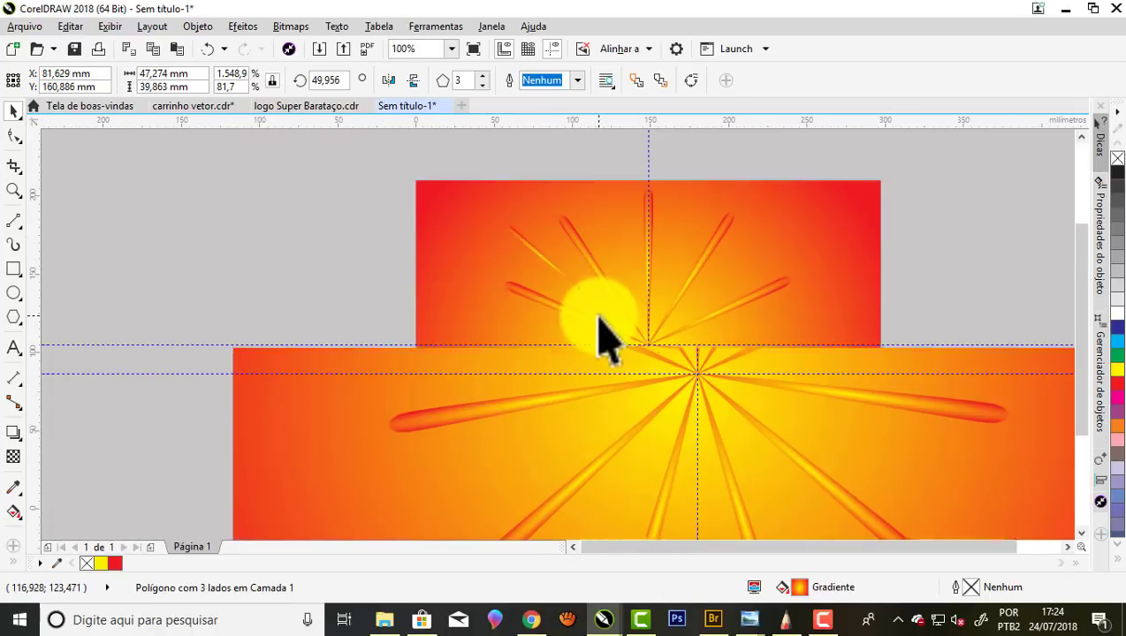
scroll(601, 336, down, 1)
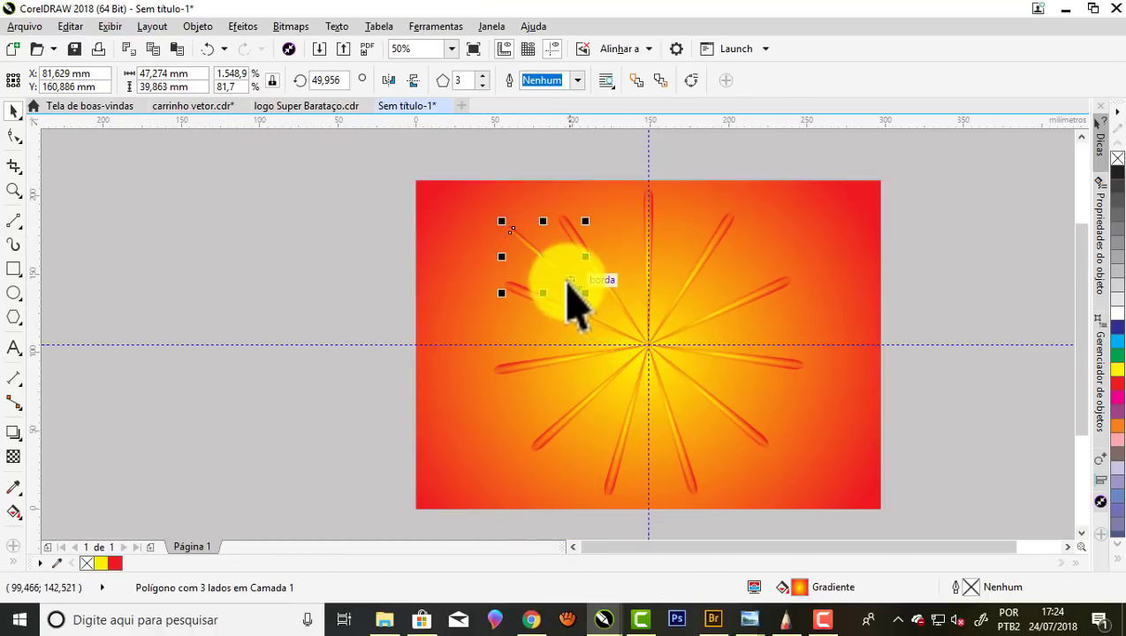
scroll(573, 301, up, 1)
Move the thin ray's rotation pivot onto the guideline crossing at the page centre
click(510, 227)
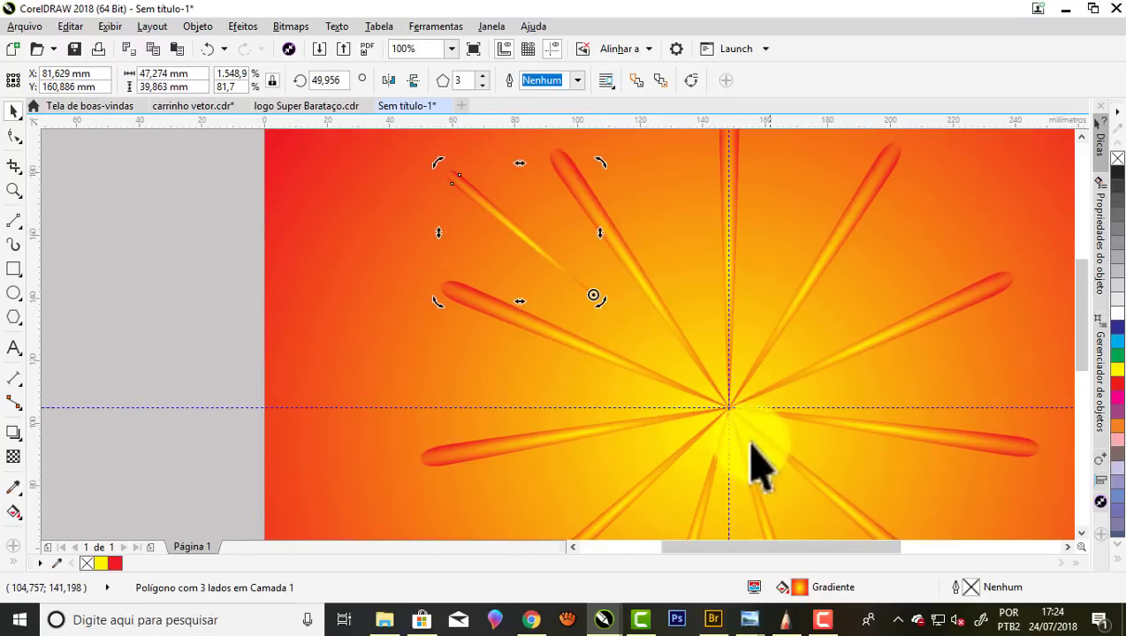
drag(591, 292, 729, 411)
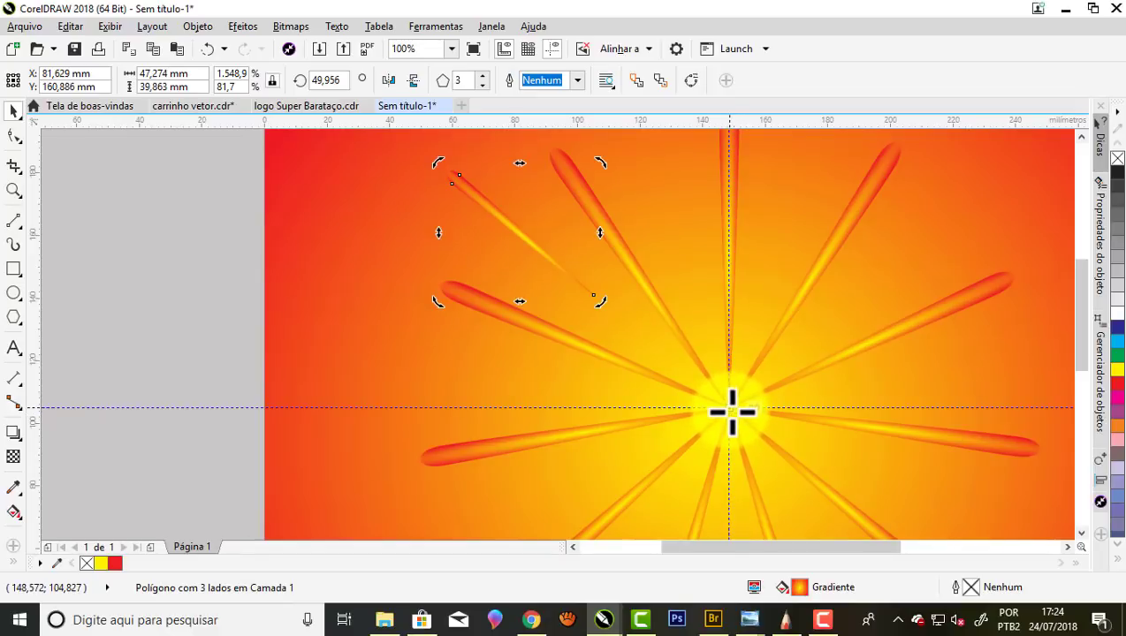
scroll(732, 411, up, 3)
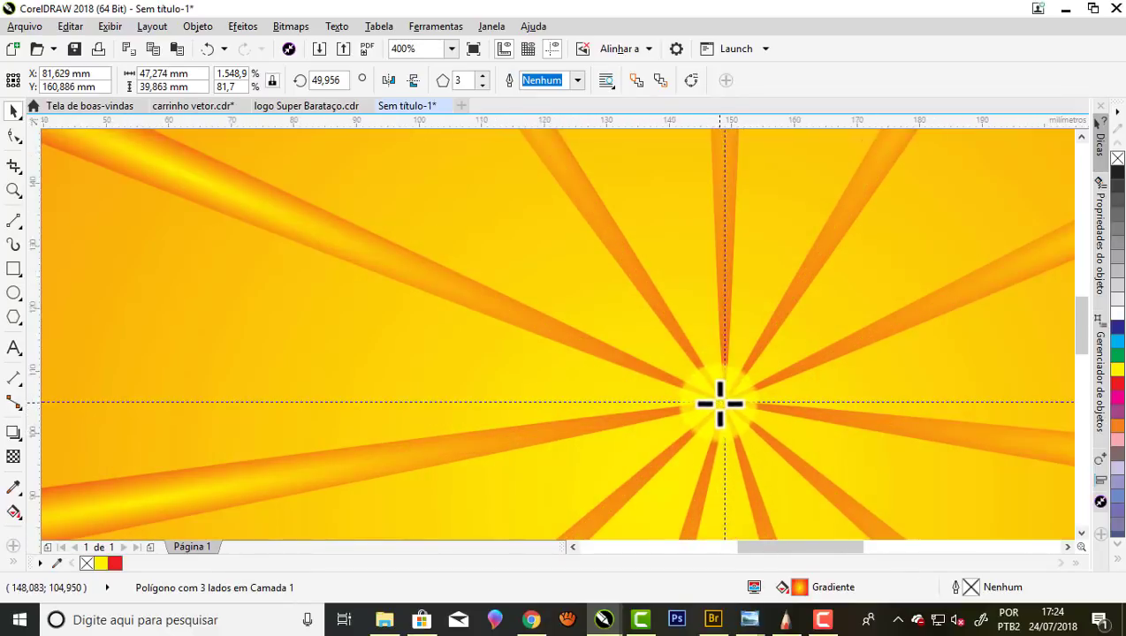
scroll(721, 404, down, 3)
scroll(557, 349, down, 1)
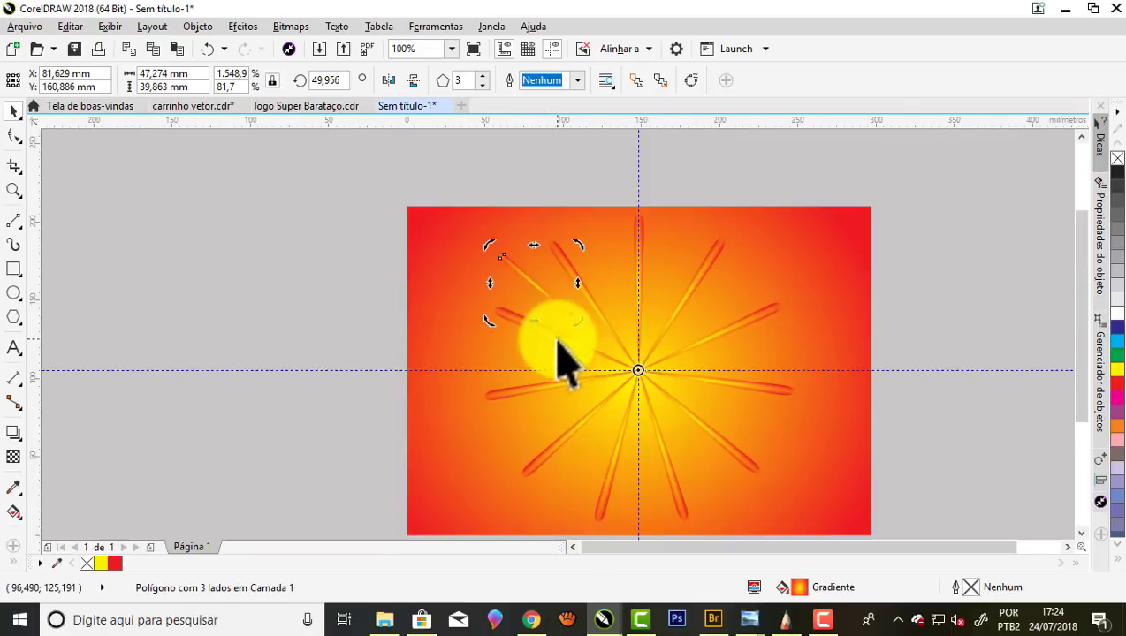
scroll(510, 259, up, 1)
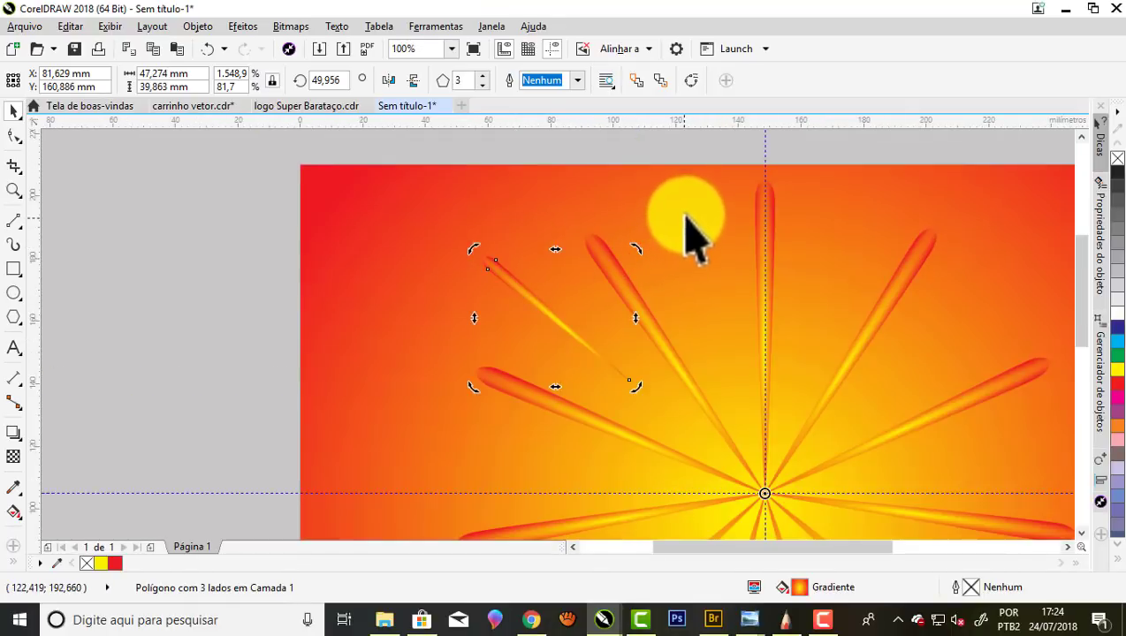
Rotate a copy of the thin ray upward to about 15° and try repositioning it
drag(476, 250, 691, 235)
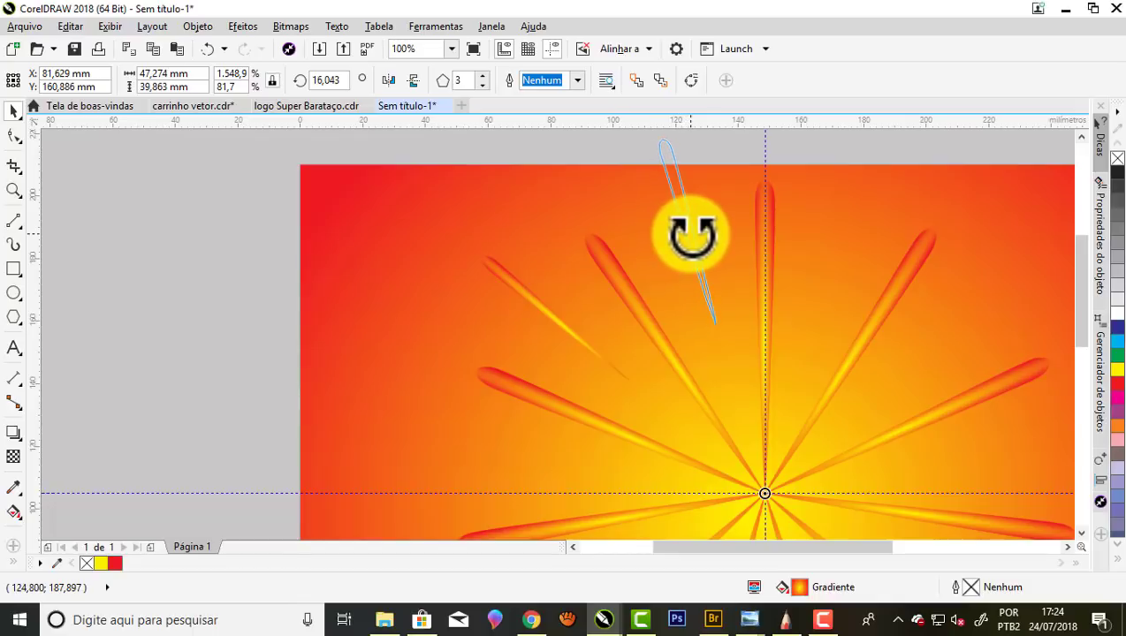
drag(691, 235, 694, 236)
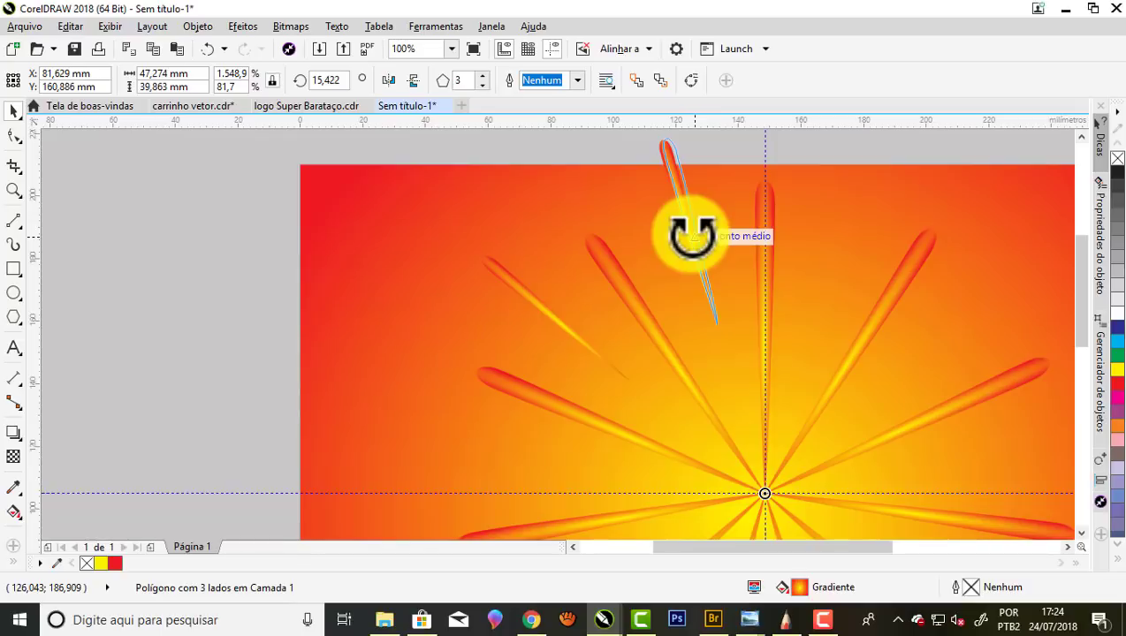
drag(694, 236, 696, 240)
click(576, 146)
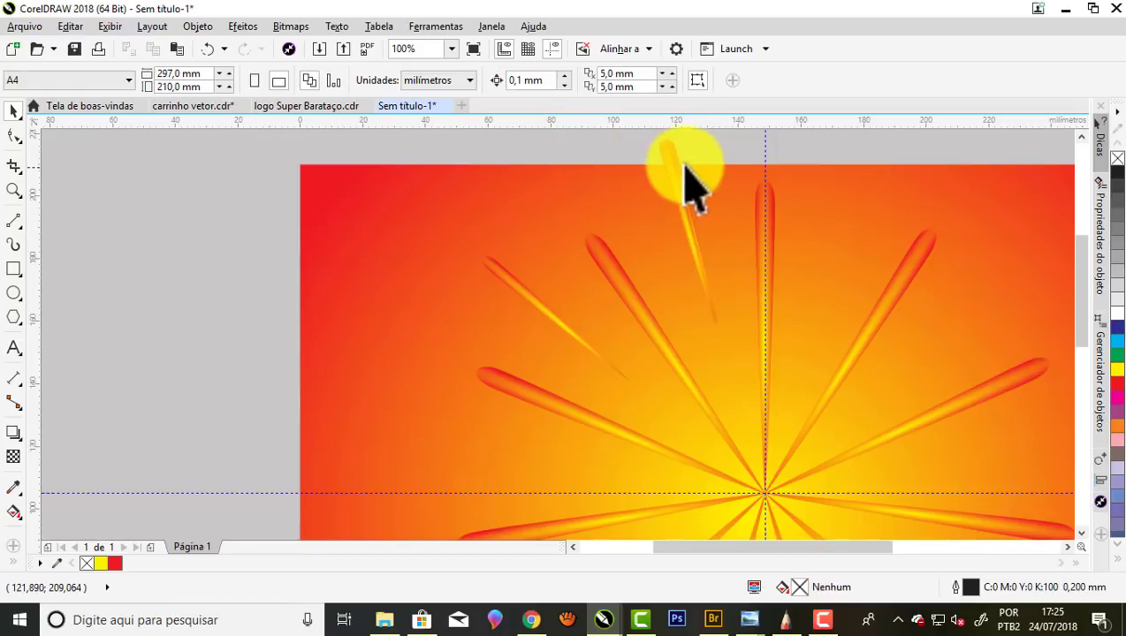
drag(679, 156, 753, 168)
key(Escape)
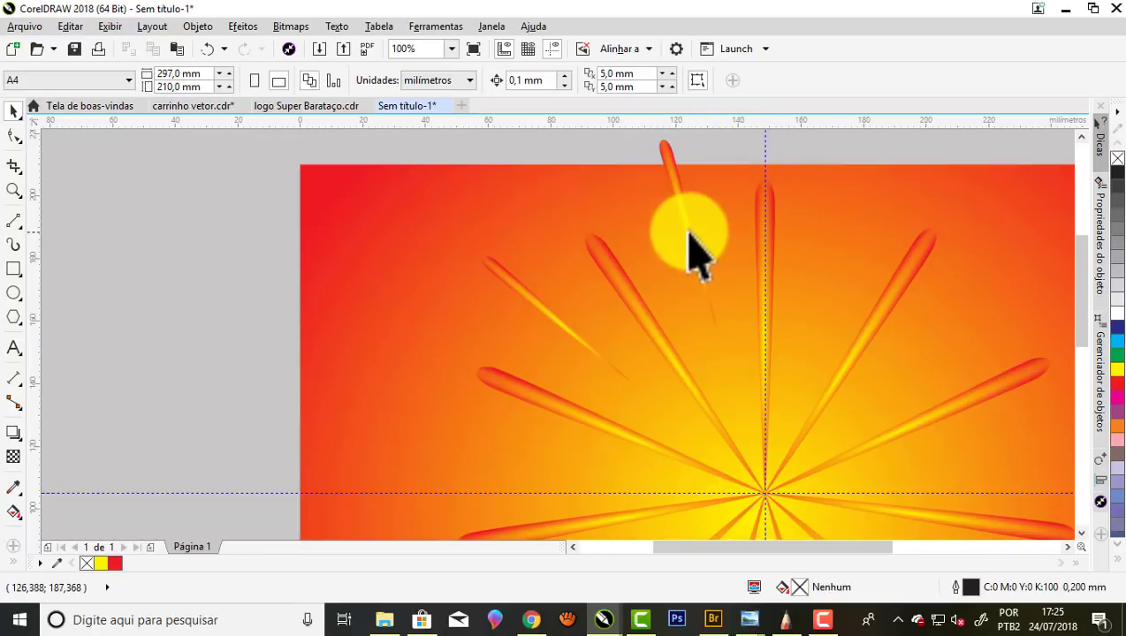
Discard the misplaced copy and rotate-copy the left thin ray to about 16° near the top
click(693, 233)
key(Escape)
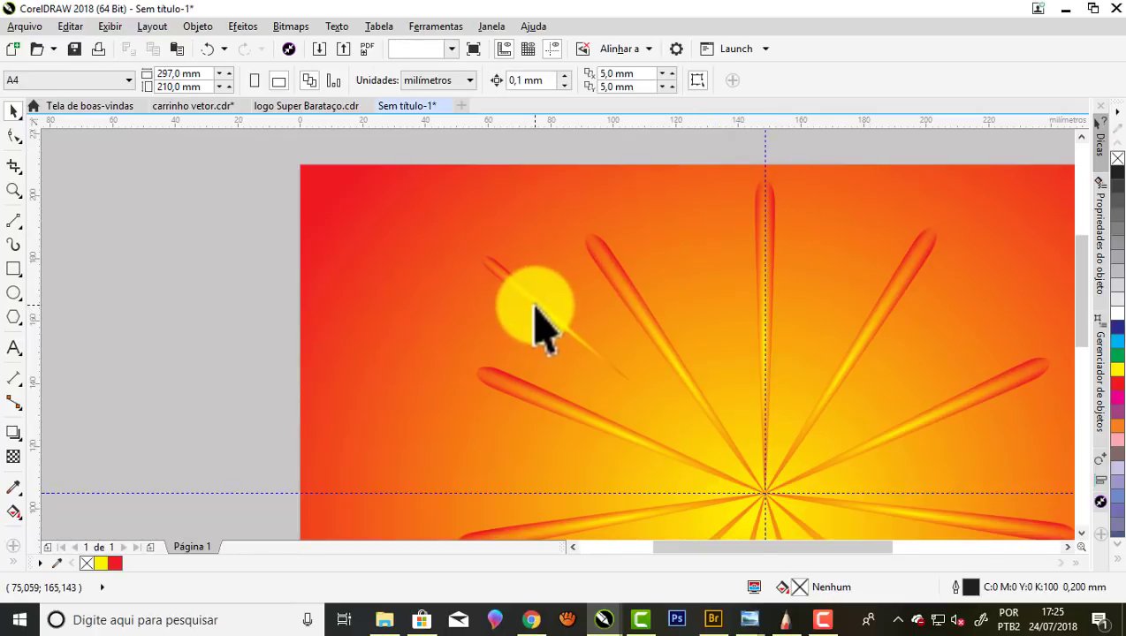
click(530, 305)
mouse_move(473, 251)
mouse_down()
mouse_move(548, 227)
mouse_move(683, 209)
mouse_up()
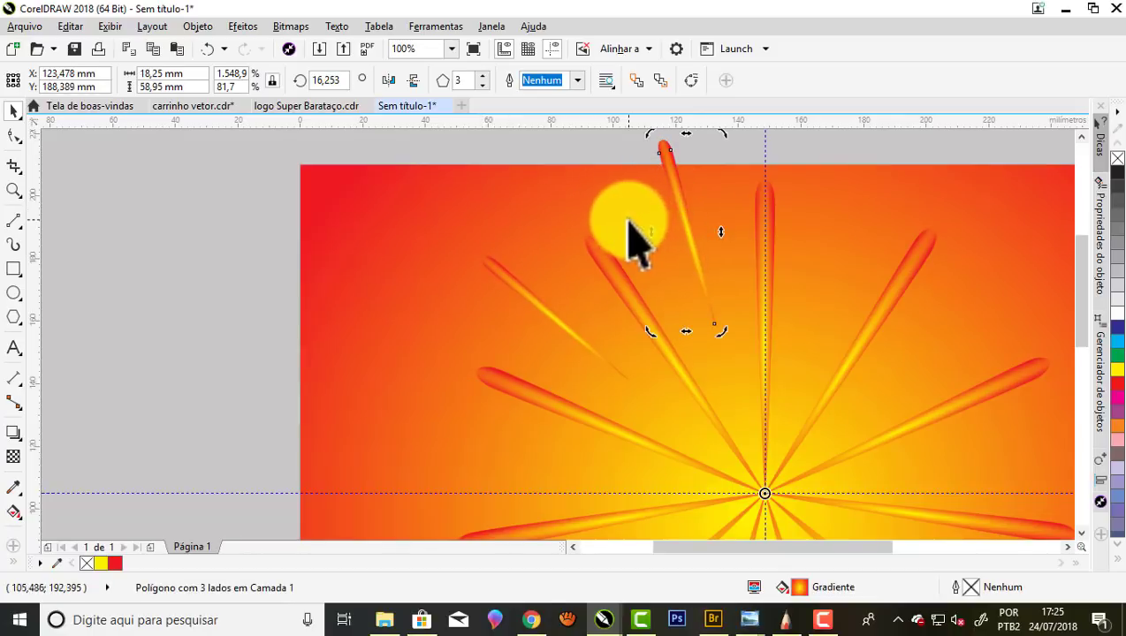
scroll(625, 228, down, 2)
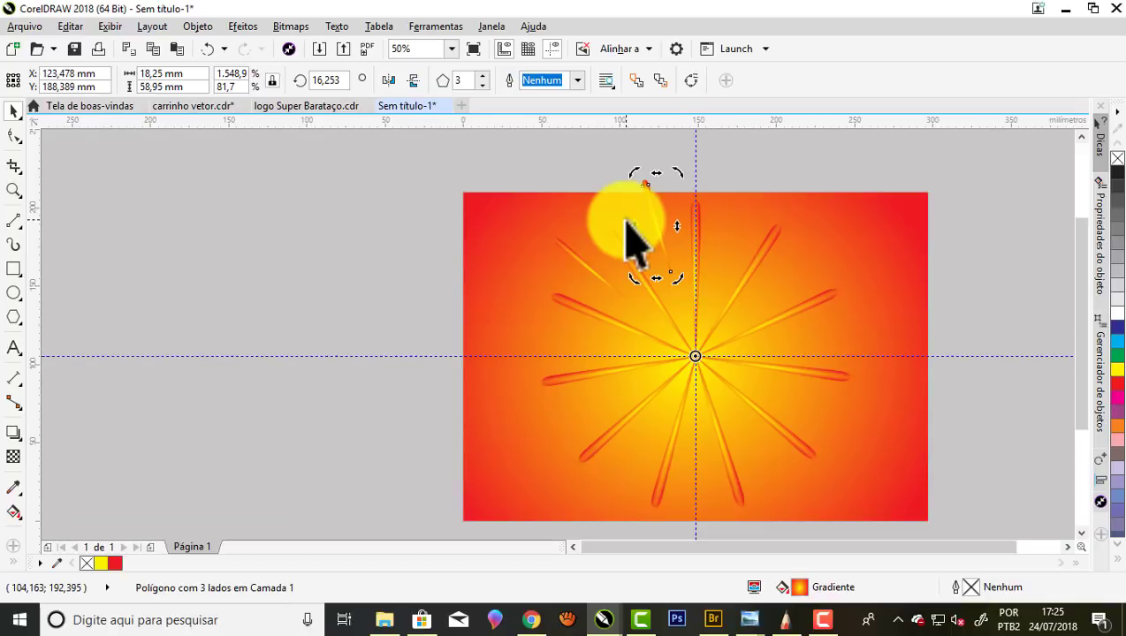
Repeat the thin-ray rotate-copy four times with Ctrl+R around the centre, then deselect
key(ctrl+r)
key(ctrl+r)
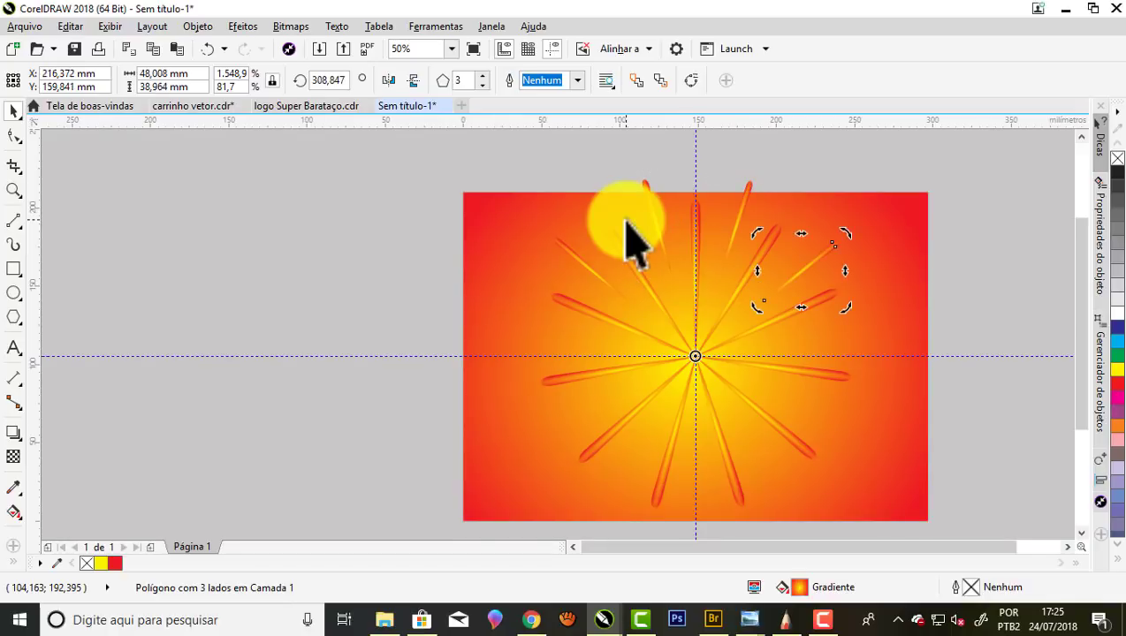
key(ctrl+r)
key(ctrl+r)
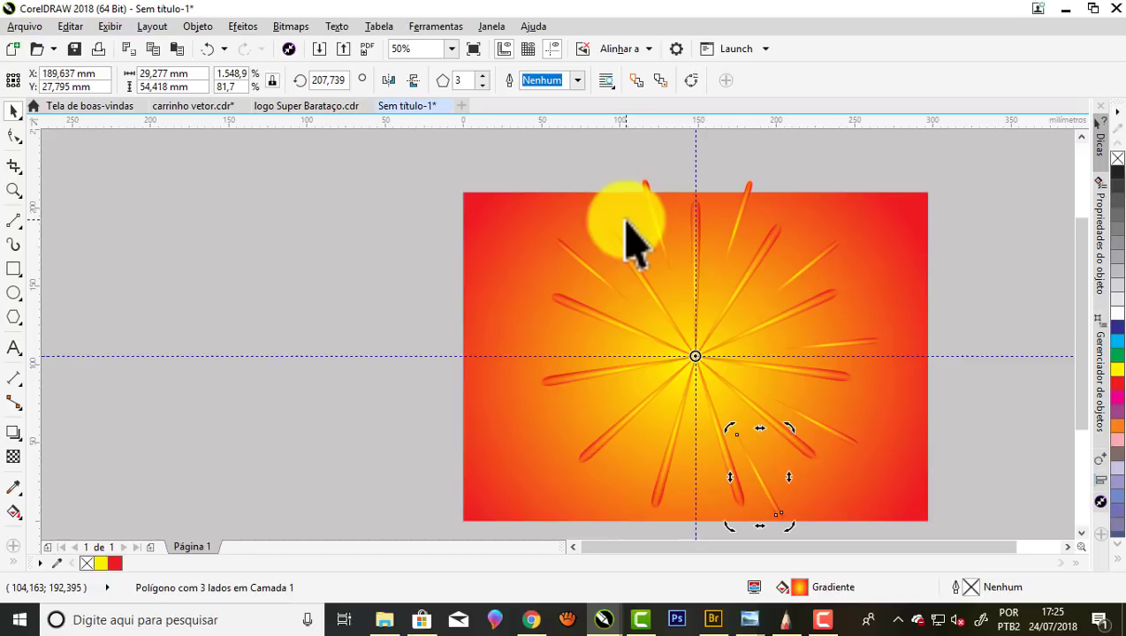
key(ctrl+r)
key(ctrl+r)
key(ctrl+r)
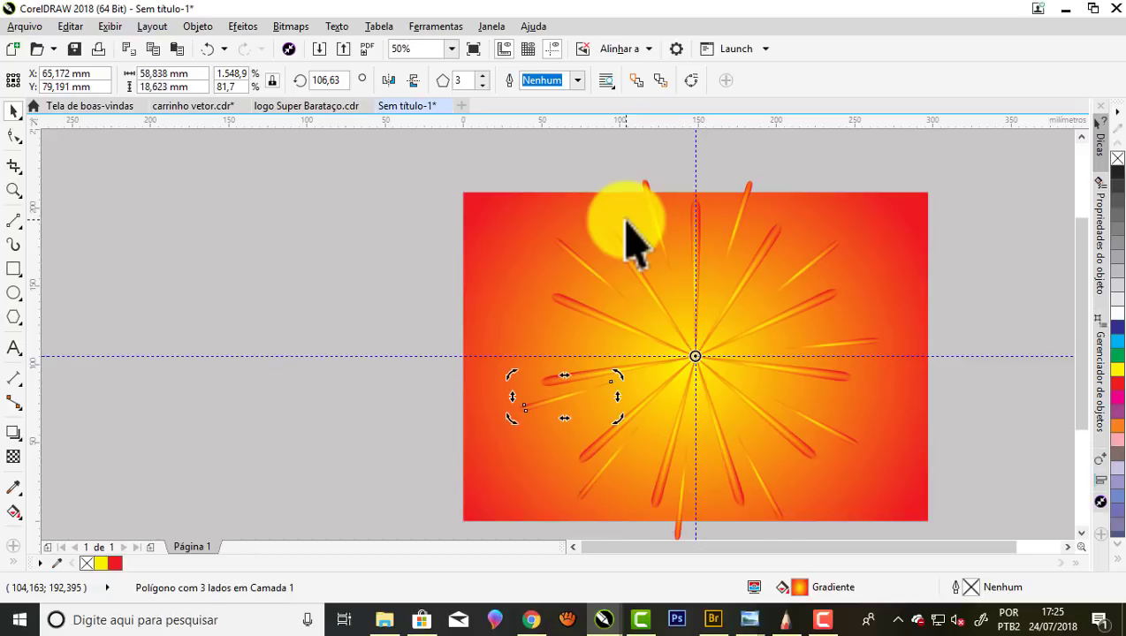
key(ctrl+r)
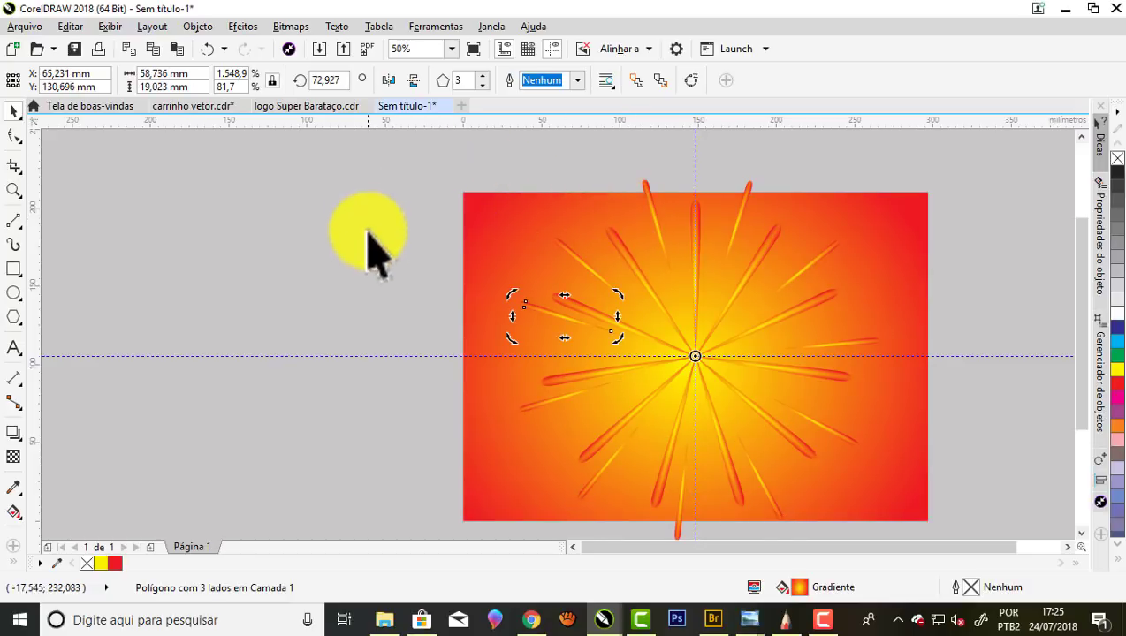
click(373, 258)
scroll(531, 266, down, 1)
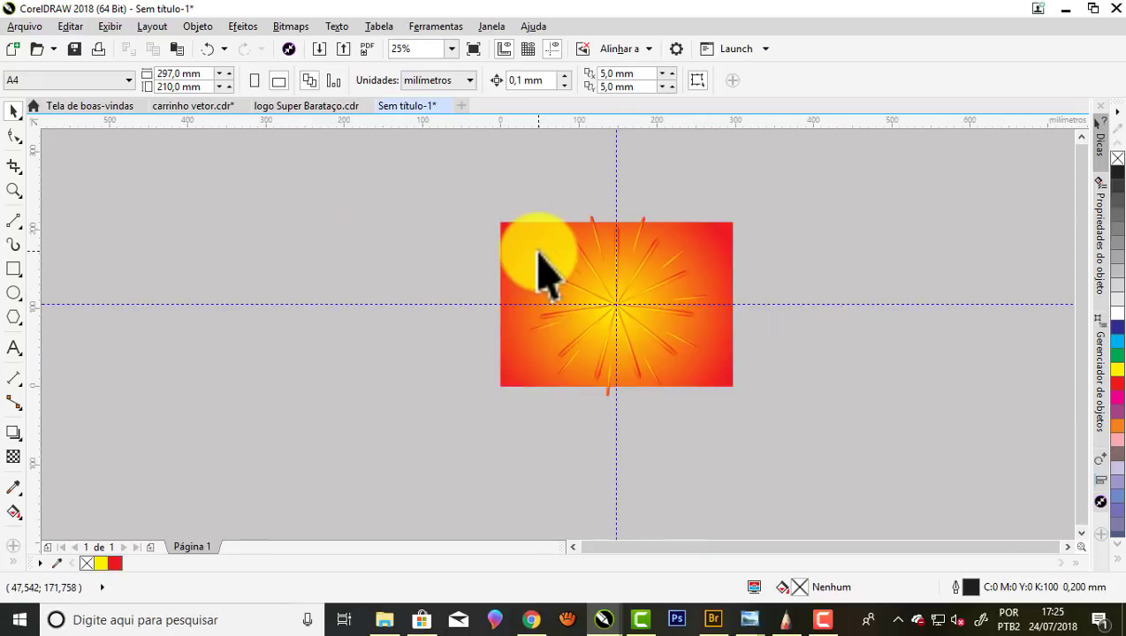
scroll(563, 294, up, 1)
scroll(557, 274, down, 1)
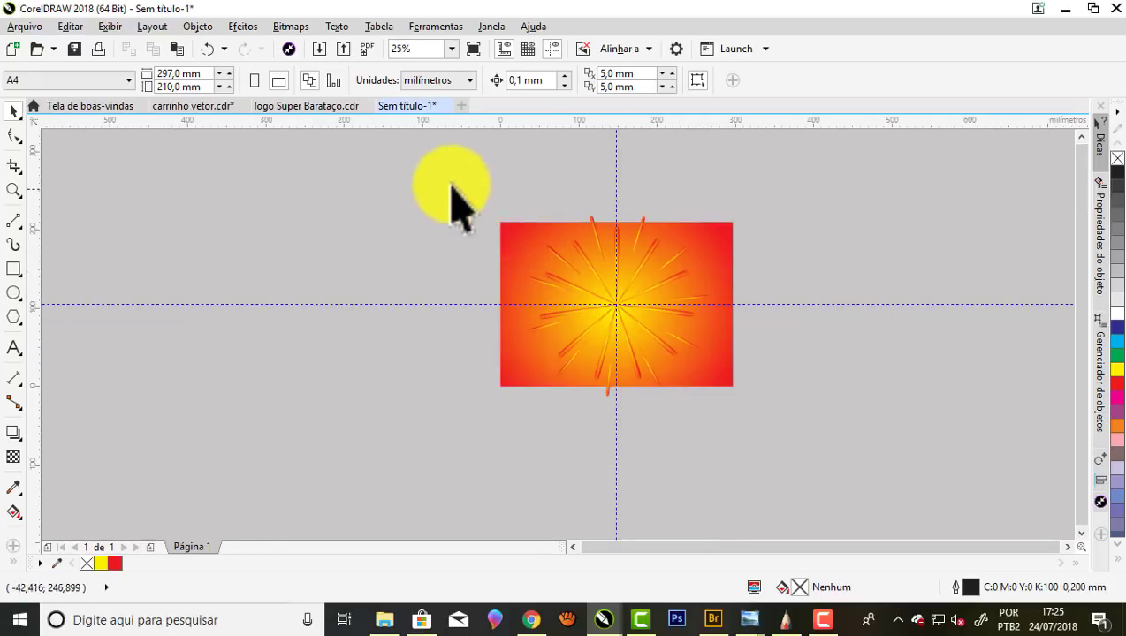
mouse_move(447, 180)
mouse_down()
mouse_move(727, 459)
mouse_move(485, 327)
mouse_up()
Lock the gradient background rectangle with Bloquear objeto
scroll(709, 372, up, 1)
click(731, 398)
right_click(732, 389)
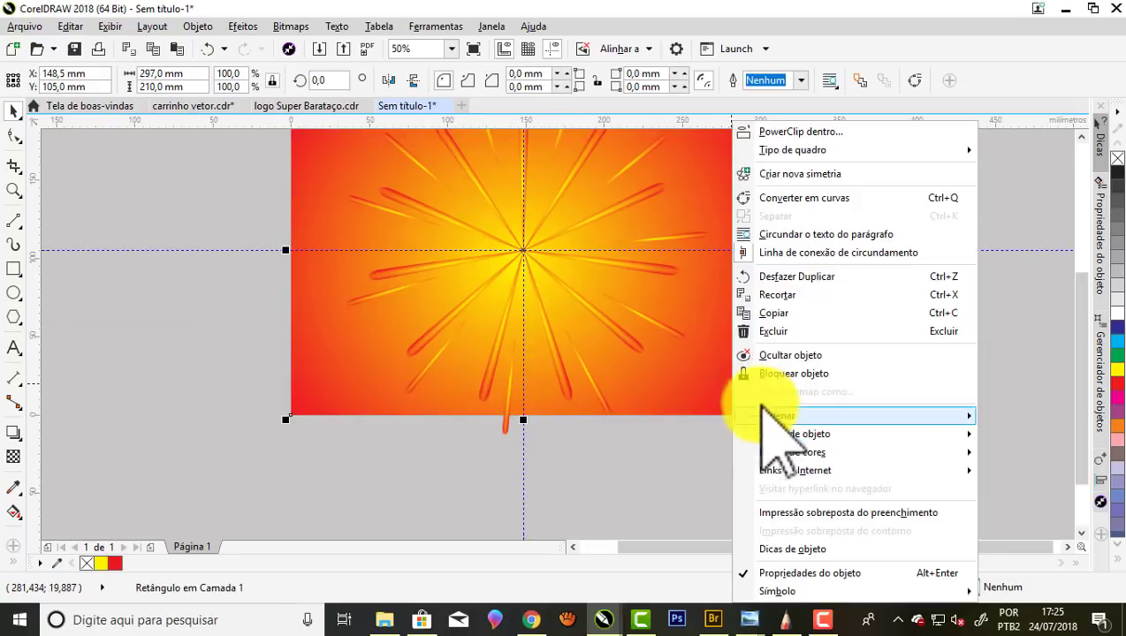
click(755, 372)
Select all 24 rays and scale them down to about 195 mm around the centre
scroll(829, 462, down, 1)
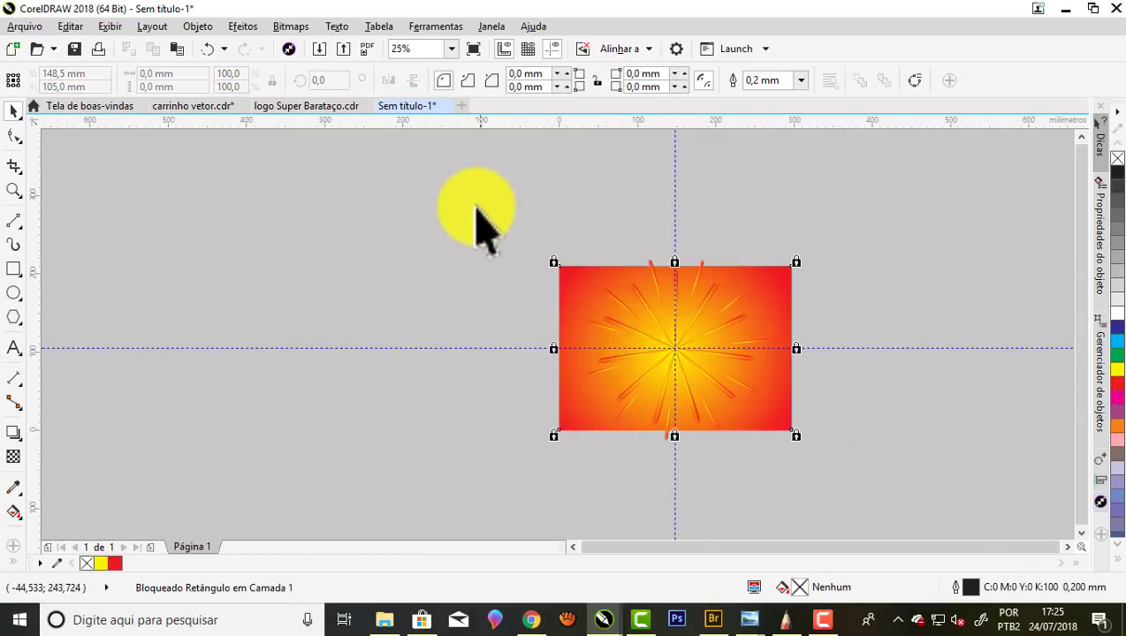
drag(485, 212, 888, 515)
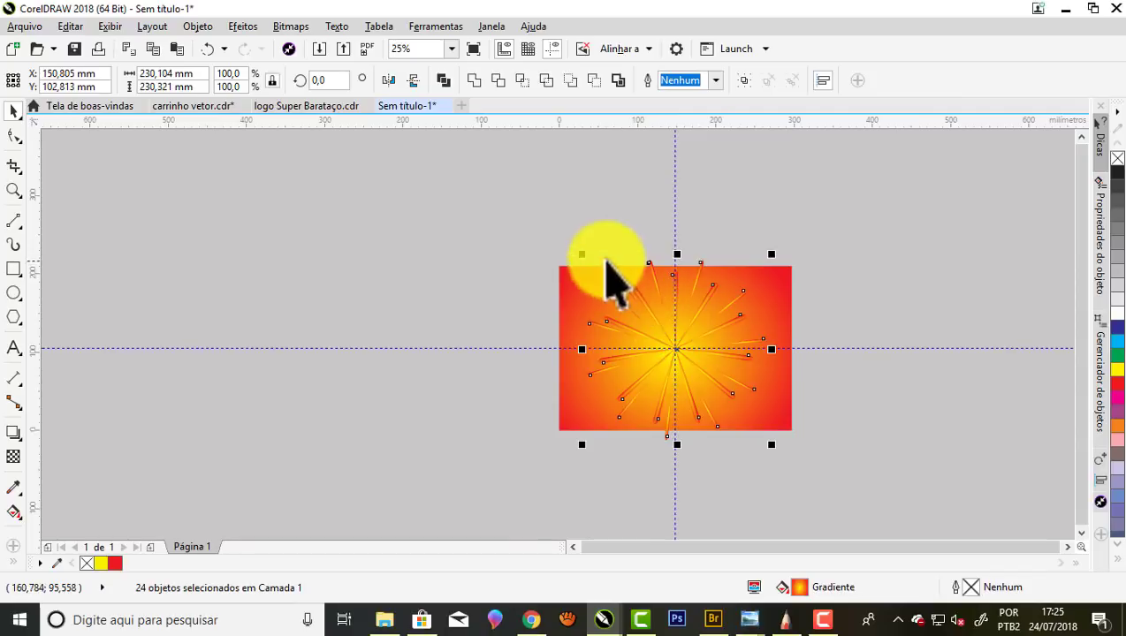
drag(582, 254, 595, 269)
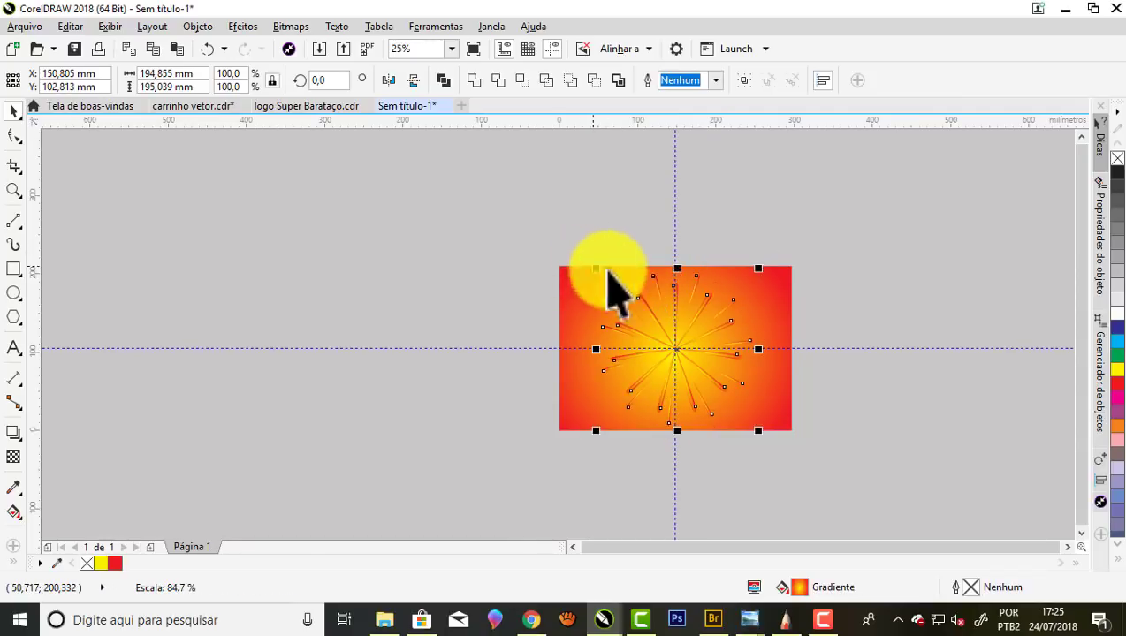
scroll(681, 274, up, 1)
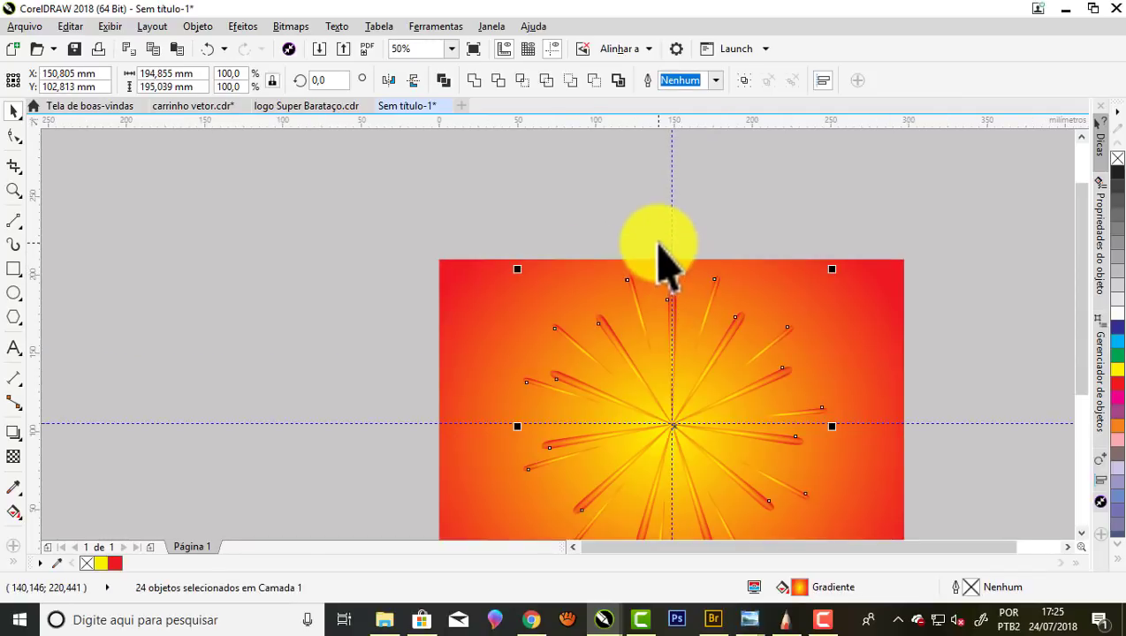
scroll(668, 296, down, 1)
scroll(669, 332, up, 1)
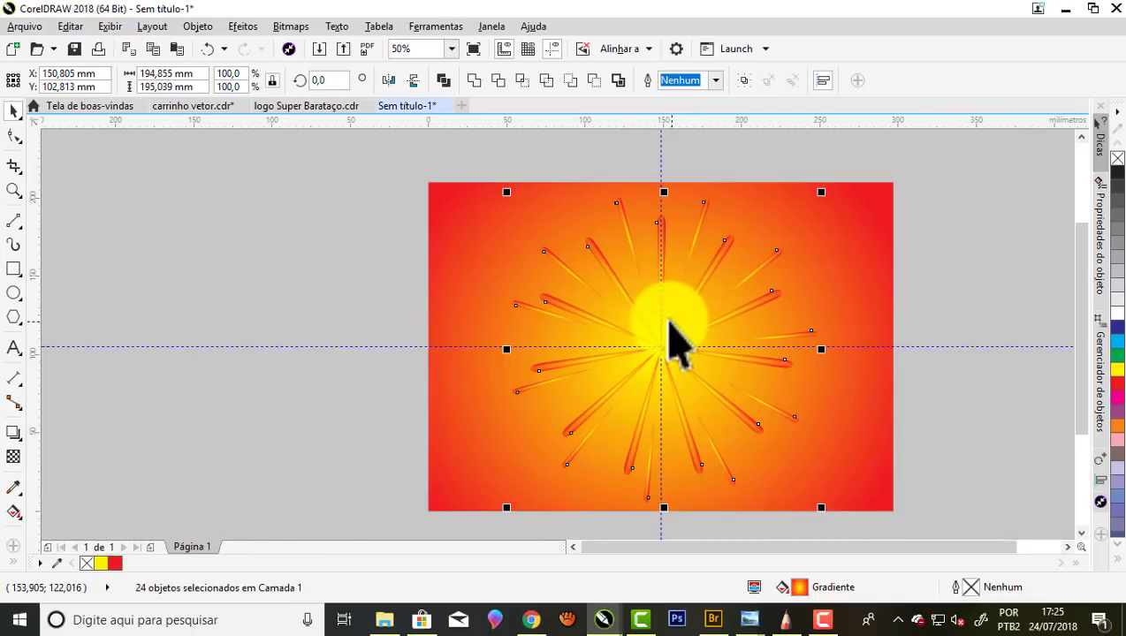
drag(668, 320, 573, 272)
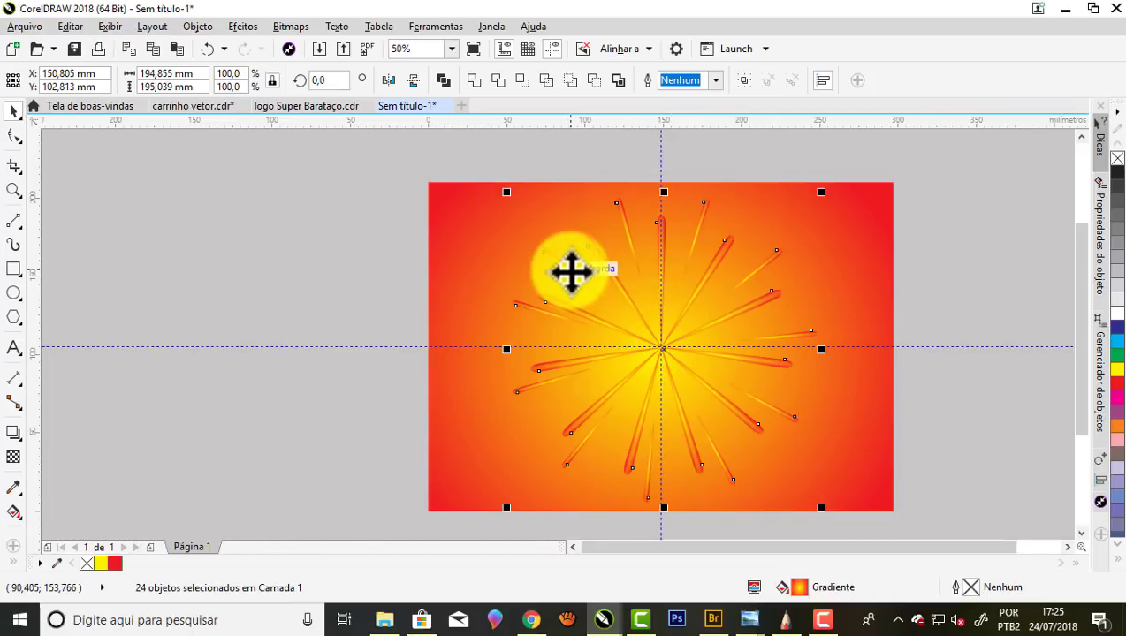
Duplicate the thin left ray and move the copy toward the page's left edge
key(Escape)
scroll(423, 333, up, 1)
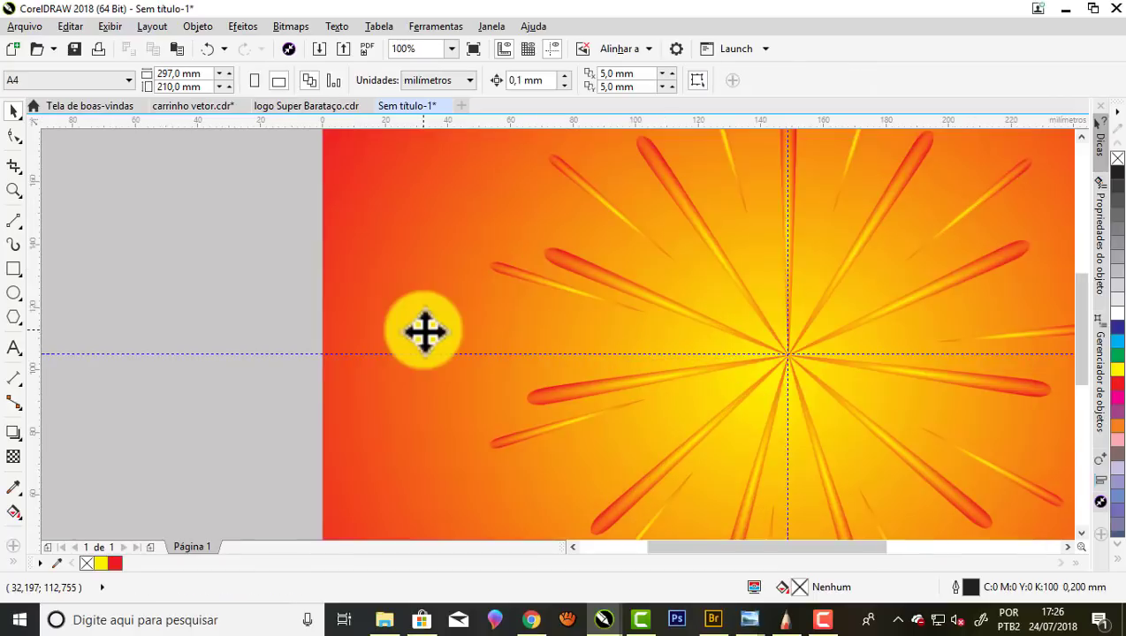
scroll(403, 365, down, 1)
scroll(478, 402, up, 1)
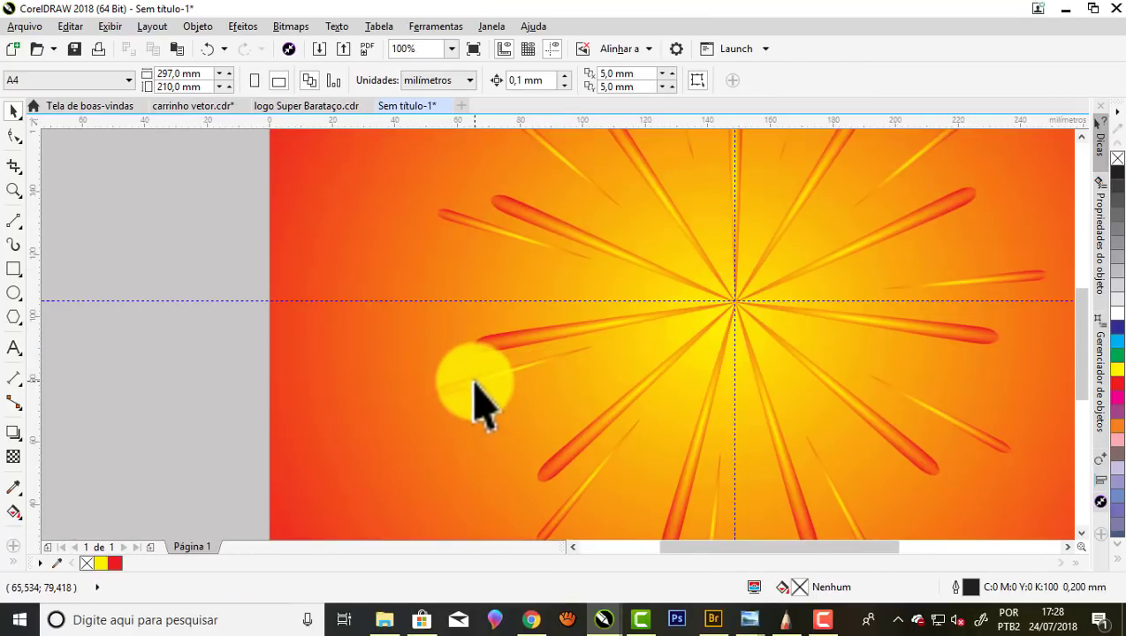
click(477, 402)
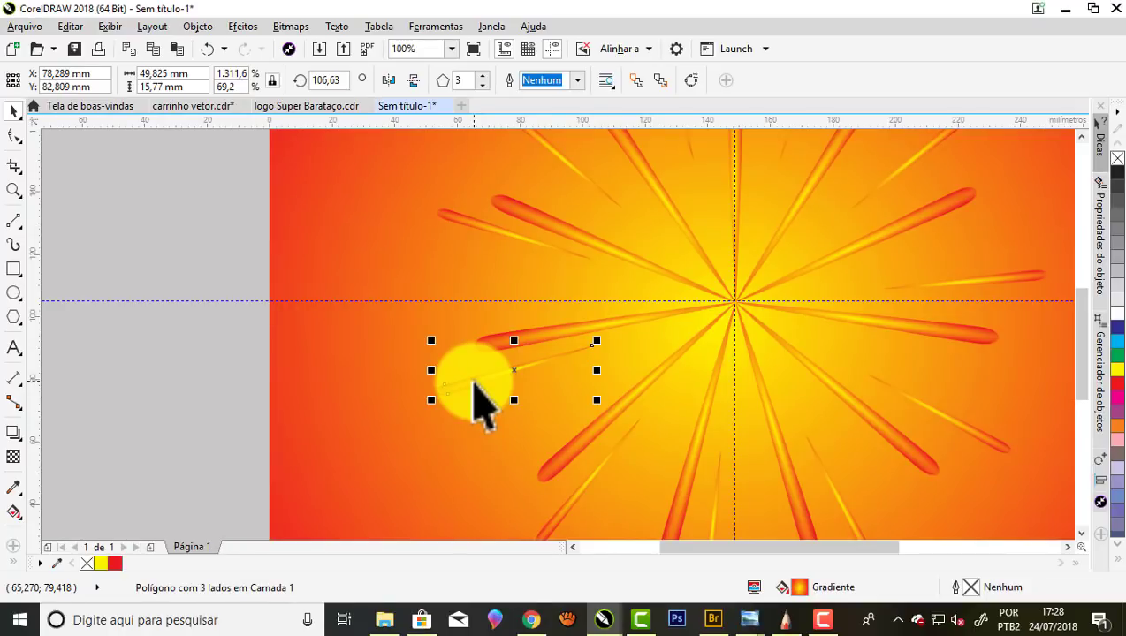
key(Up)
key(Right)
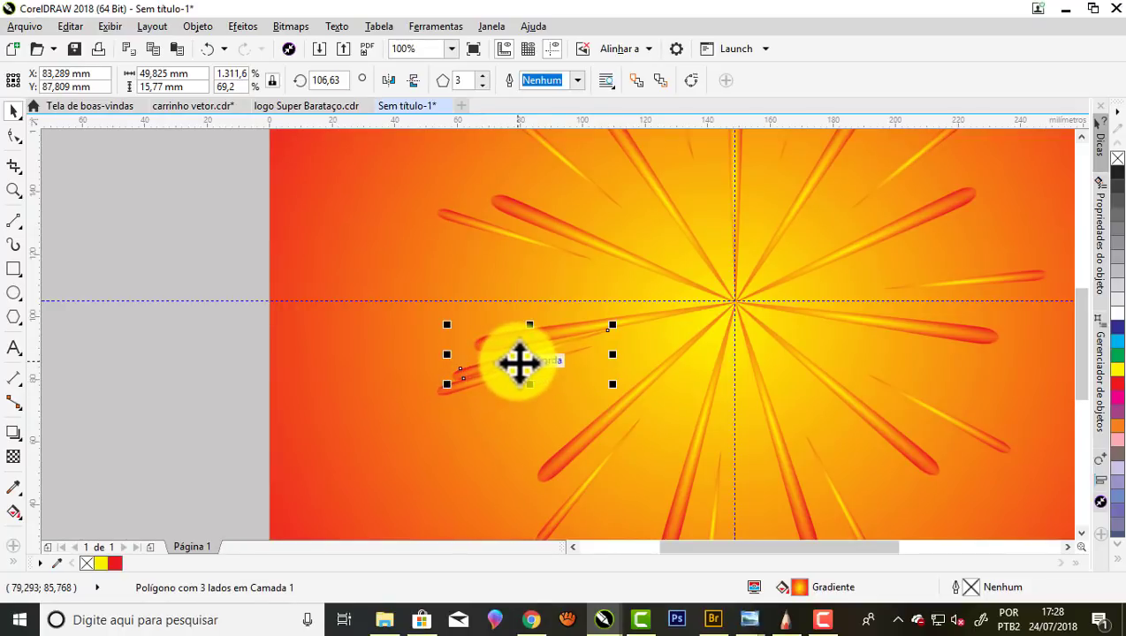
drag(518, 361, 363, 289)
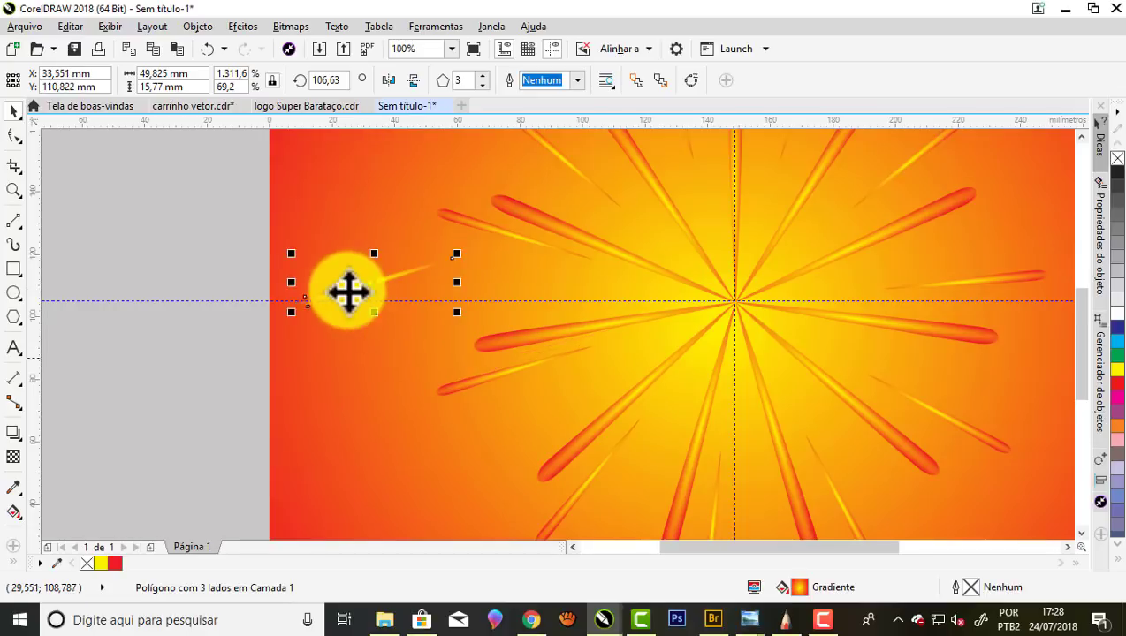
Rotate the ray copy to nearly horizontal and move it down onto the horizontal guide
scroll(324, 295, up, 2)
click(369, 322)
scroll(531, 266, left, 2)
drag(683, 214, 654, 217)
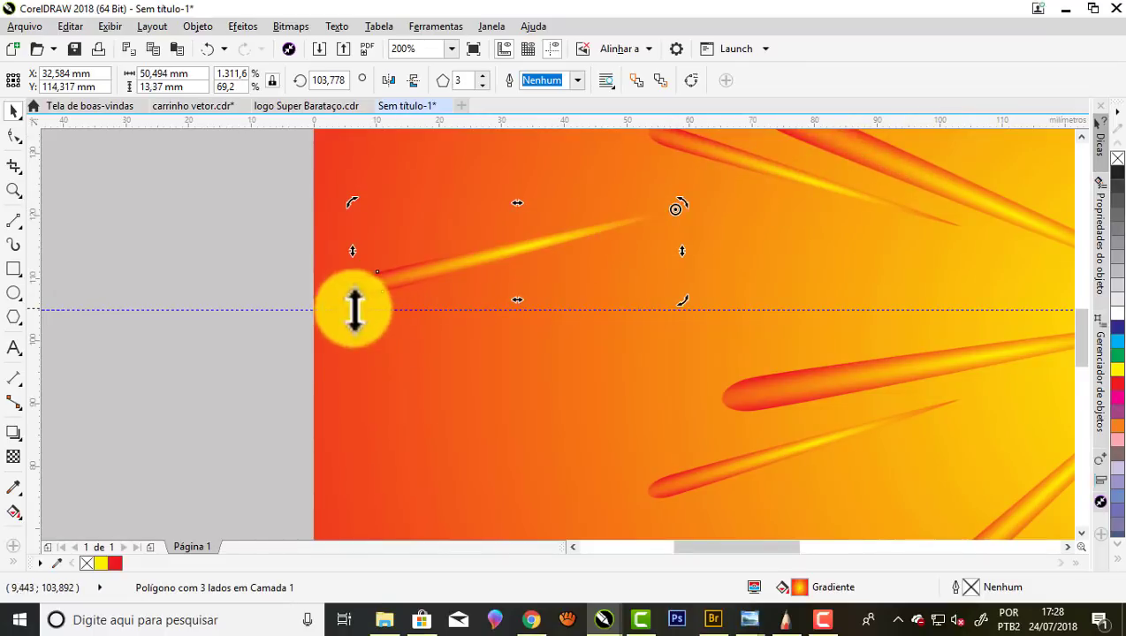
mouse_move(352, 300)
mouse_down()
mouse_move(346, 279)
mouse_move(235, 217)
mouse_up()
click(520, 223)
drag(520, 223, 502, 308)
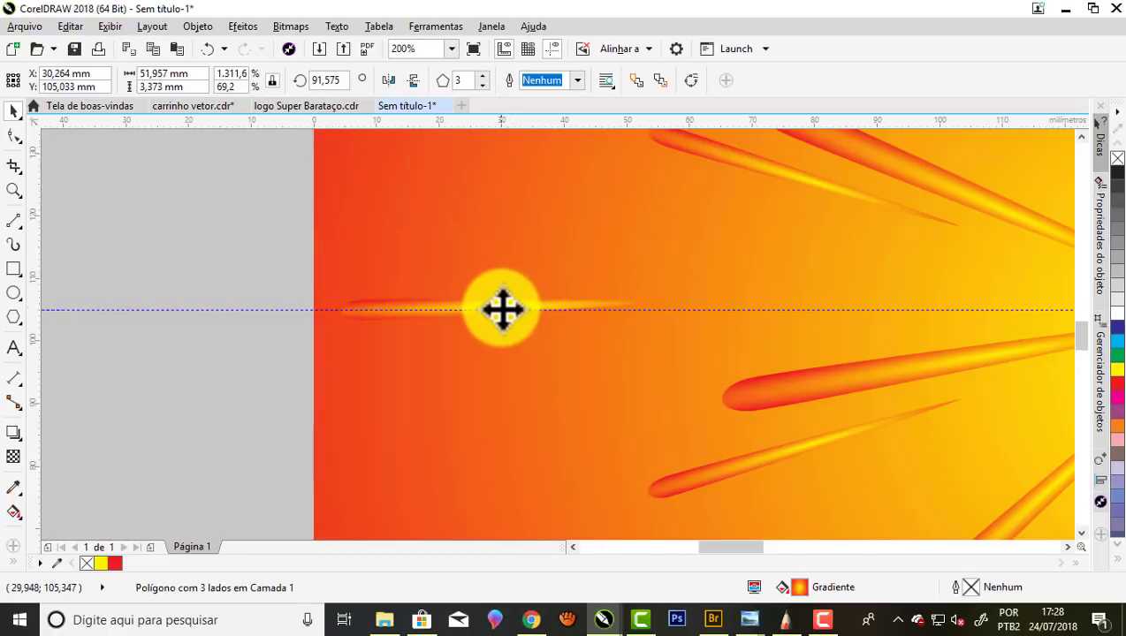
Level the ray to about 89.9° and slide it slightly right along the guide
scroll(502, 308, up, 1)
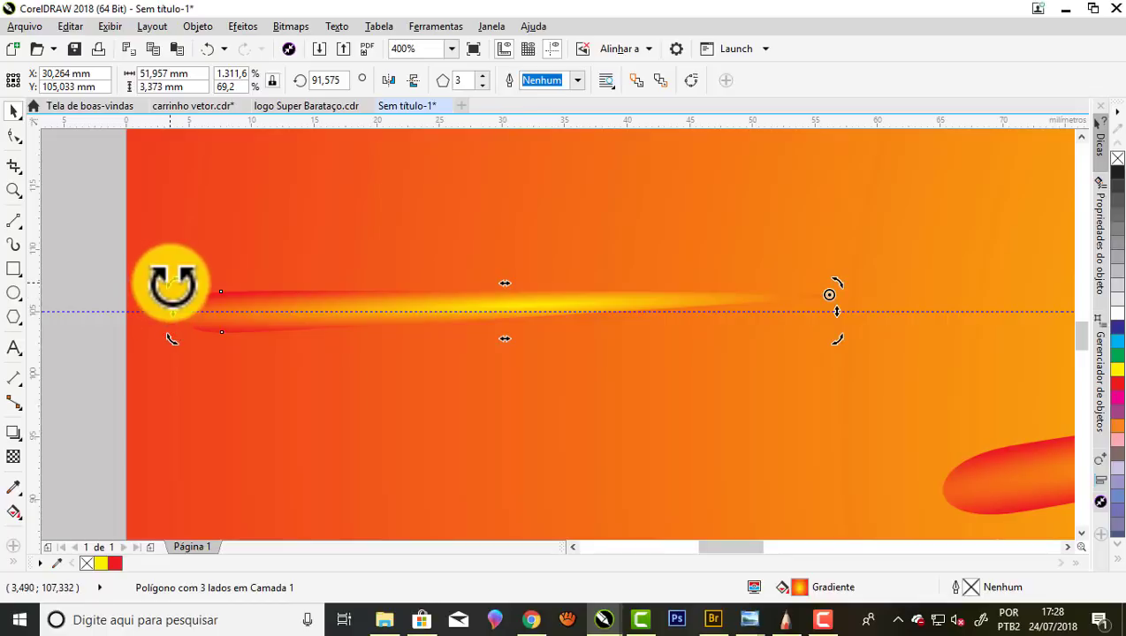
drag(173, 283, 175, 270)
click(68, 251)
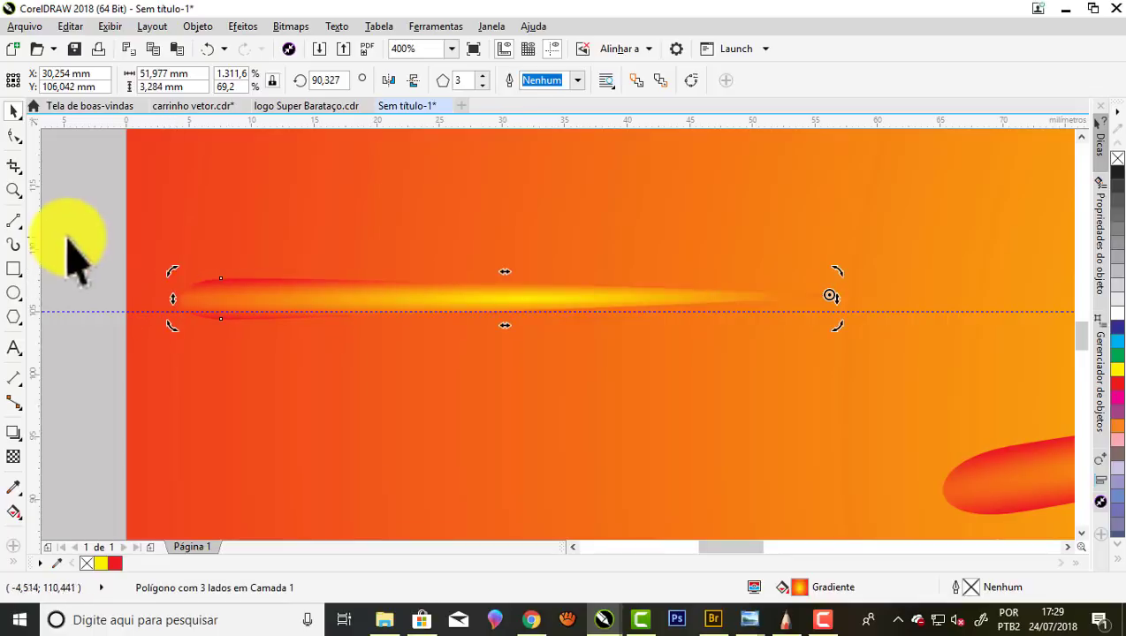
mouse_move(503, 307)
mouse_down()
mouse_move(531, 314)
mouse_move(535, 301)
mouse_up()
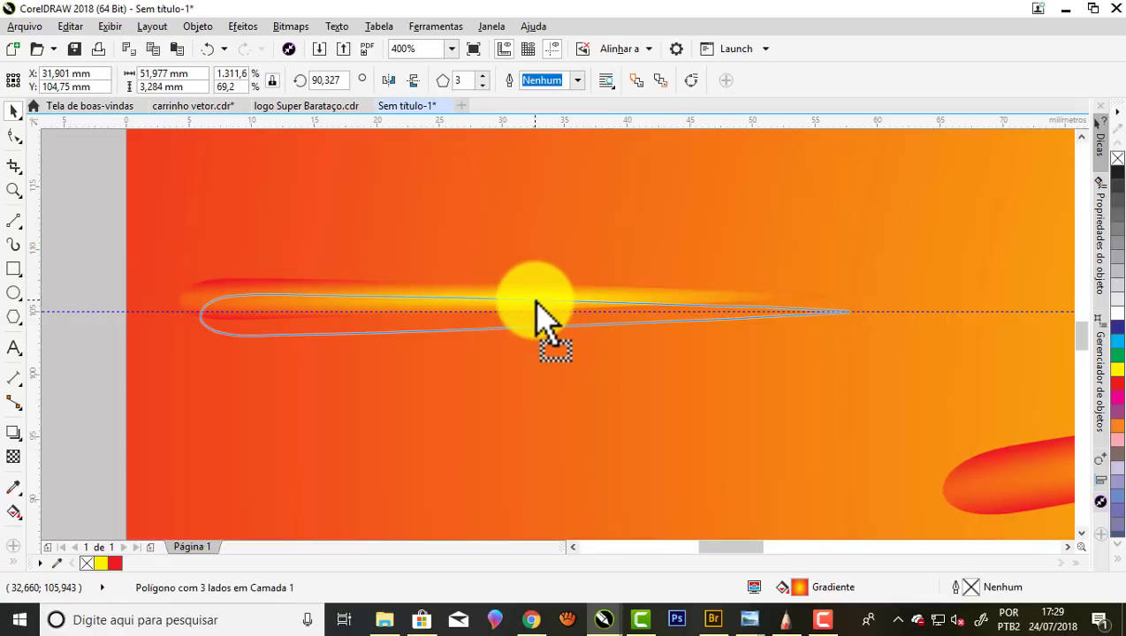
click(234, 307)
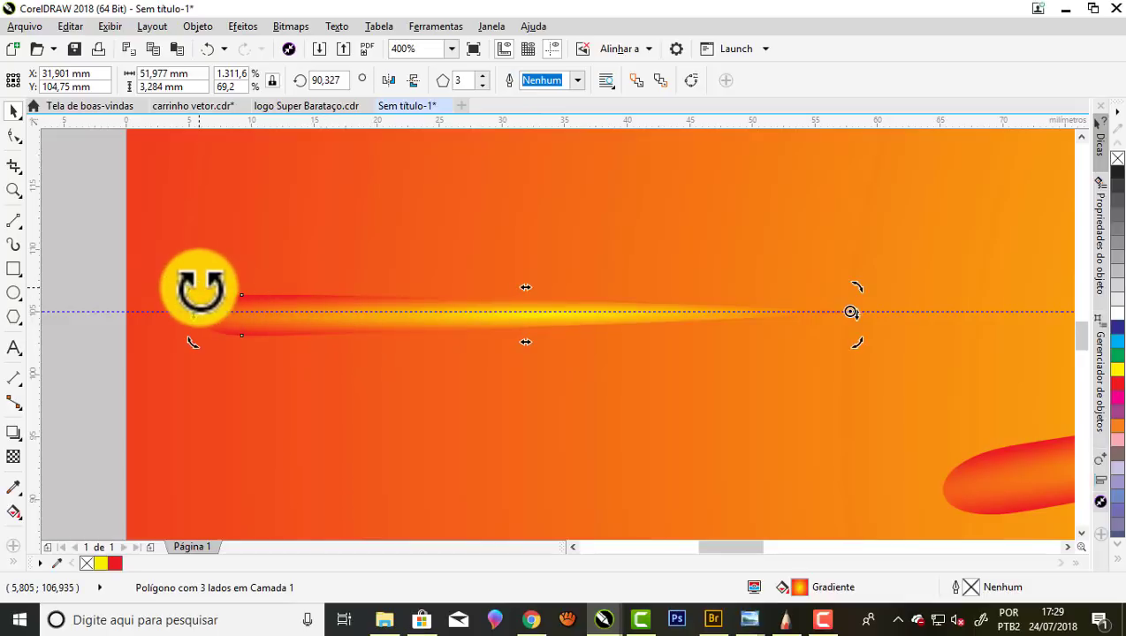
drag(200, 292, 196, 283)
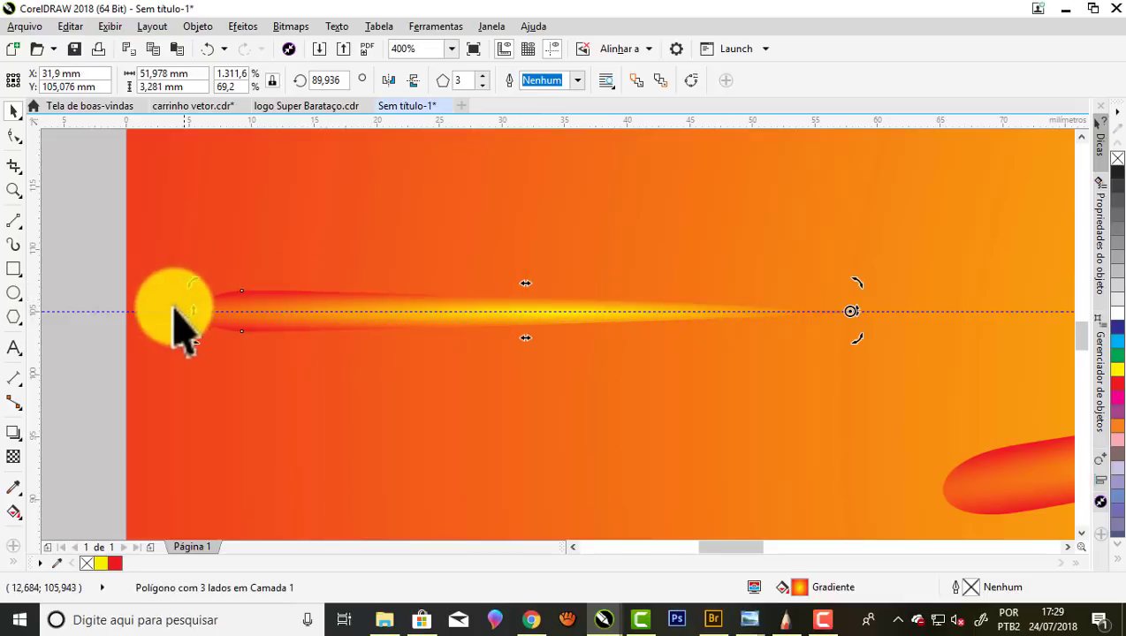
scroll(410, 294, down, 1)
scroll(409, 294, down, 1)
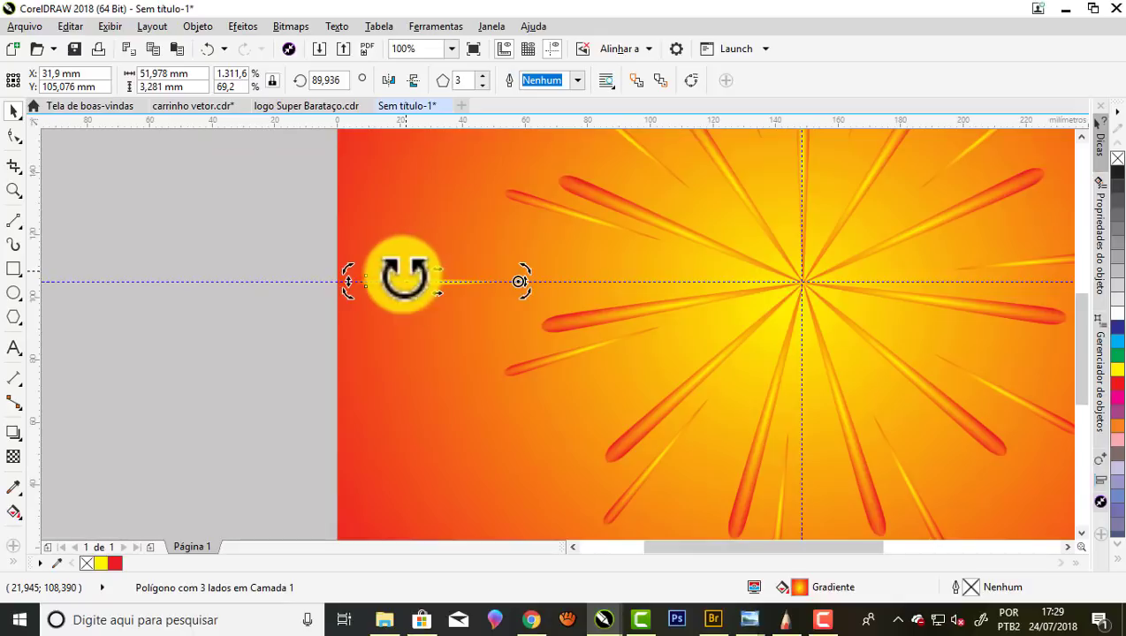
Rotate copies of the thin yellow ray around the starburst centre into the remaining gaps
scroll(522, 283, up, 1)
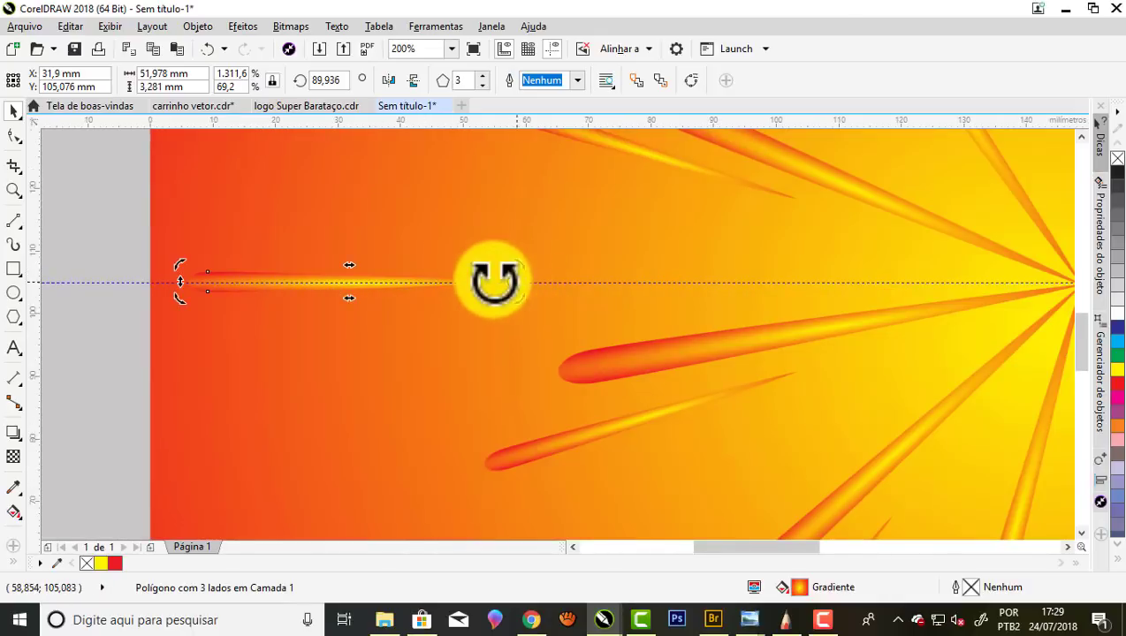
scroll(840, 296, down, 1)
scroll(966, 310, up, 2)
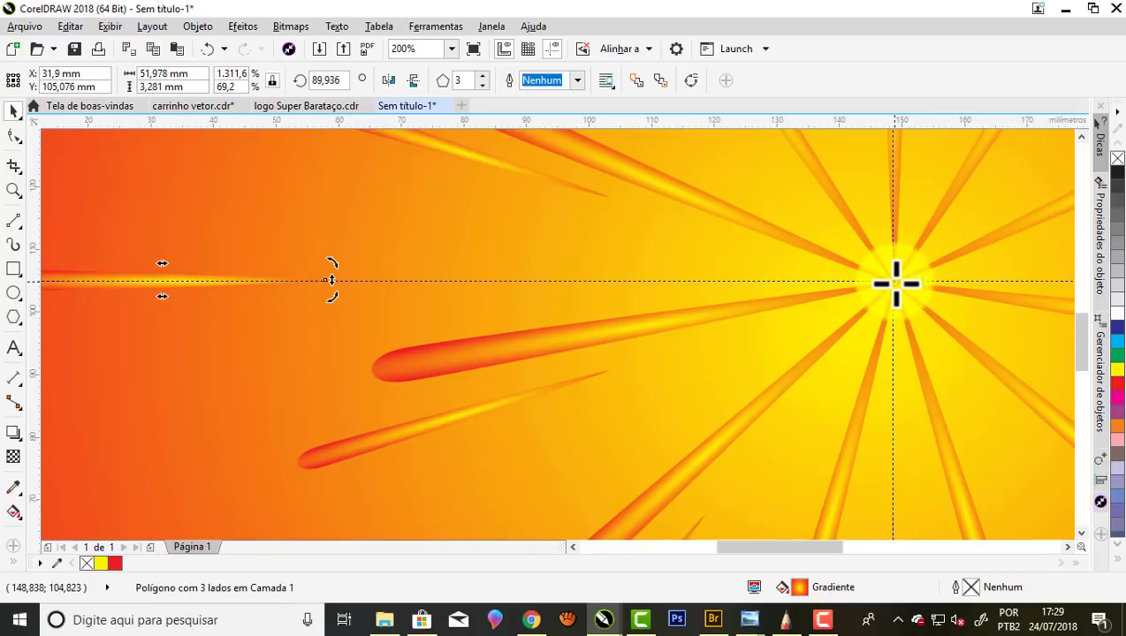
scroll(747, 296, down, 4)
scroll(593, 287, up, 2)
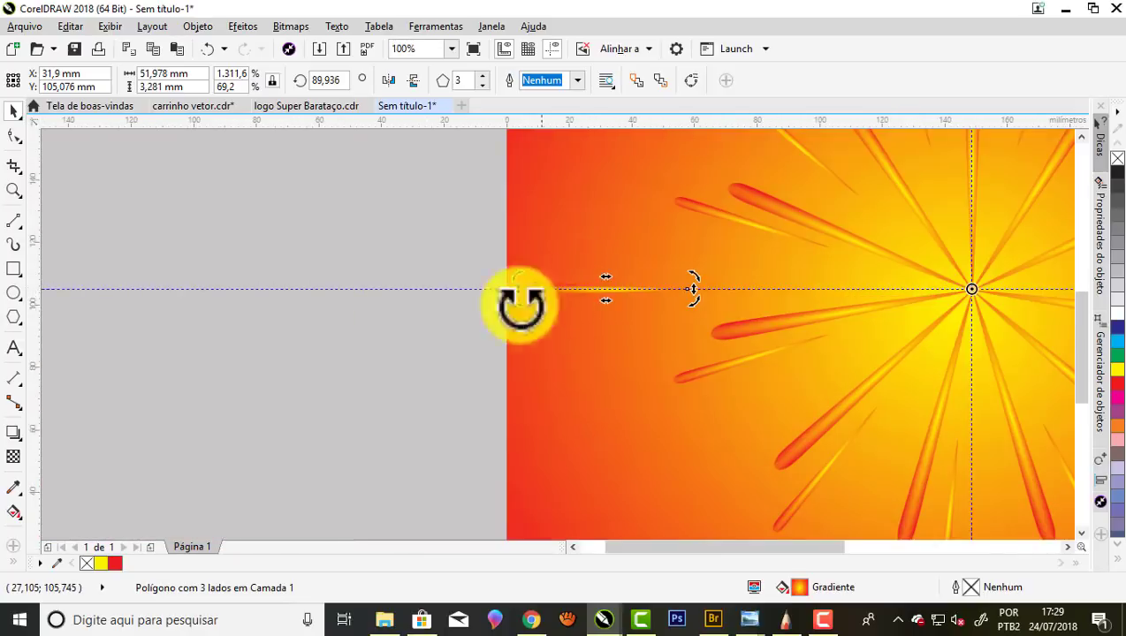
scroll(521, 305, down, 2)
scroll(530, 296, up, 2)
scroll(534, 306, down, 2)
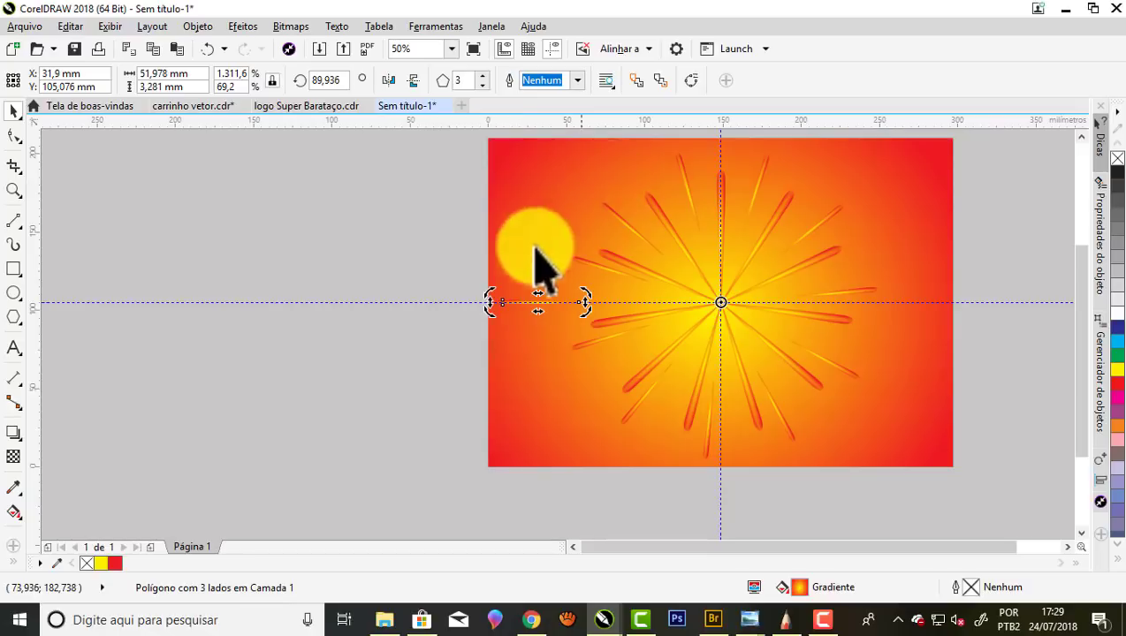
mouse_move(491, 294)
mouse_down()
mouse_move(553, 203)
mouse_move(543, 182)
mouse_up()
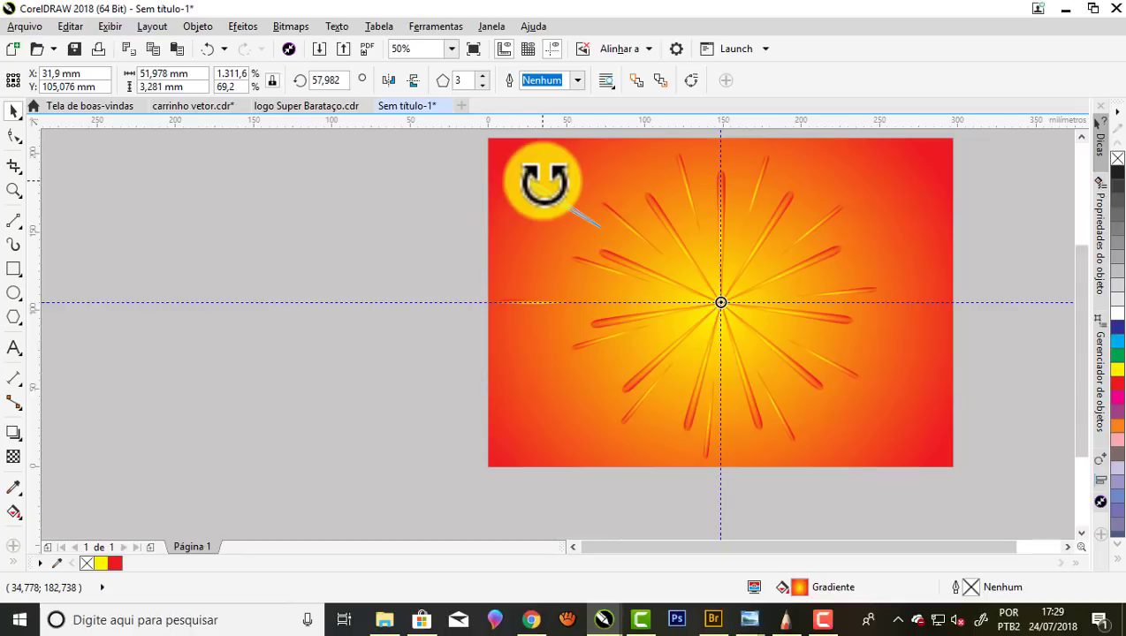
drag(544, 183, 526, 197)
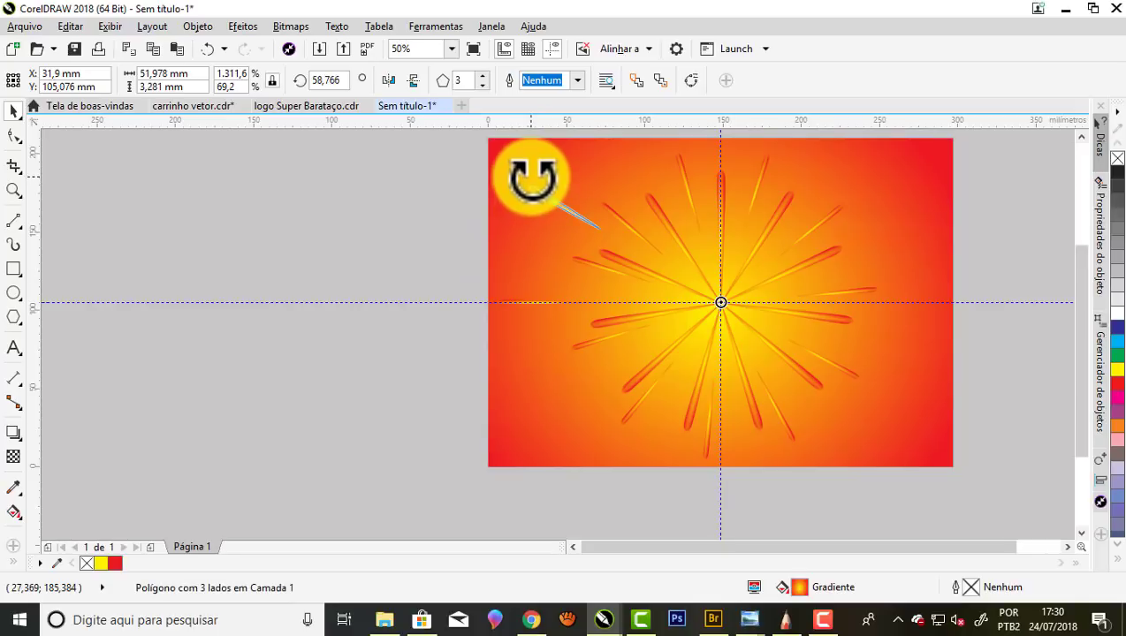
drag(533, 185, 599, 265)
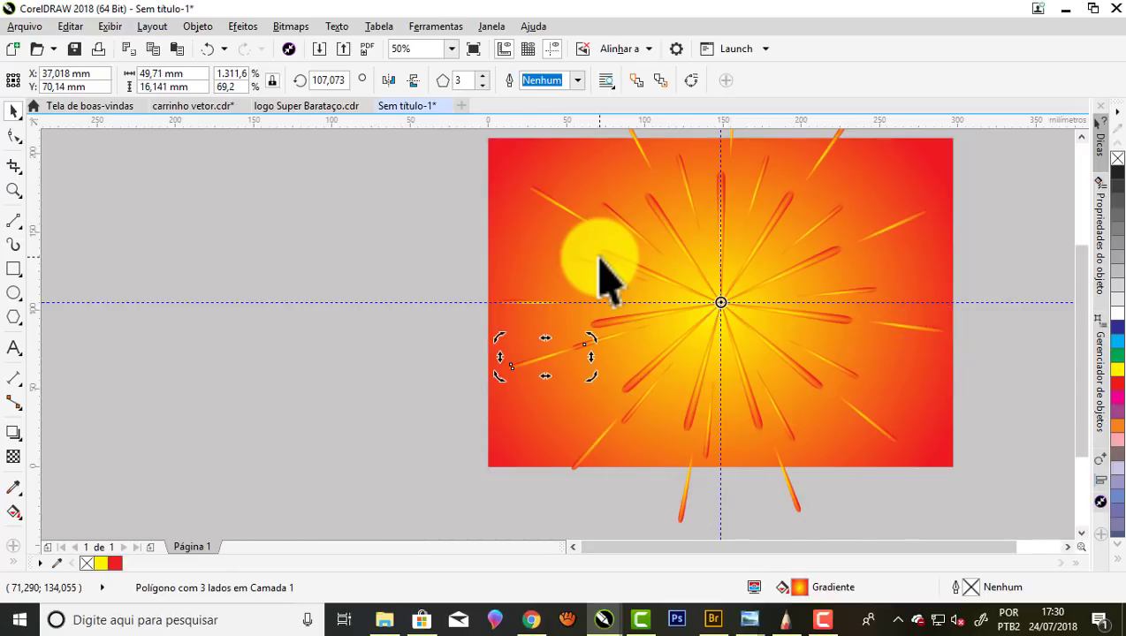
click(397, 223)
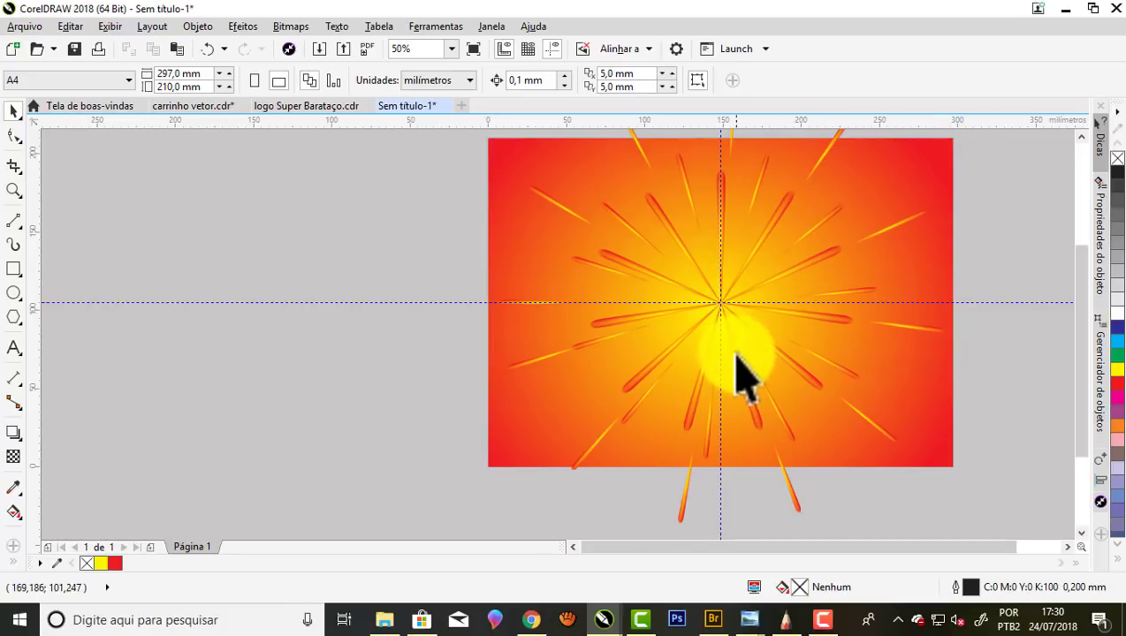
Marquee-select all the starburst rays and group them (Agrupar)
scroll(739, 358, down, 2)
scroll(748, 325, up, 2)
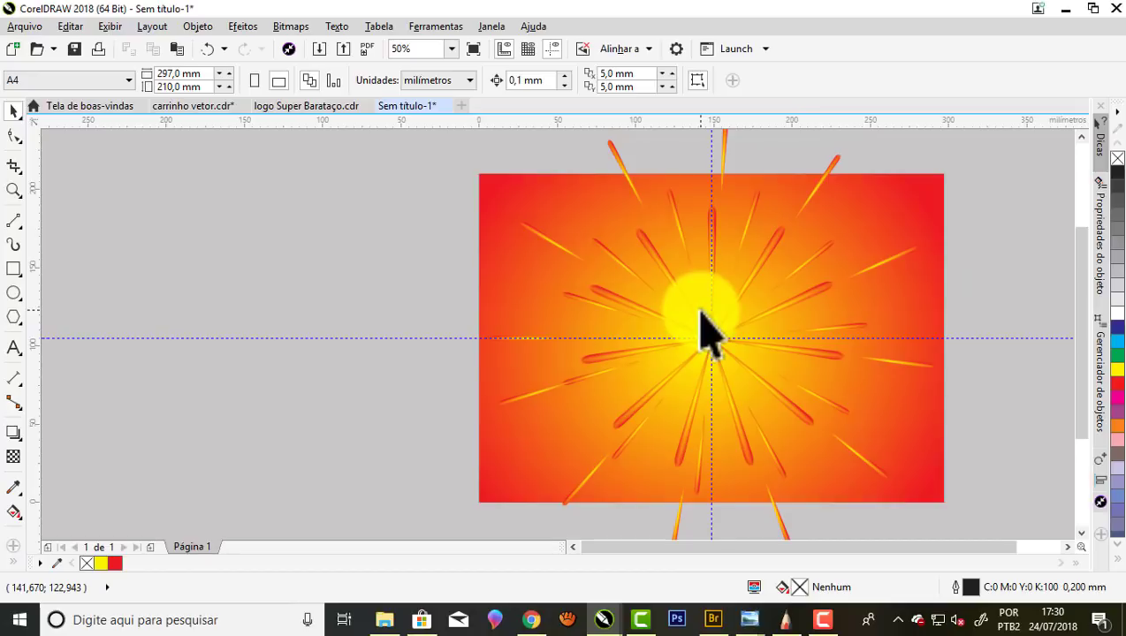
scroll(711, 332, down, 2)
drag(484, 176, 840, 316)
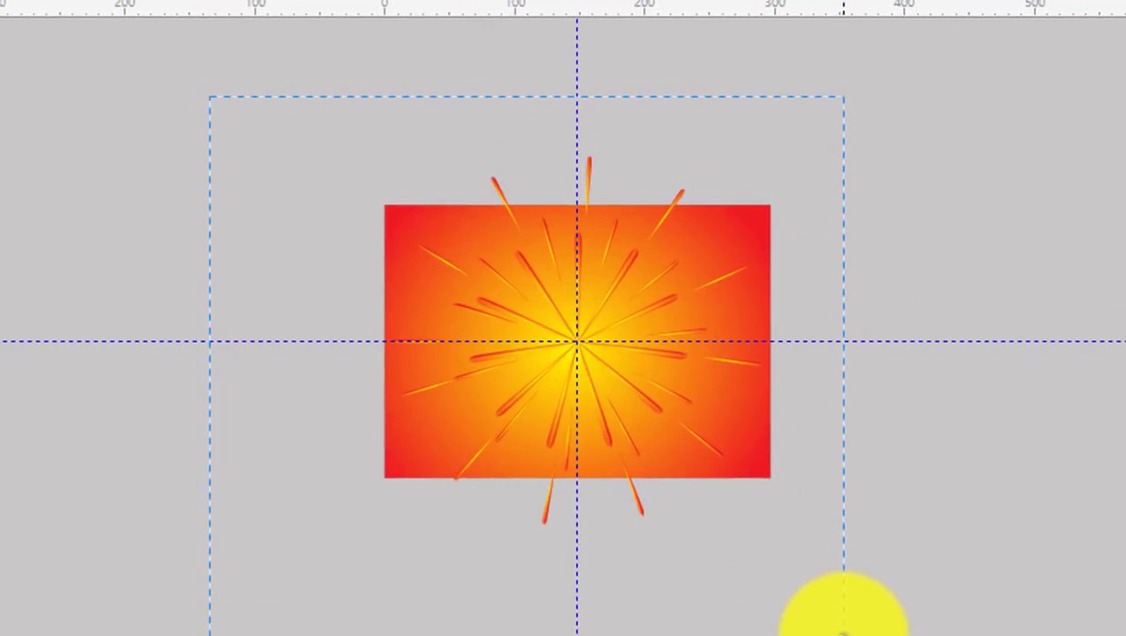
drag(840, 316, 865, 483)
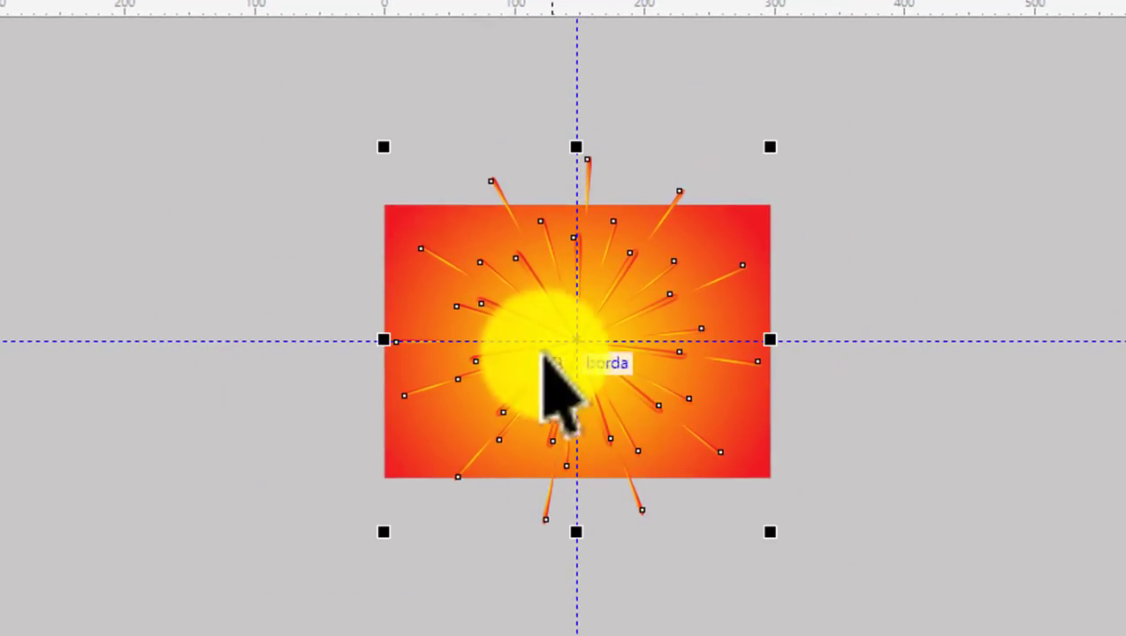
right_click(541, 323)
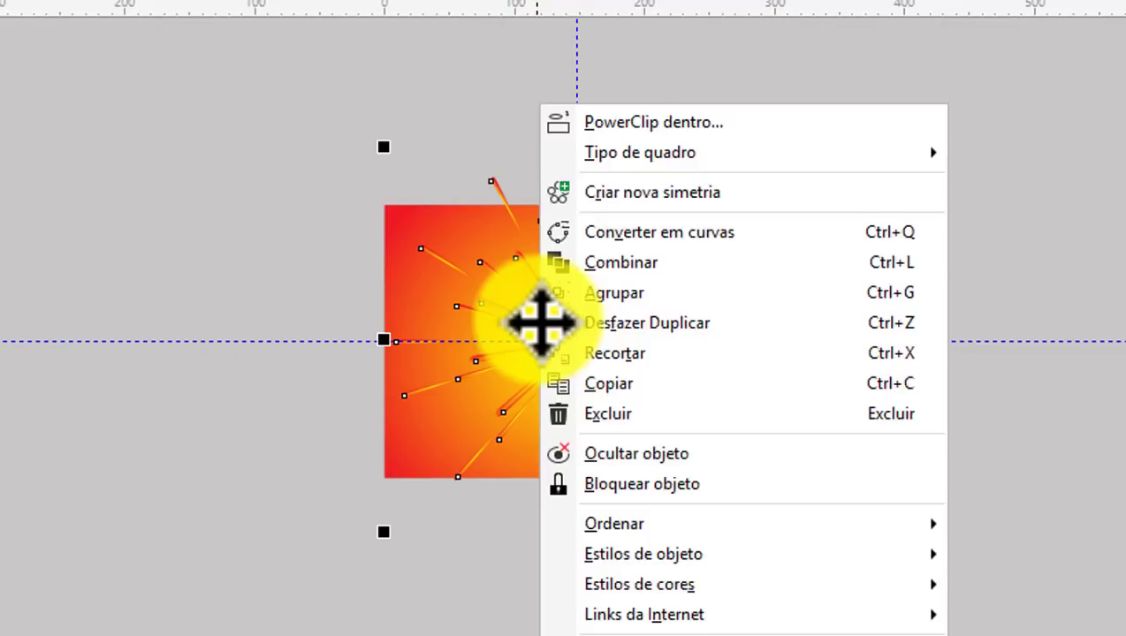
click(610, 297)
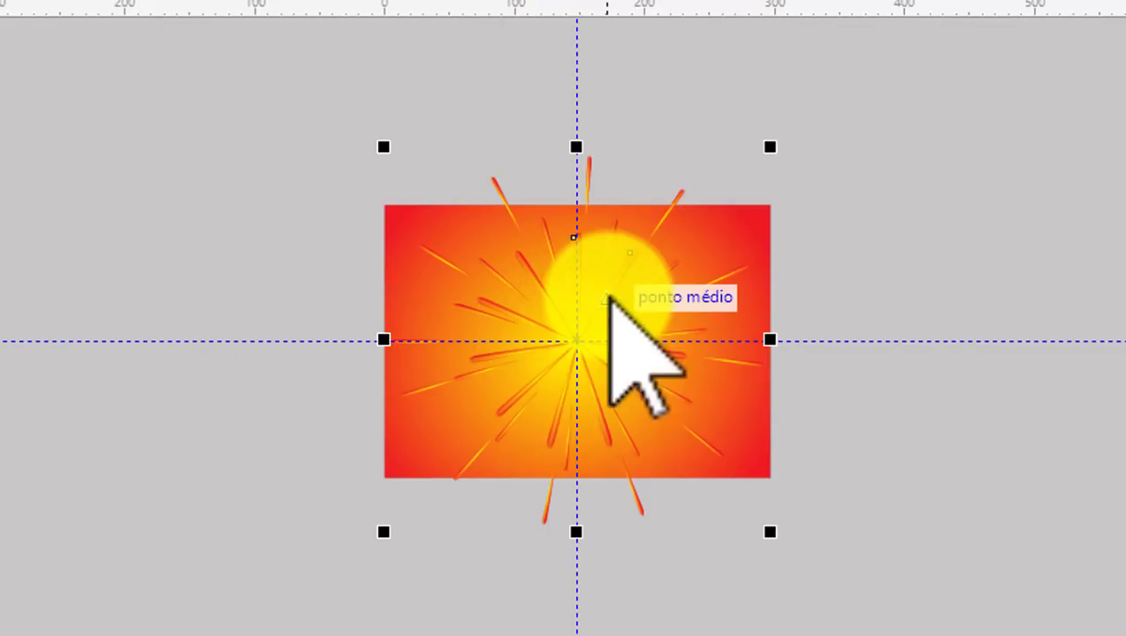
Lock the grouped starburst, then unlock it again
right_click(610, 298)
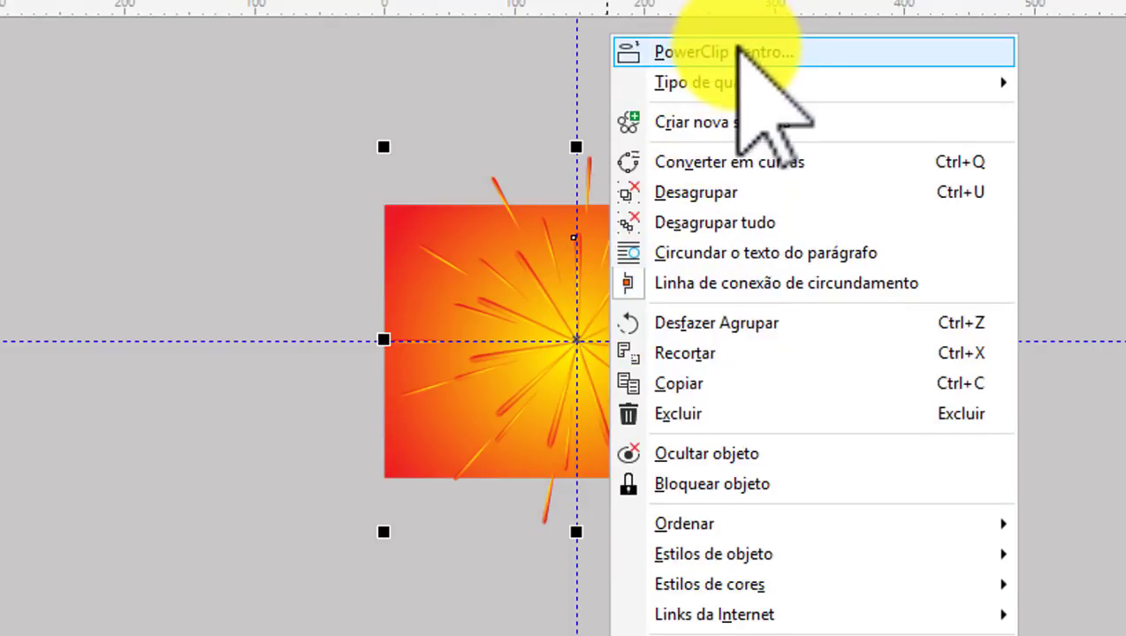
key(b)
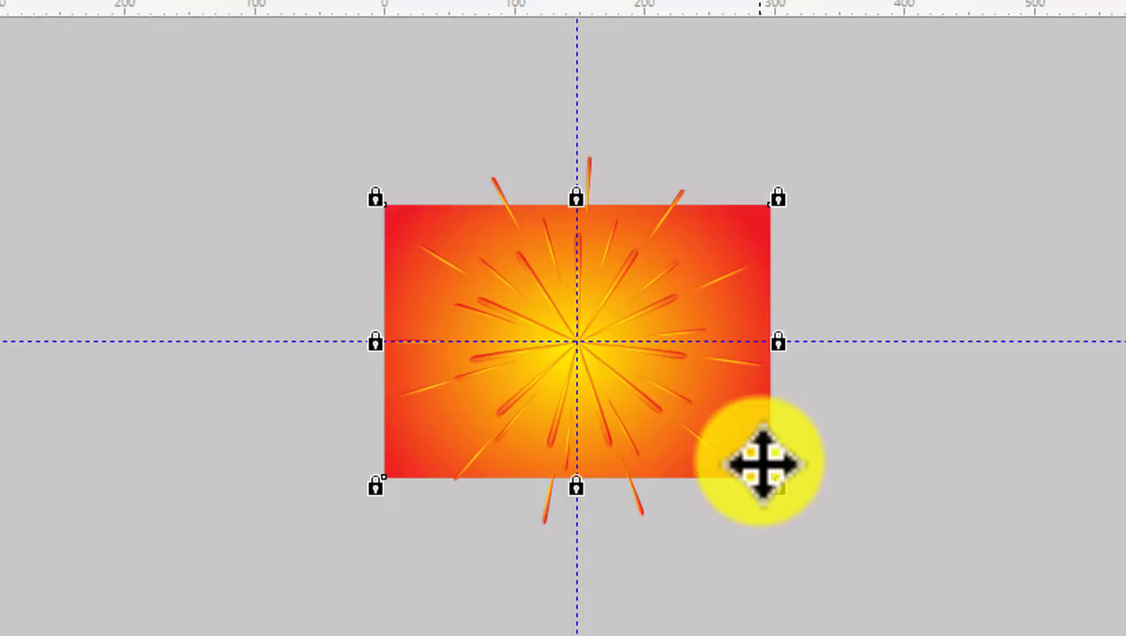
right_click(762, 461)
click(849, 513)
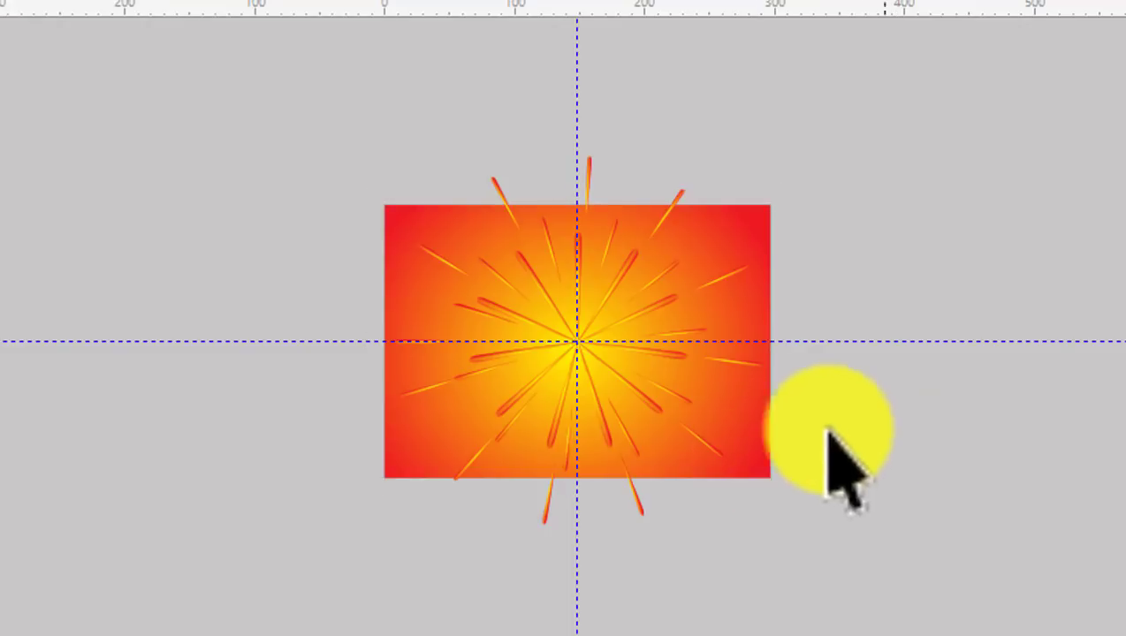
Drag the starburst group off the page to the left
click(616, 378)
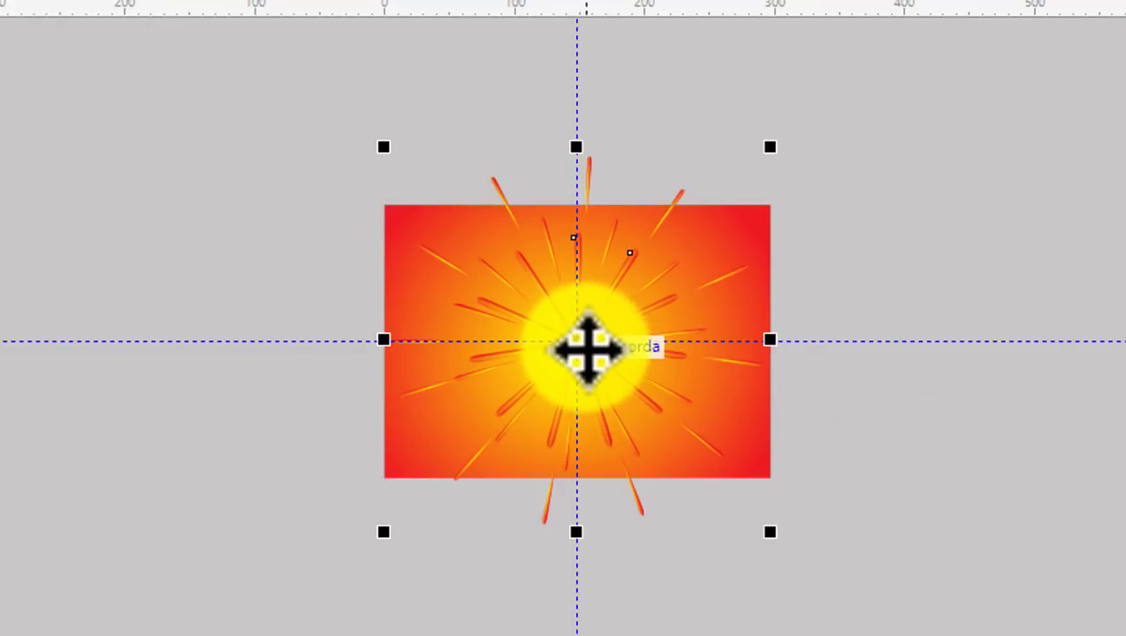
right_click(585, 347)
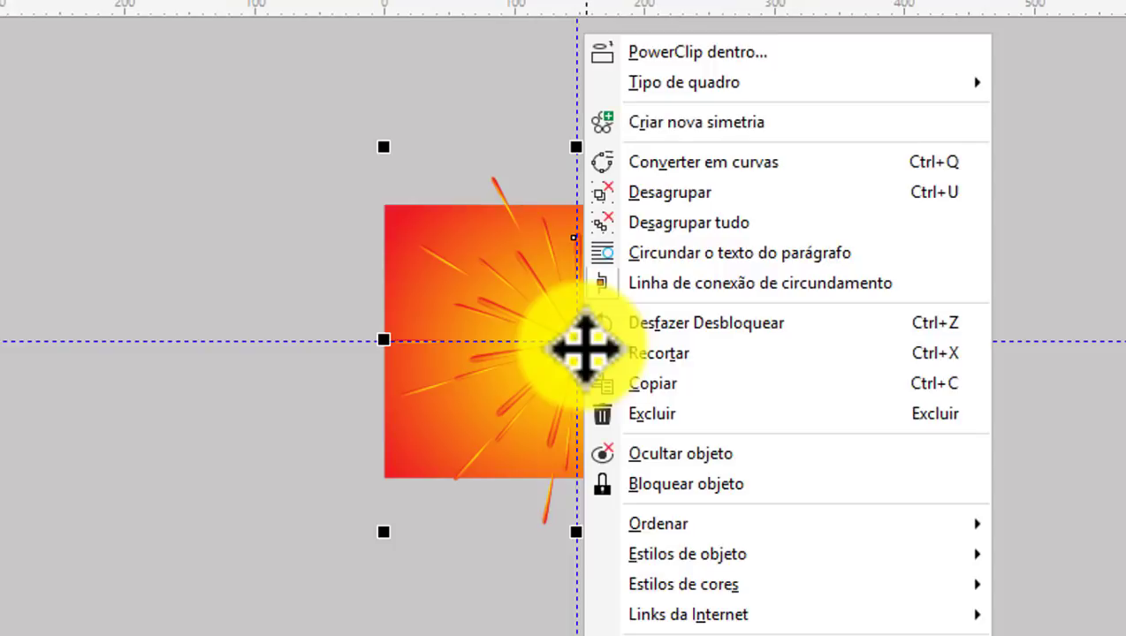
key(Escape)
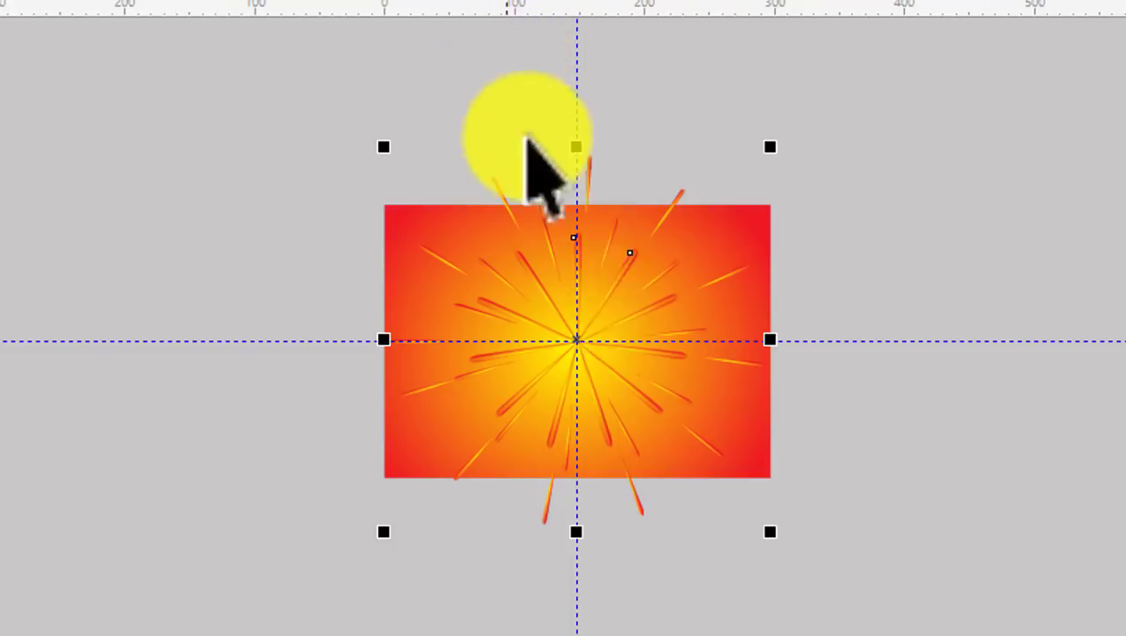
mouse_move(578, 364)
mouse_down()
mouse_move(207, 380)
mouse_move(173, 341)
mouse_up()
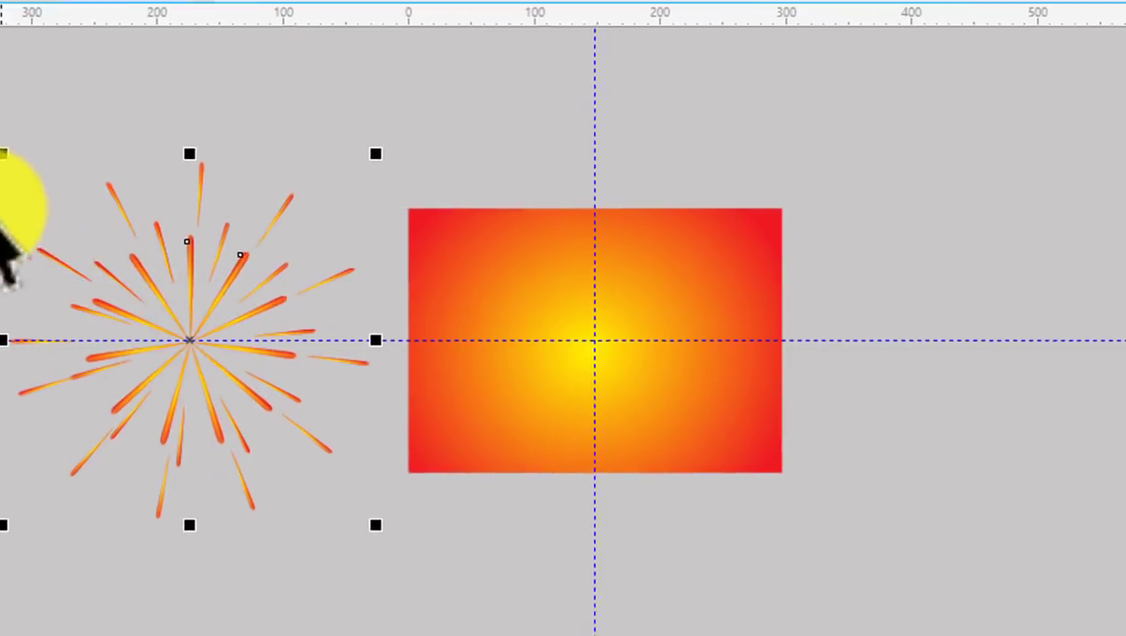
PowerClip the starburst group inside the red-yellow gradient rectangle
scroll(742, 336, up, 2)
scroll(743, 302, down, 2)
scroll(596, 320, up, 2)
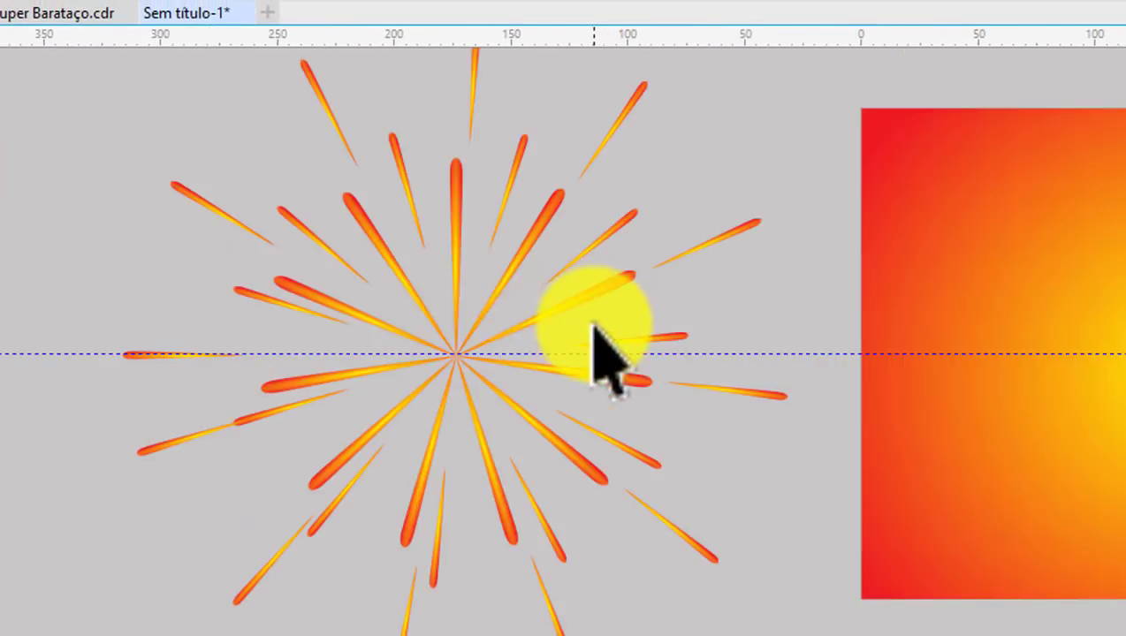
scroll(349, 274, down, 2)
drag(409, 266, 399, 256)
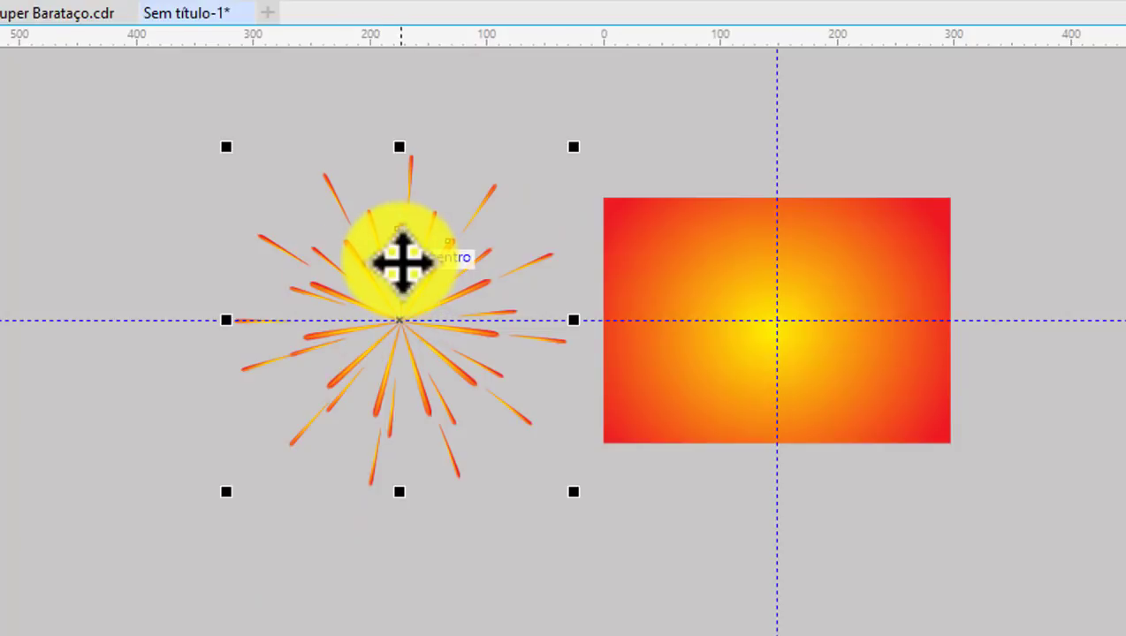
right_click(400, 259)
click(495, 78)
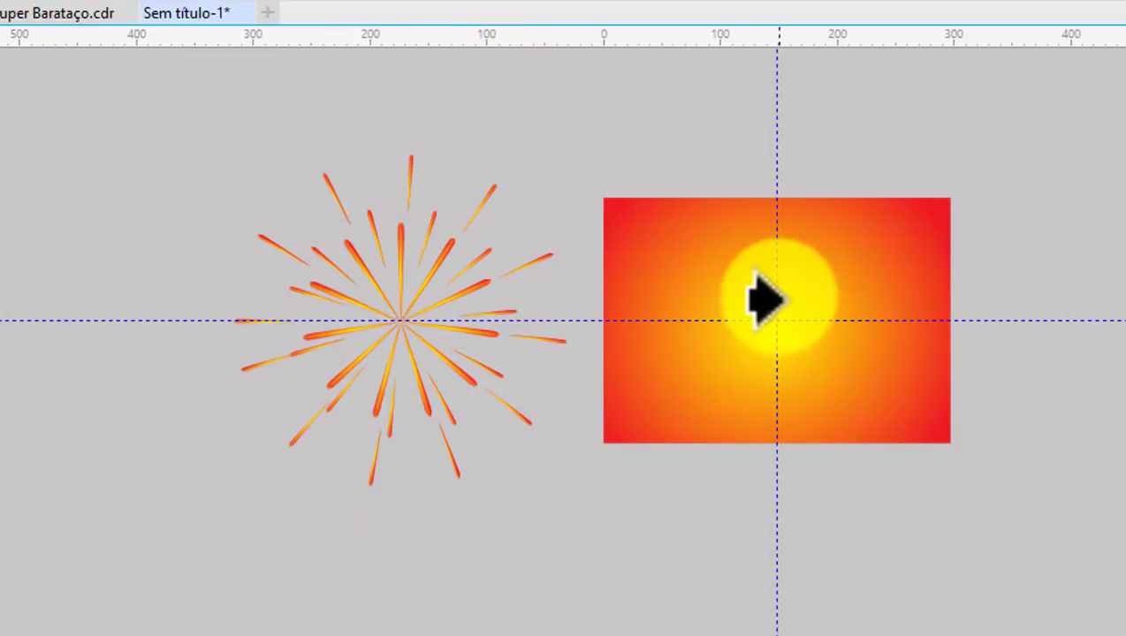
click(778, 299)
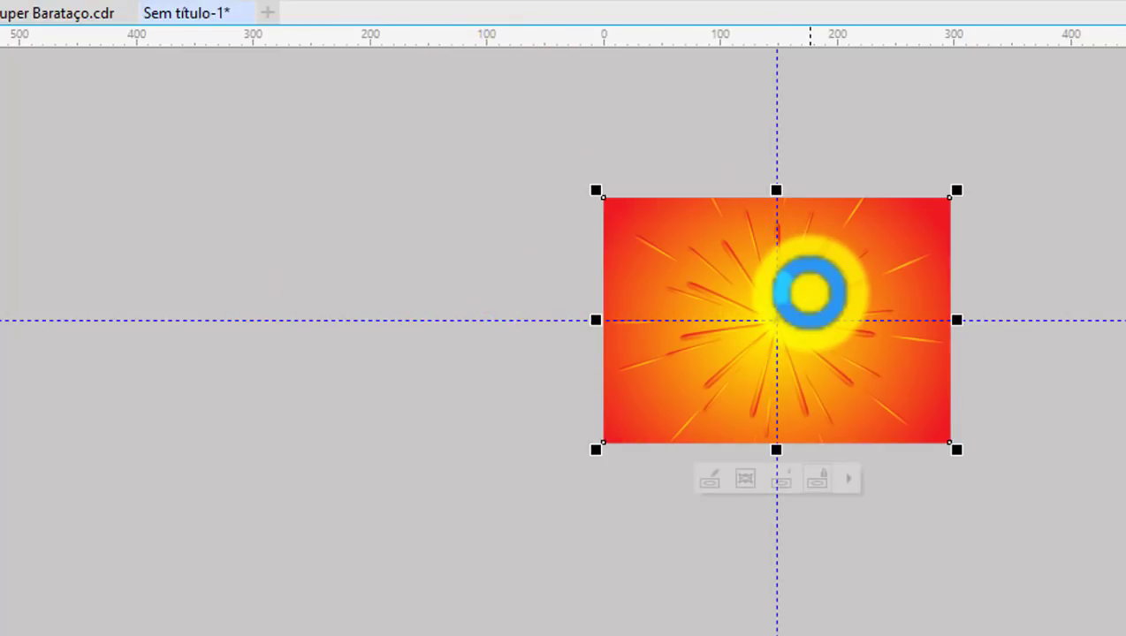
click(1034, 274)
Delete the horizontal guideline and zoom so the page fills the view
scroll(840, 243, up, 2)
scroll(604, 235, down, 2)
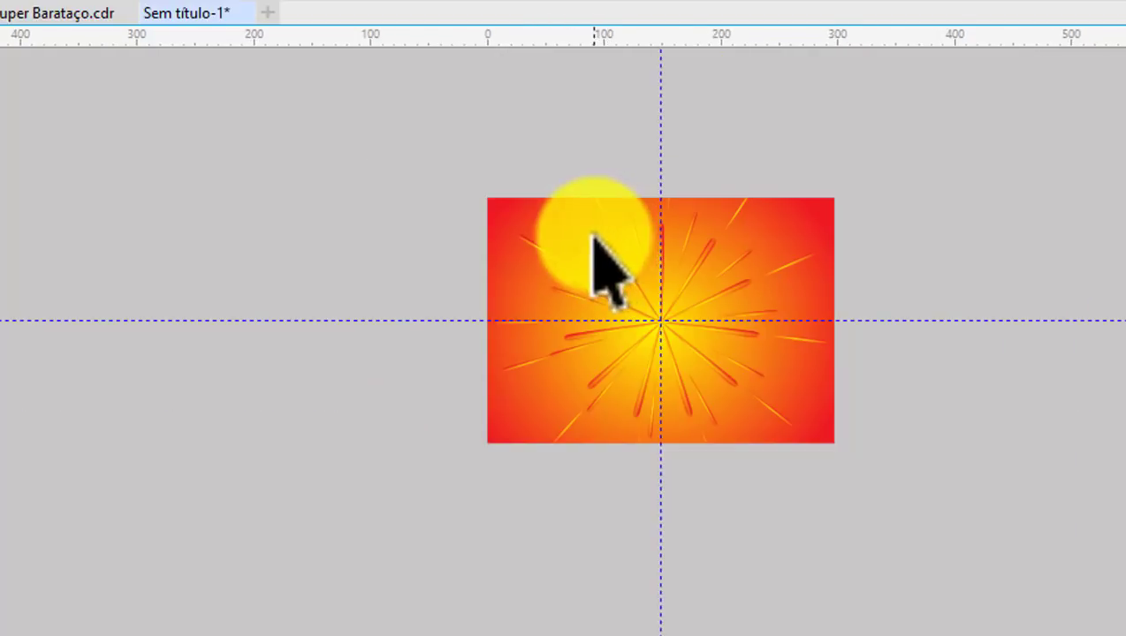
scroll(666, 306, up, 2)
scroll(566, 297, down, 2)
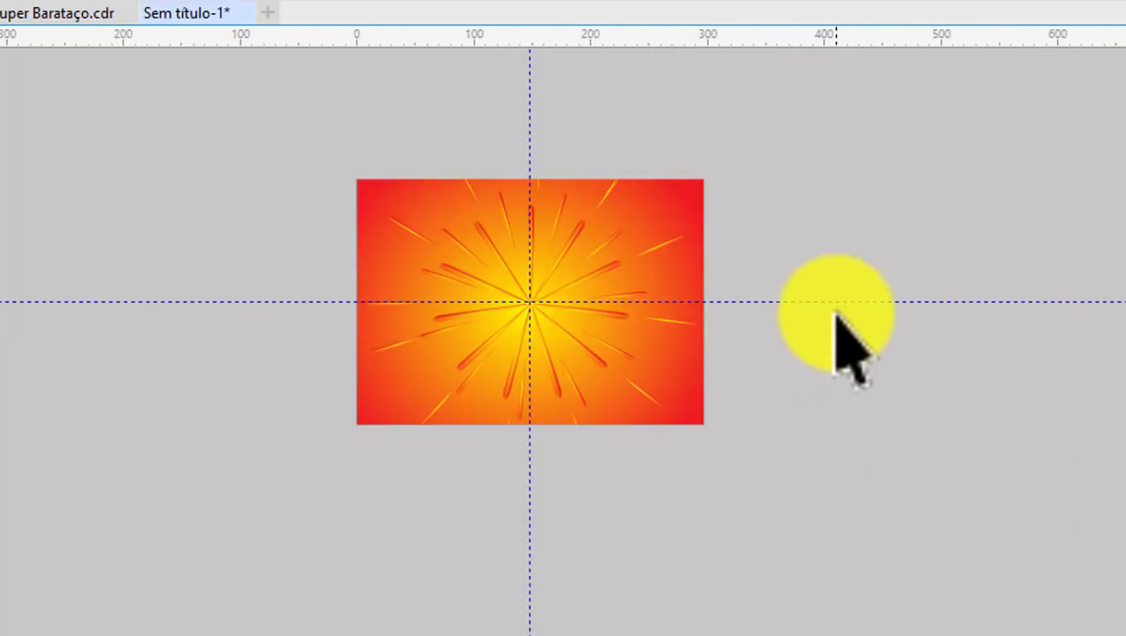
key(Delete)
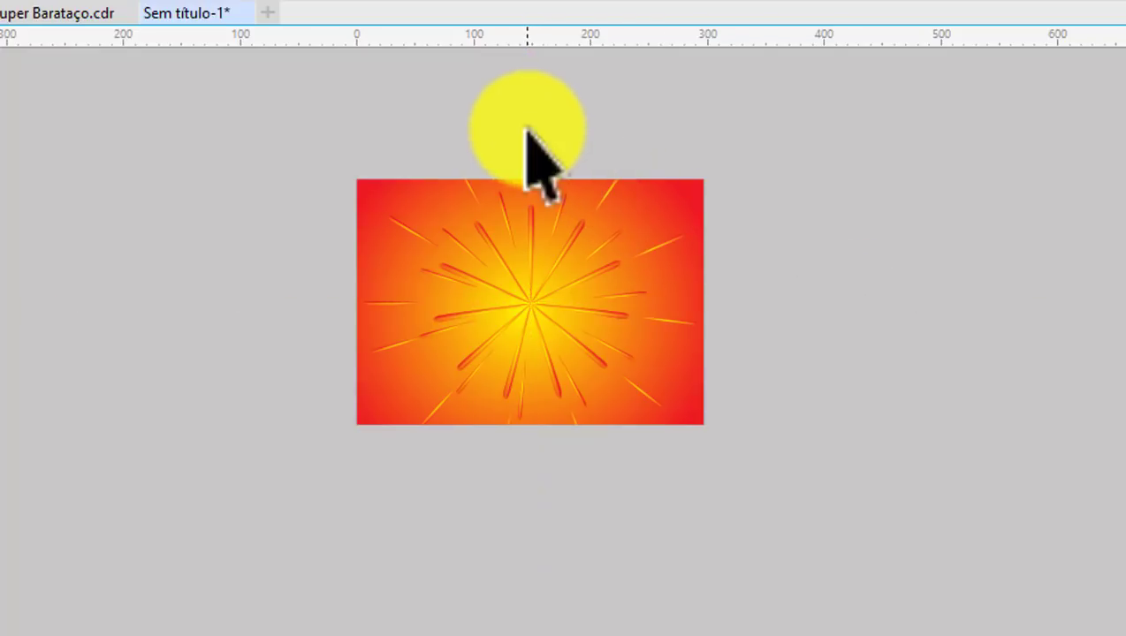
scroll(528, 133, up, 2)
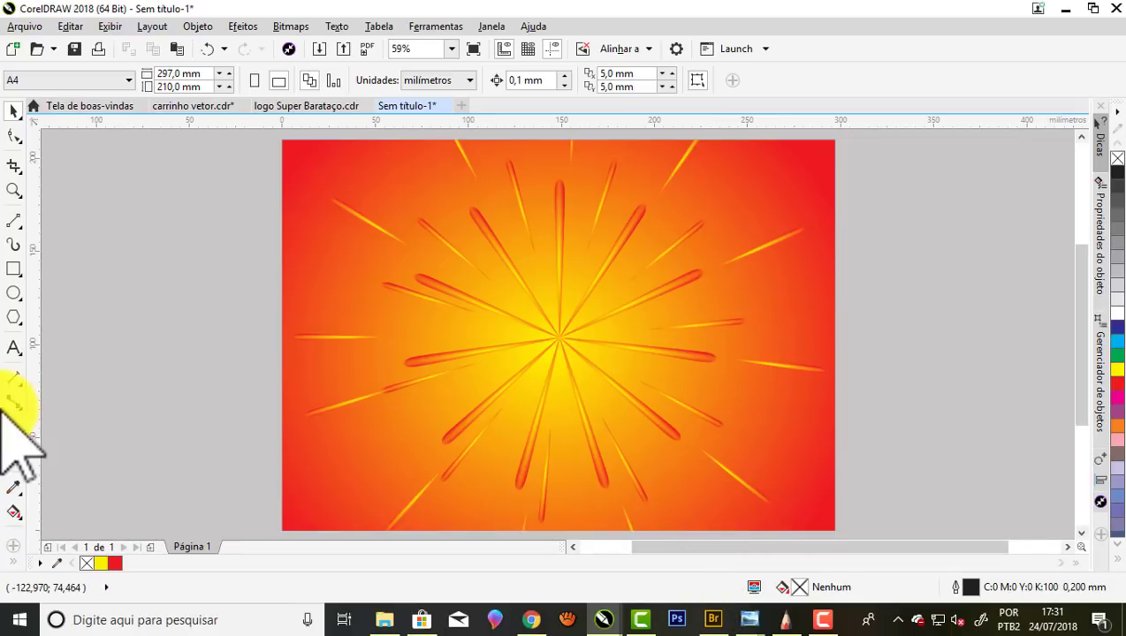
Type SUPERMERCADOS and BARATAÇO as Arial text beside the page
click(14, 348)
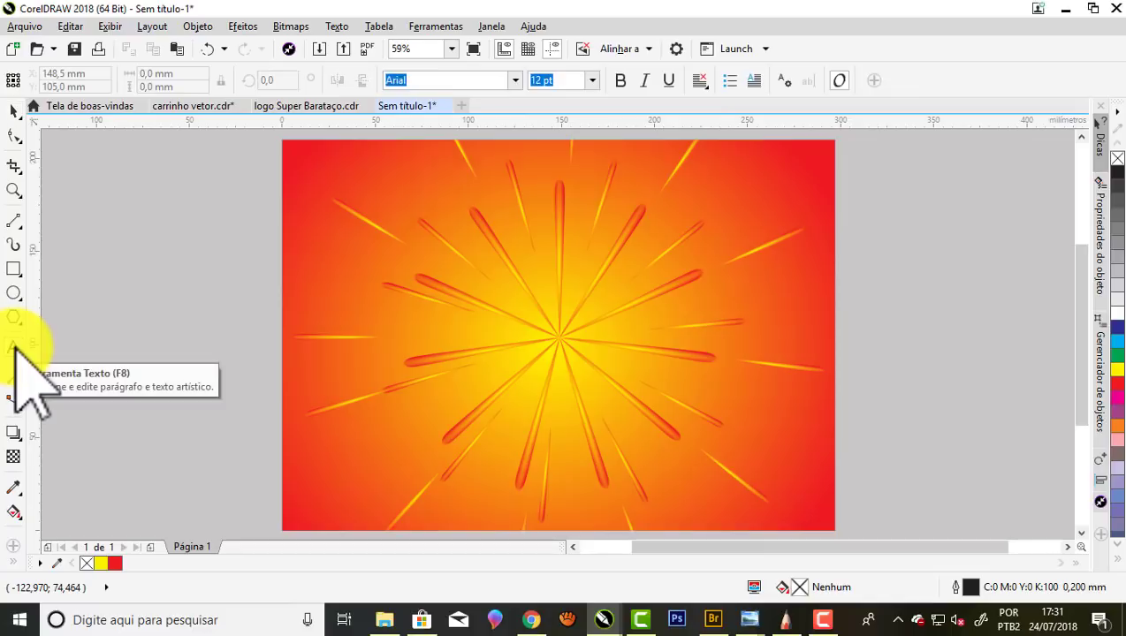
click(197, 329)
text(SUPERMERCADOS)
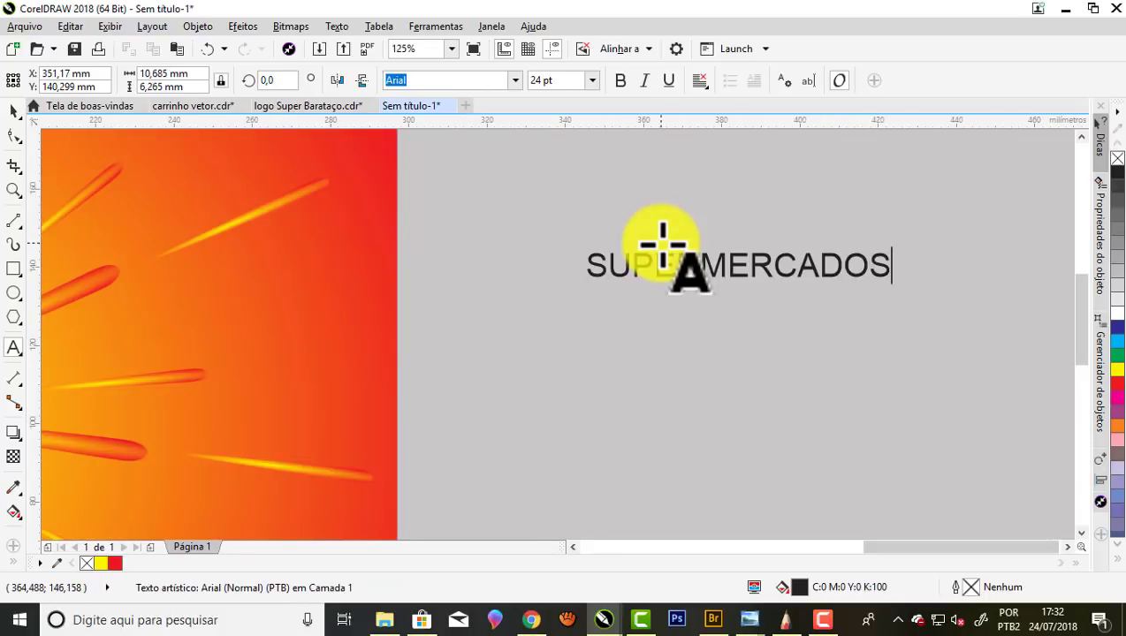
scroll(663, 241, down, 2)
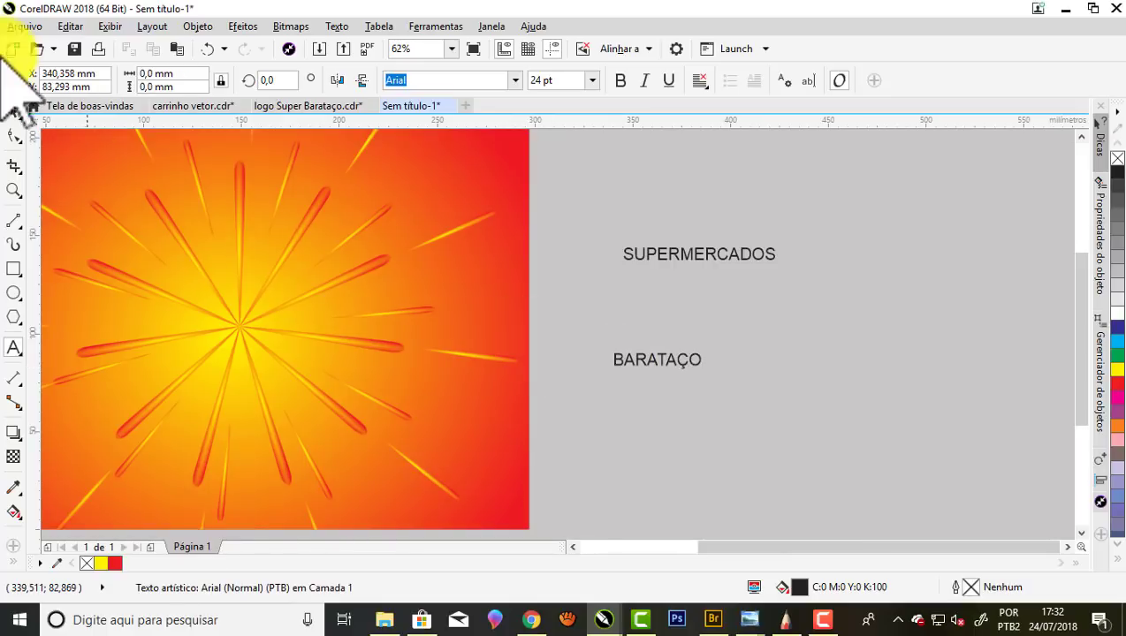
Scale BARATAÇO up to about 154 pt with its corner handle
click(13, 110)
scroll(656, 302, down, 2)
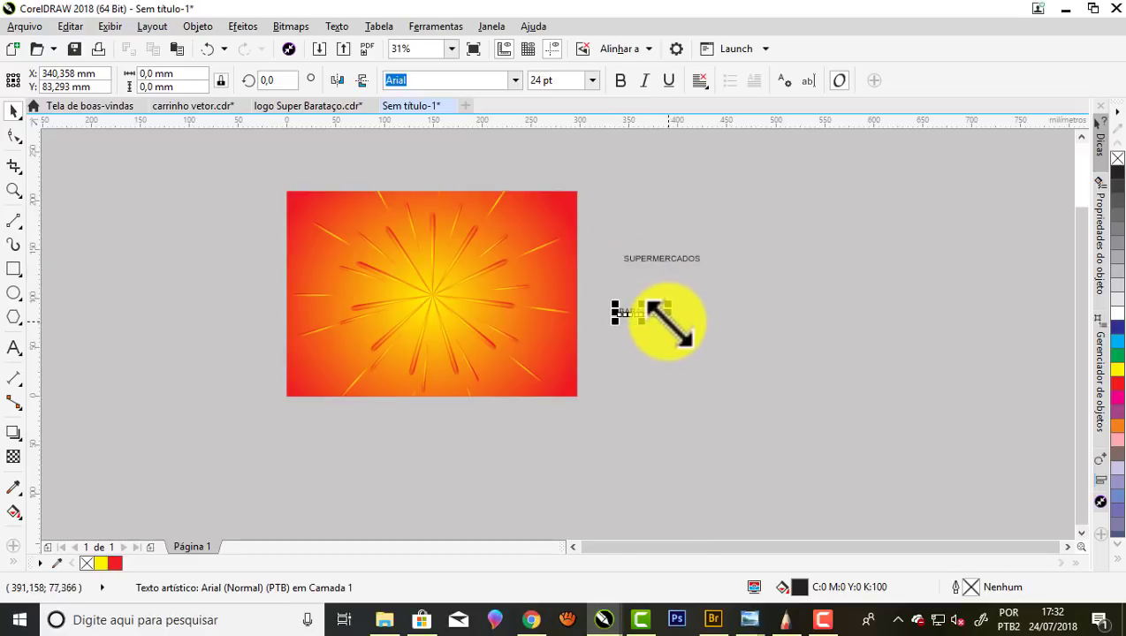
drag(655, 320, 972, 495)
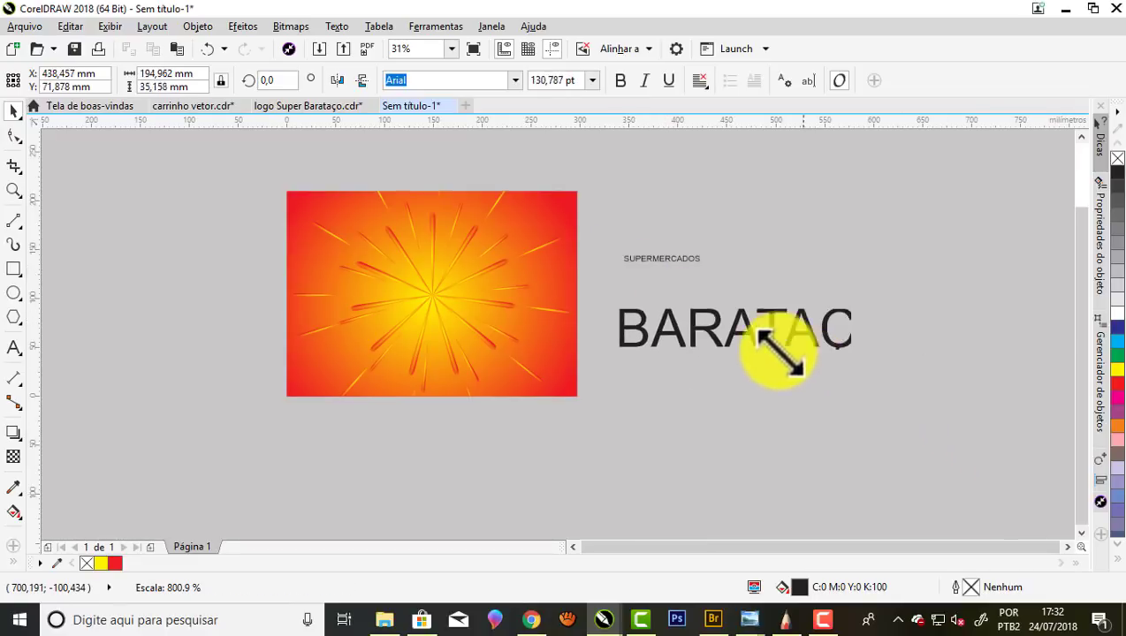
drag(972, 495, 911, 409)
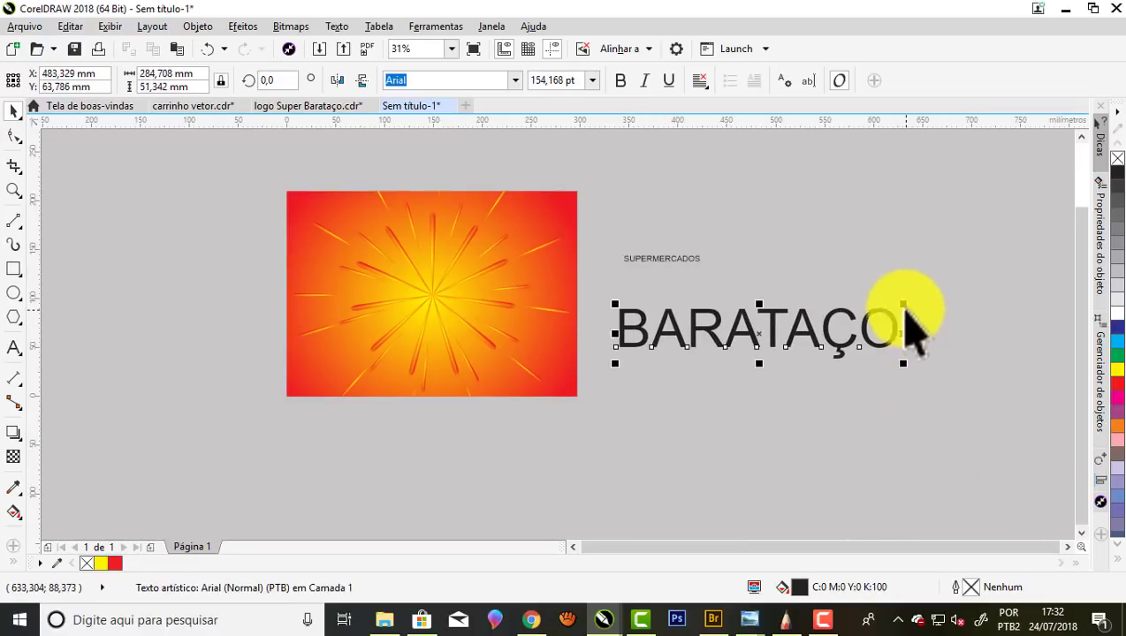
Place SUPERMERCADOS above BARATAÇO and move BARATAÇO onto the gradient background
drag(903, 304, 928, 282)
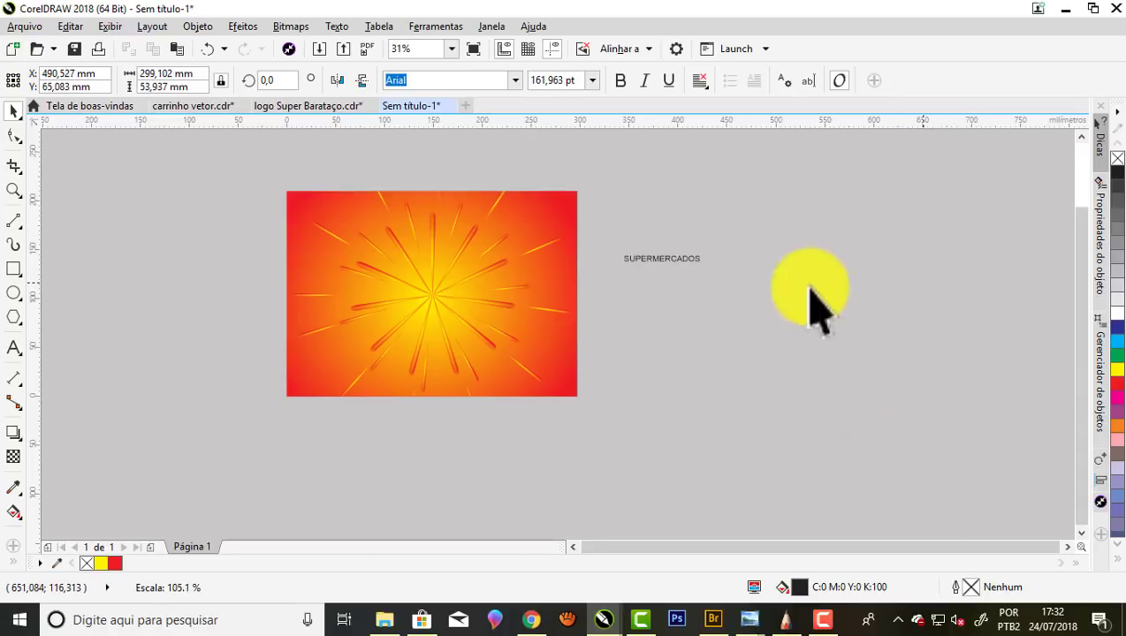
click(685, 261)
mouse_move(672, 260)
mouse_down()
mouse_move(684, 291)
mouse_move(670, 301)
mouse_up()
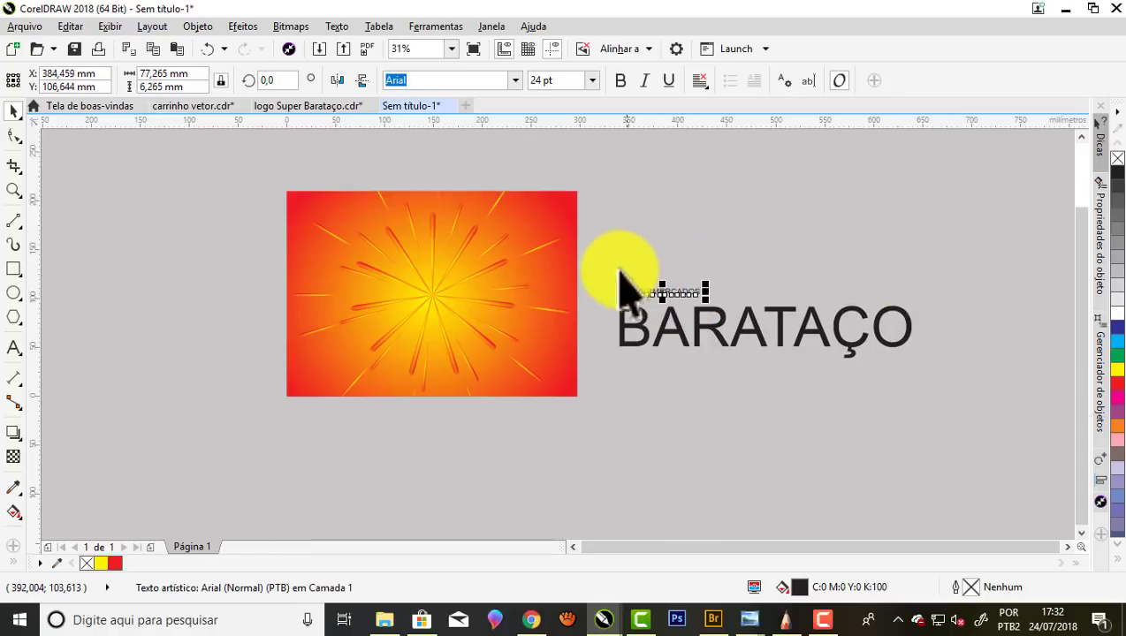
click(736, 334)
drag(757, 334, 457, 291)
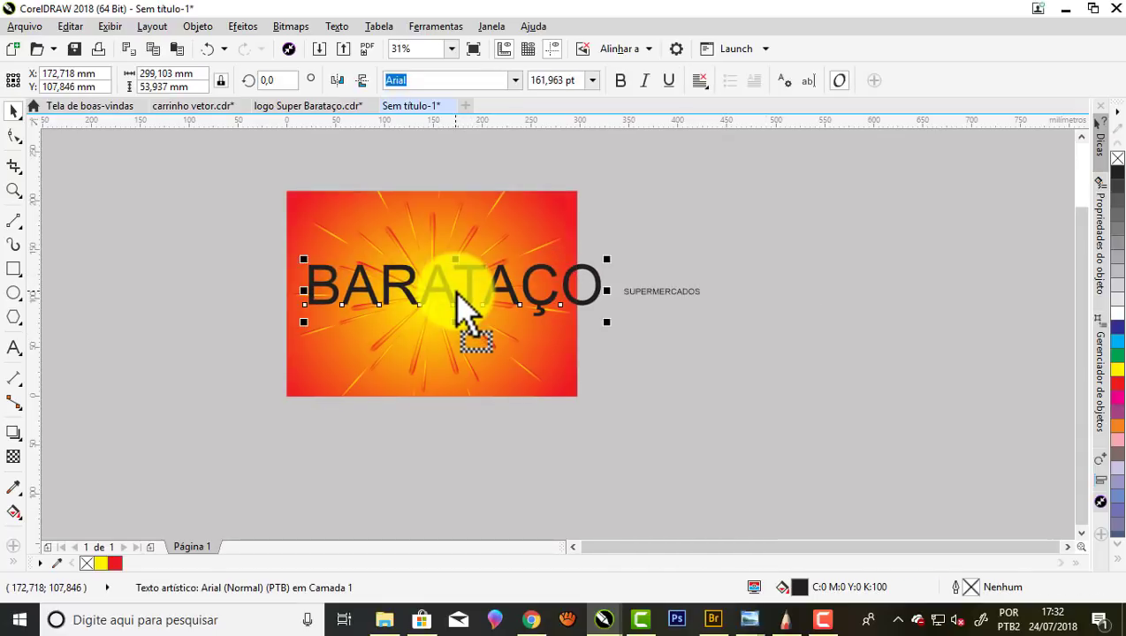
Tilt BARATAÇO about 9° upward and enlarge it to roughly 140 pt
scroll(453, 293, up, 2)
click(717, 270)
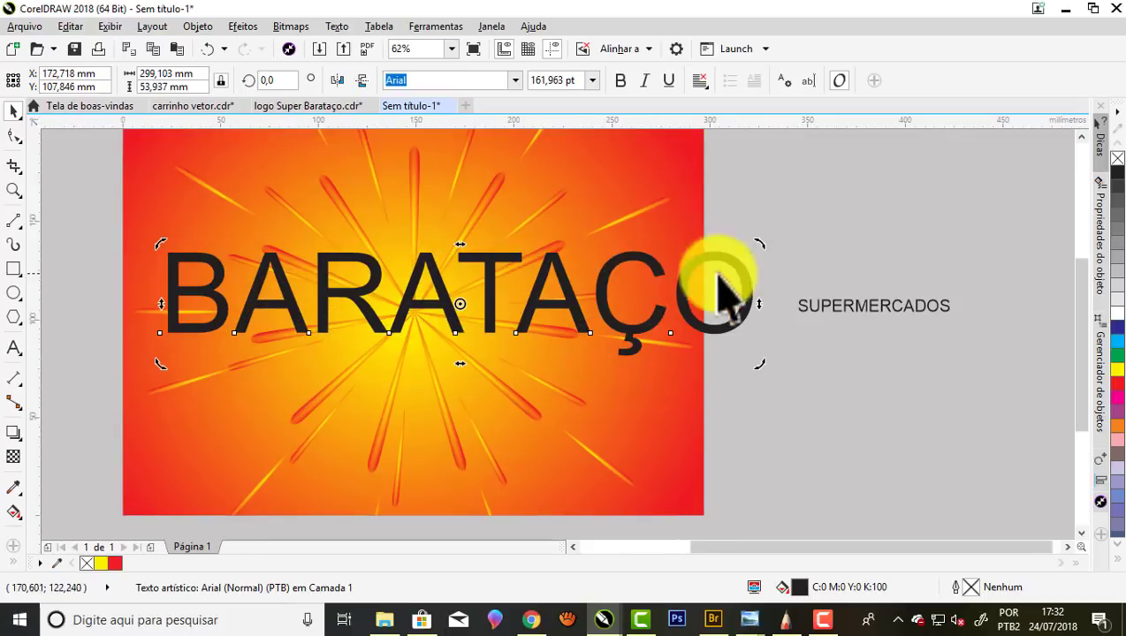
mouse_move(760, 251)
mouse_down()
mouse_move(758, 208)
mouse_move(742, 193)
mouse_move(689, 234)
mouse_up()
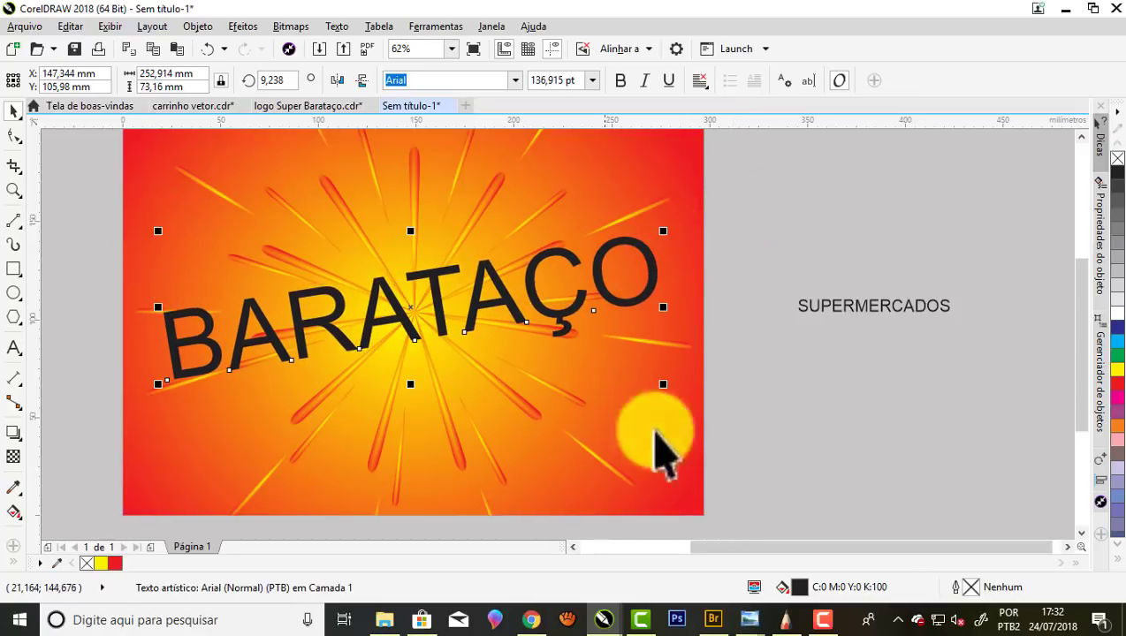
drag(670, 388, 678, 395)
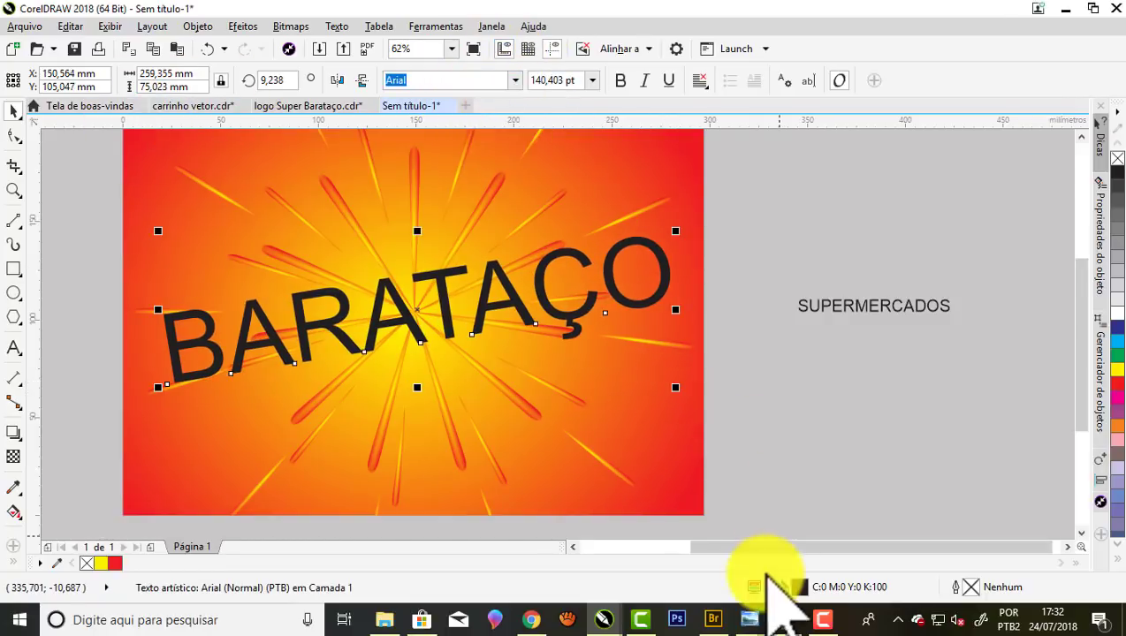
drag(749, 547, 604, 550)
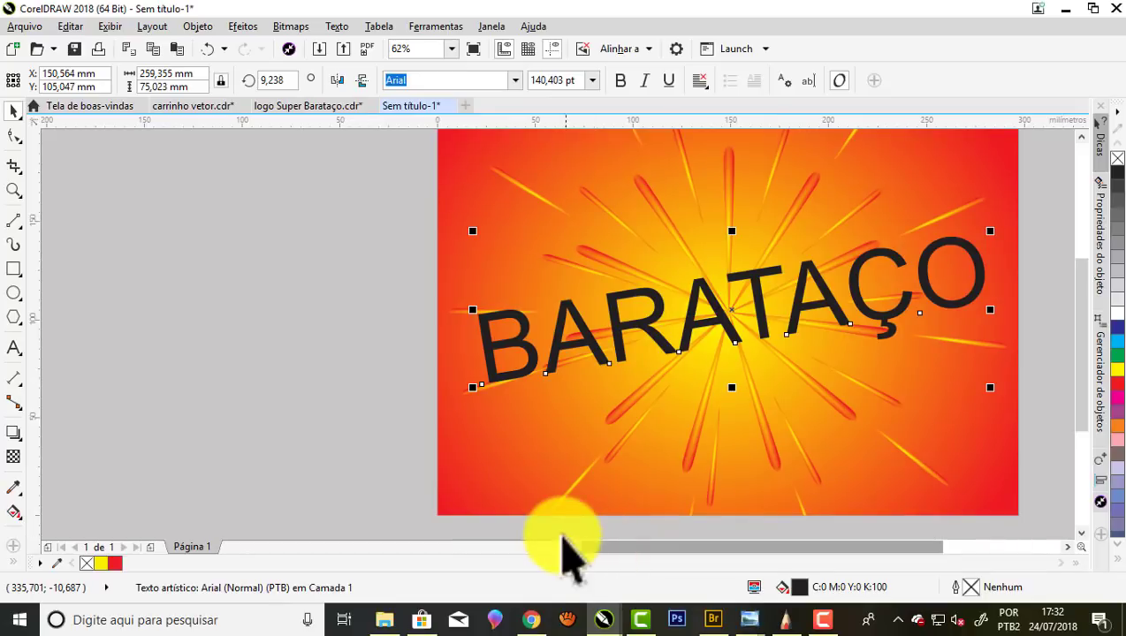
click(572, 546)
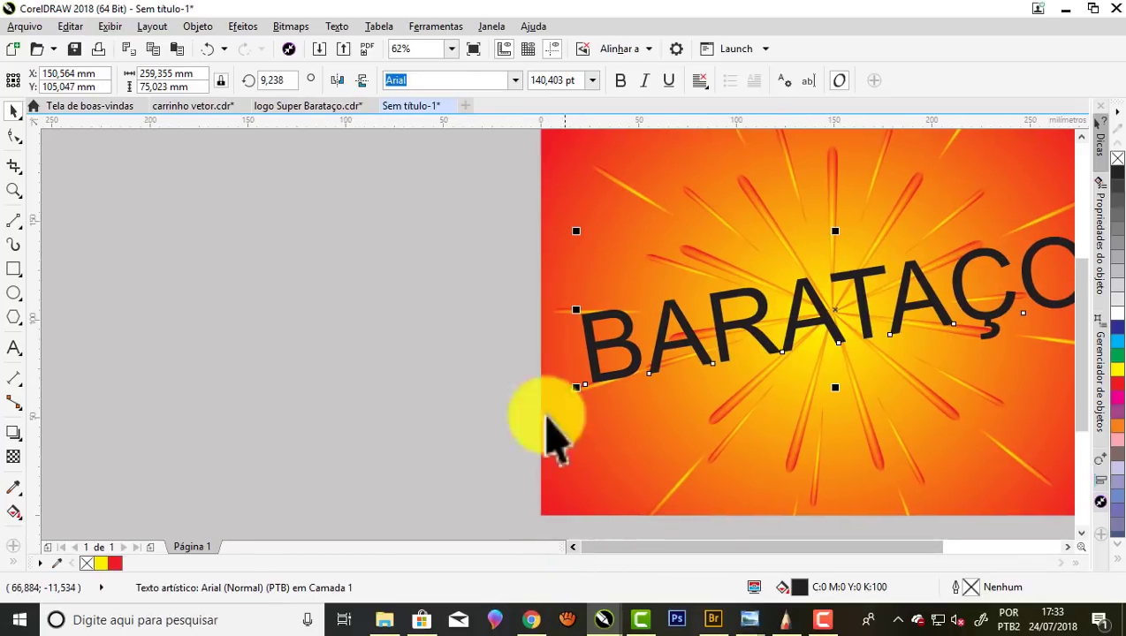
Set the BARATAÇO text to the Lobster 1.4 font
click(515, 80)
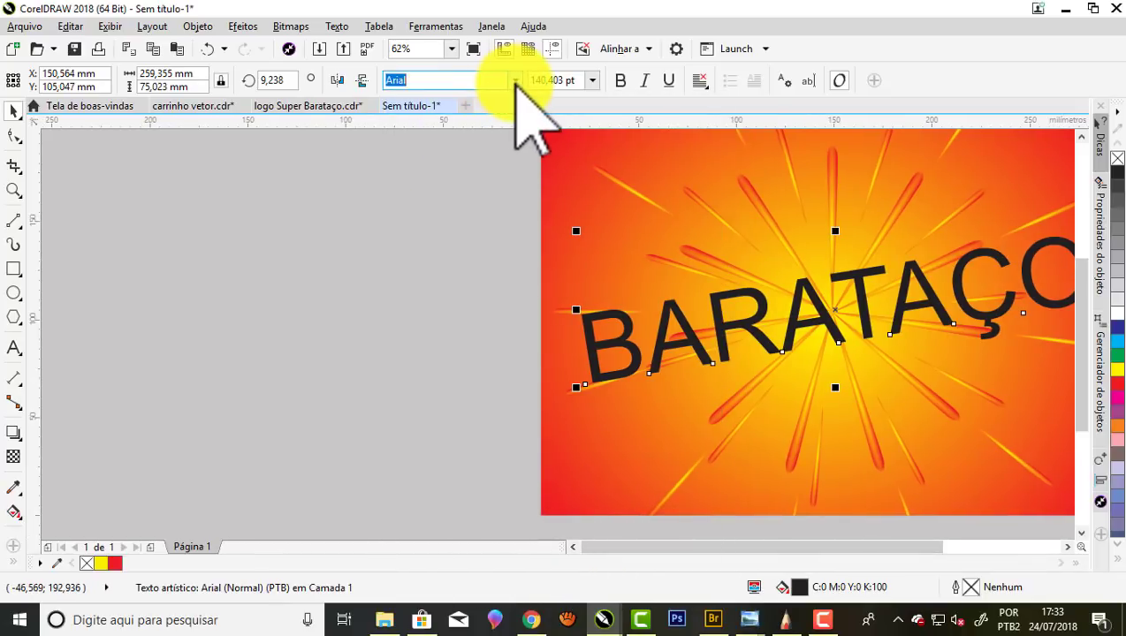
click(516, 80)
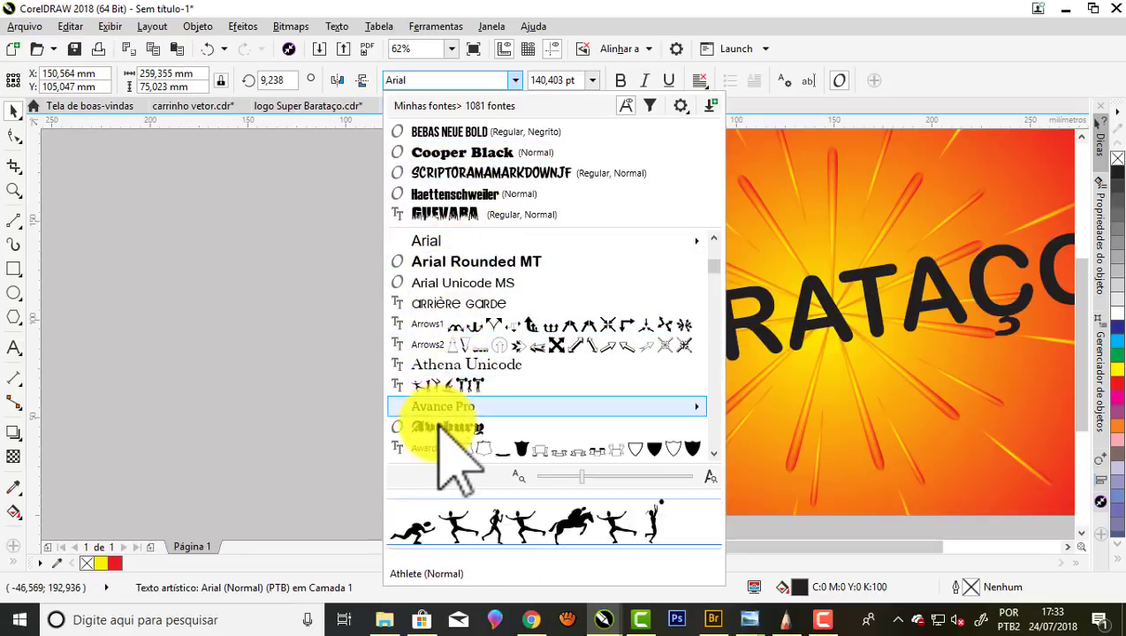
scroll(442, 416, down, 1)
scroll(446, 406, down, 1)
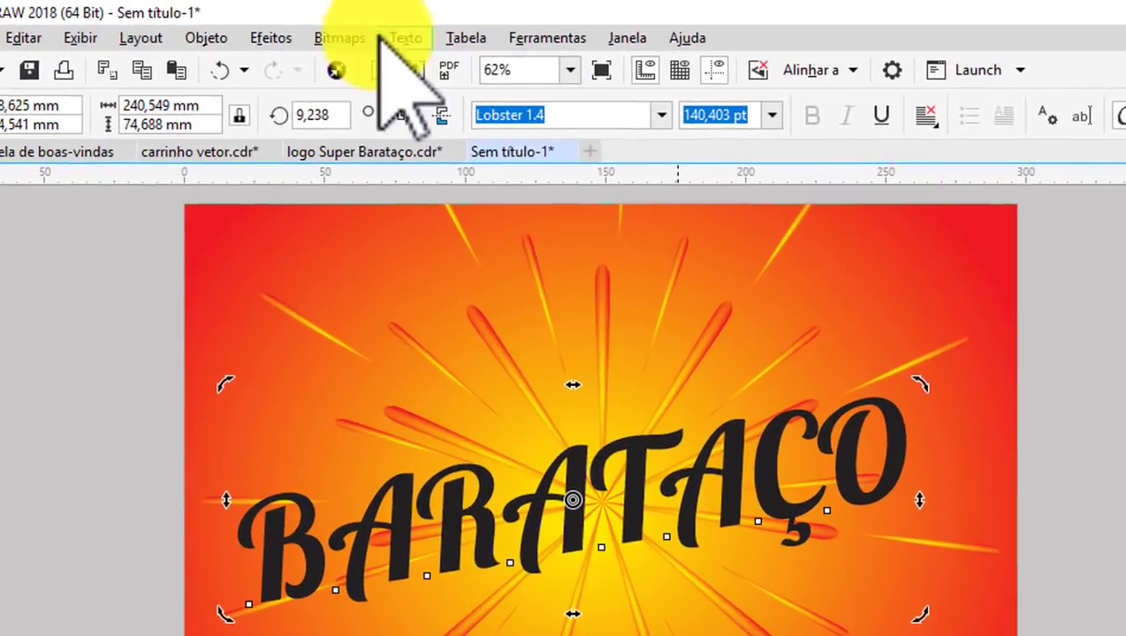
Change BARATAÇO to sentence case via Texto > Mudar maiúsculas/minúsculas
click(339, 26)
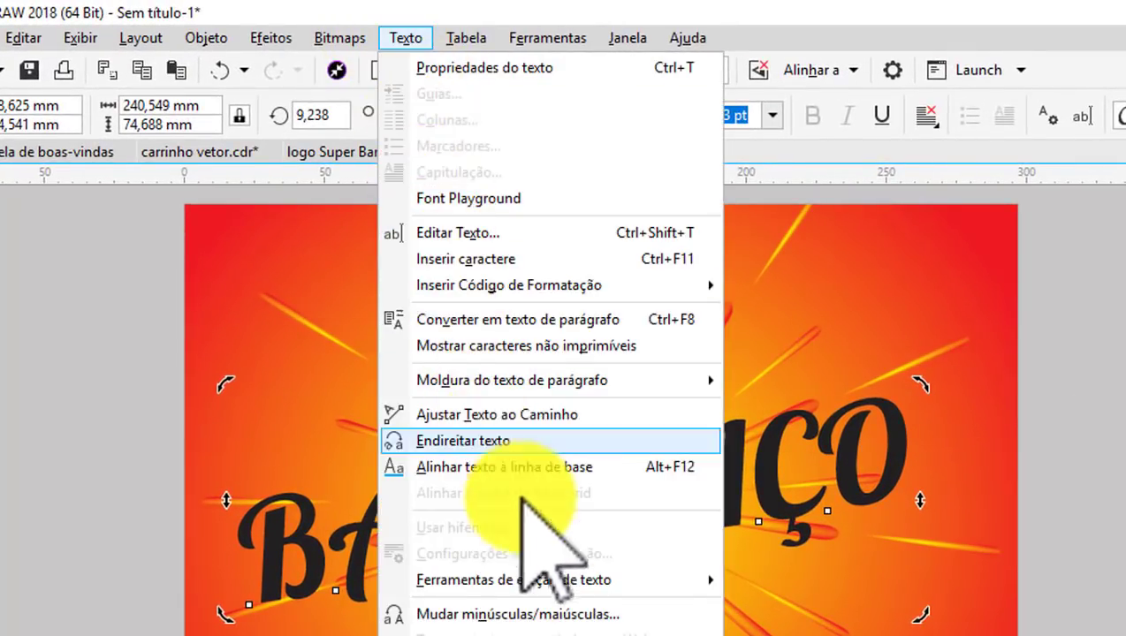
click(557, 614)
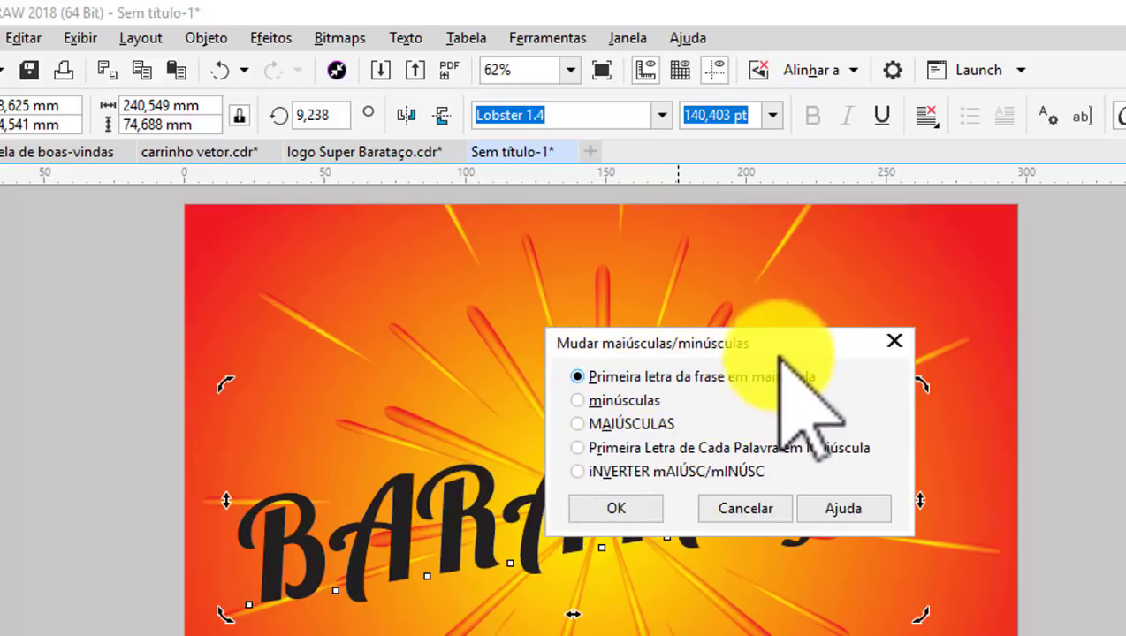
drag(778, 343, 1107, 310)
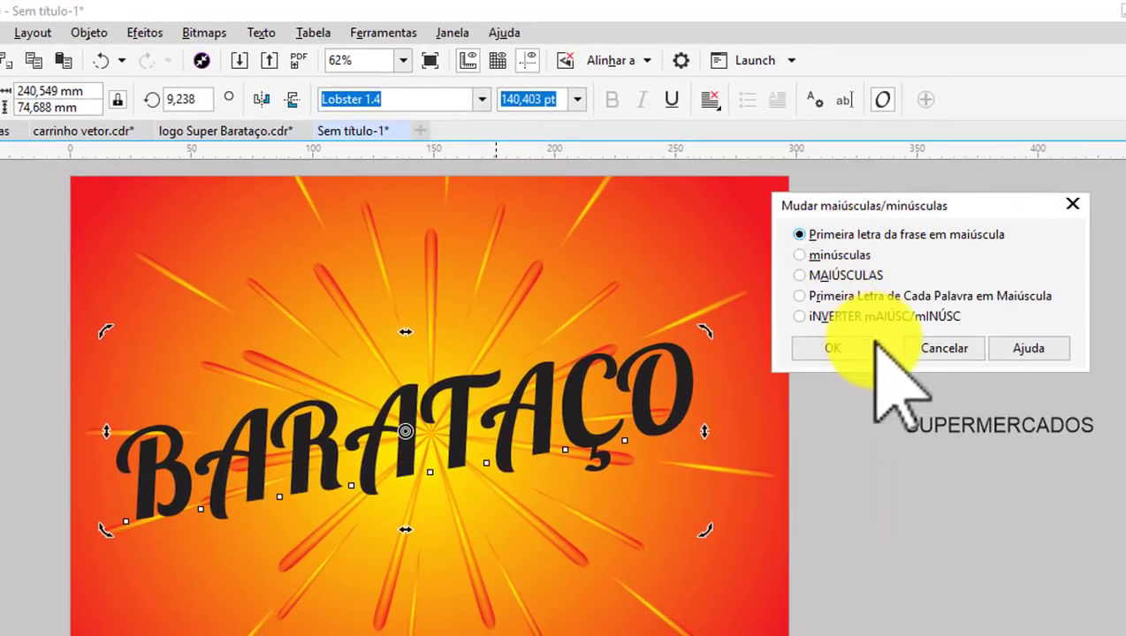
click(831, 347)
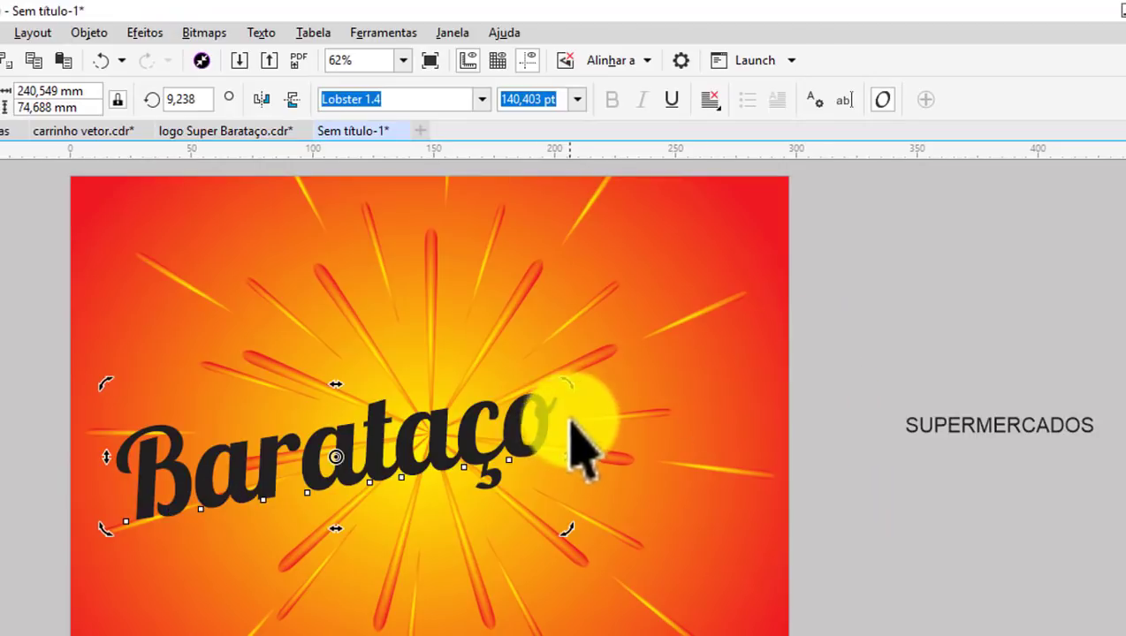
click(522, 428)
Enlarge Barataço to about 203 pt across the sunburst
drag(565, 386, 758, 263)
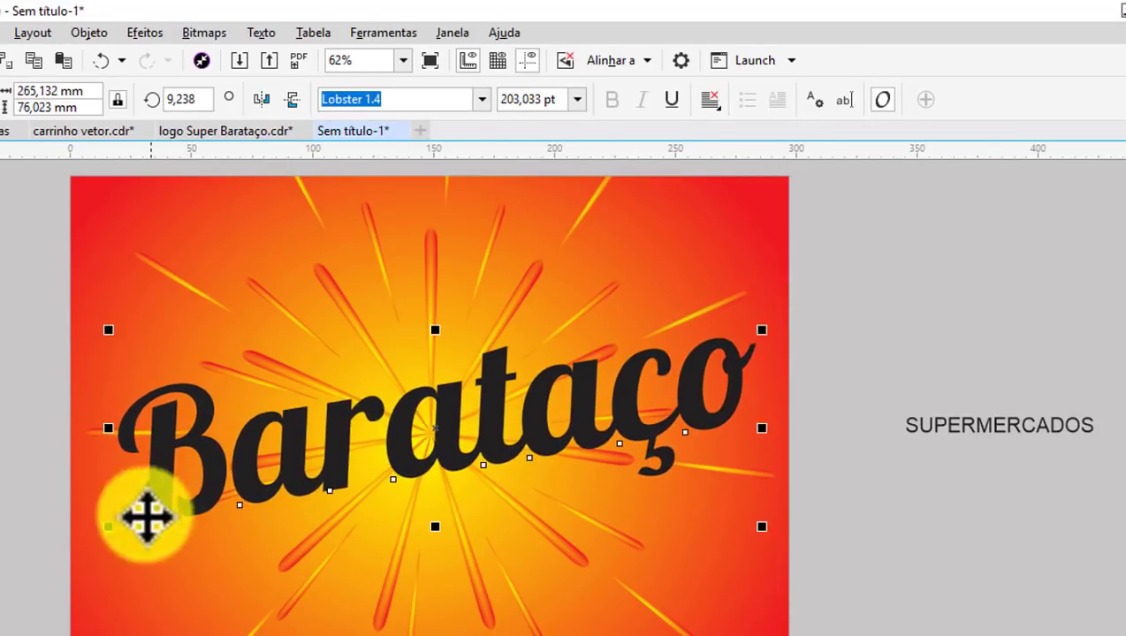
mouse_move(106, 537)
mouse_down()
mouse_move(88, 545)
mouse_move(99, 541)
mouse_up()
mouse_move(754, 340)
mouse_down()
mouse_move(774, 323)
mouse_move(764, 332)
mouse_up()
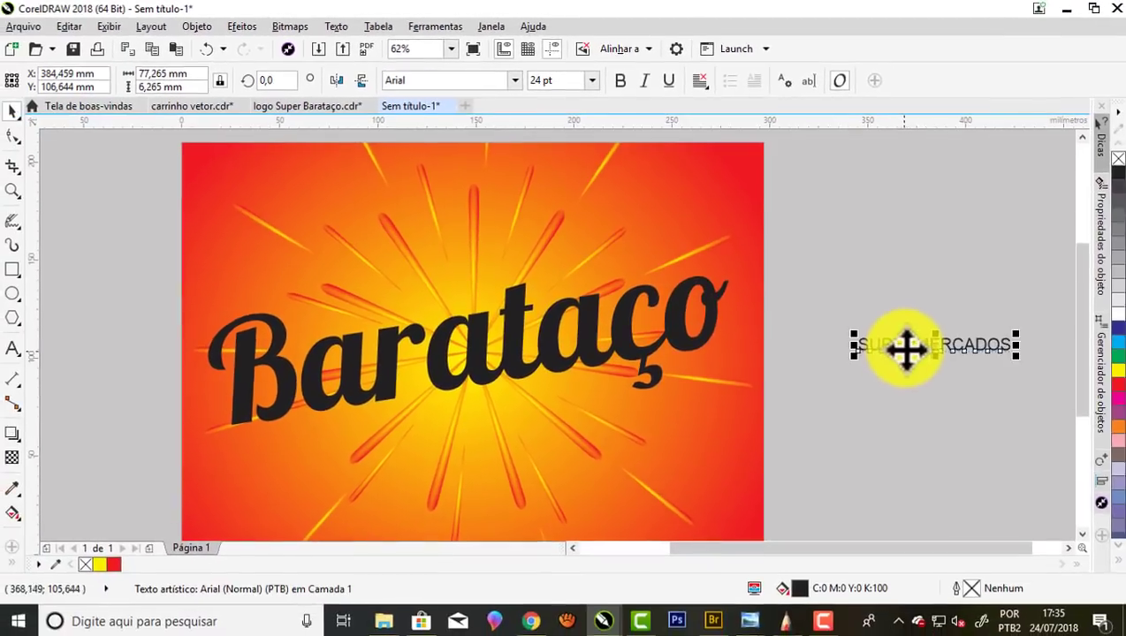
Move SUPERMERCADOS onto the page and tilt it about 11° to match Barataço
drag(902, 341, 352, 281)
scroll(354, 278, up, 2)
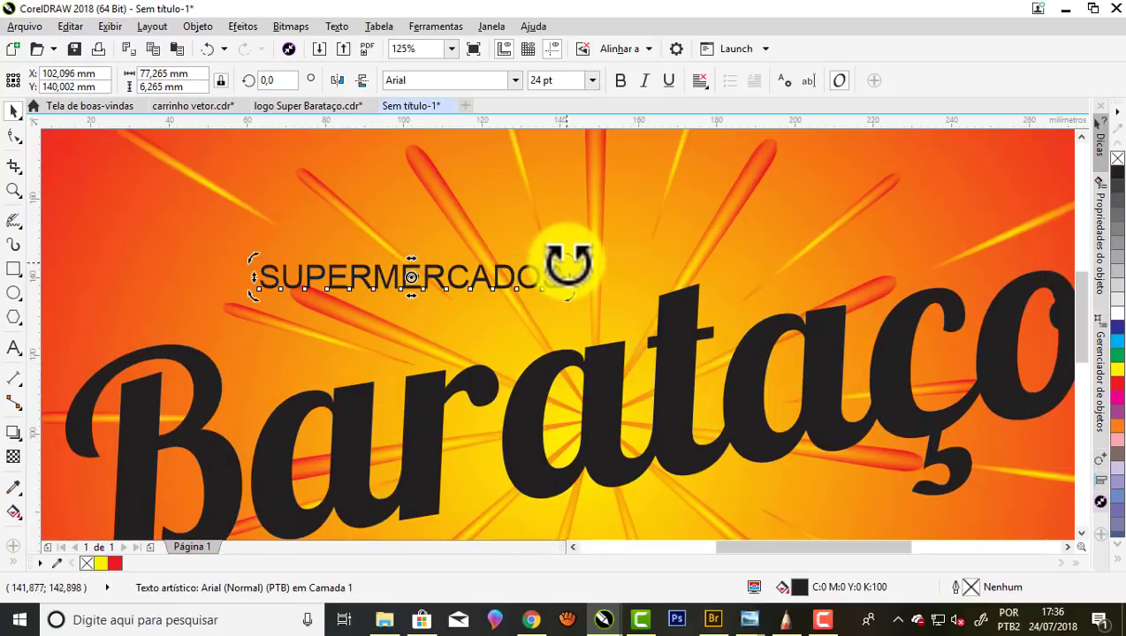
mouse_move(565, 258)
mouse_down()
mouse_move(559, 232)
mouse_move(570, 260)
mouse_move(711, 173)
mouse_up()
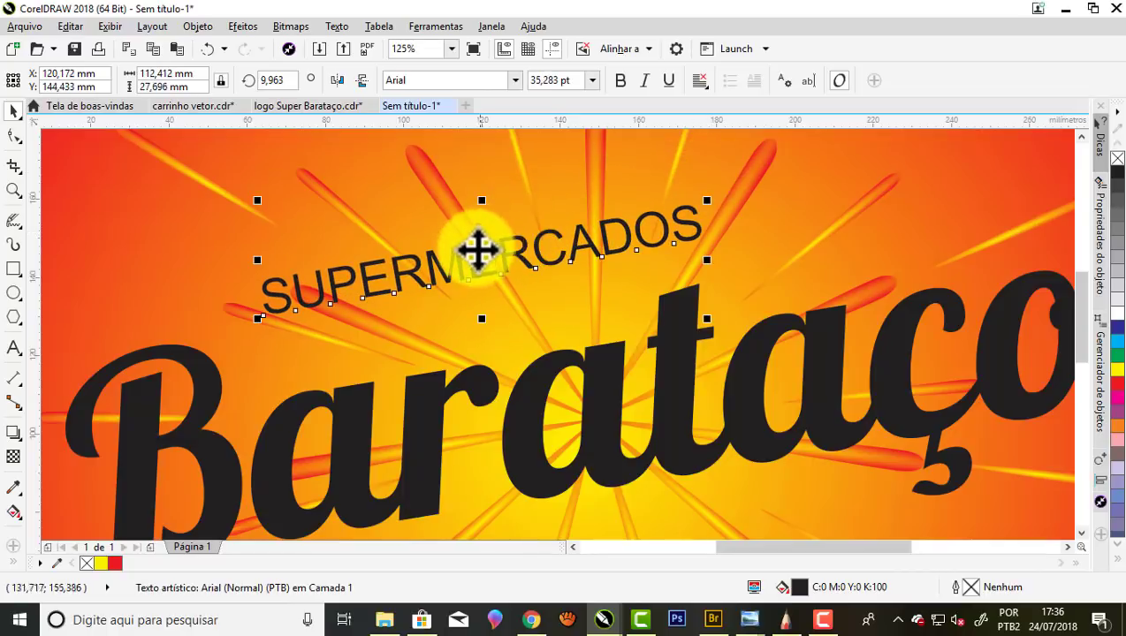
drag(477, 252, 428, 286)
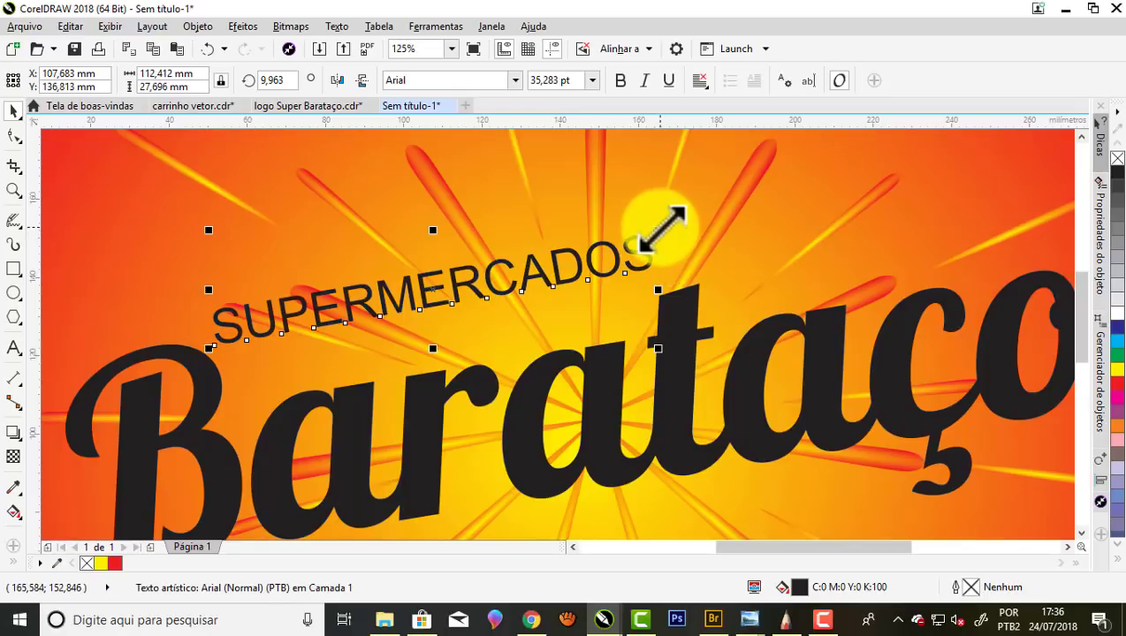
Shrink SUPERMERCADOS to 29,708 pt and nudge it just above Barataço
drag(658, 229, 589, 248)
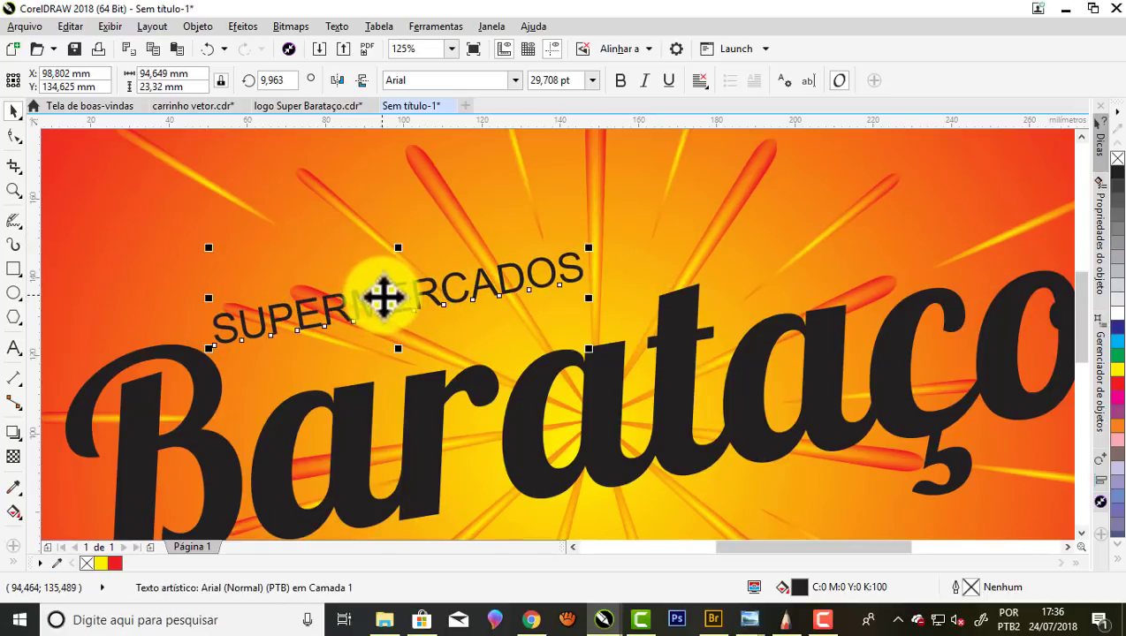
click(394, 319)
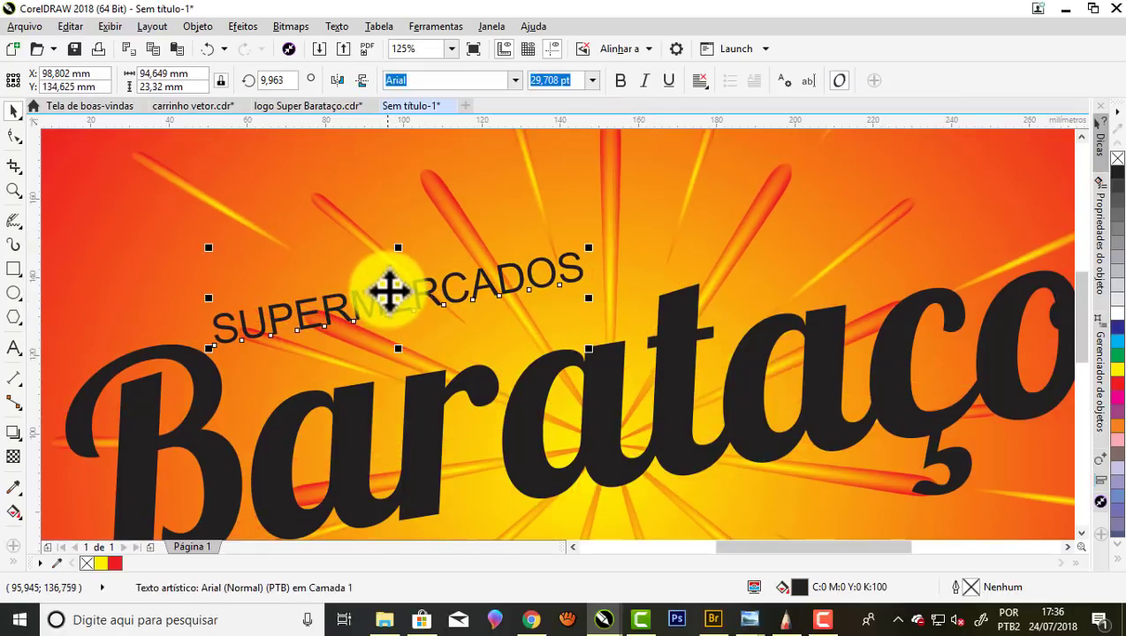
drag(389, 290, 426, 326)
scroll(433, 314, down, 3)
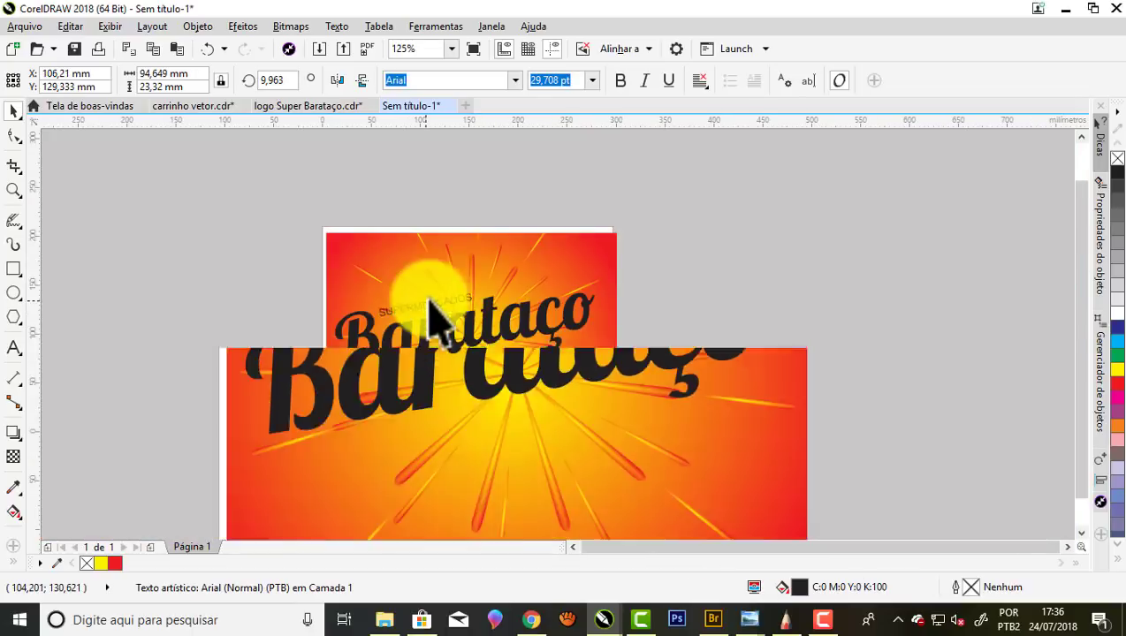
click(414, 271)
scroll(351, 259, up, 2)
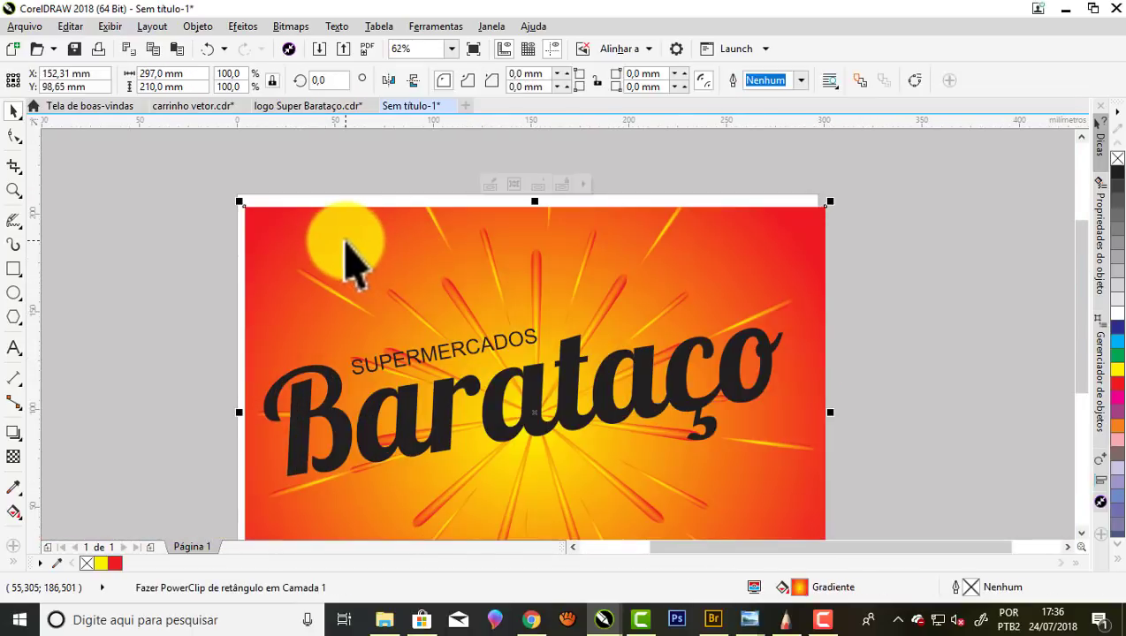
Fill the Barataço text with white
click(176, 251)
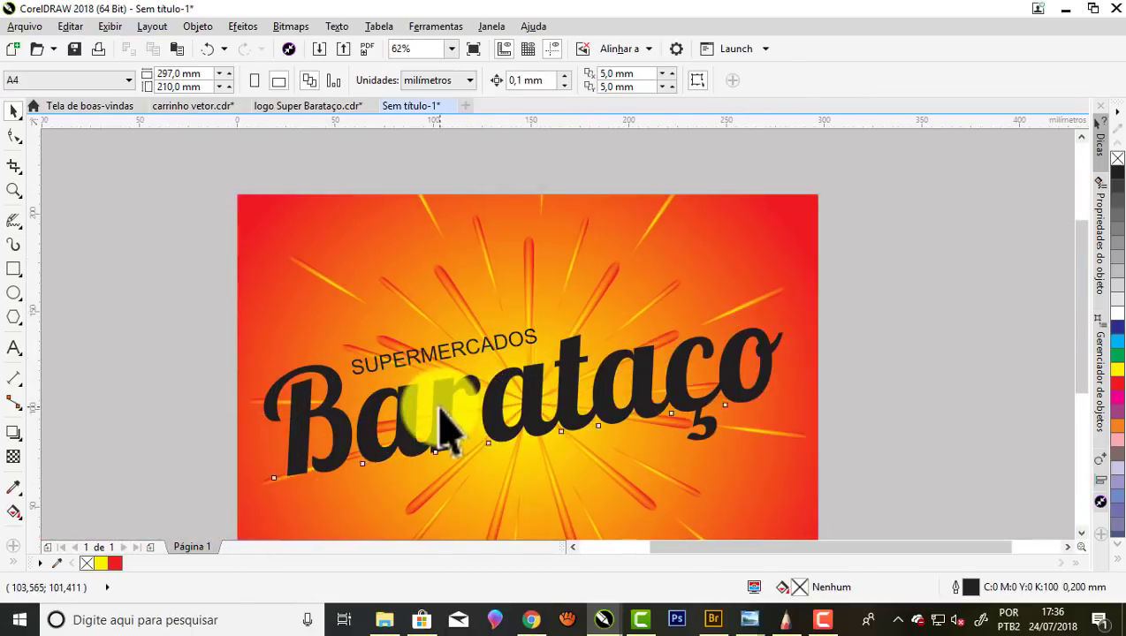
double_click(439, 411)
key(ctrl+space)
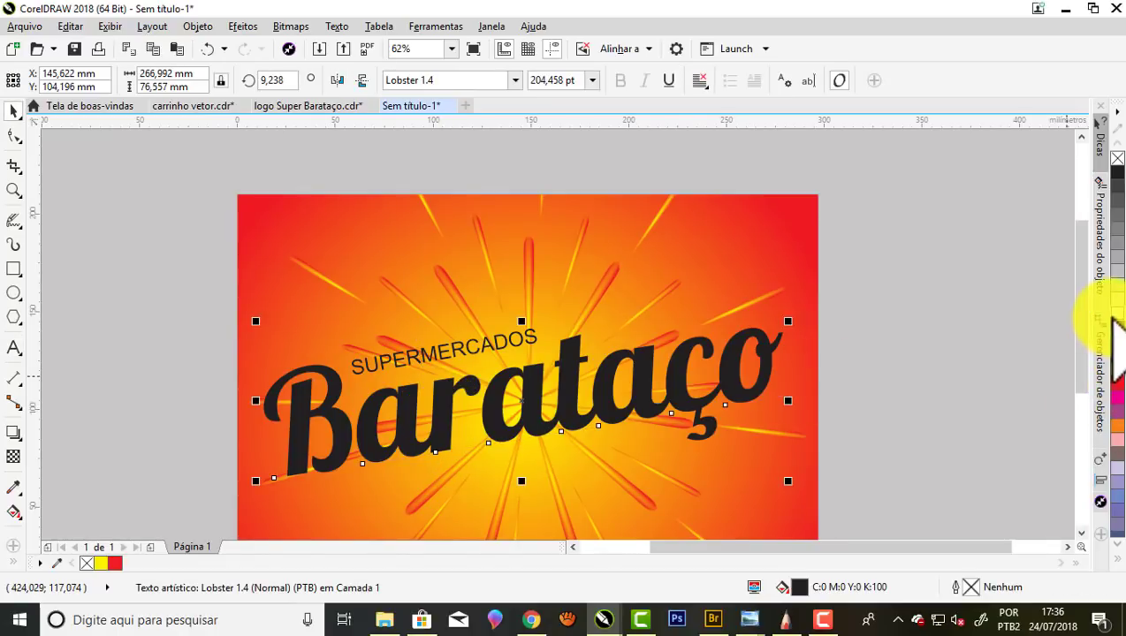
click(1116, 311)
click(911, 327)
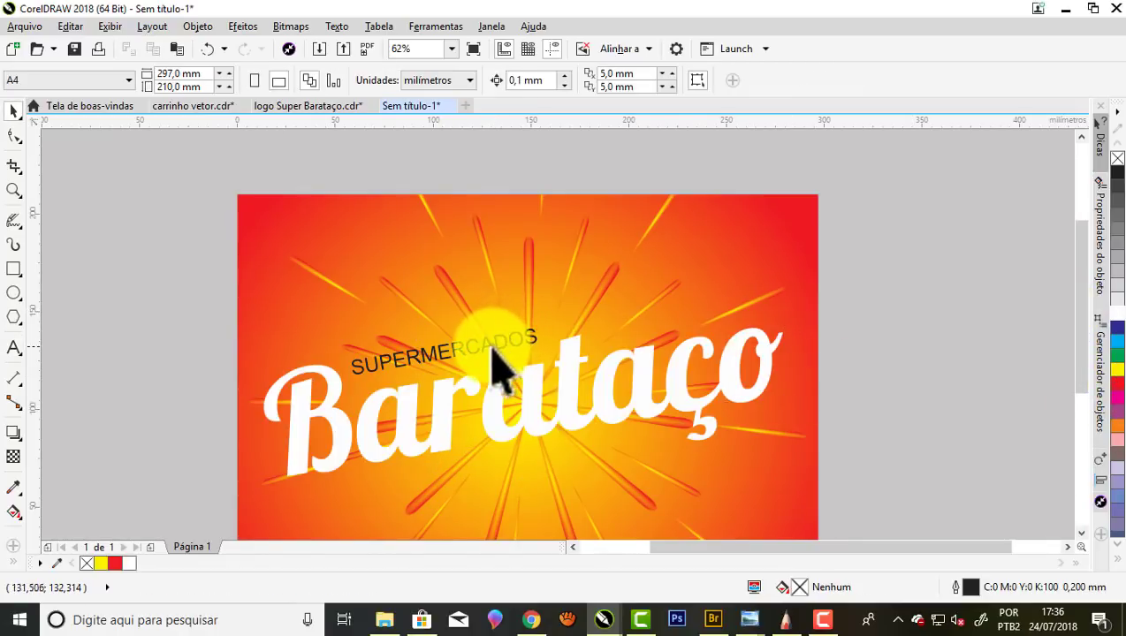
Set SUPERMERCADOS to Lobster 1.4 with a white fill
click(495, 362)
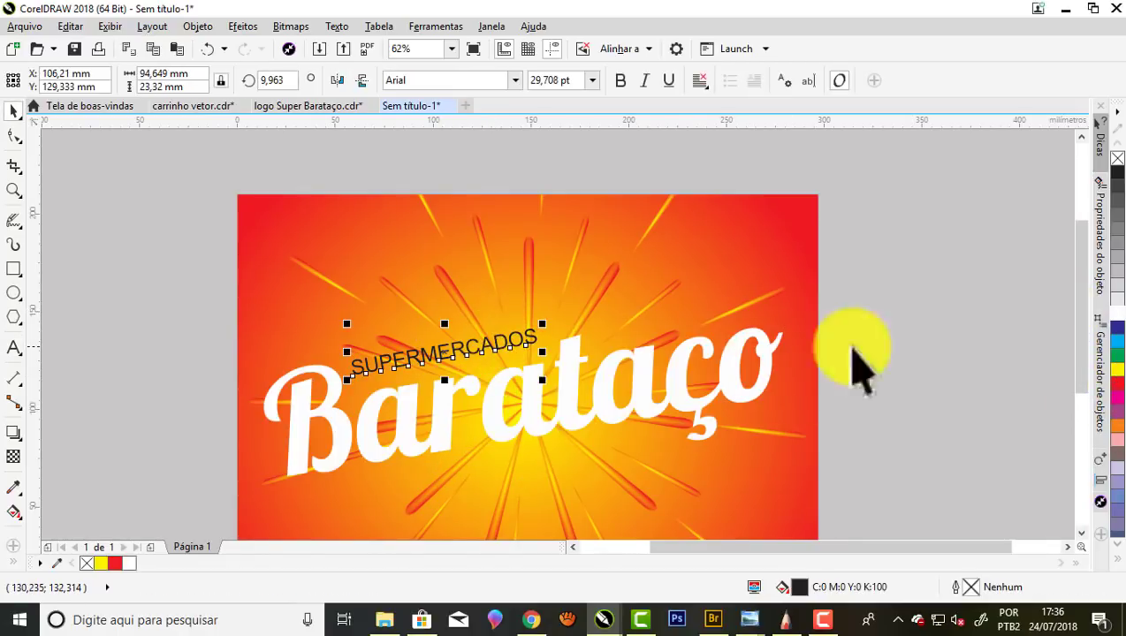
click(515, 81)
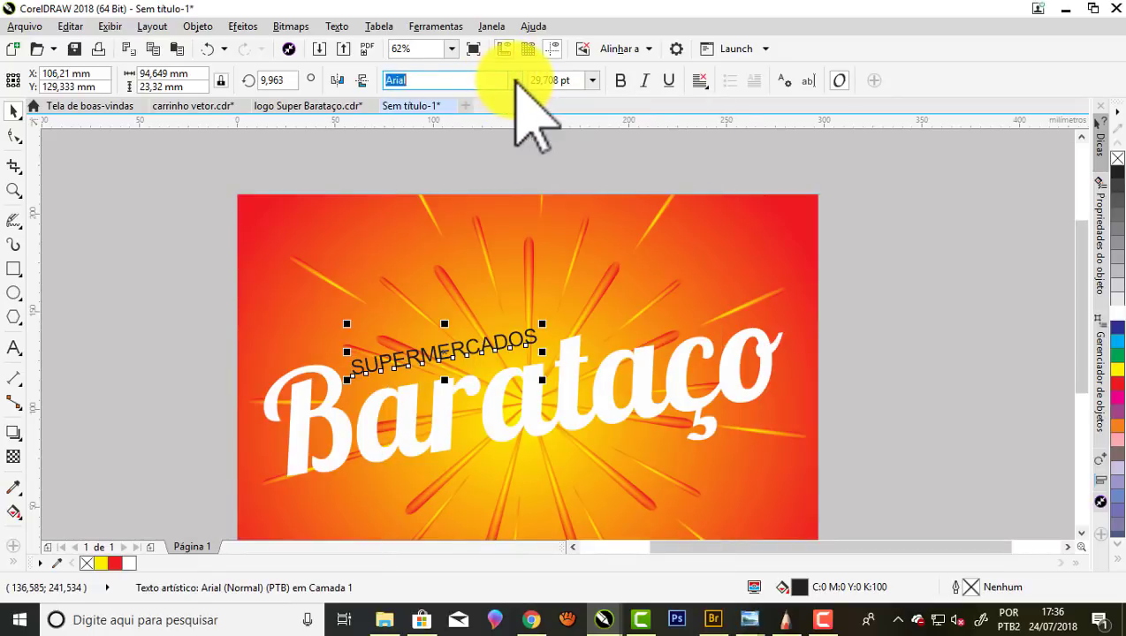
click(516, 82)
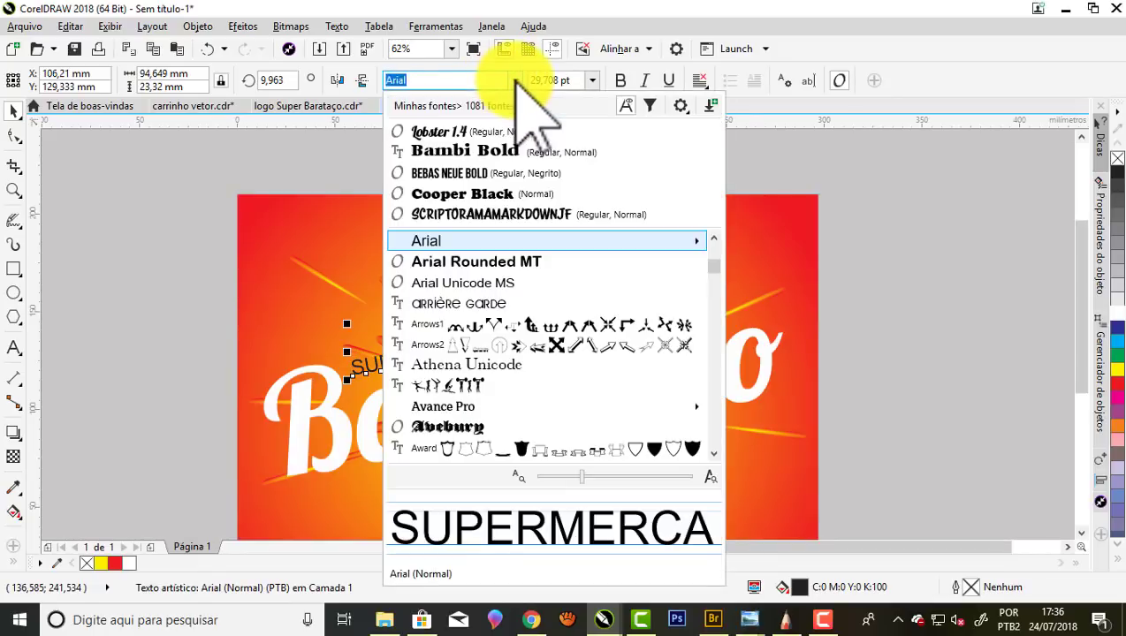
click(429, 129)
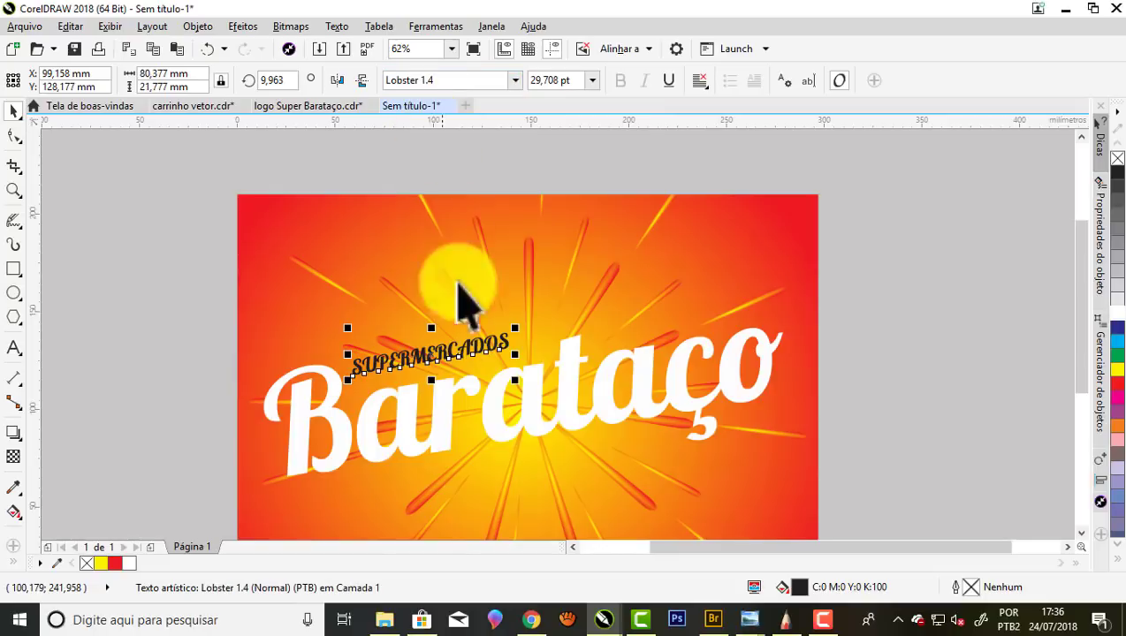
click(1114, 313)
Convert it to sentence case 'Supermercados' and enlarge it to about 49.9 pt
click(336, 26)
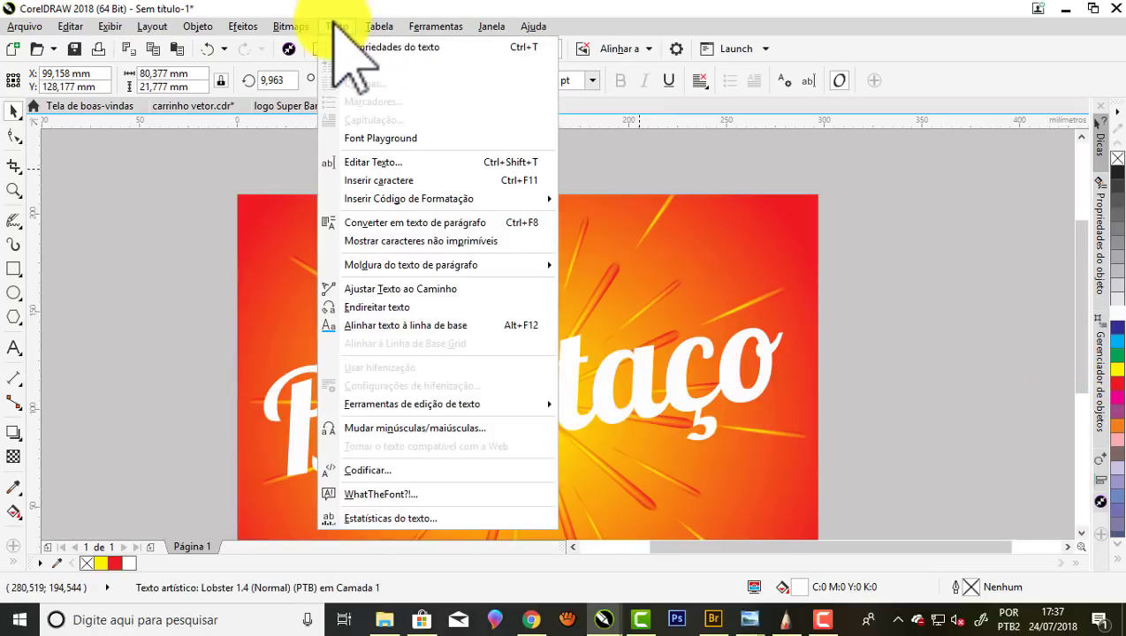
click(376, 428)
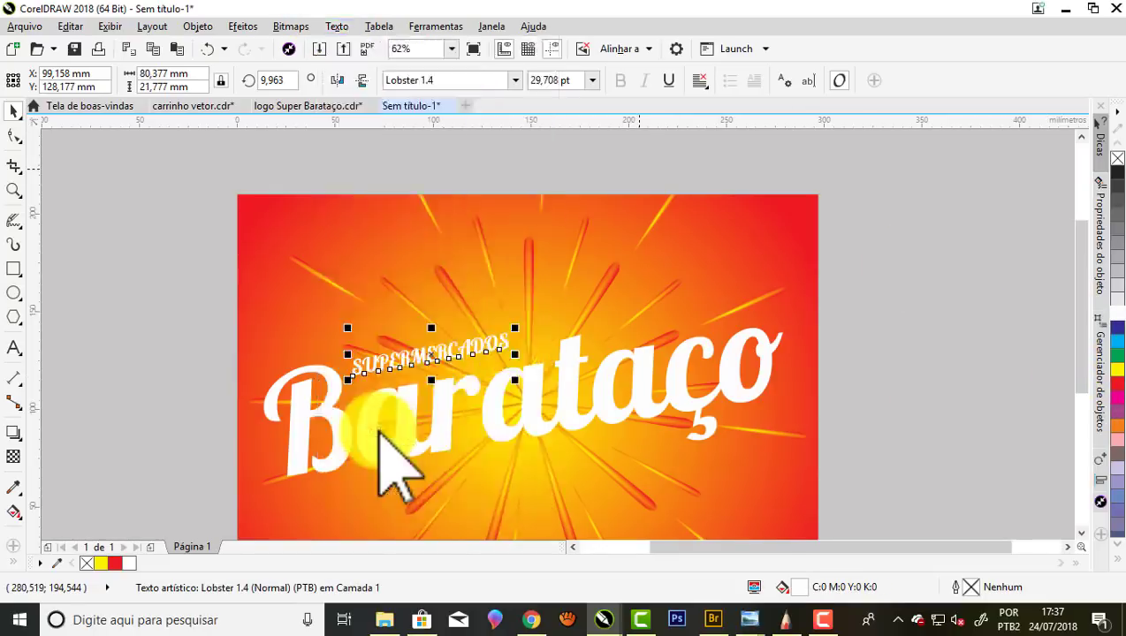
click(502, 346)
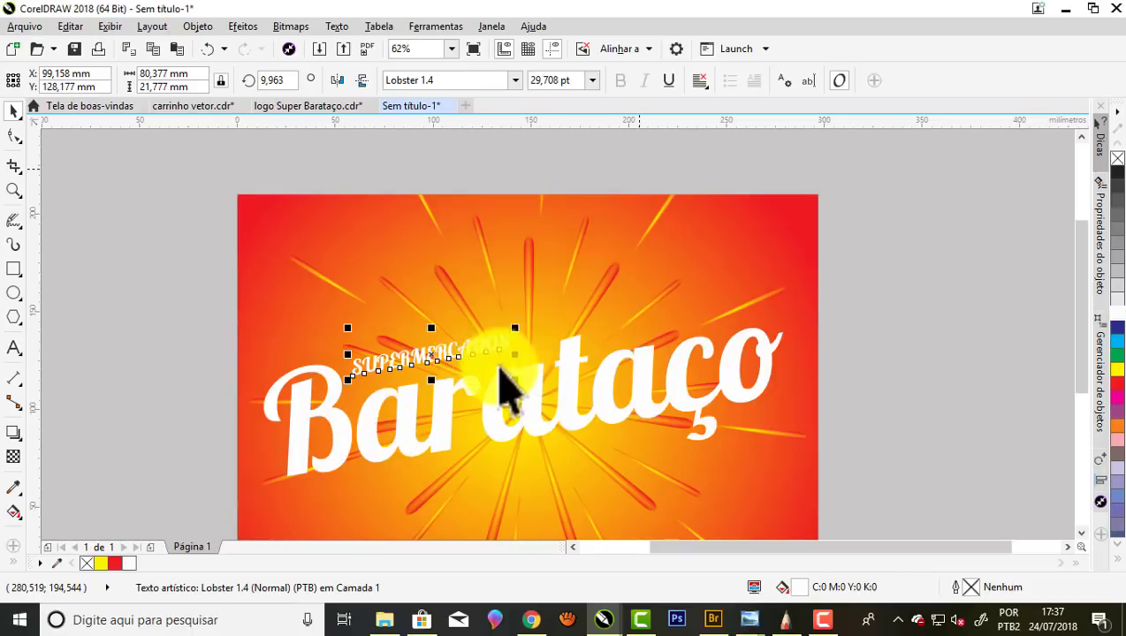
drag(482, 338, 553, 316)
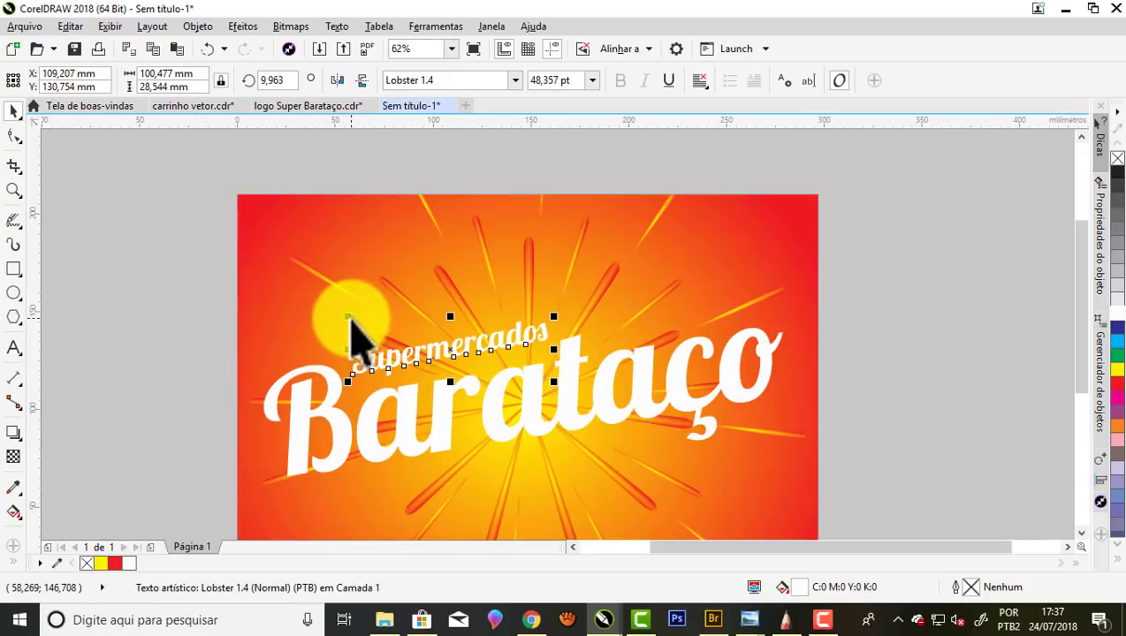
drag(350, 315, 343, 315)
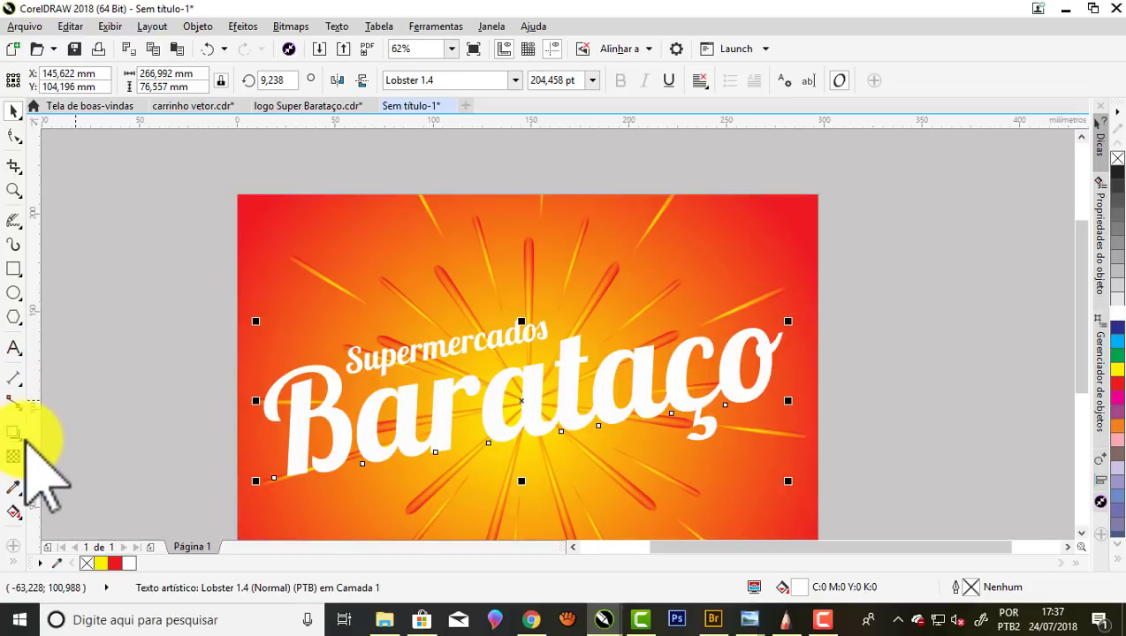
Add a red outer contour (Contorno externo) to Barataço with a 5,04 mm offset
click(21, 437)
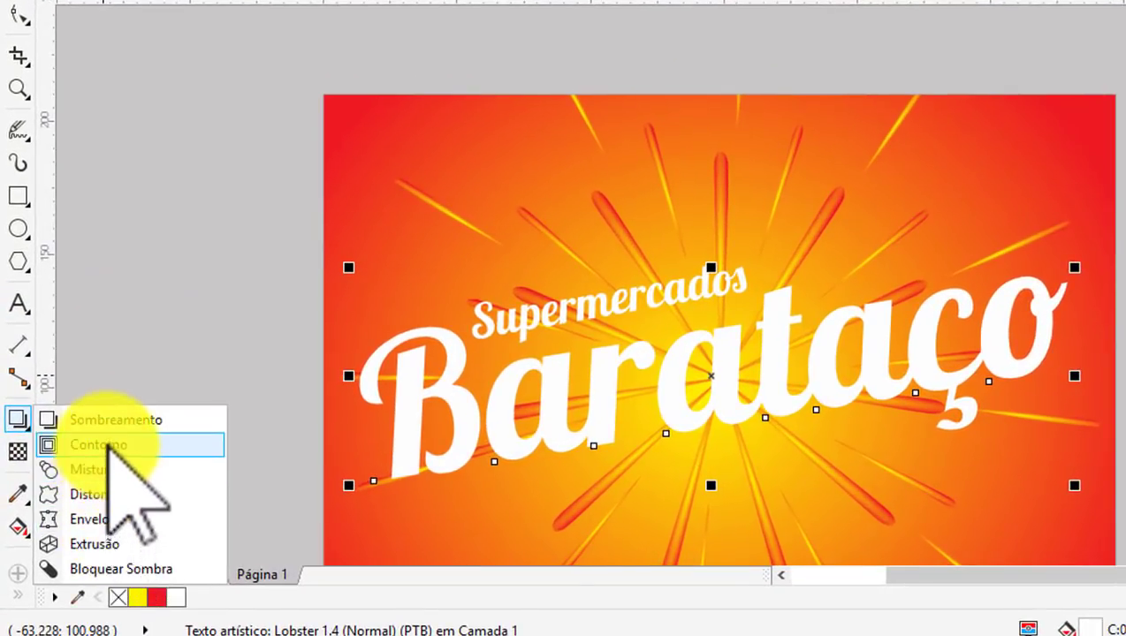
click(108, 445)
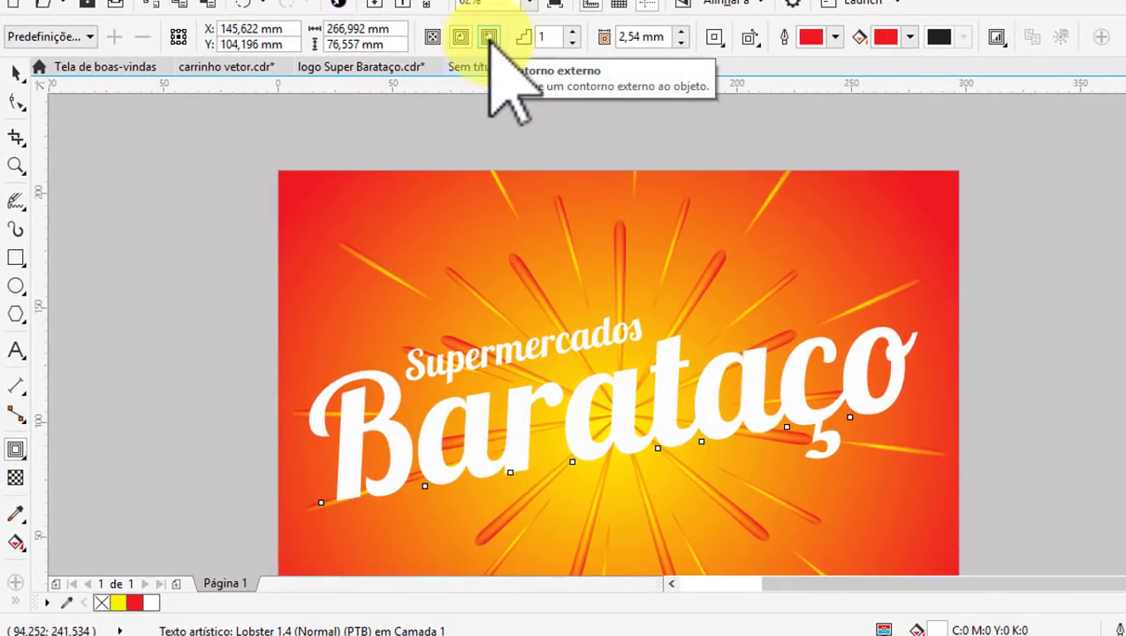
click(489, 36)
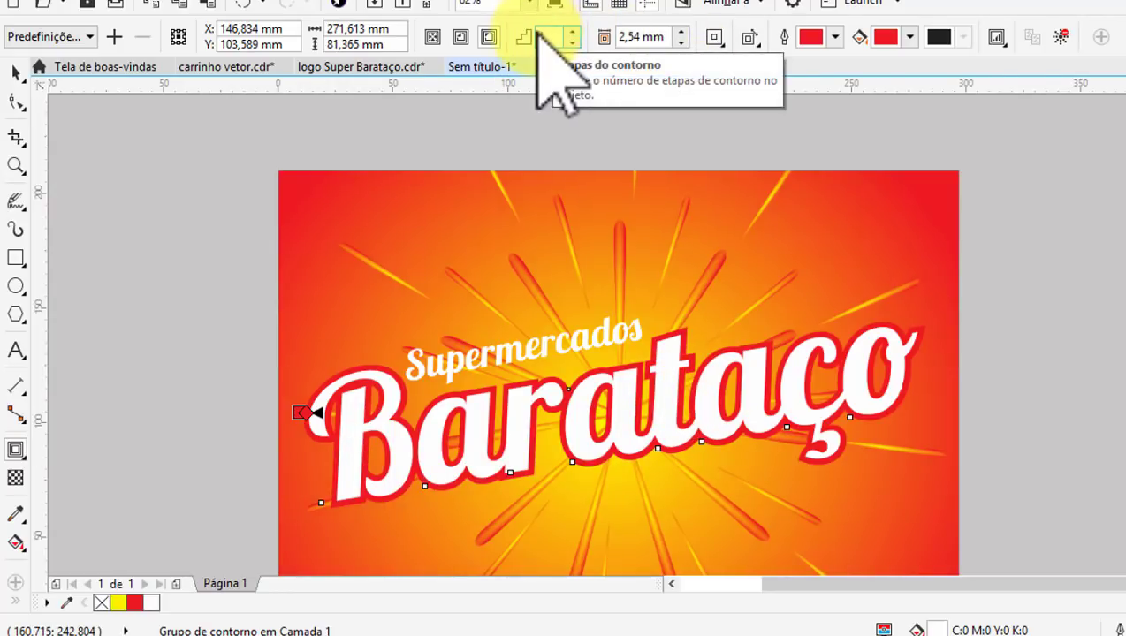
click(682, 32)
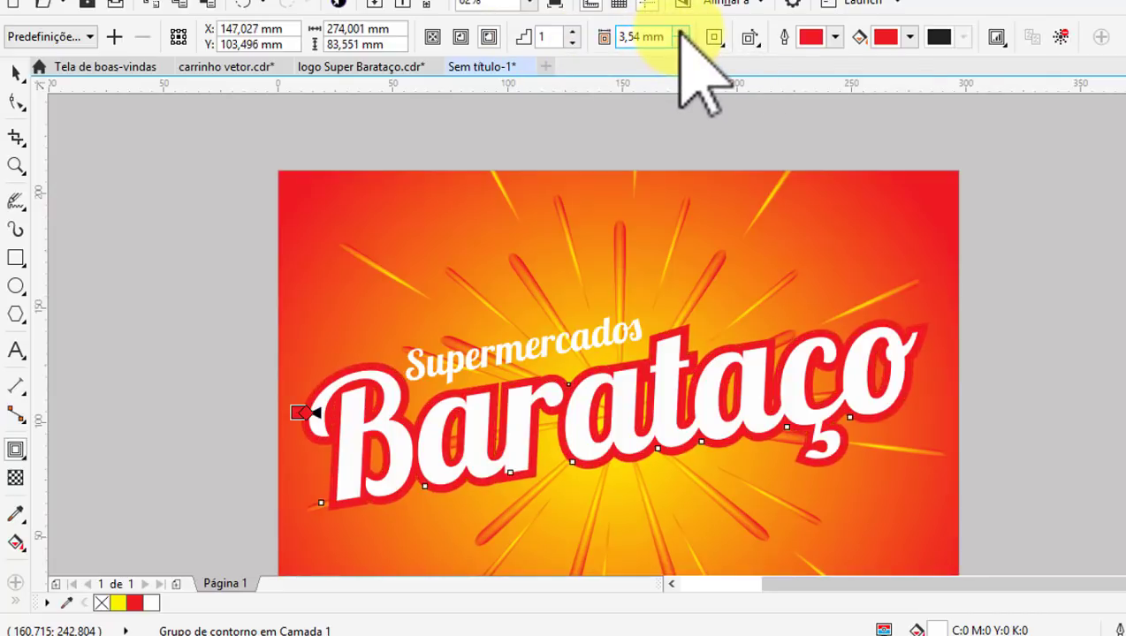
click(681, 33)
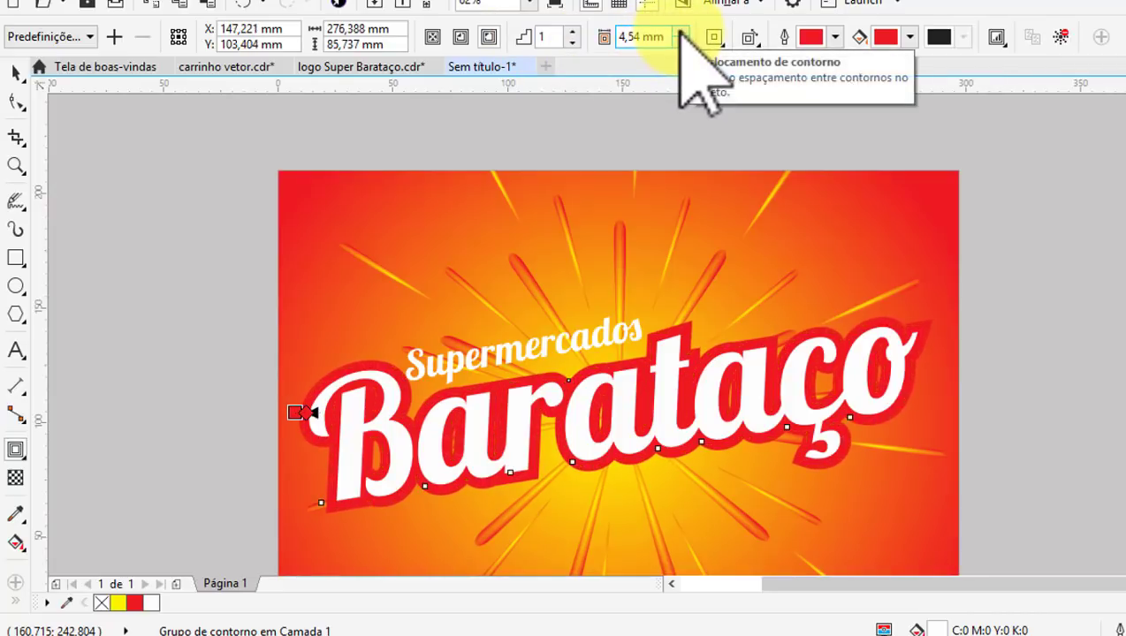
click(680, 33)
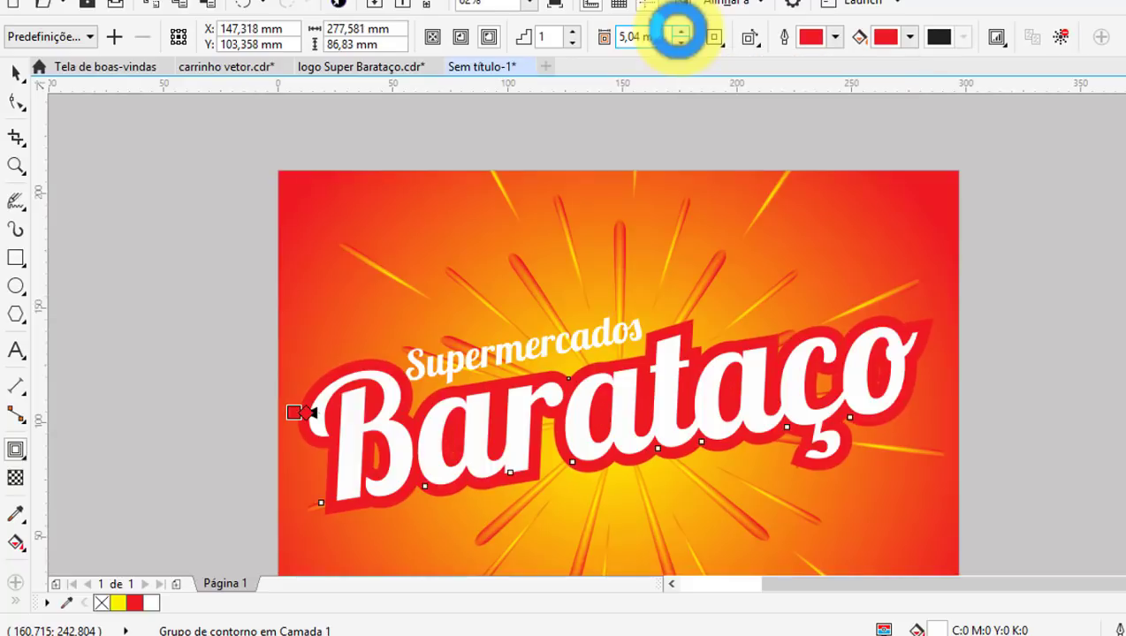
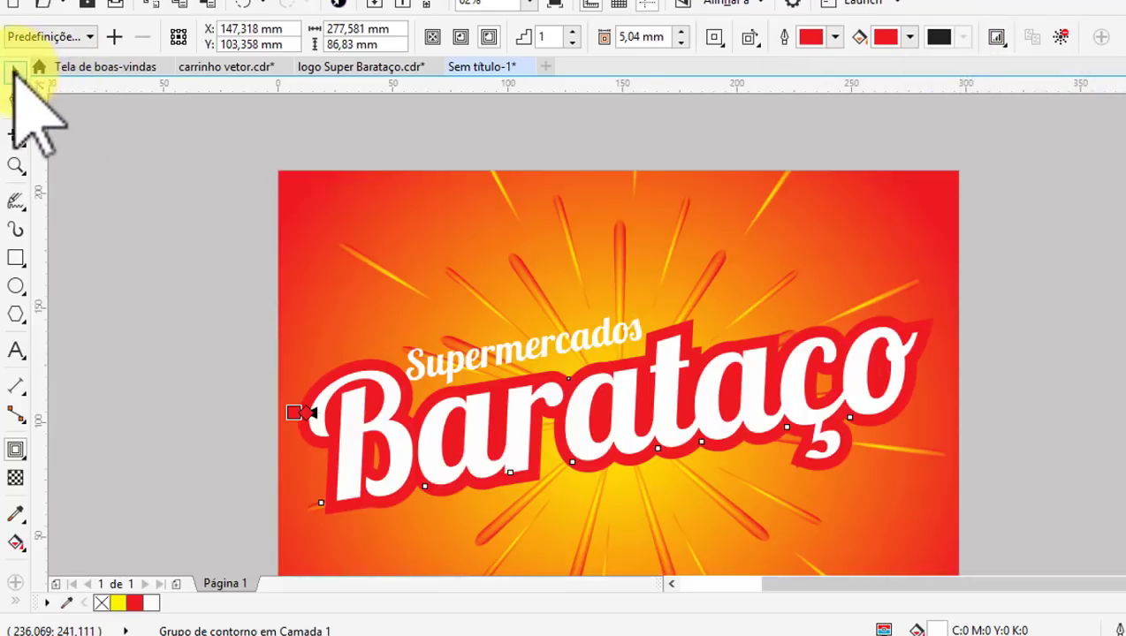
Give the curved Supermercados text an outside red contour of about 1.5 mm, matching Barataço
click(17, 74)
click(115, 221)
scroll(521, 389, up, 3)
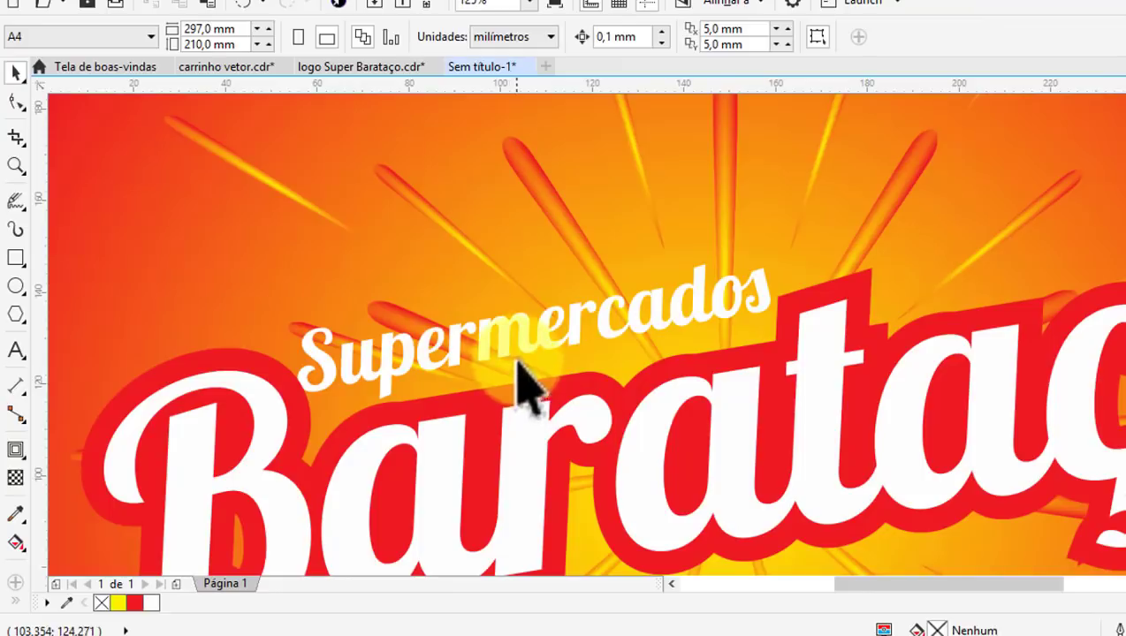
click(533, 352)
scroll(541, 348, down, 3)
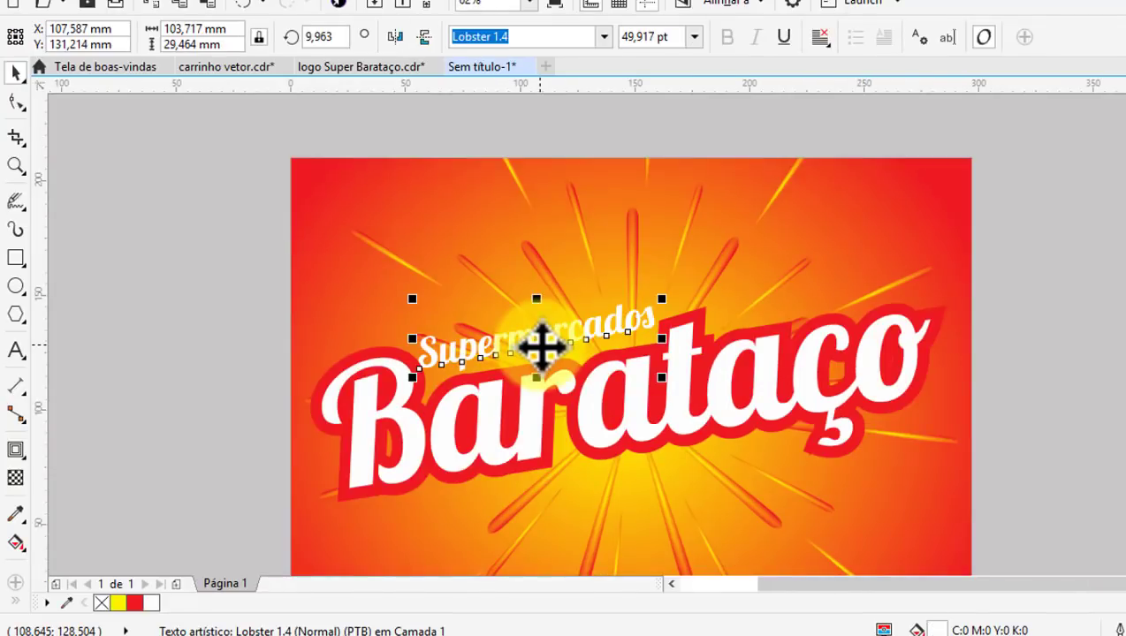
click(16, 450)
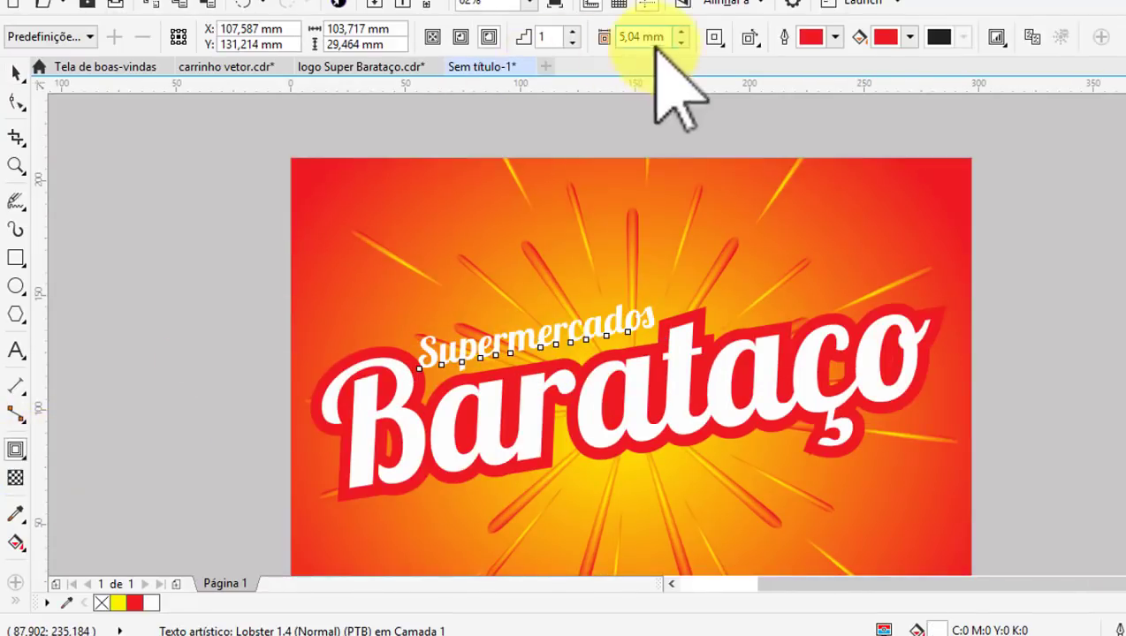
click(489, 36)
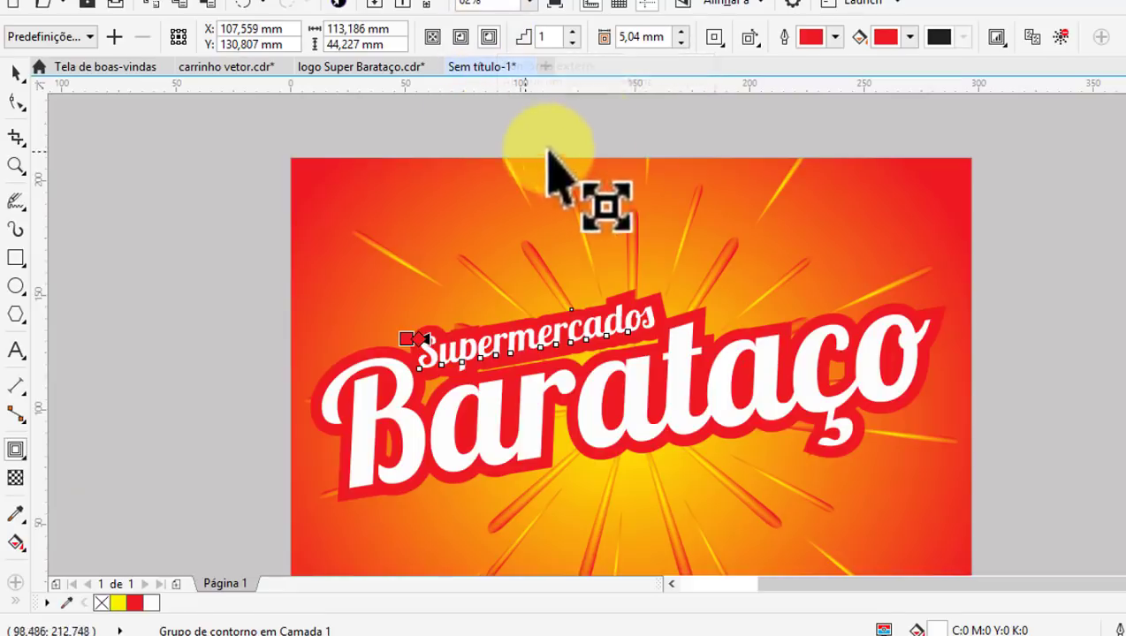
click(681, 42)
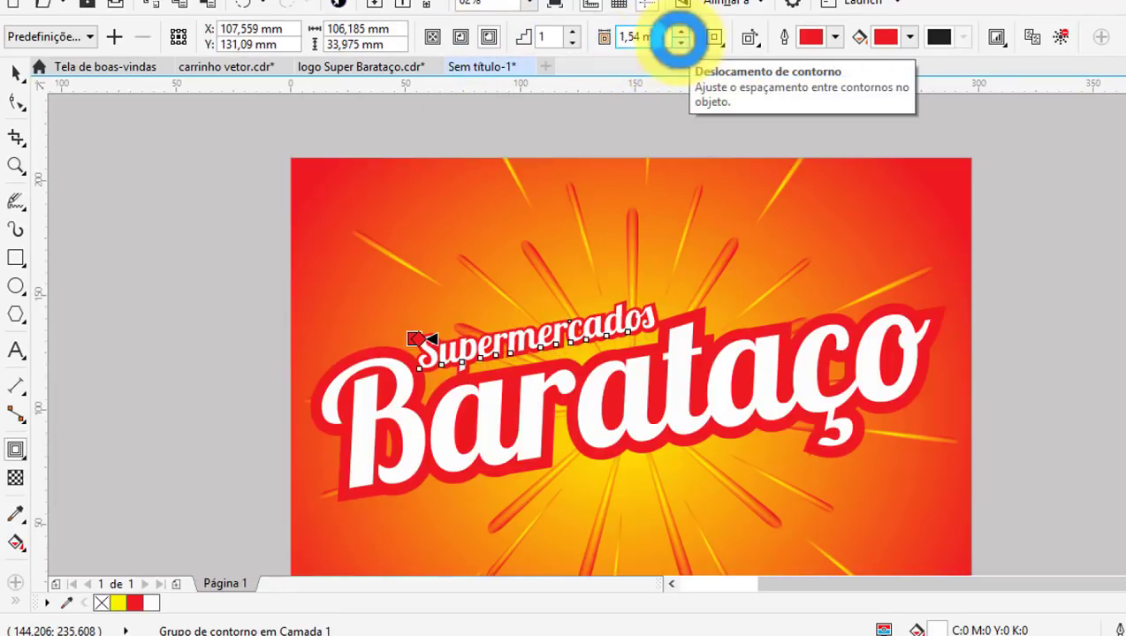
click(16, 72)
click(501, 291)
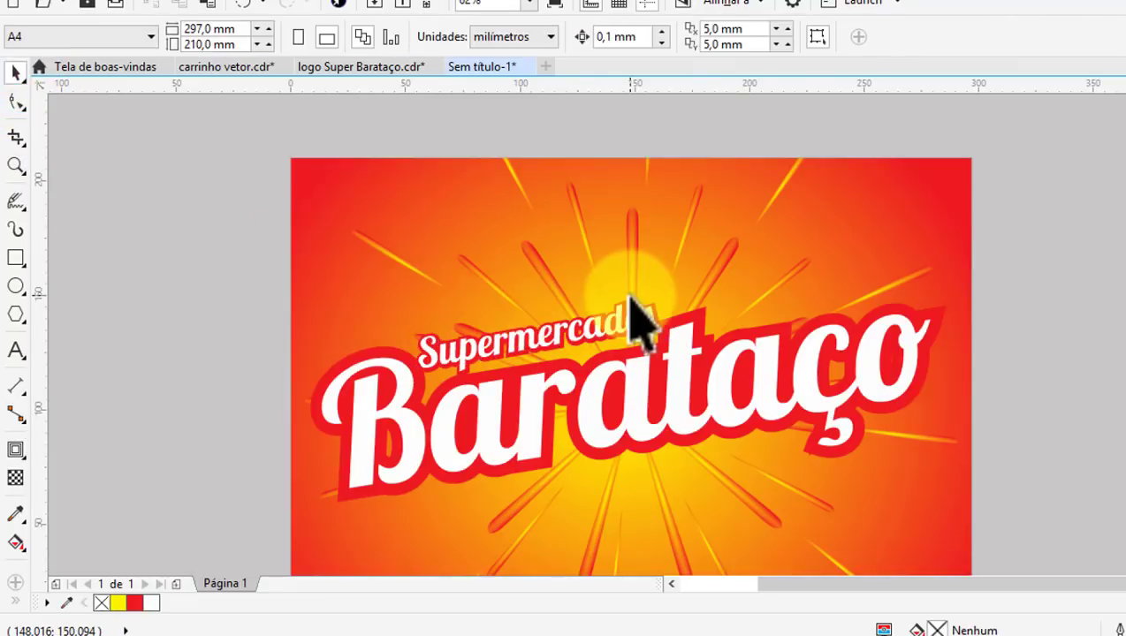
scroll(634, 389, down, 2)
scroll(646, 397, up, 2)
scroll(641, 389, up, 1)
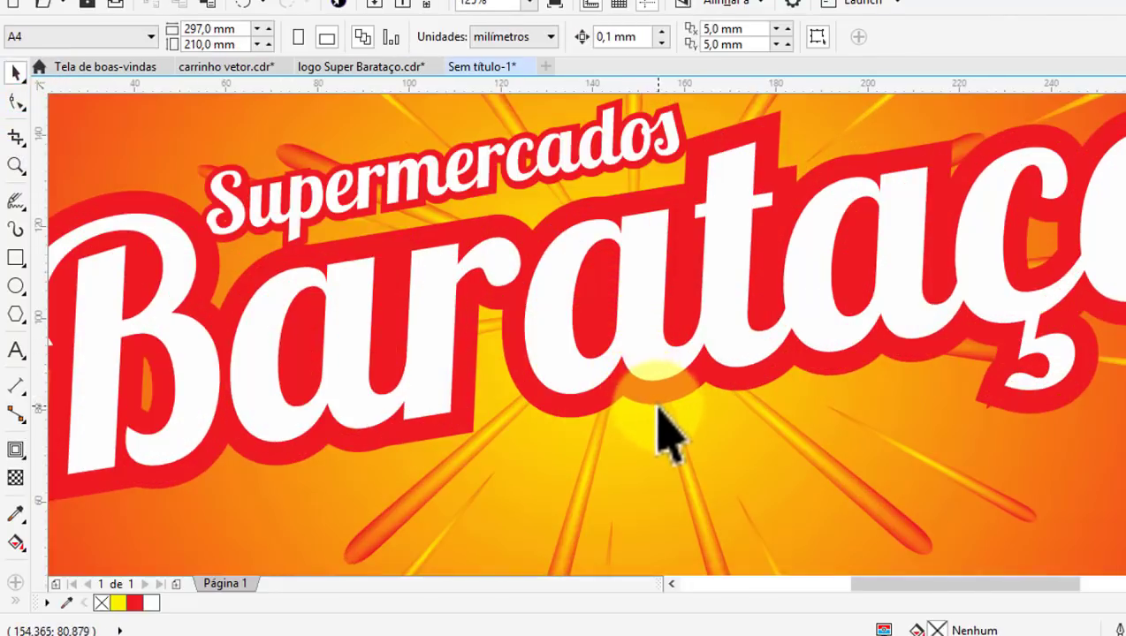
Break the Barataço contour group apart so the red contour is a standalone curve in place
click(661, 416)
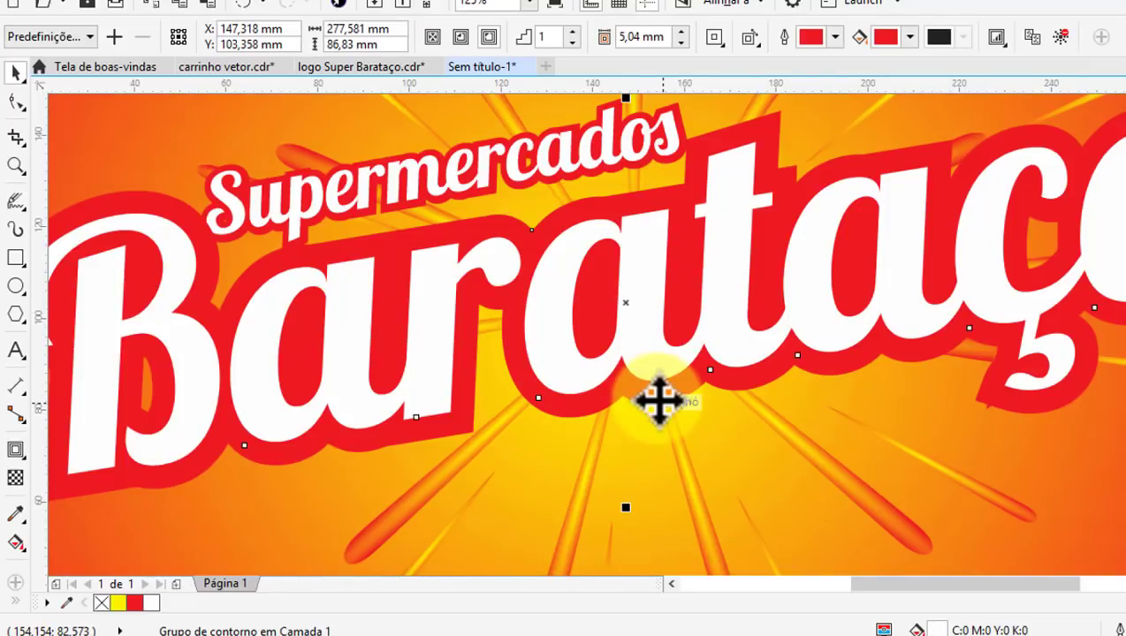
right_click(659, 403)
click(655, 446)
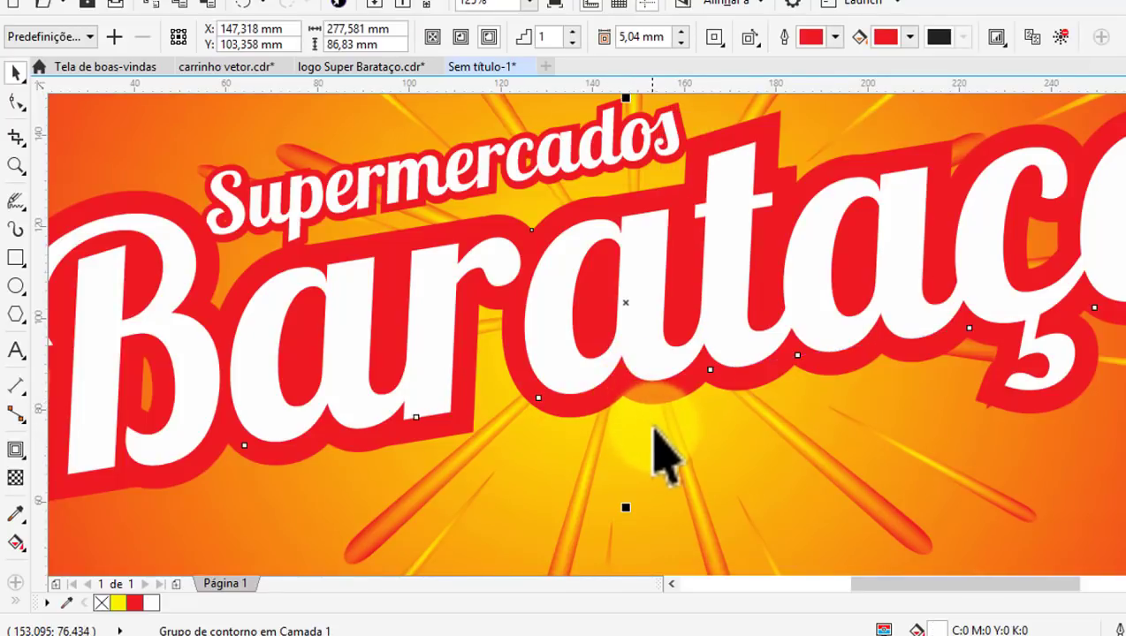
click(655, 431)
click(652, 400)
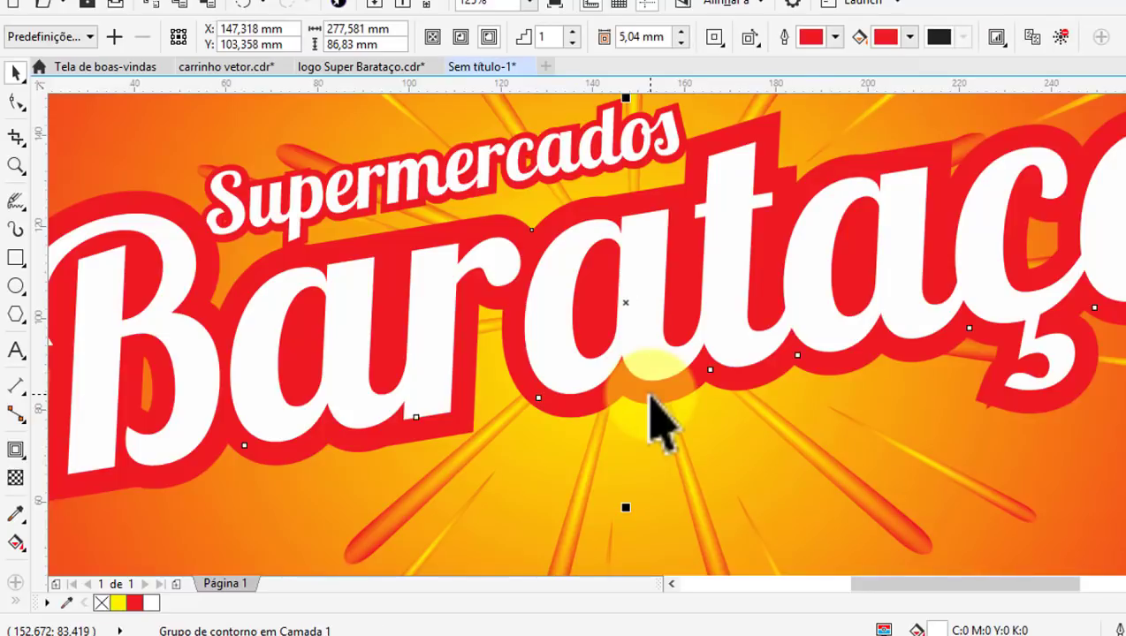
right_click(650, 398)
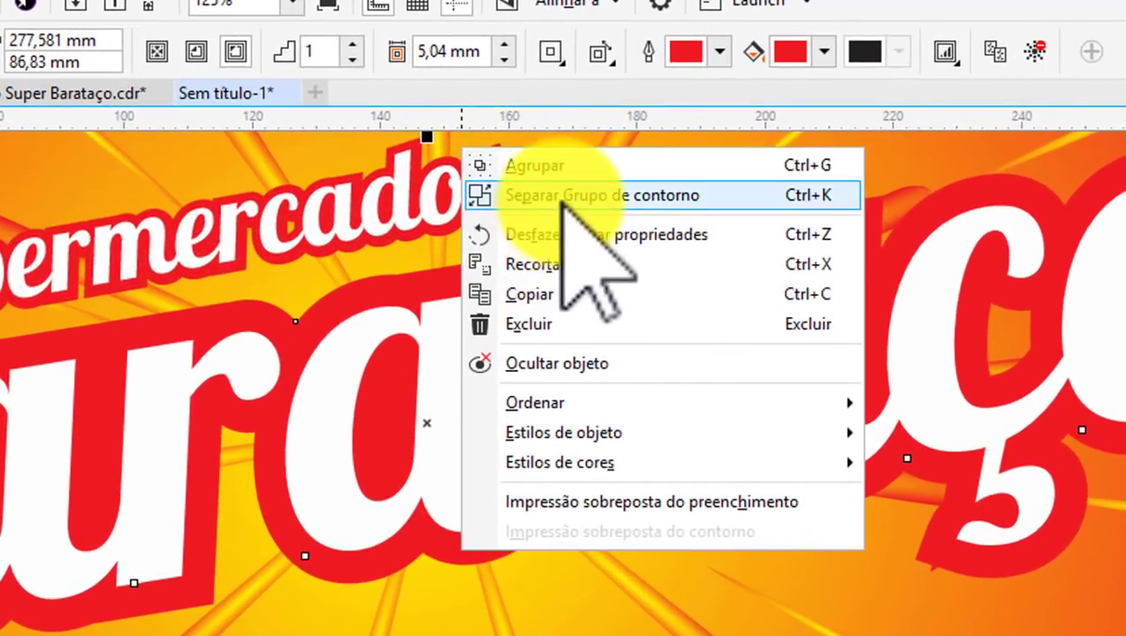
click(561, 197)
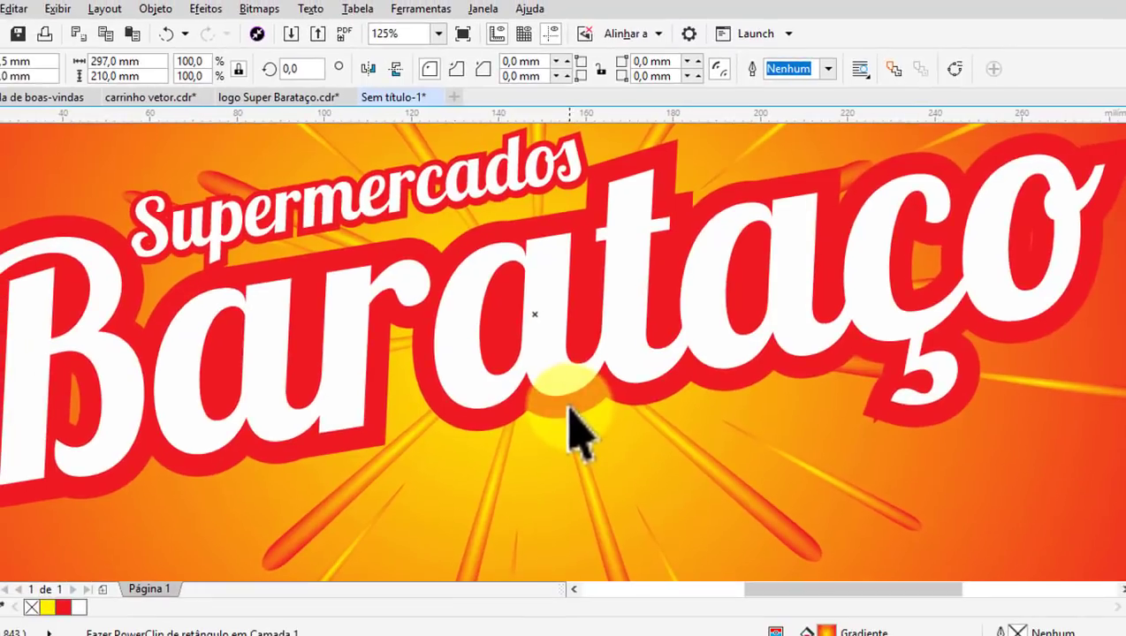
drag(570, 429, 601, 513)
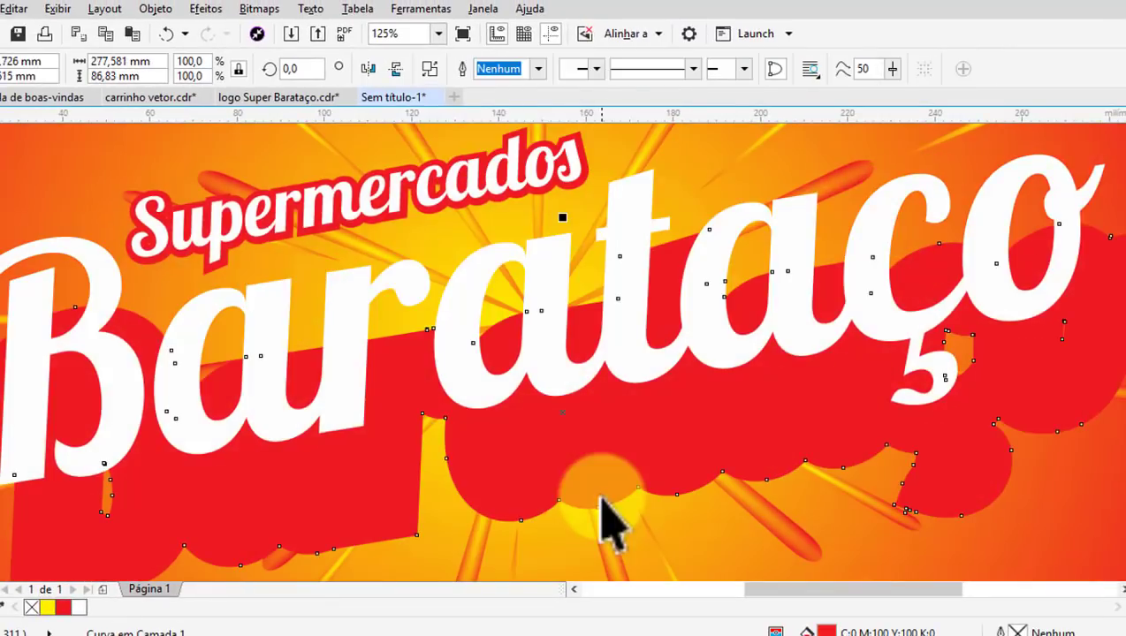
key(ctrl+z)
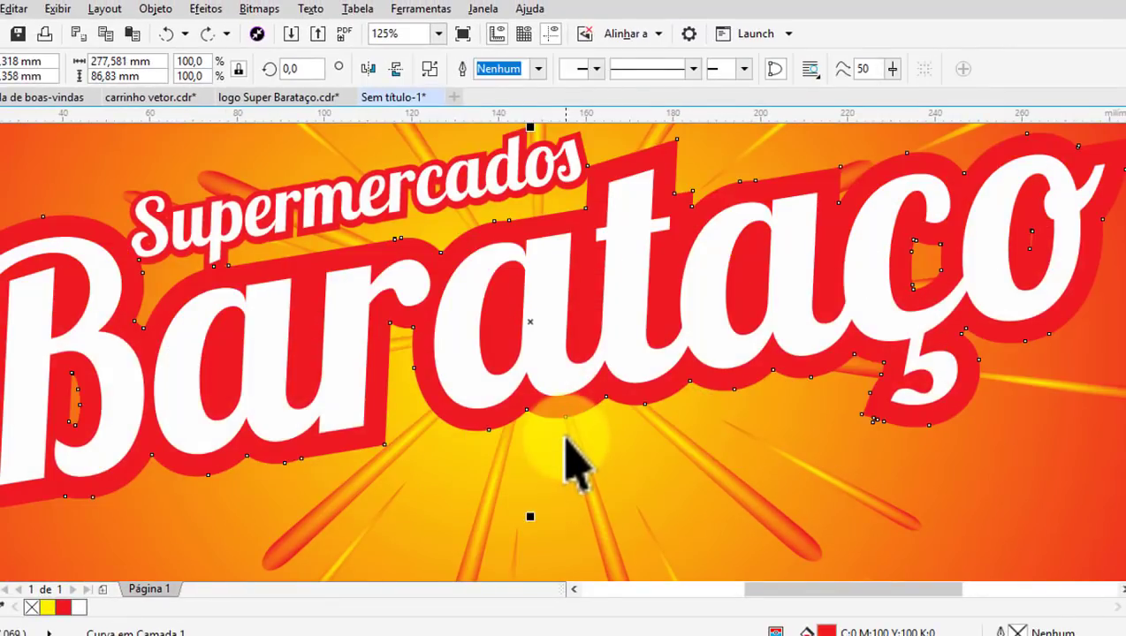
scroll(601, 517, down, 2)
Zoom out, select the red Barataço outline curve, and switch to the Drop Shadow tool
key(z)
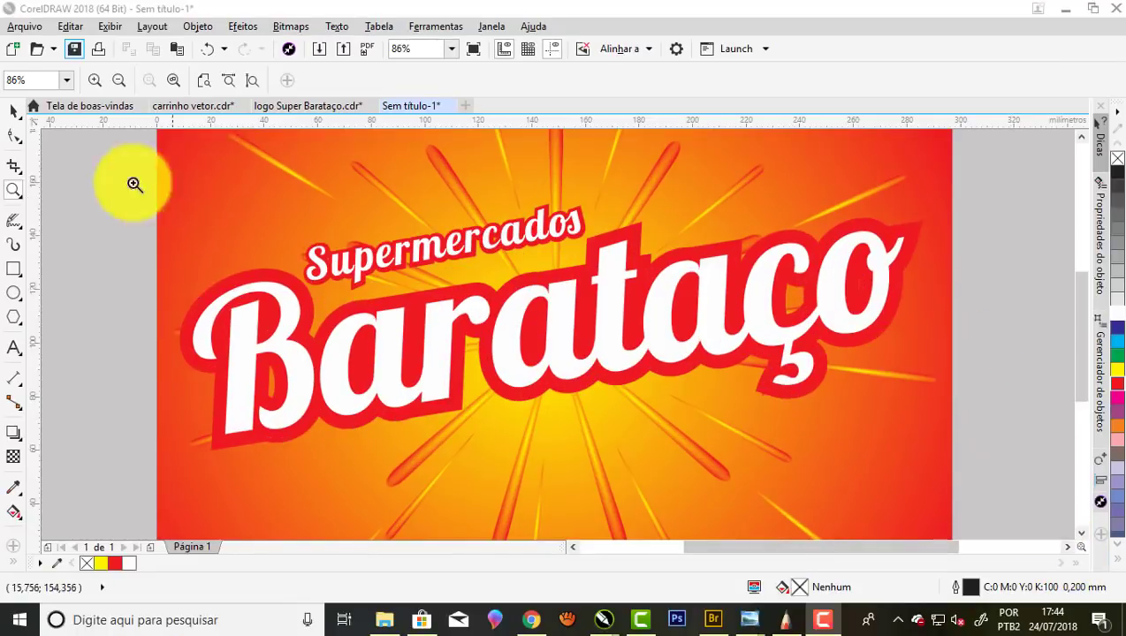
click(13, 113)
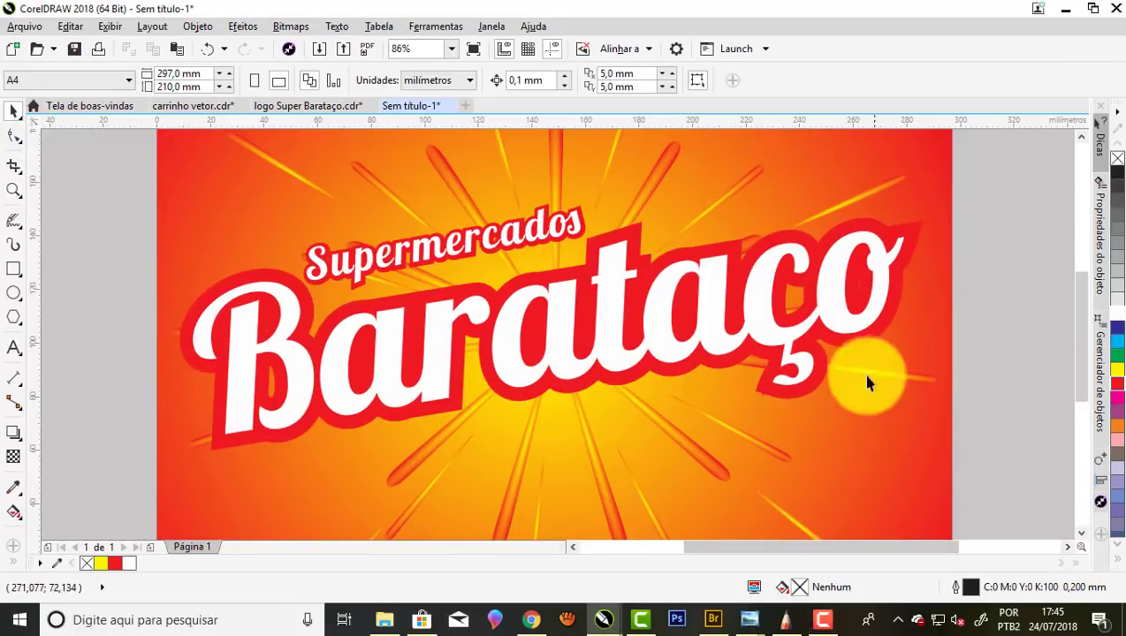
drag(855, 343, 968, 417)
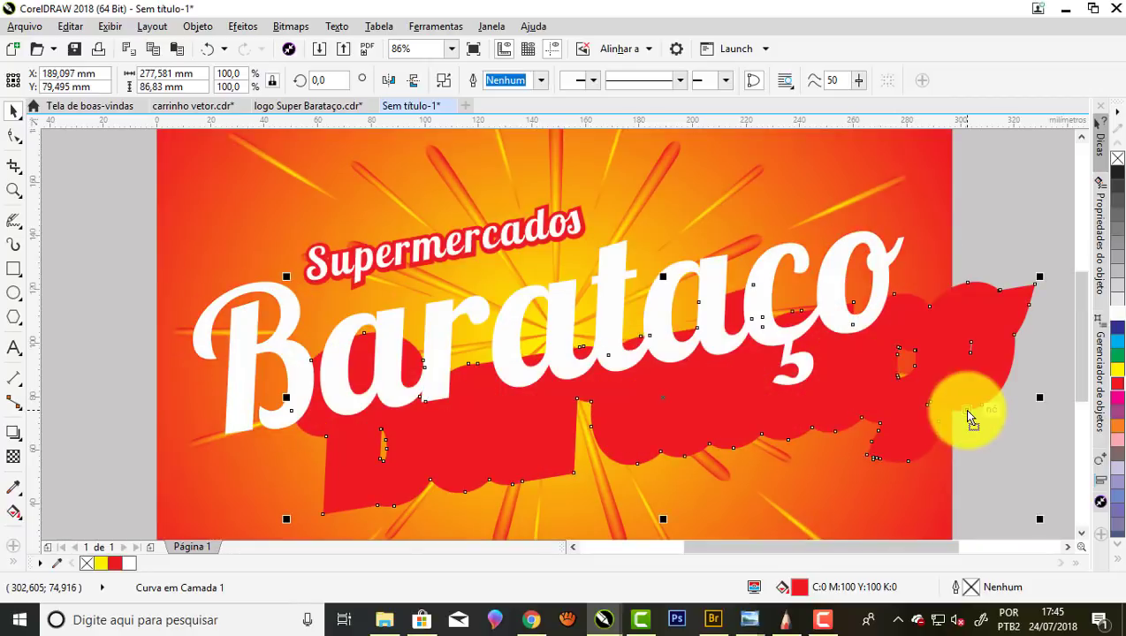
key(ctrl+z)
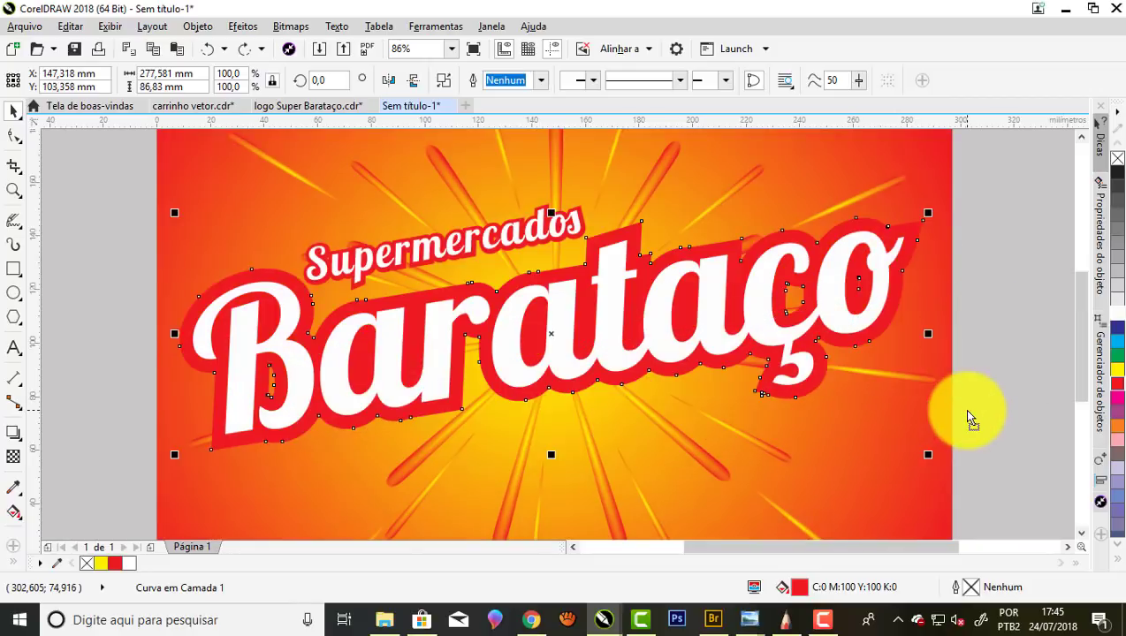
click(18, 437)
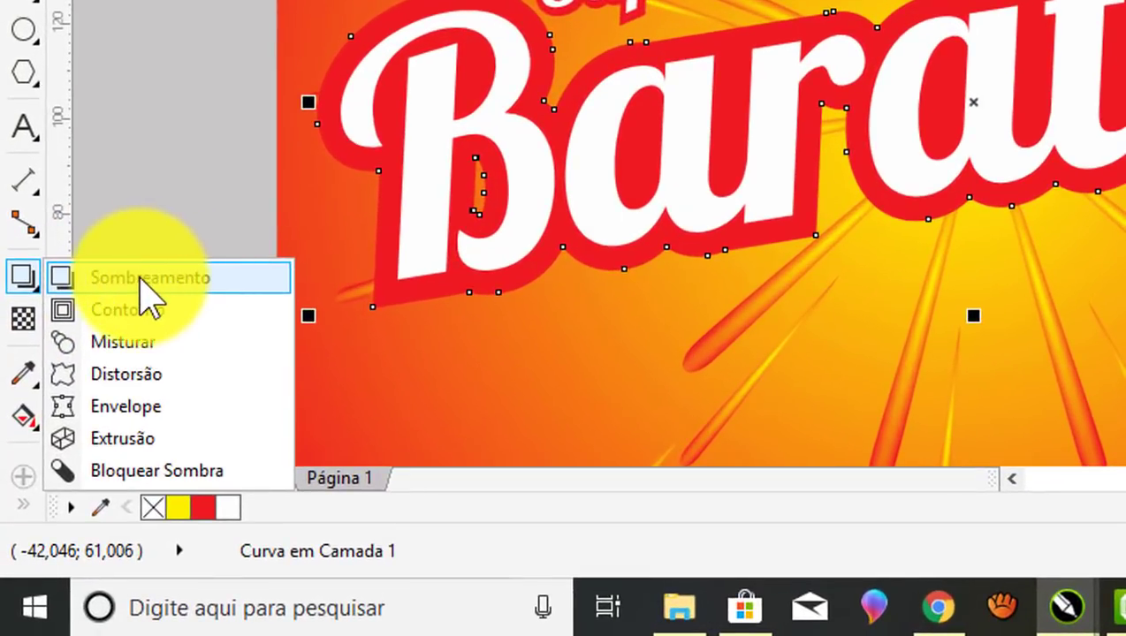
click(141, 281)
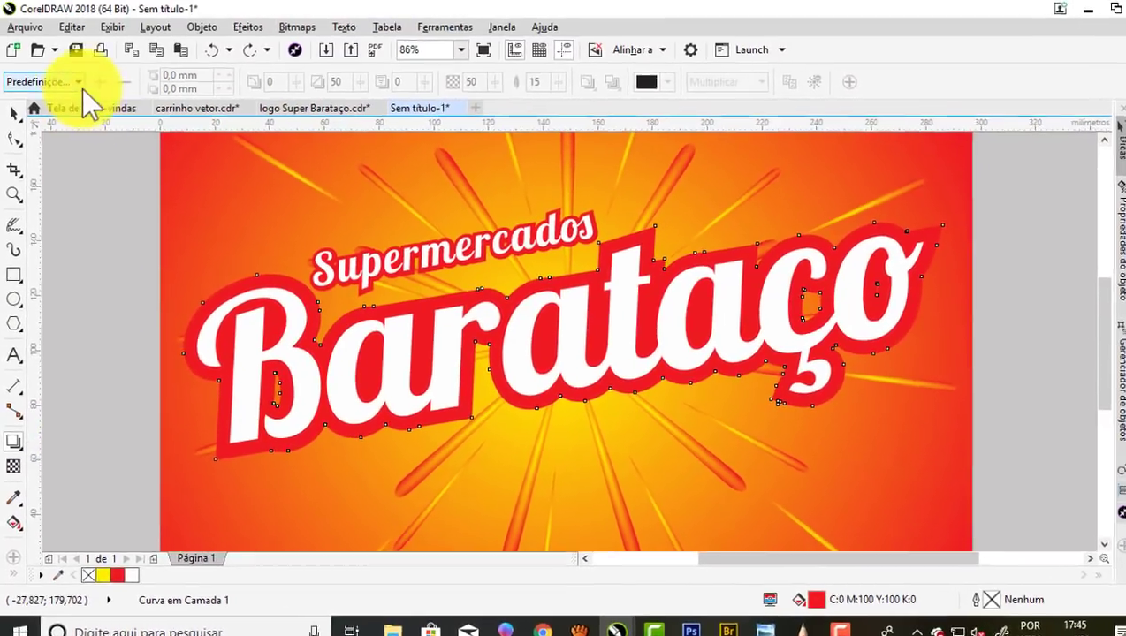
Add a close Plano inferior direito drop shadow to the red outline, opacity 78, feather 1
click(80, 83)
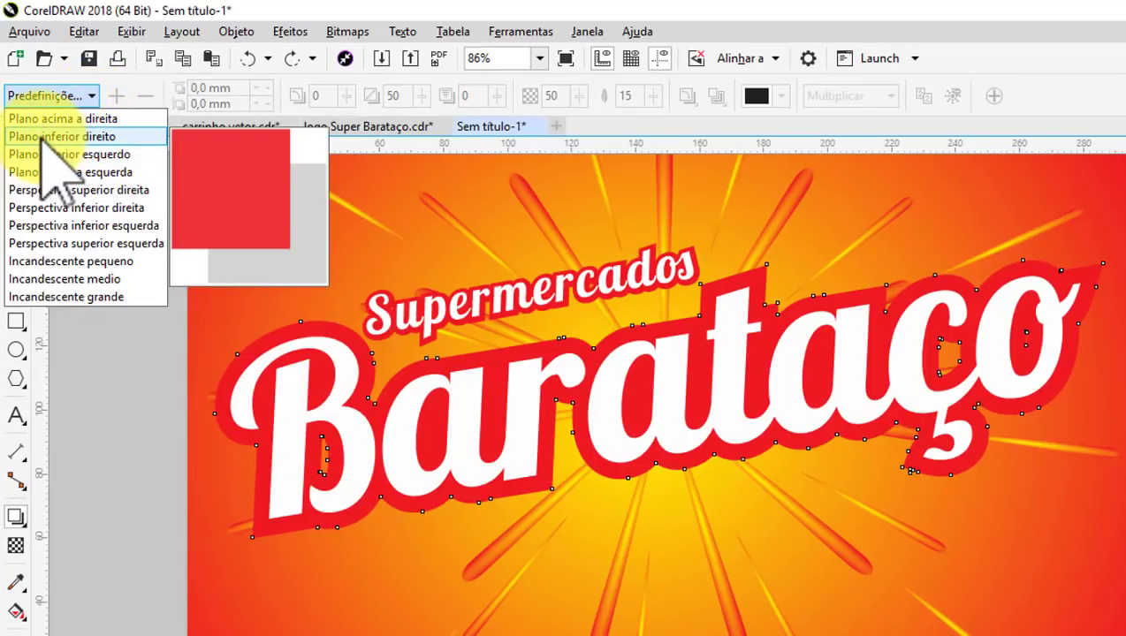
click(42, 137)
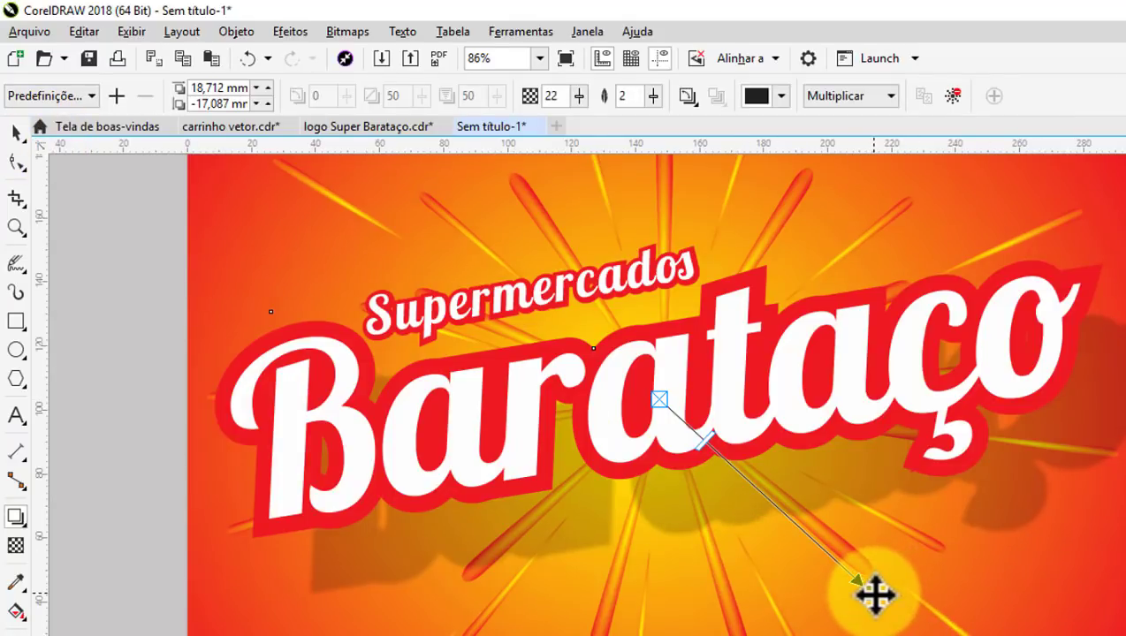
drag(874, 594, 820, 550)
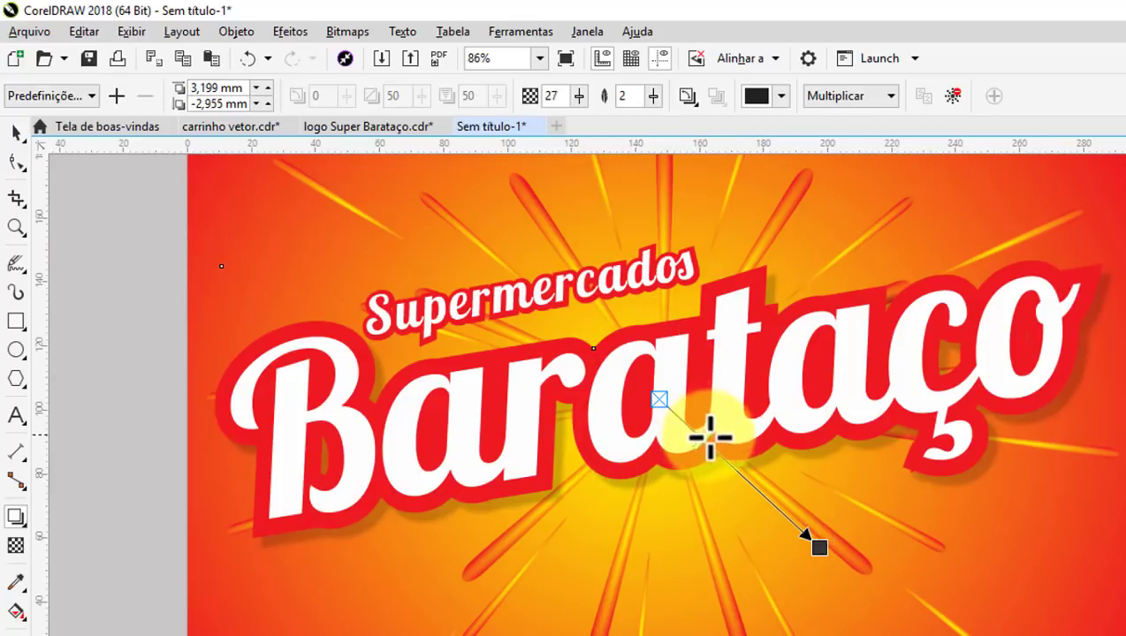
drag(709, 438, 778, 487)
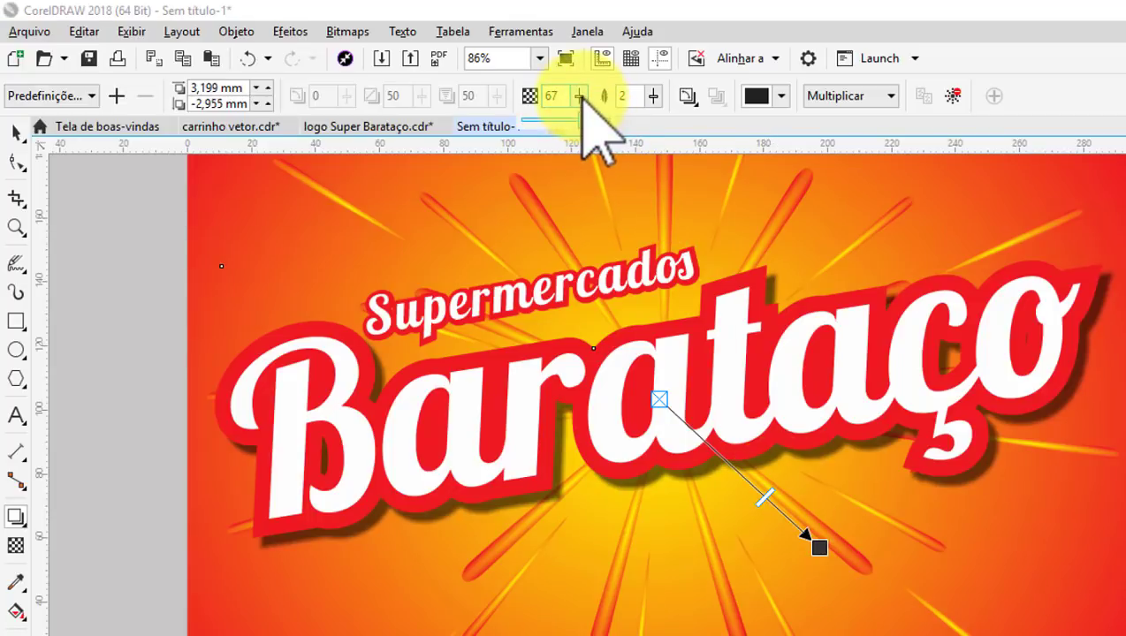
drag(555, 119, 619, 124)
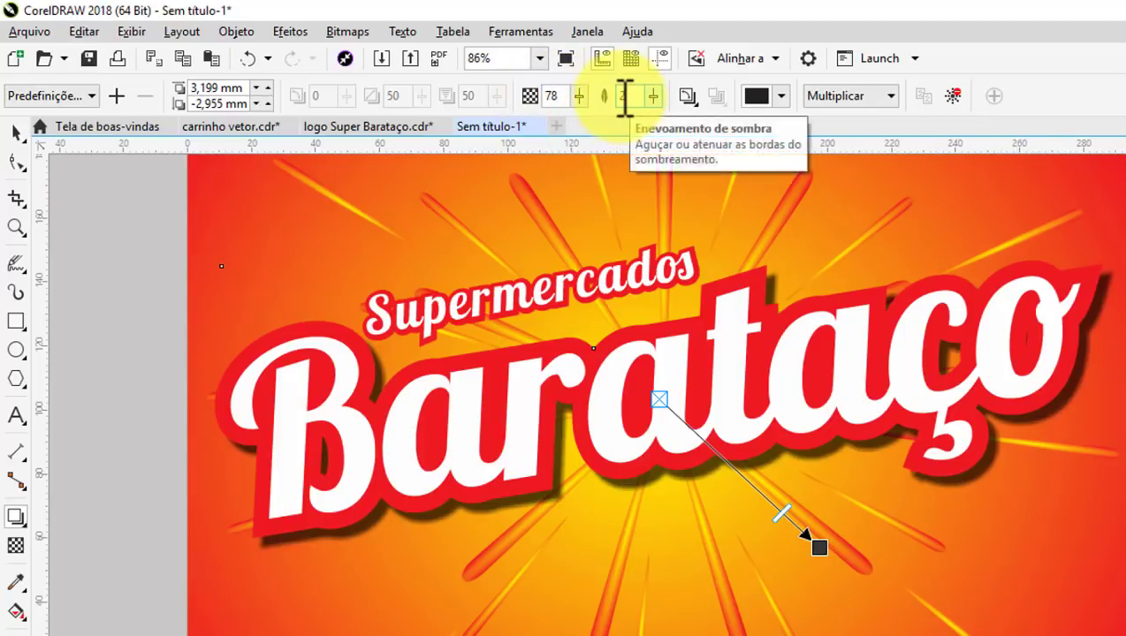
click(653, 102)
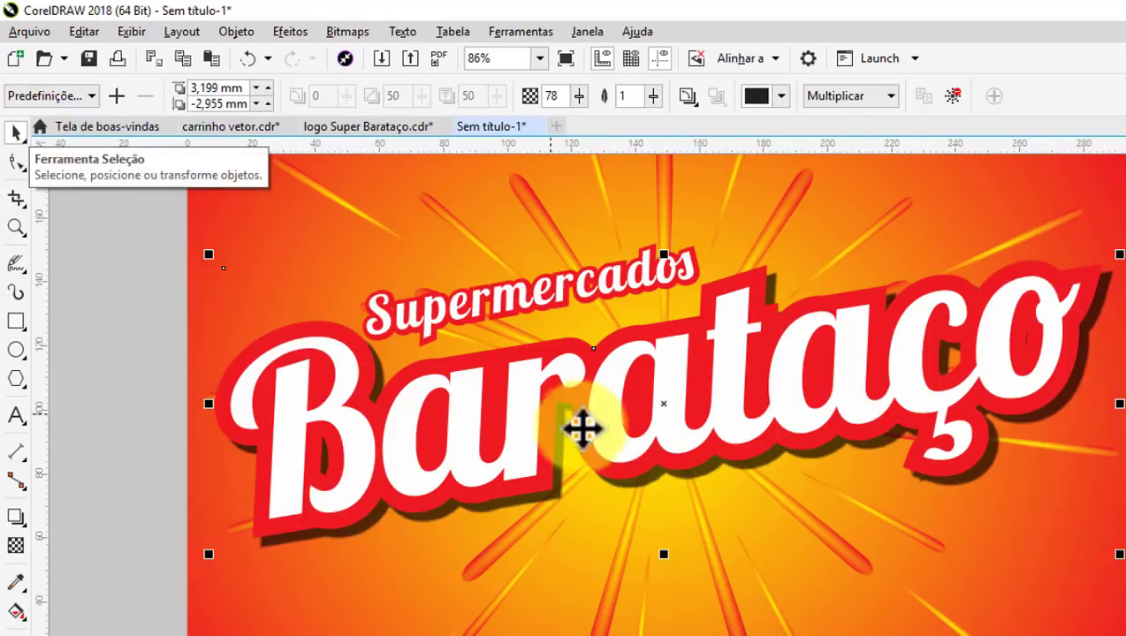
Select the Barataço lettering, leaving it in its original position
click(181, 389)
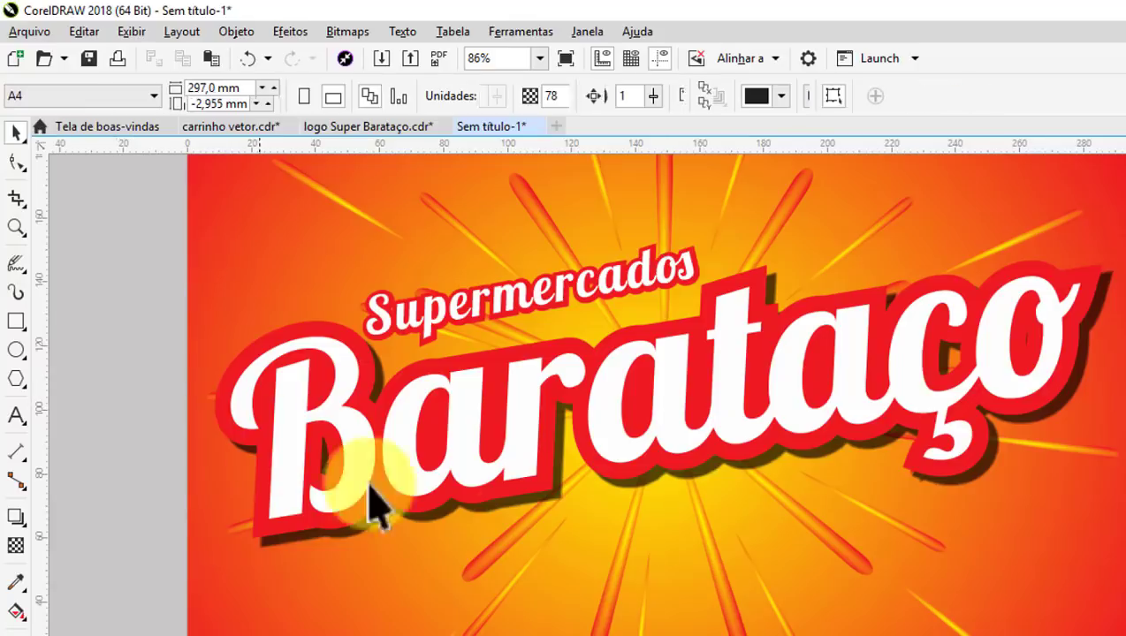
click(730, 438)
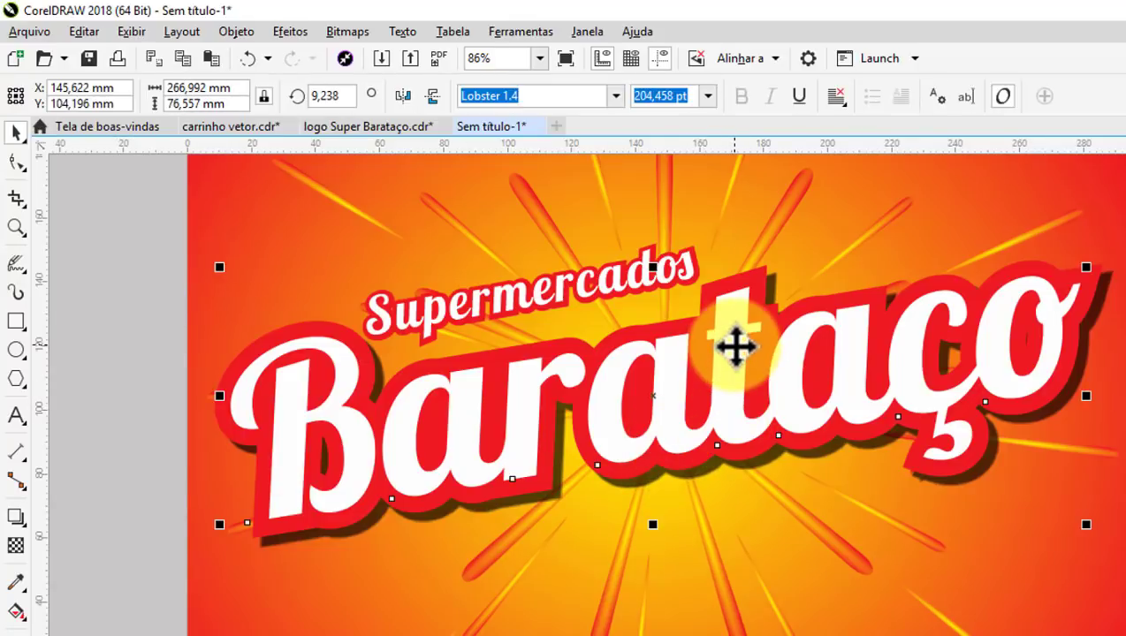
drag(735, 347, 718, 300)
key(ctrl+z)
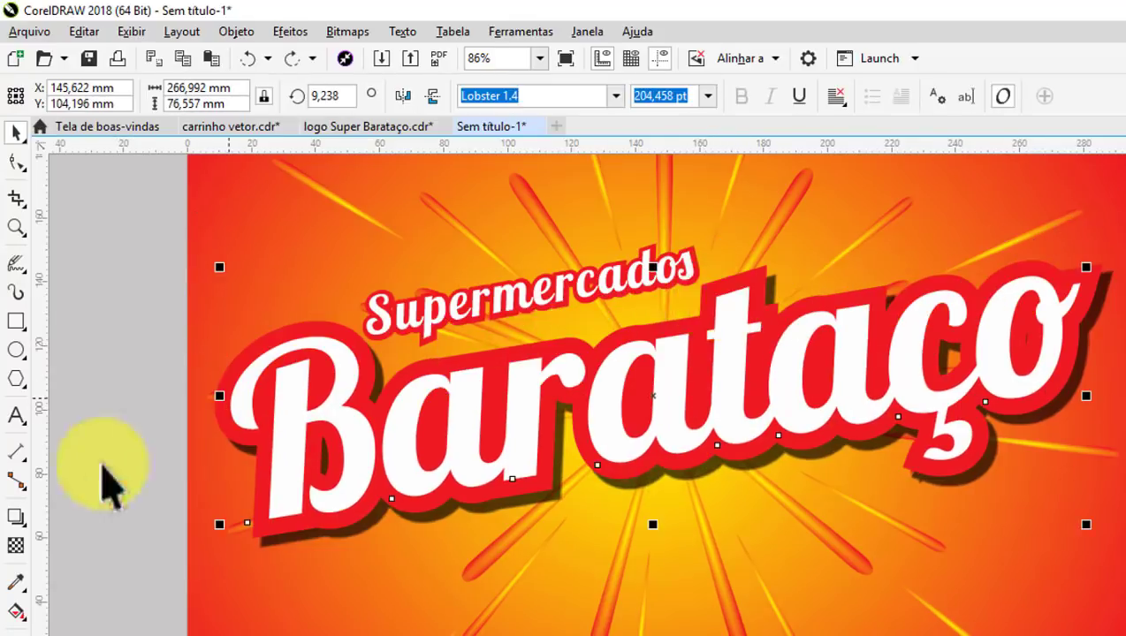
Give the Barataço lettering a Plano inferior direita shadow stretched down-right at 100 opacity, feathering 2
click(24, 528)
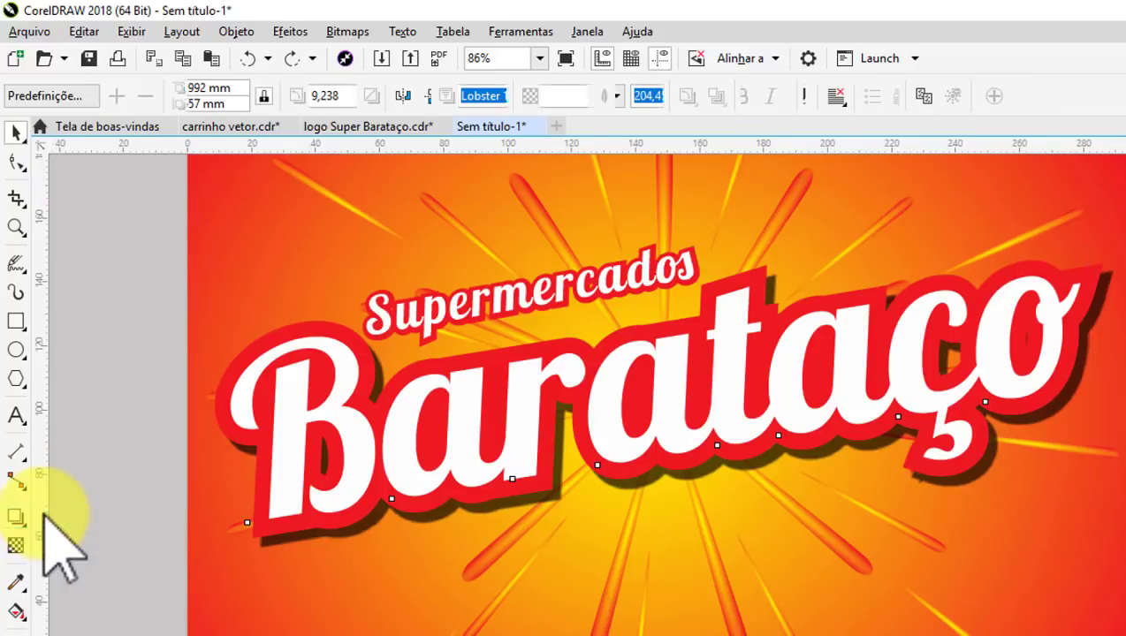
click(78, 97)
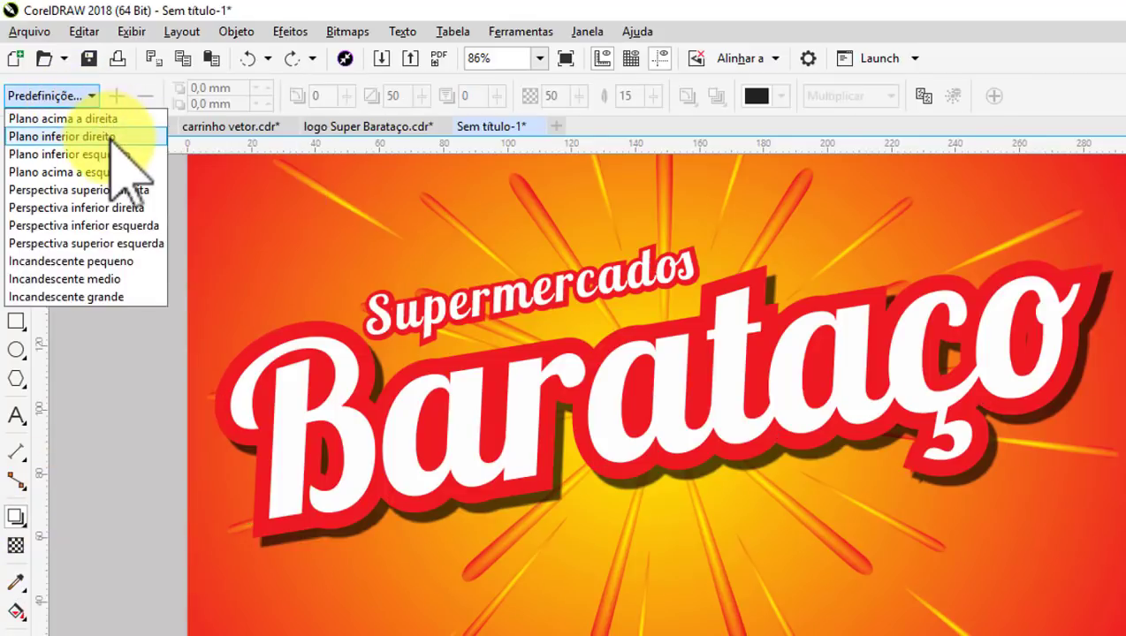
click(97, 136)
mouse_move(712, 477)
mouse_down()
mouse_move(851, 578)
mouse_move(825, 523)
mouse_up()
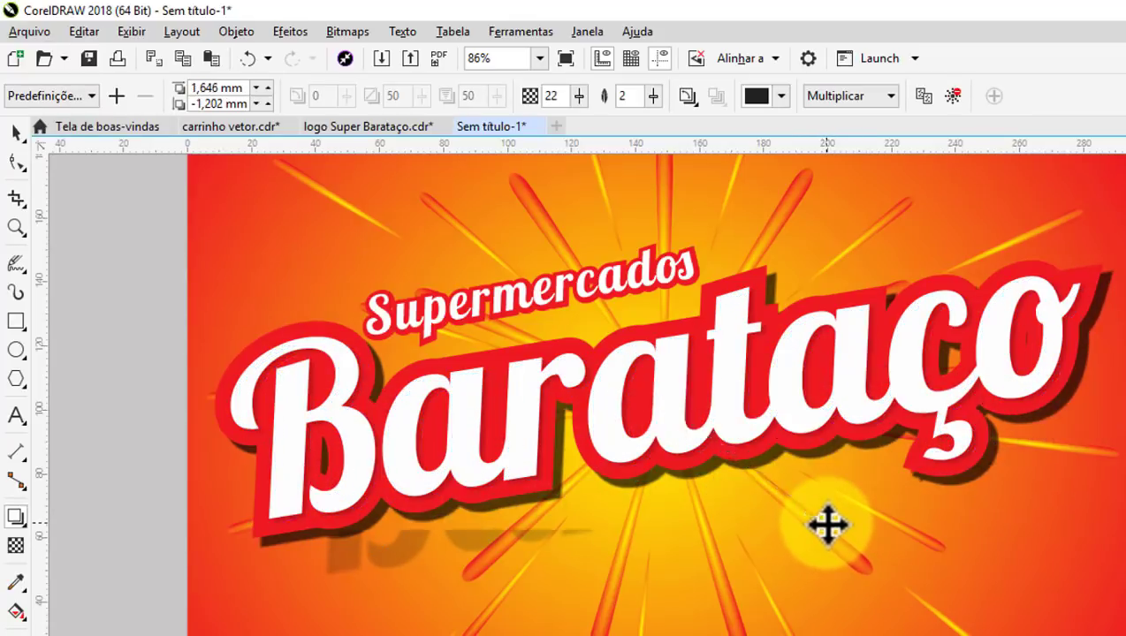
scroll(765, 440, up, 3)
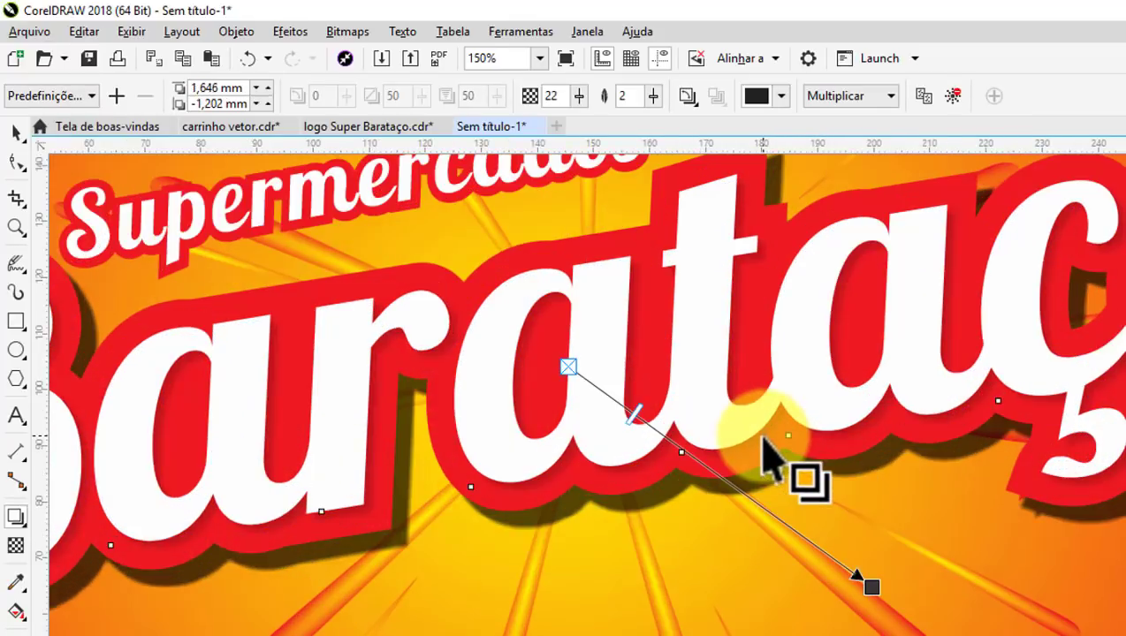
drag(639, 408, 633, 414)
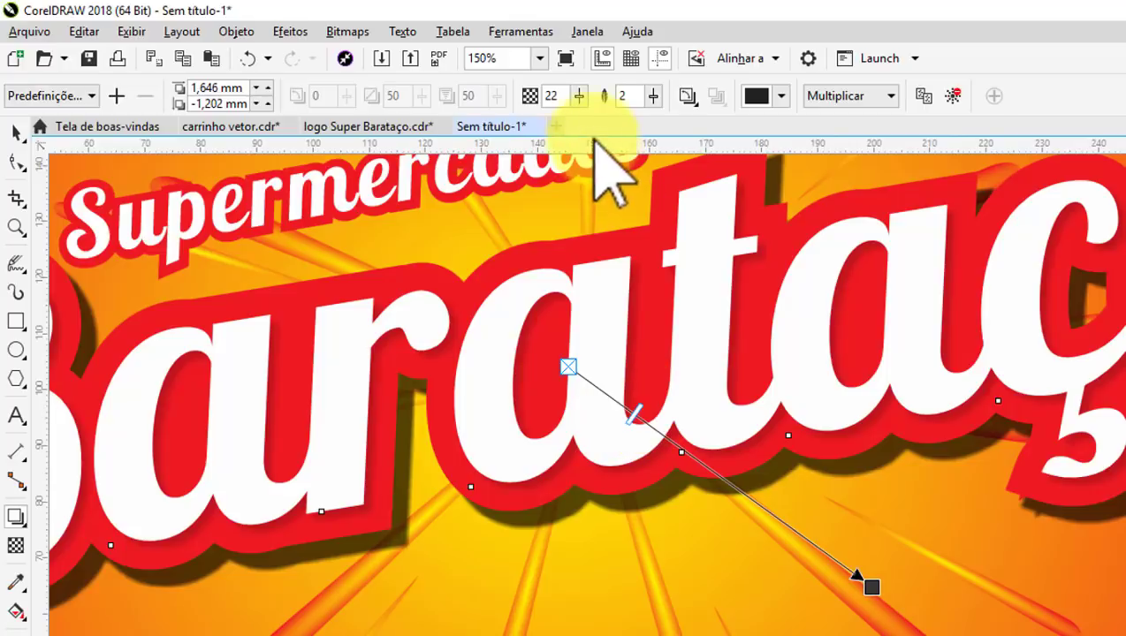
drag(588, 150, 658, 176)
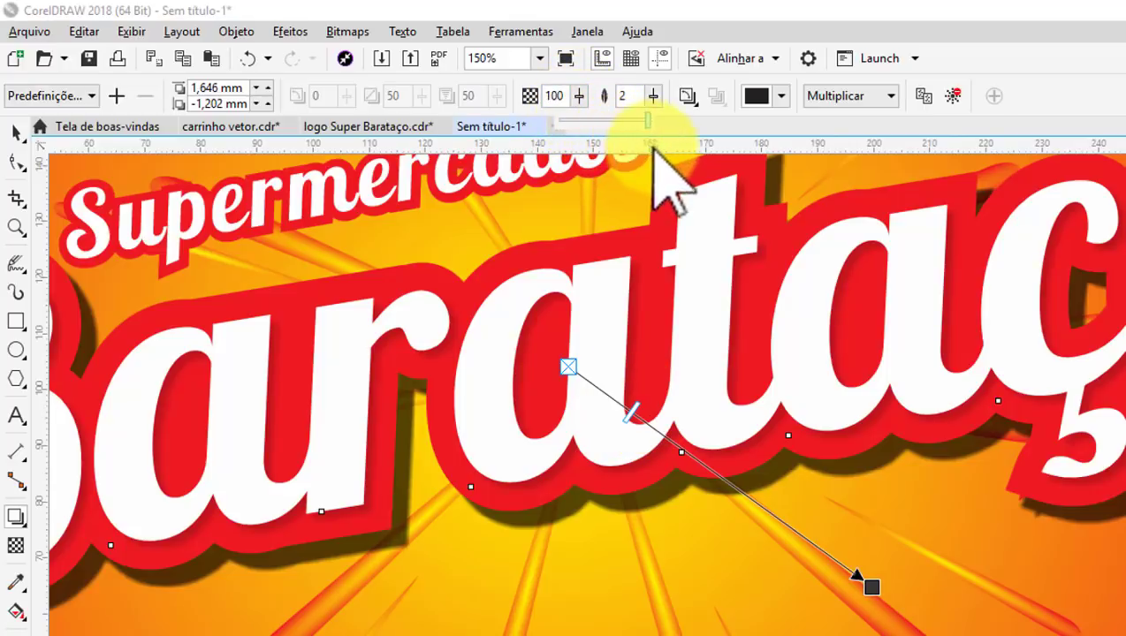
scroll(822, 389, down, 2)
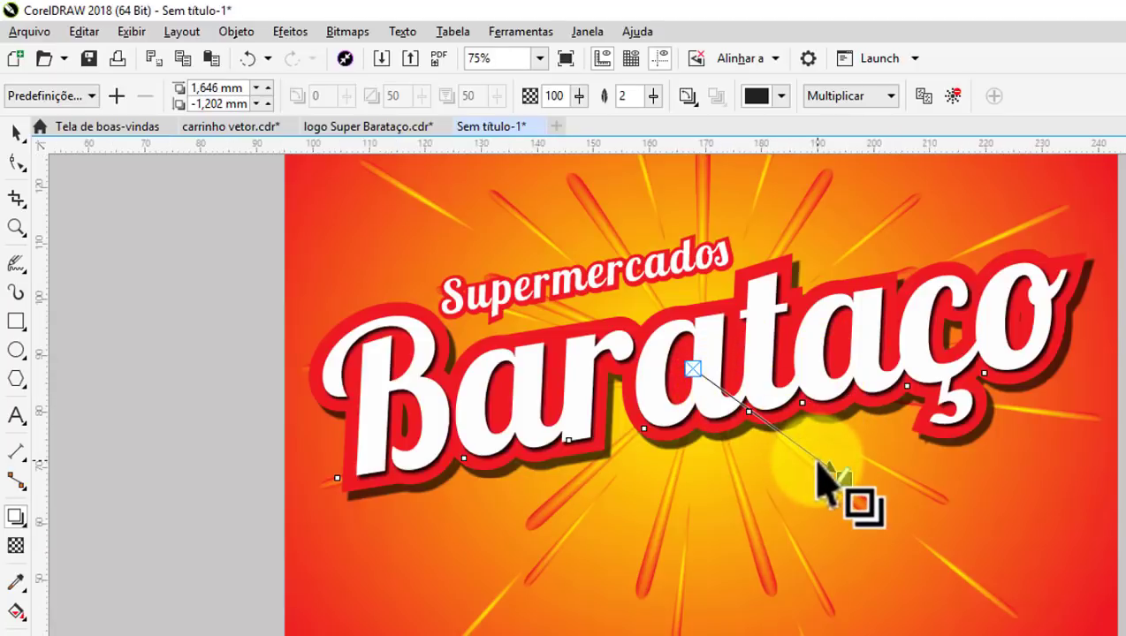
scroll(818, 463, up, 2)
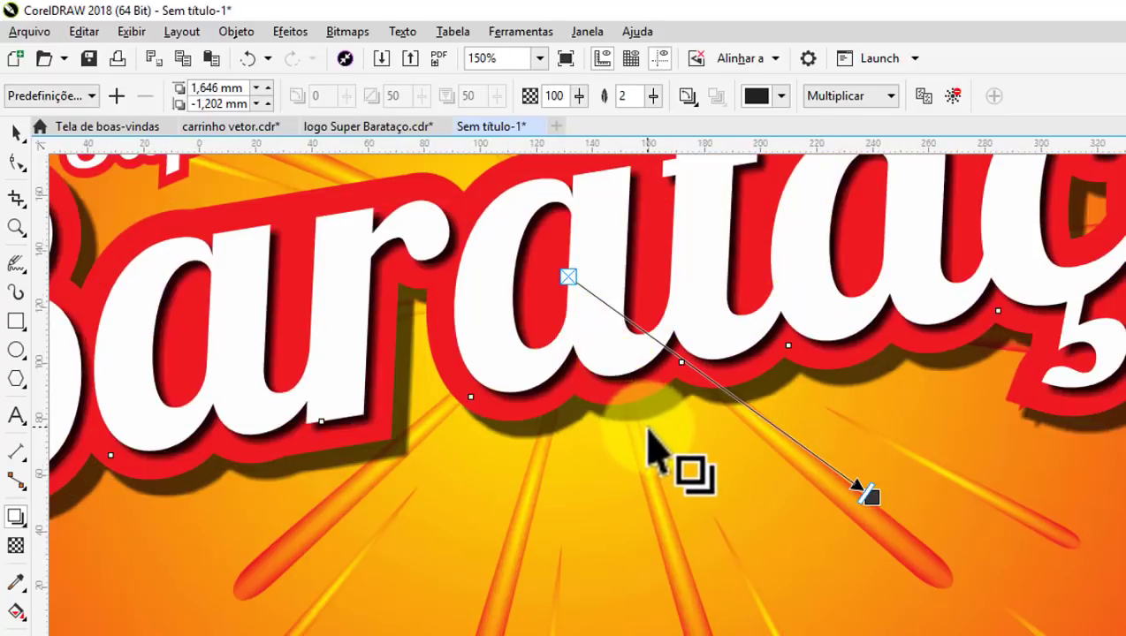
scroll(648, 423, down, 2)
scroll(656, 406, up, 4)
scroll(657, 390, up, 2)
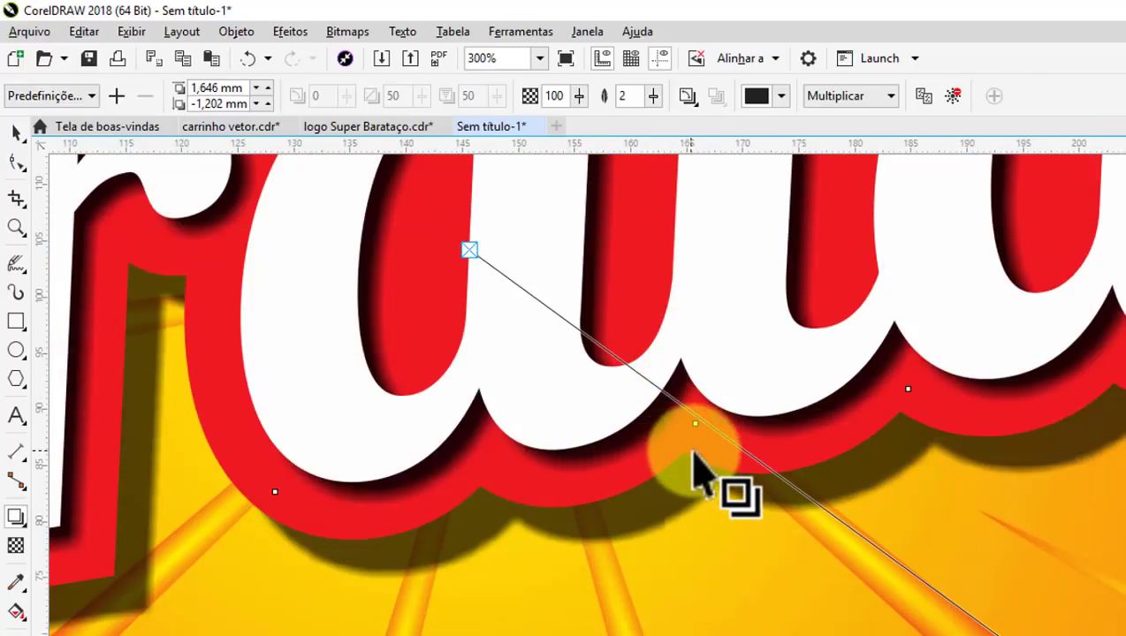
scroll(679, 473, down, 4)
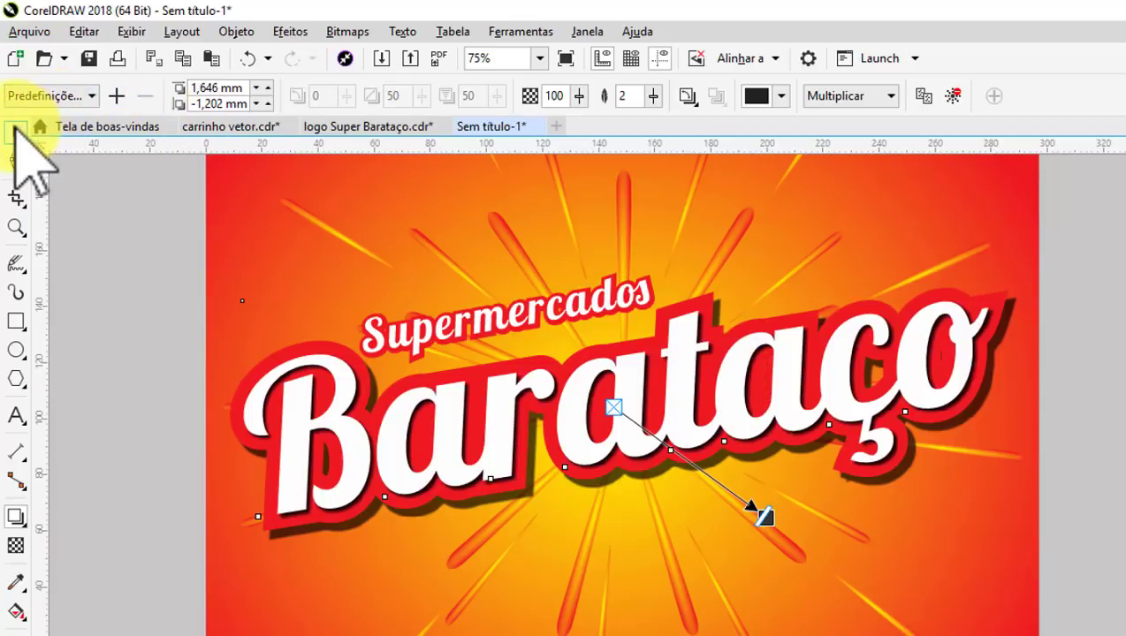
click(18, 132)
click(1085, 433)
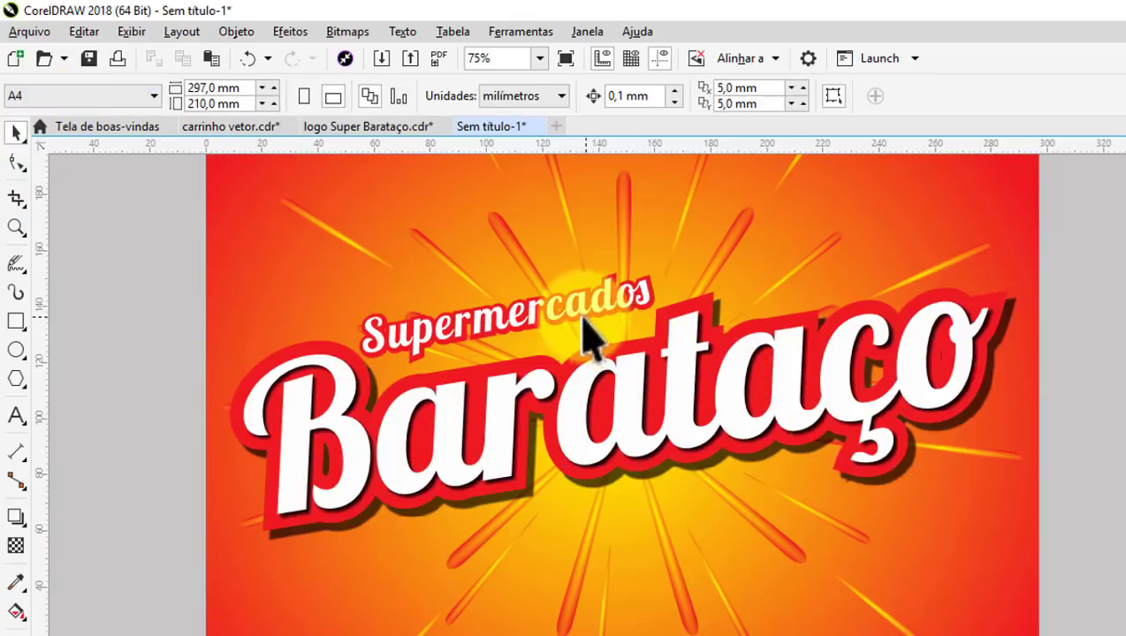
scroll(573, 327, up, 2)
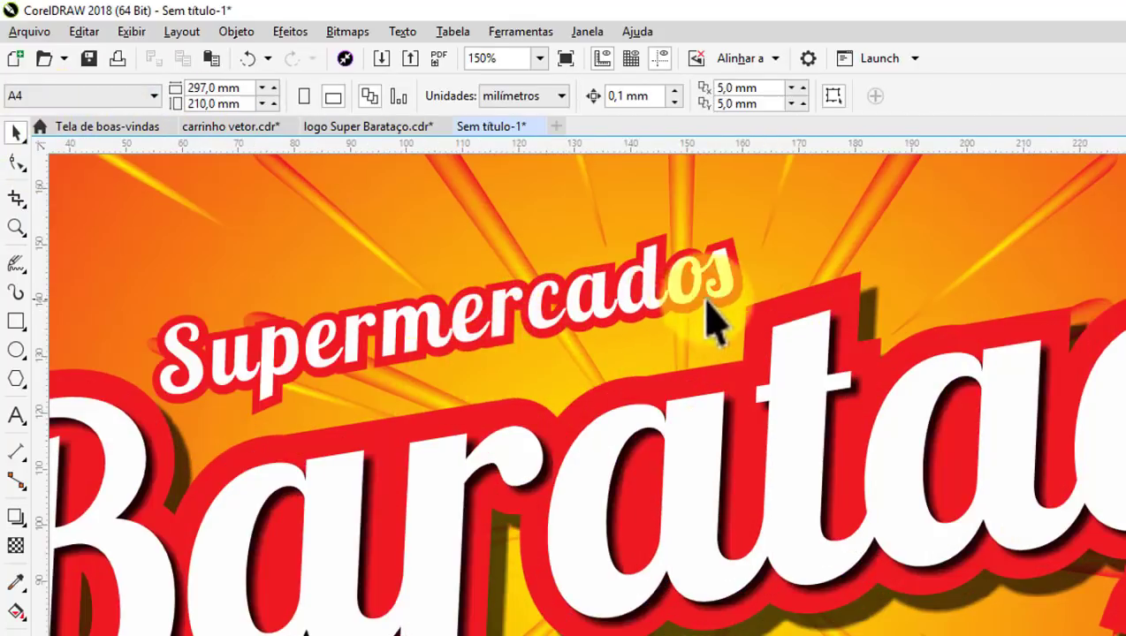
Move the Supermercados text up and left over the sunburst
scroll(704, 335, down, 2)
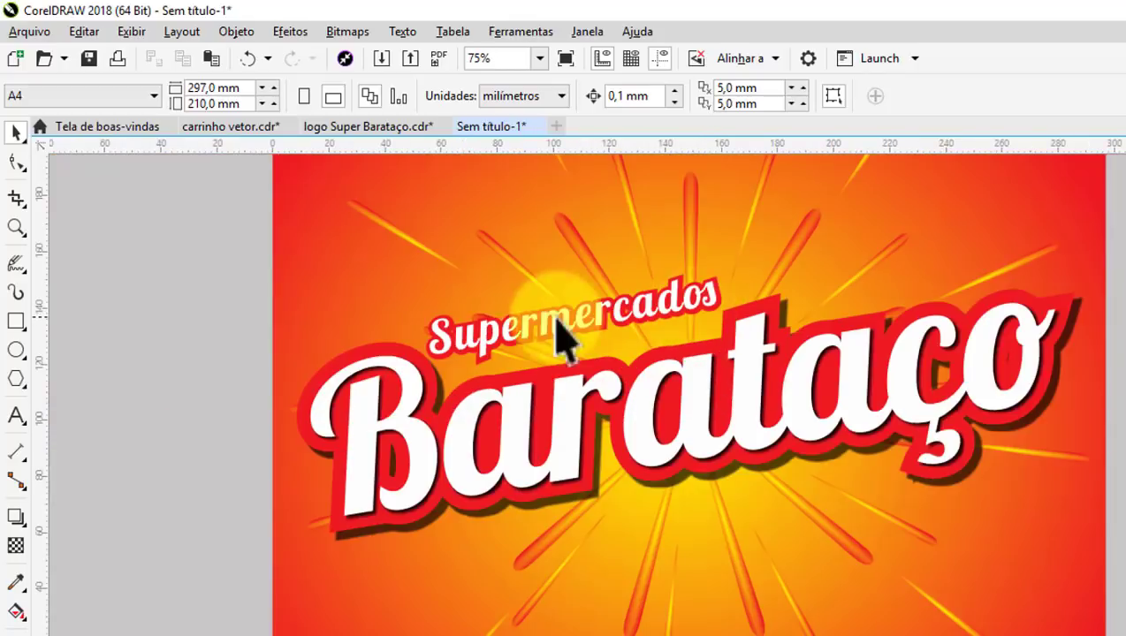
scroll(526, 349, up, 2)
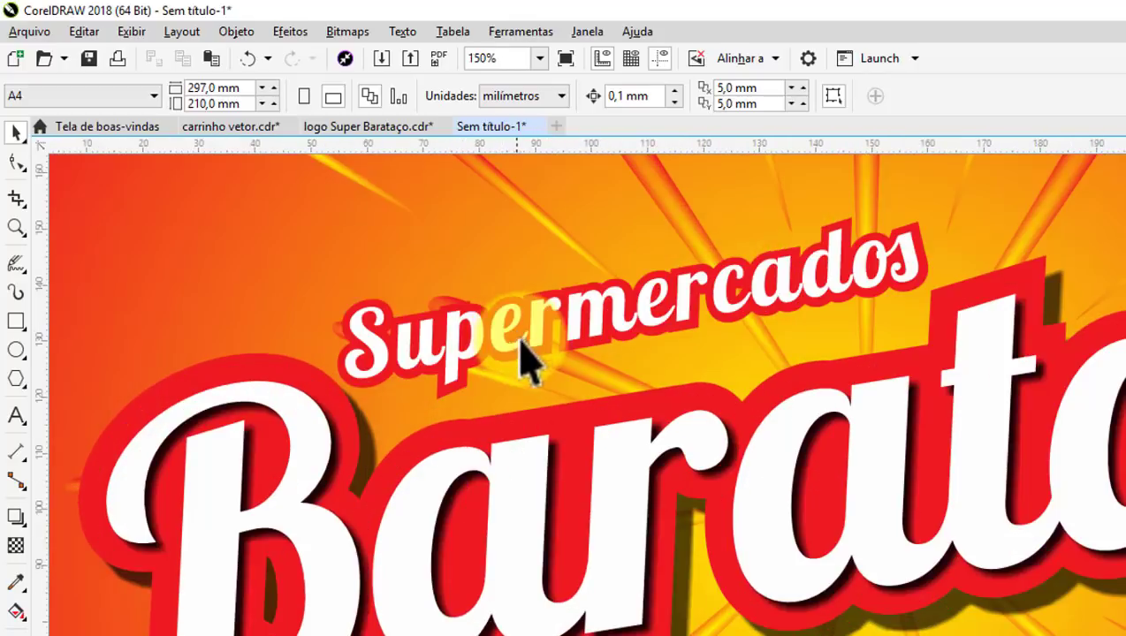
click(658, 339)
click(663, 329)
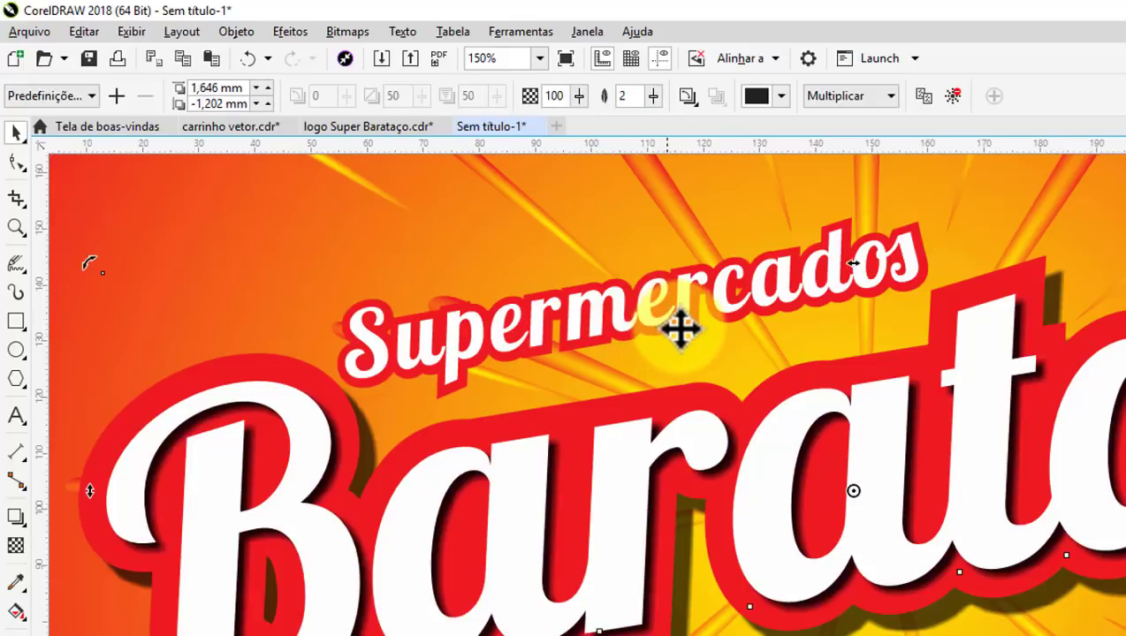
scroll(681, 327, down, 2)
click(795, 291)
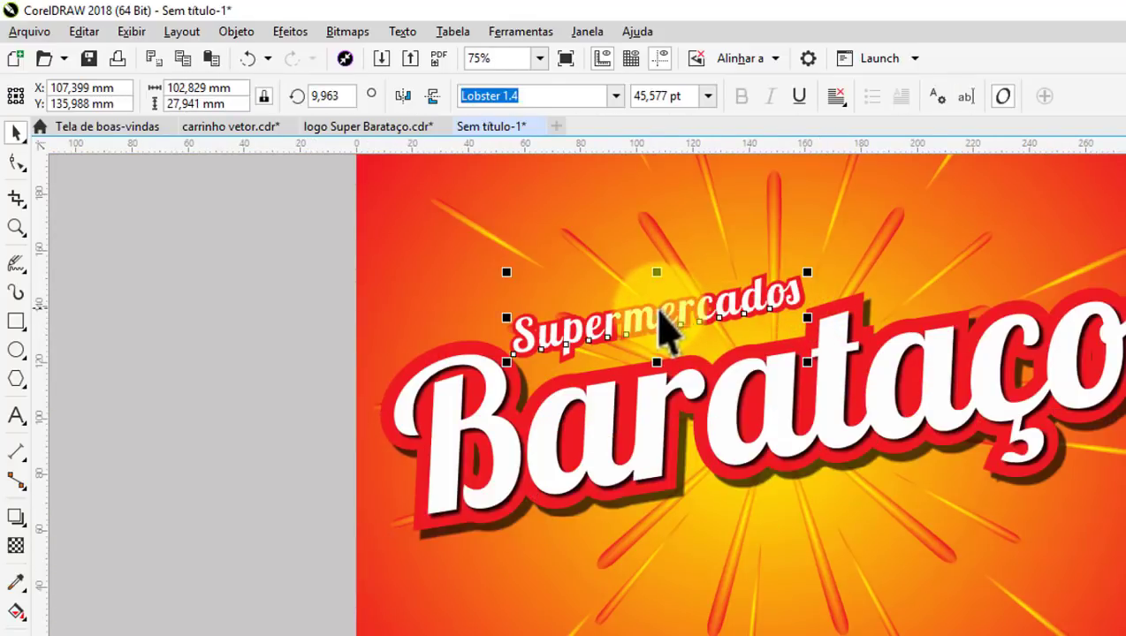
drag(654, 314, 626, 230)
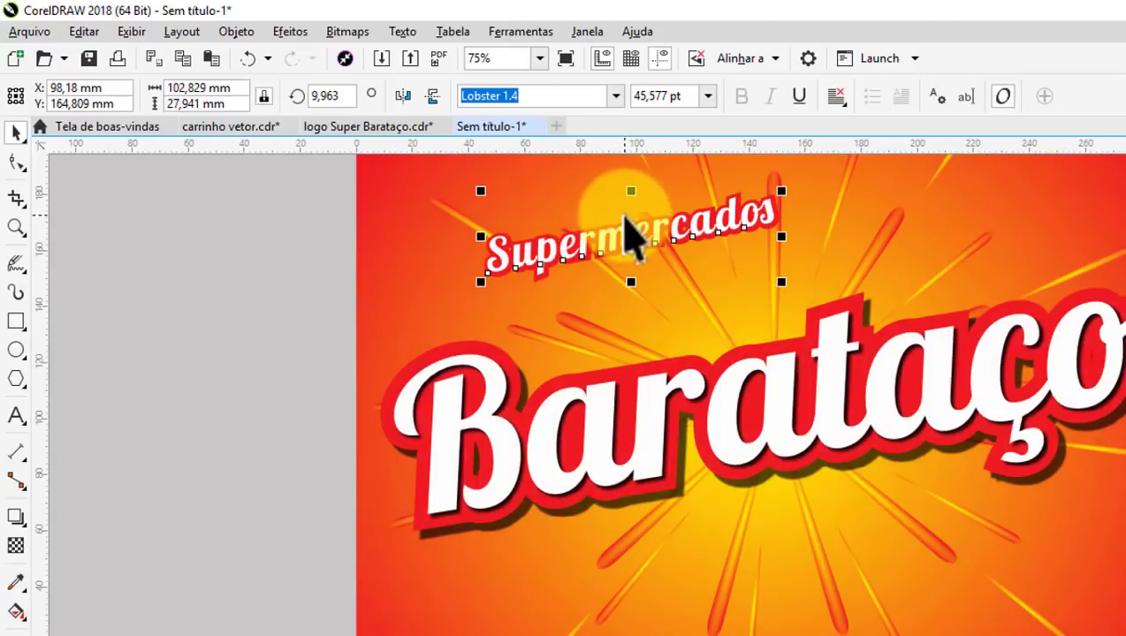
Deselect the text and zoom in and out to review the banner layout
scroll(628, 221, up, 2)
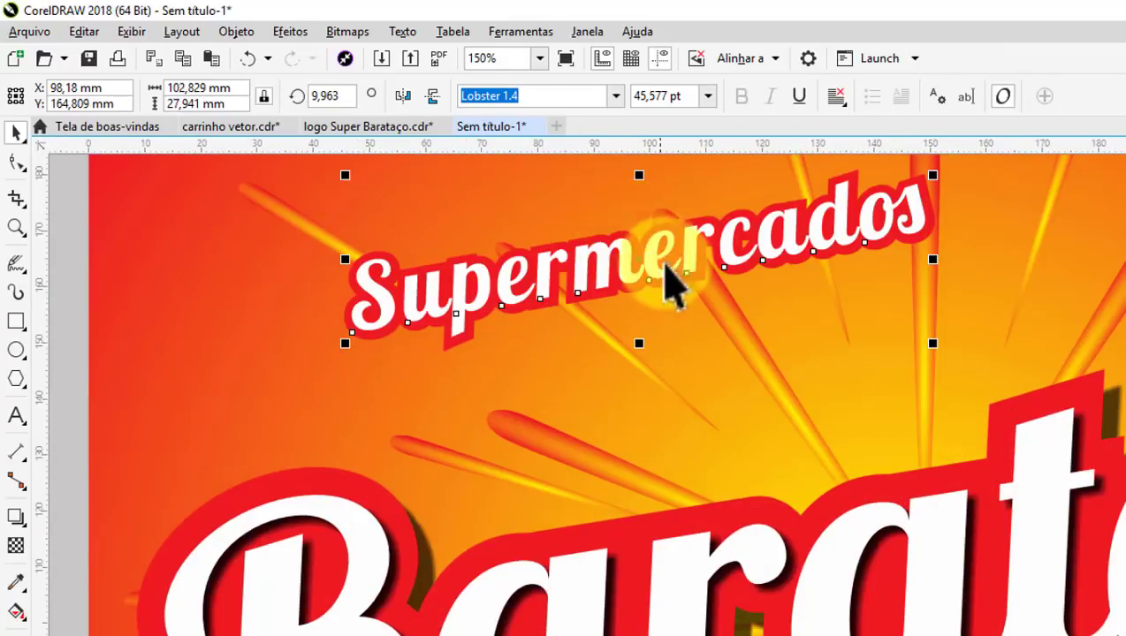
scroll(674, 281, down, 2)
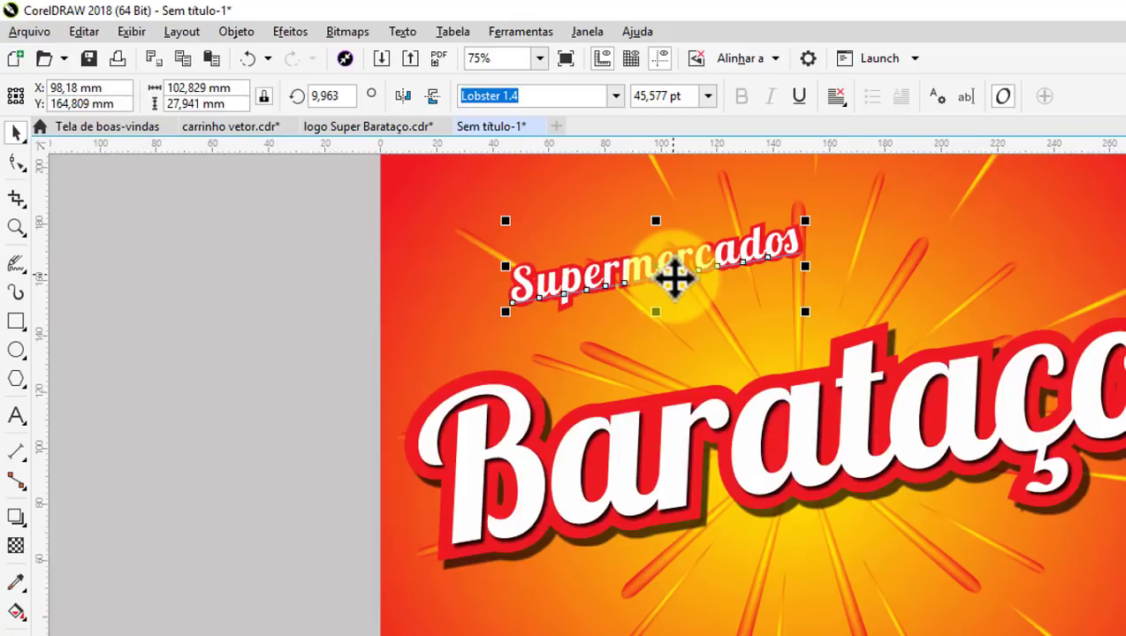
scroll(673, 281, up, 2)
key(Escape)
scroll(619, 296, down, 2)
scroll(619, 296, down, 2)
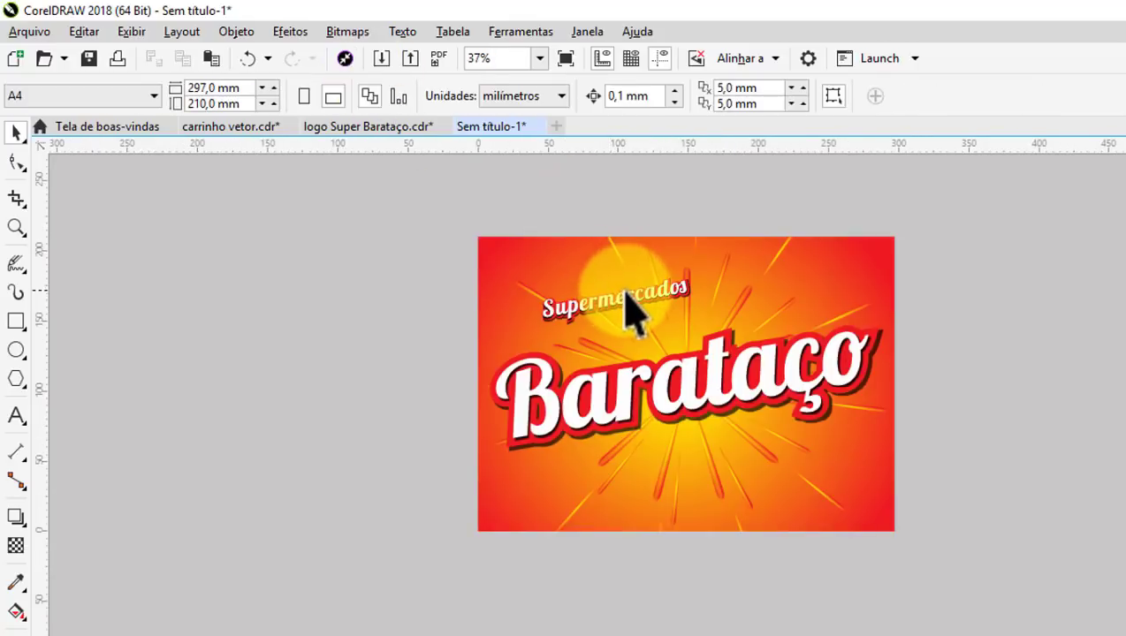
scroll(629, 309, up, 2)
scroll(630, 309, down, 1)
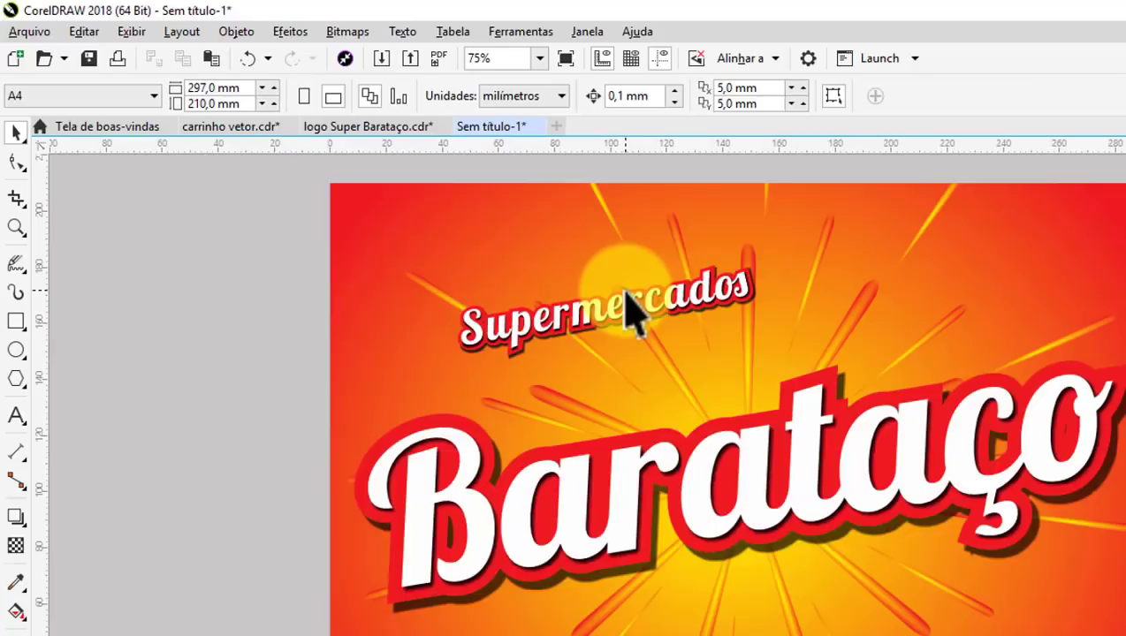
scroll(618, 305, down, 1)
scroll(608, 336, up, 1)
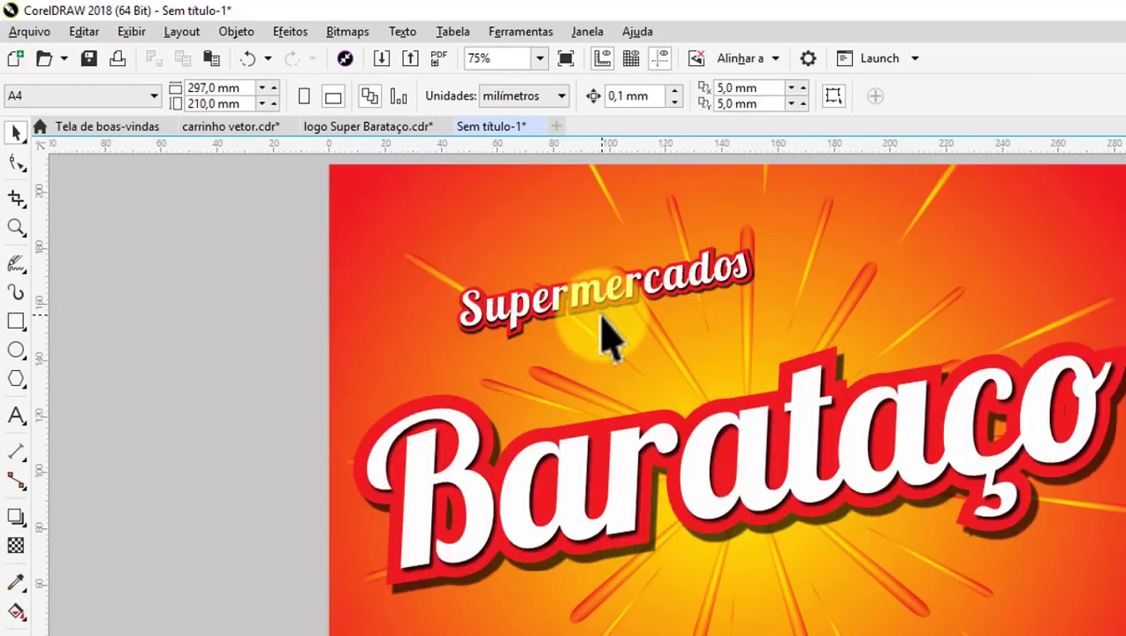
scroll(663, 349, down, 1)
scroll(694, 340, up, 1)
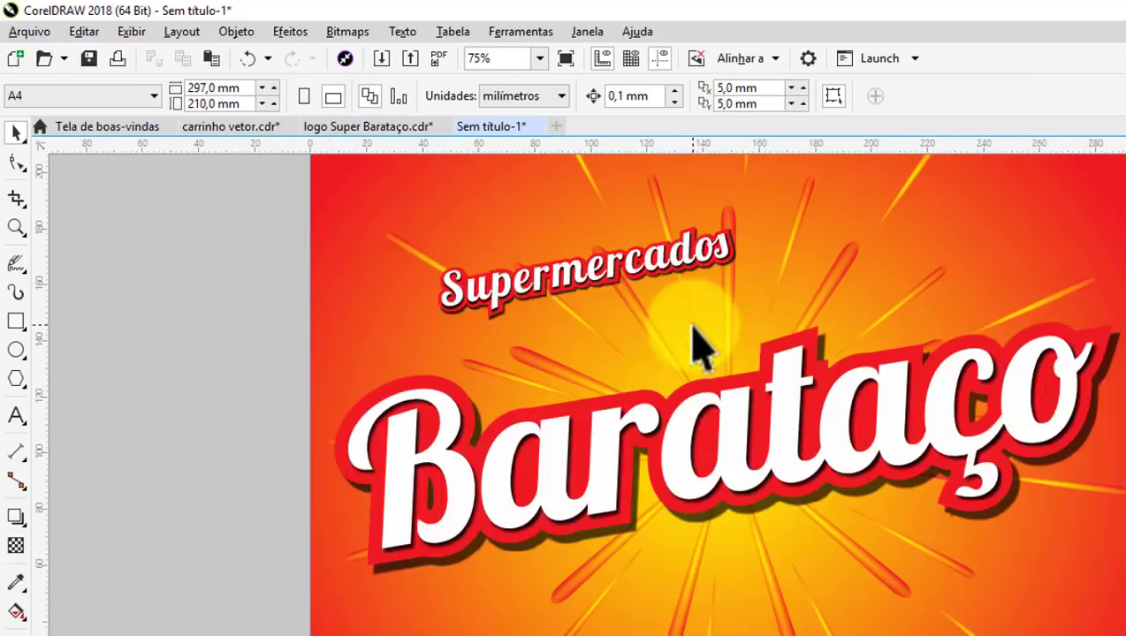
scroll(796, 253, down, 1)
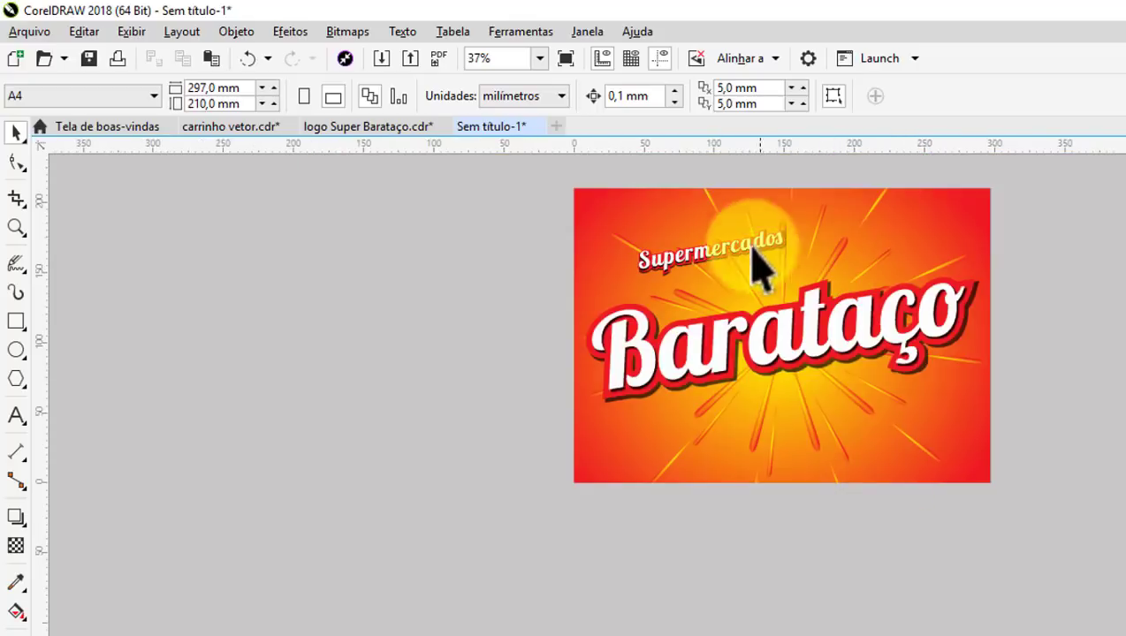
scroll(707, 255, up, 1)
scroll(670, 283, down, 1)
drag(546, 190, 780, 325)
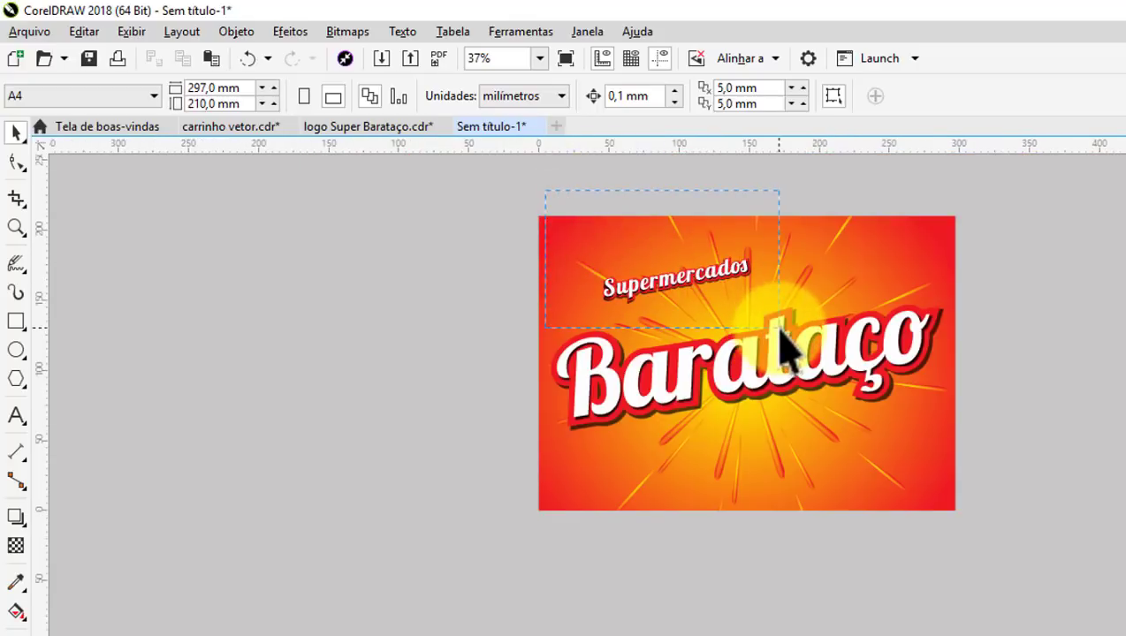
scroll(710, 272, up, 1)
right_click(704, 282)
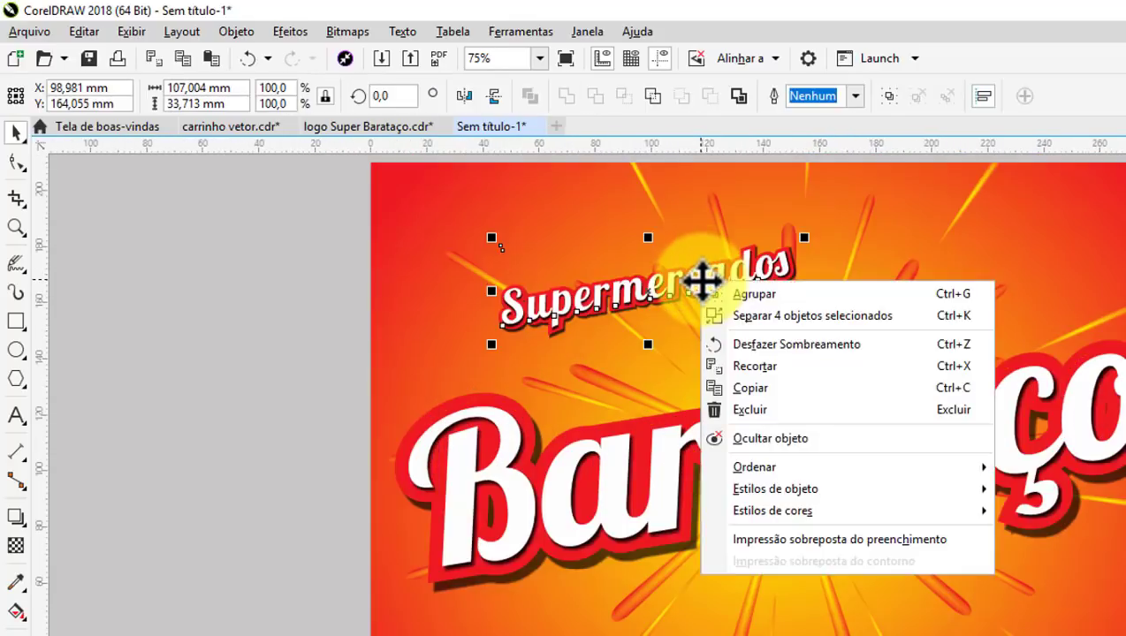
key(Escape)
click(402, 268)
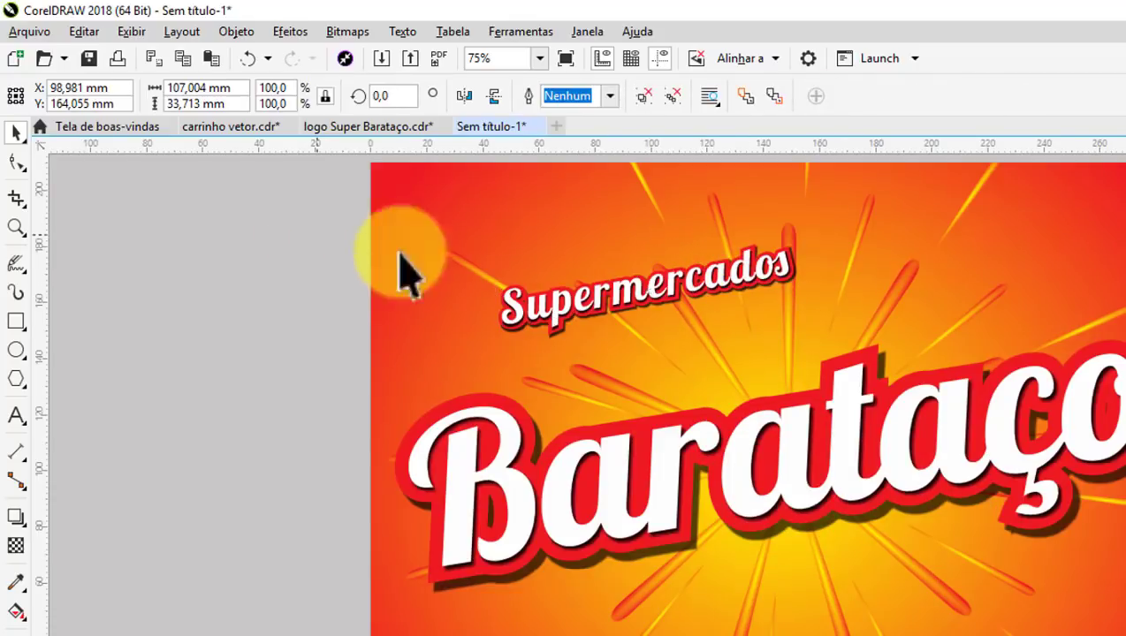
drag(594, 281, 510, 244)
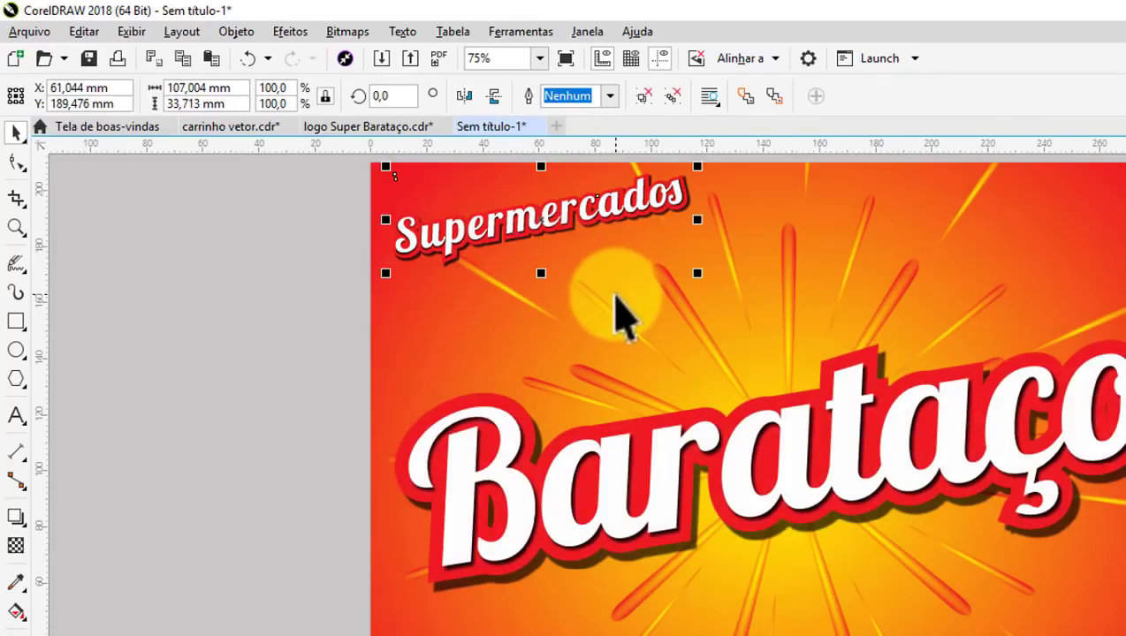
key(ctrl+z)
scroll(555, 257, down, 1)
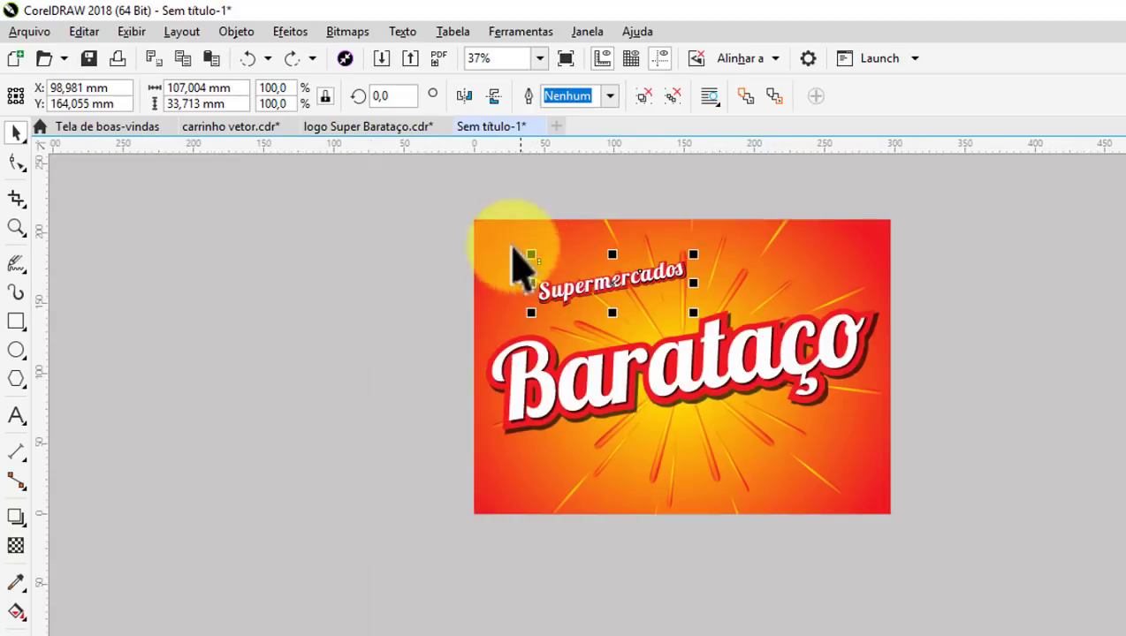
drag(457, 208, 685, 327)
scroll(685, 327, up, 1)
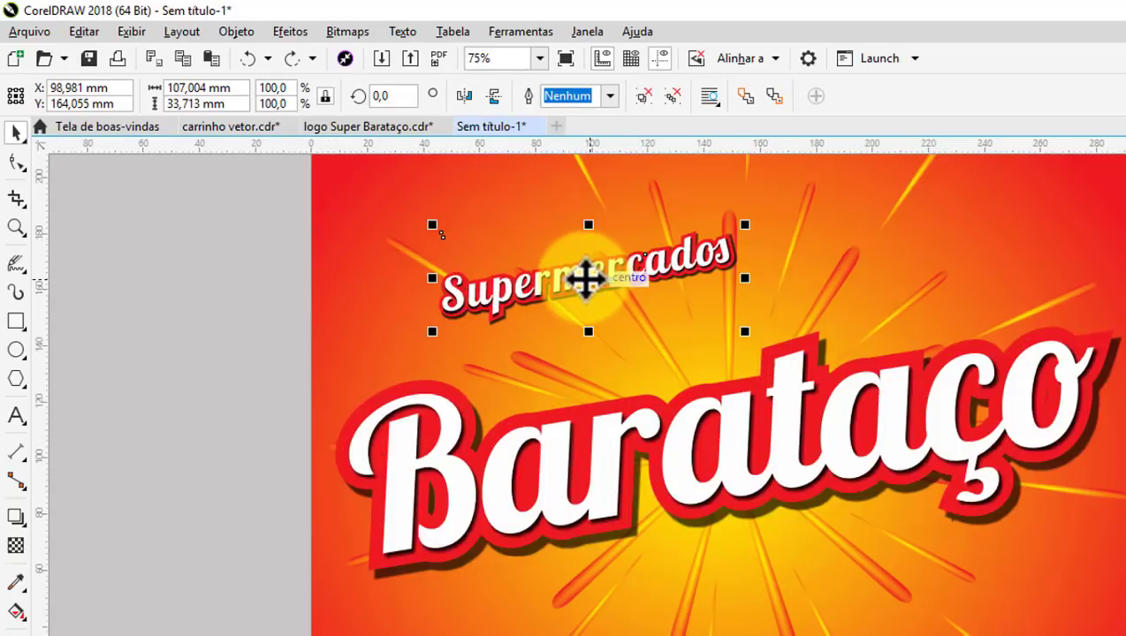
drag(583, 271, 611, 320)
scroll(623, 301, down, 2)
click(364, 307)
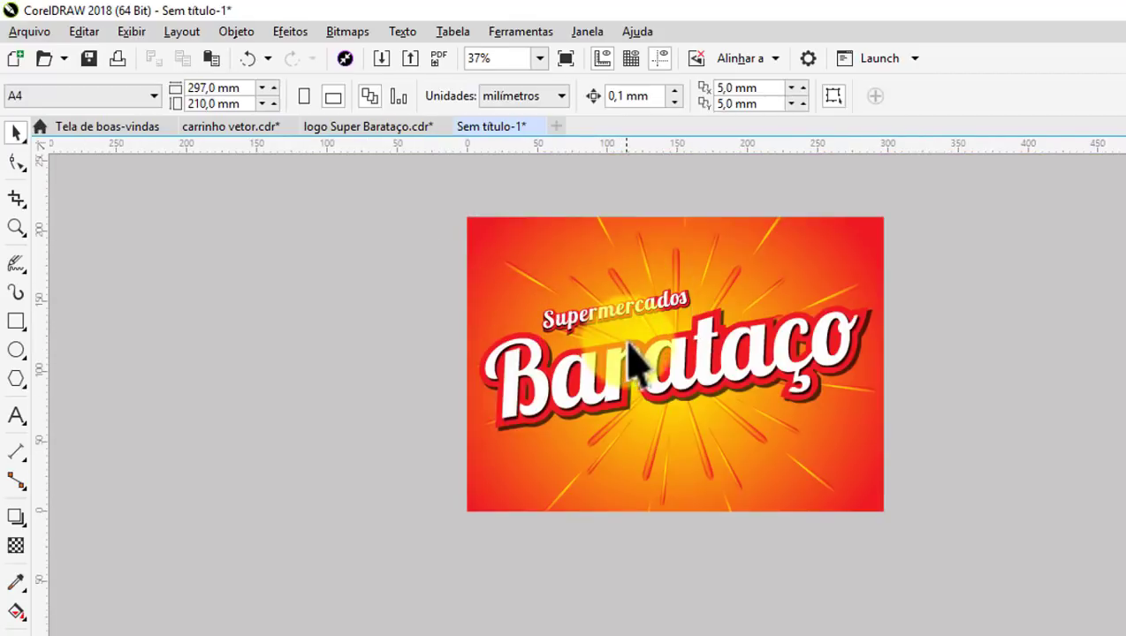
scroll(628, 359, up, 2)
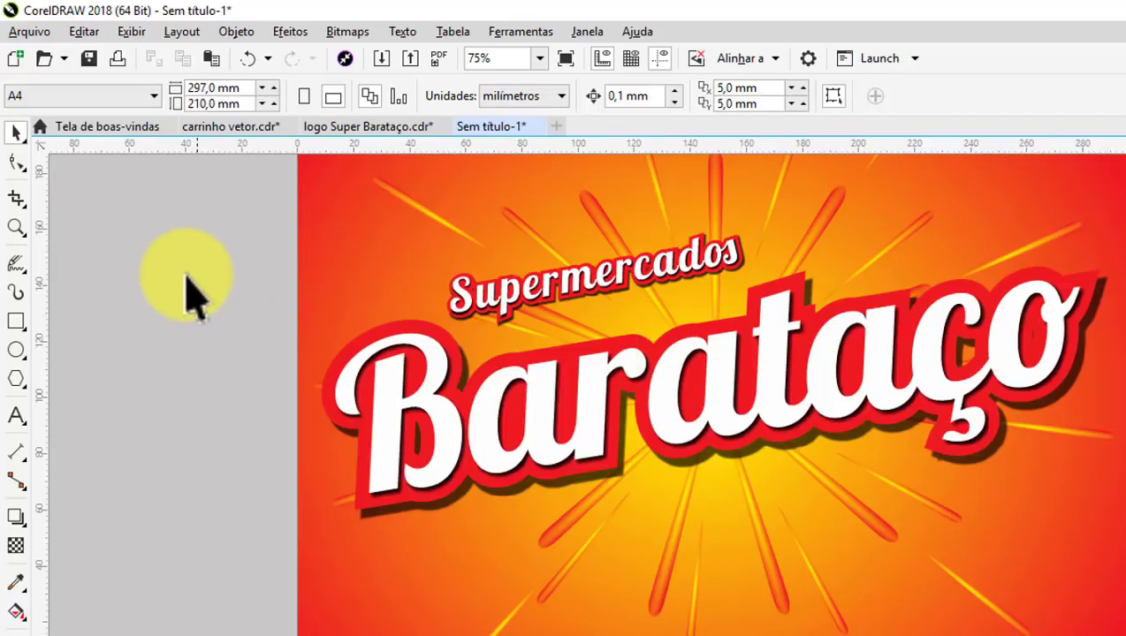
Split the Barataço drop shadow group so the shadow is separate, keeping the white text in place
click(594, 452)
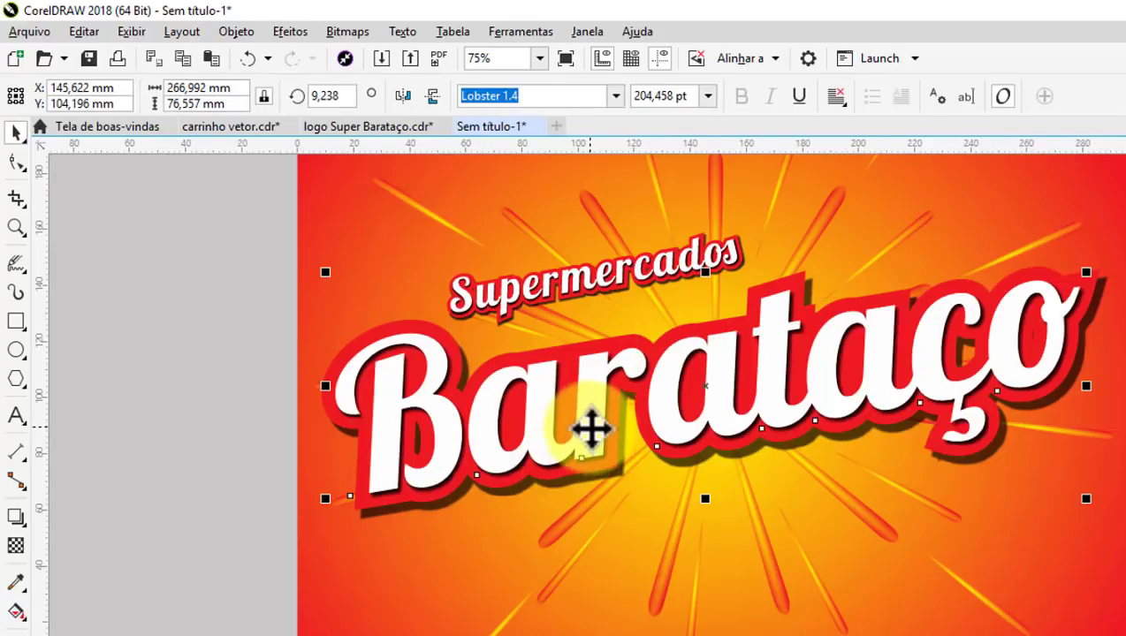
drag(590, 432, 584, 395)
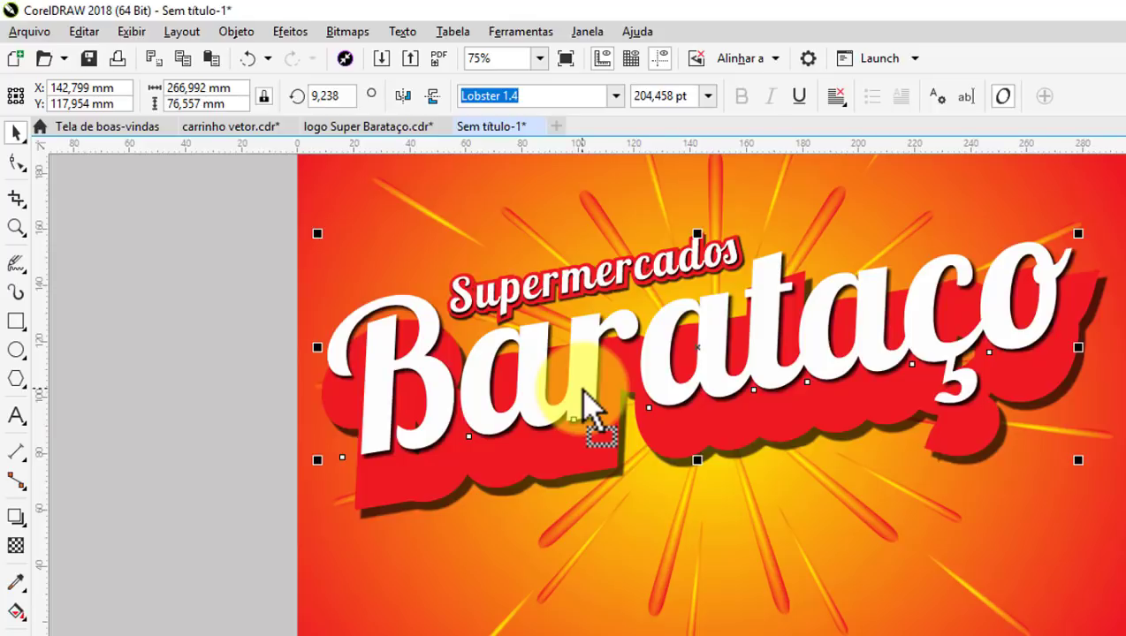
click(587, 405)
scroll(692, 448, up, 3)
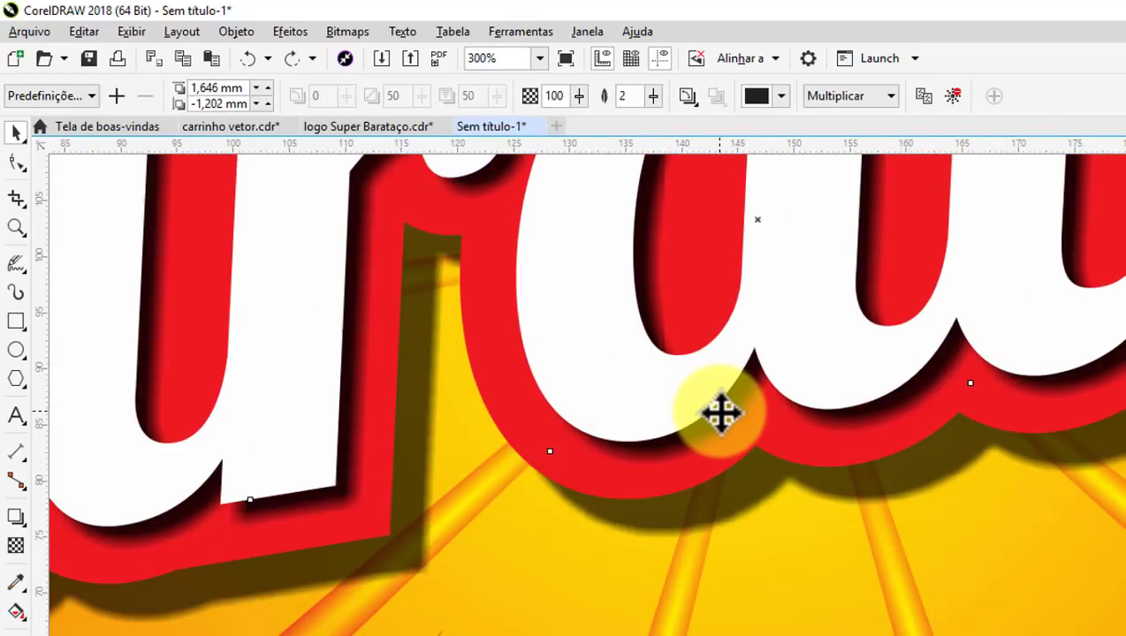
scroll(721, 412, up, 1)
right_click(721, 411)
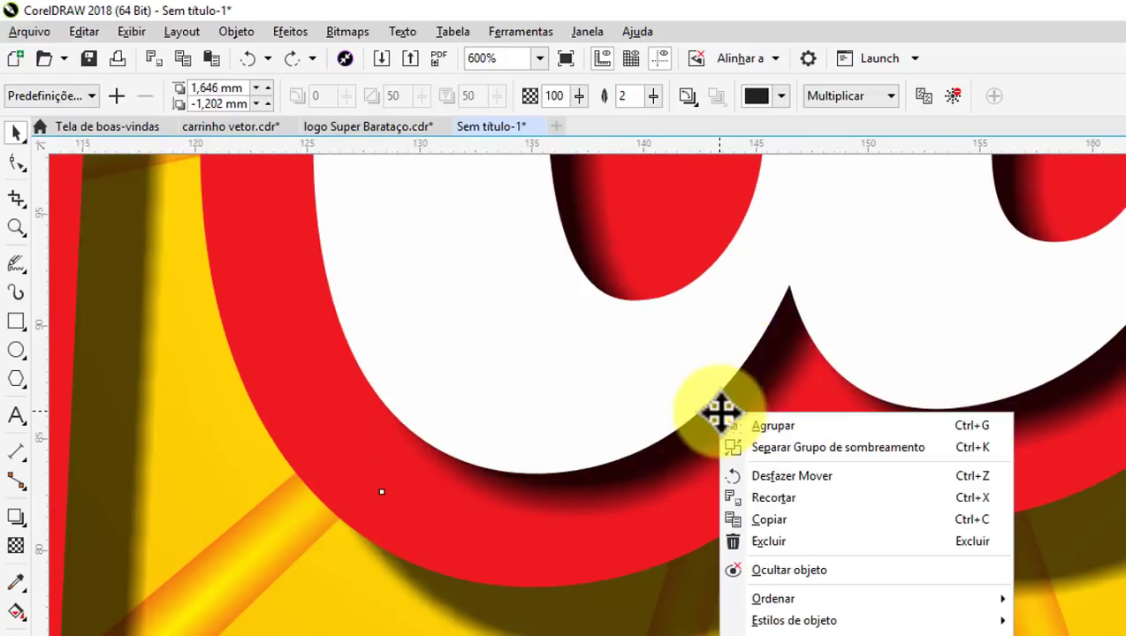
click(787, 445)
scroll(707, 402, down, 2)
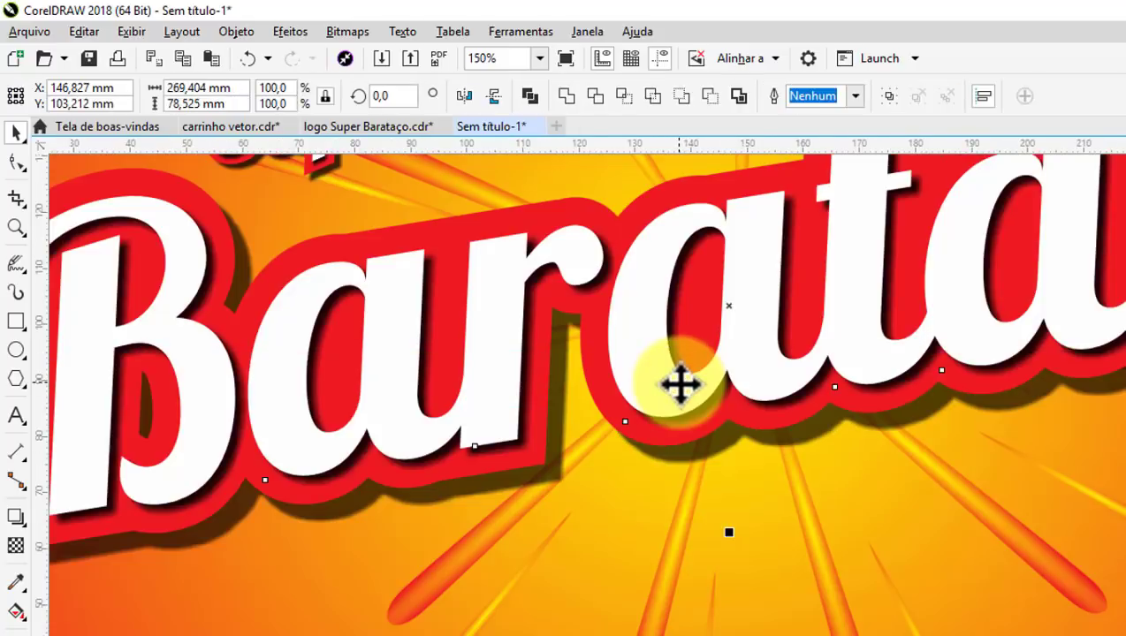
scroll(681, 382, down, 1)
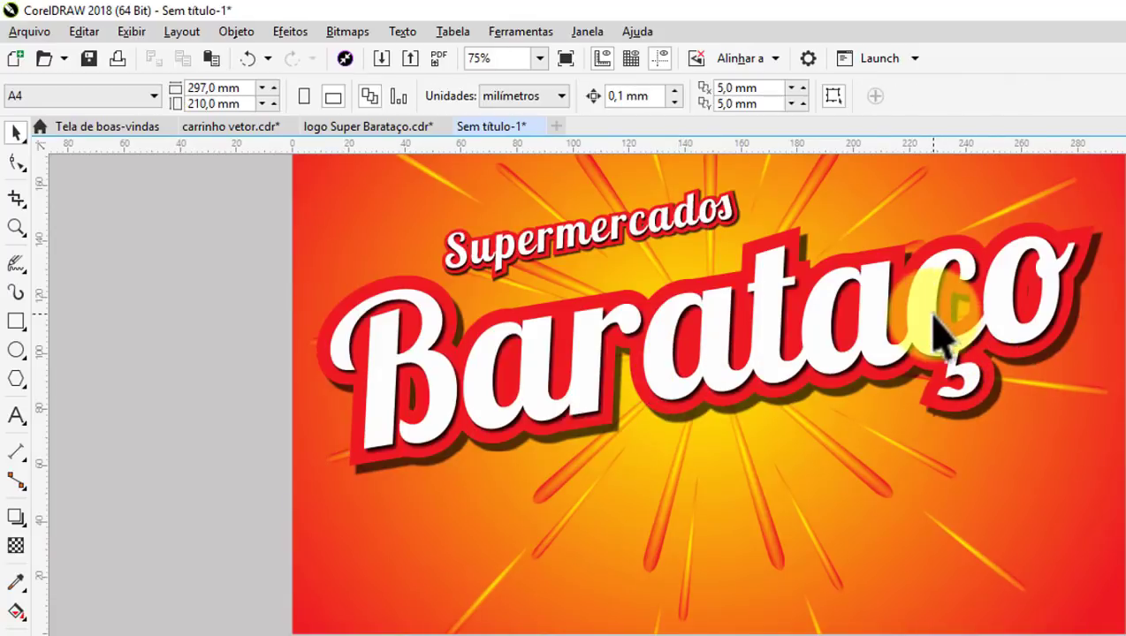
drag(875, 277, 681, 318)
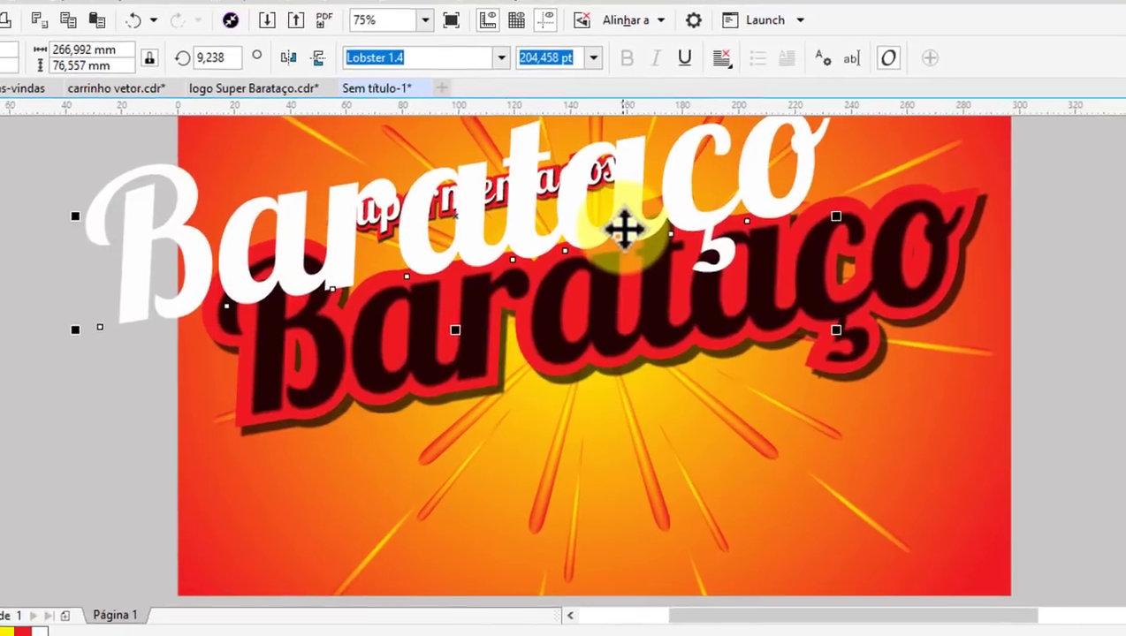
key(ctrl+z)
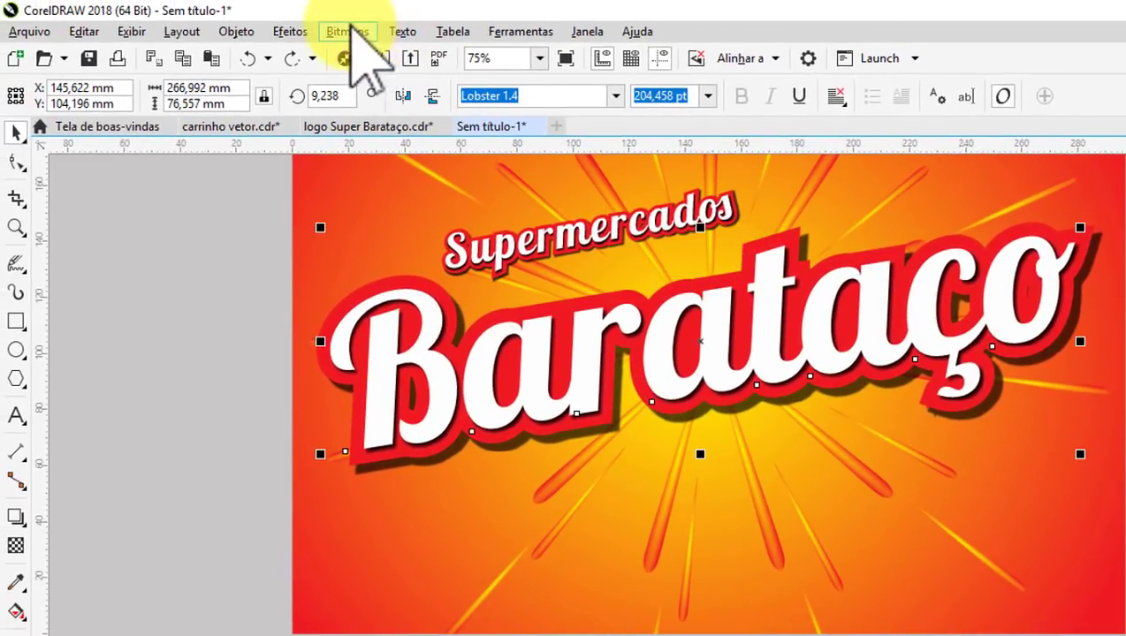
Convert the Barataço lettering to a 300 dpi, RGB 24-bit bitmap with transparent background
click(347, 34)
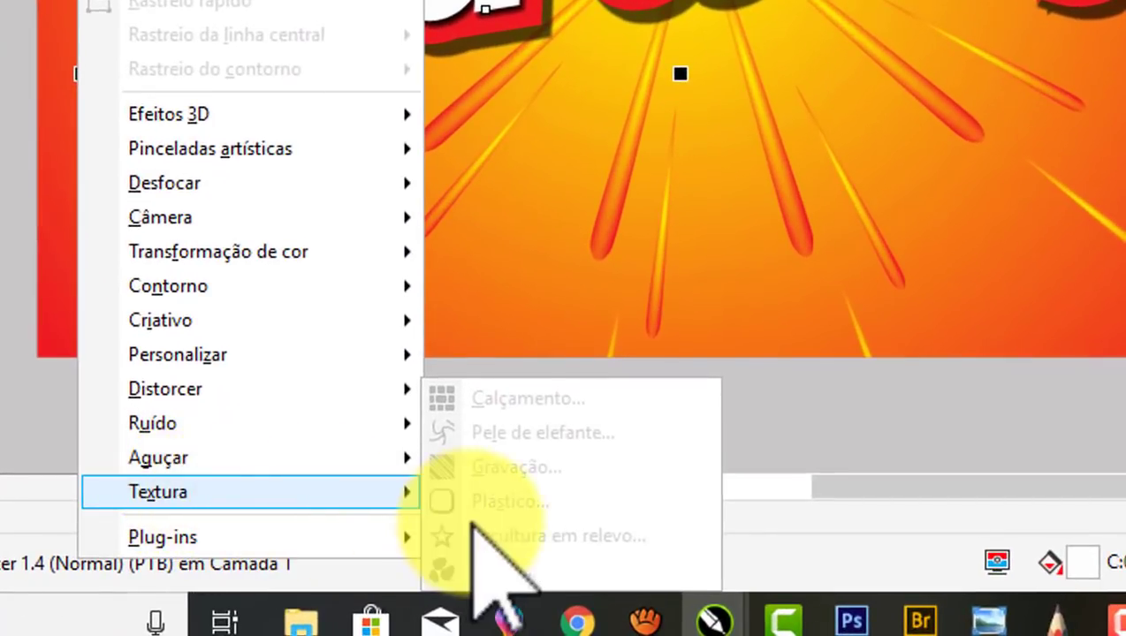
mouse_move(157, 492)
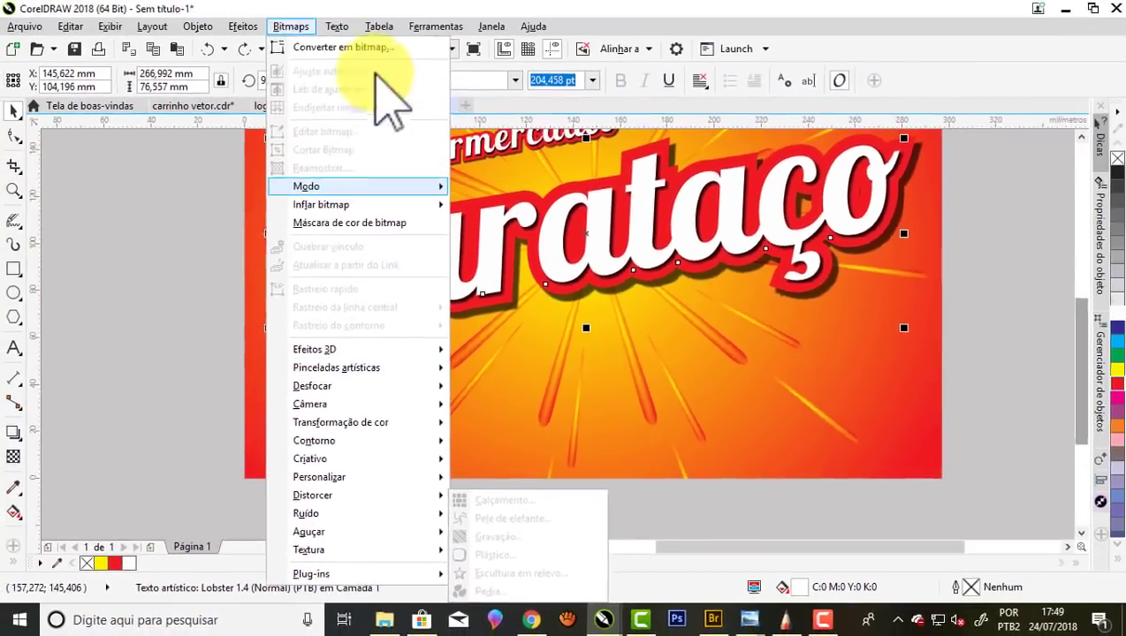
click(301, 47)
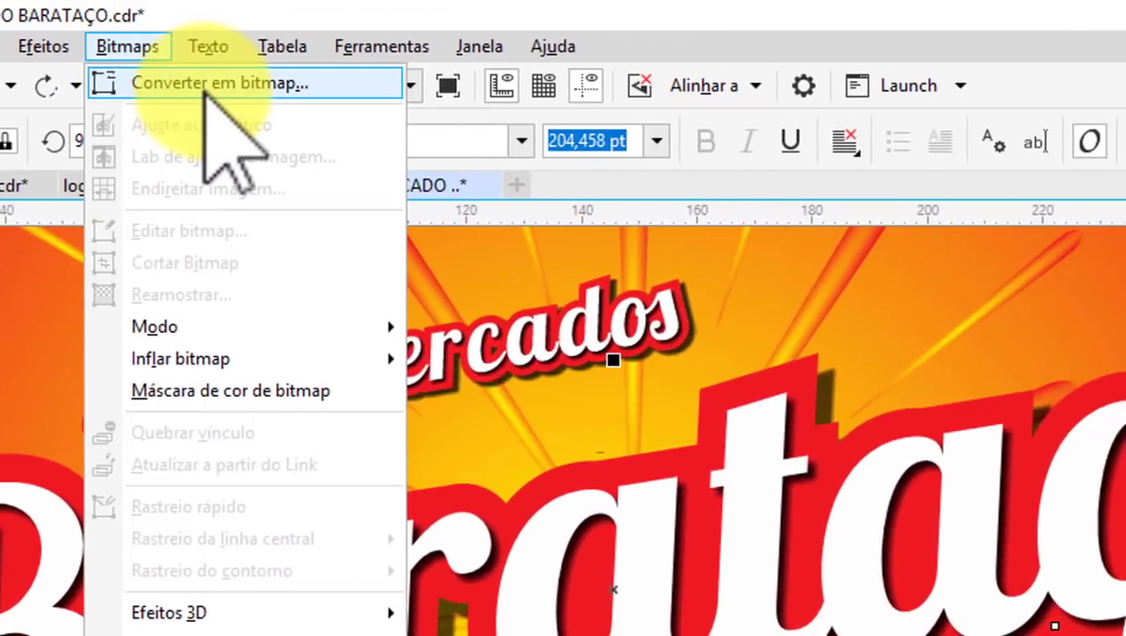
click(346, 83)
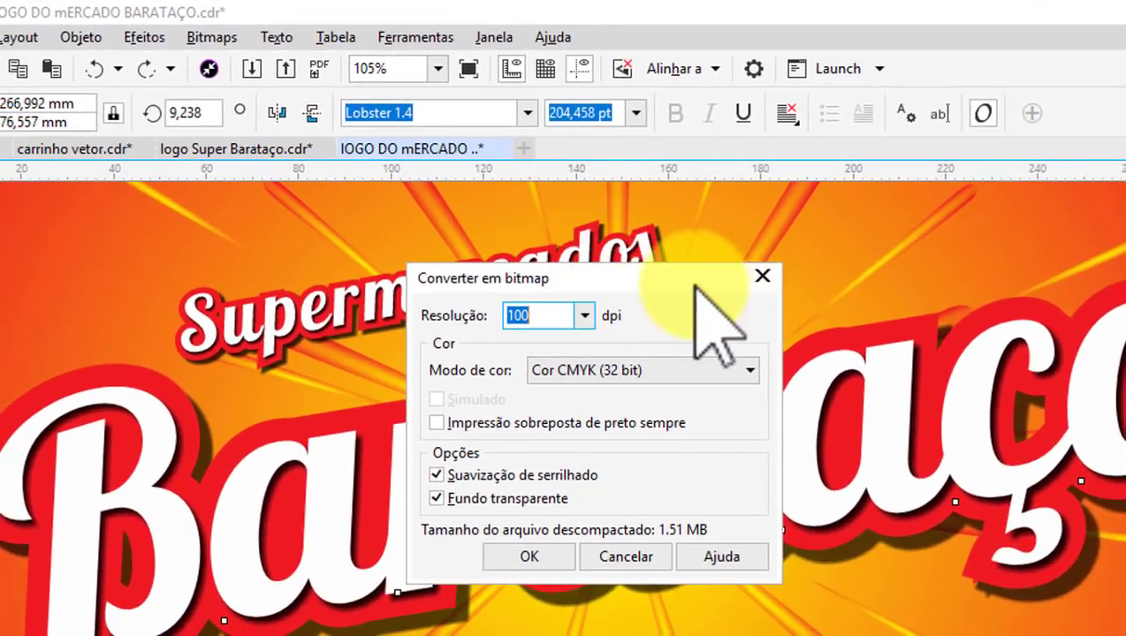
drag(712, 305, 1118, 142)
click(1018, 167)
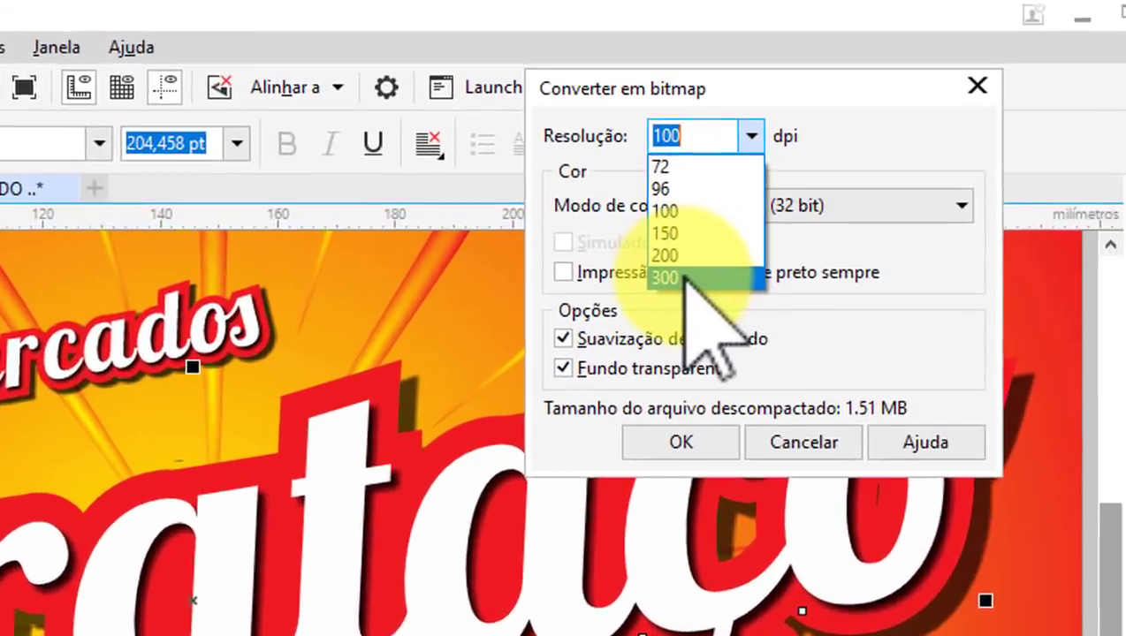
click(672, 279)
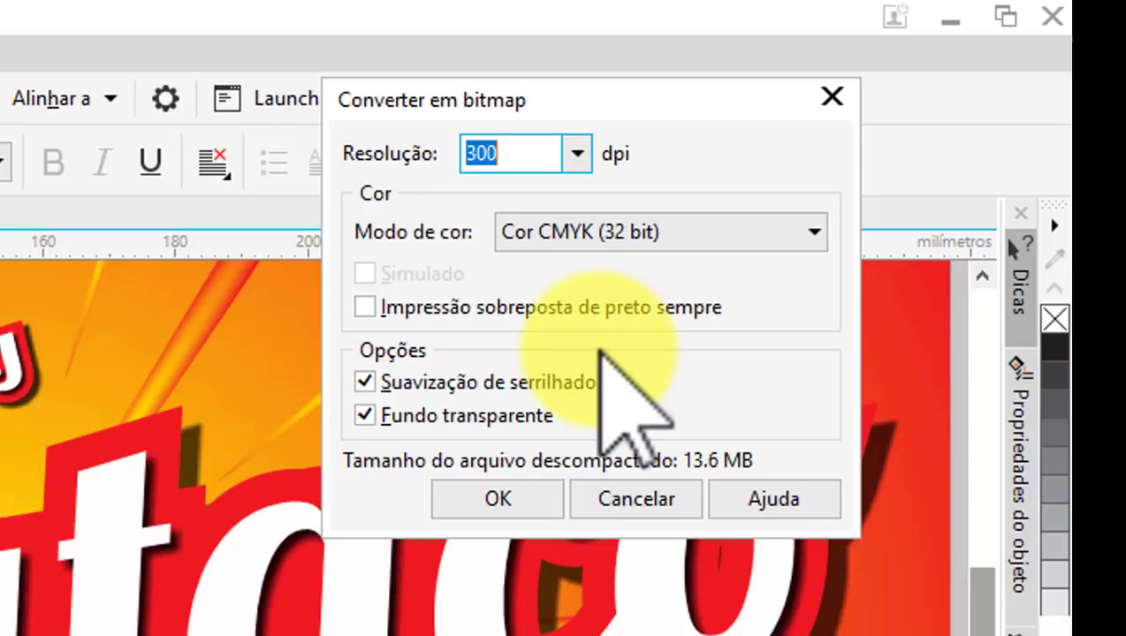
click(795, 244)
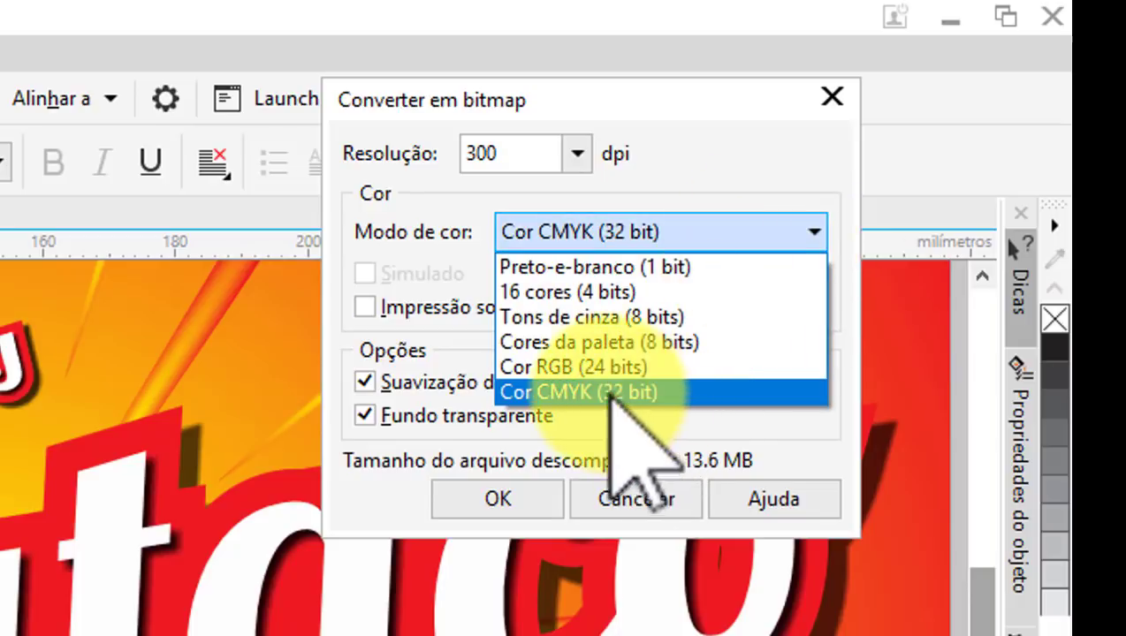
click(601, 369)
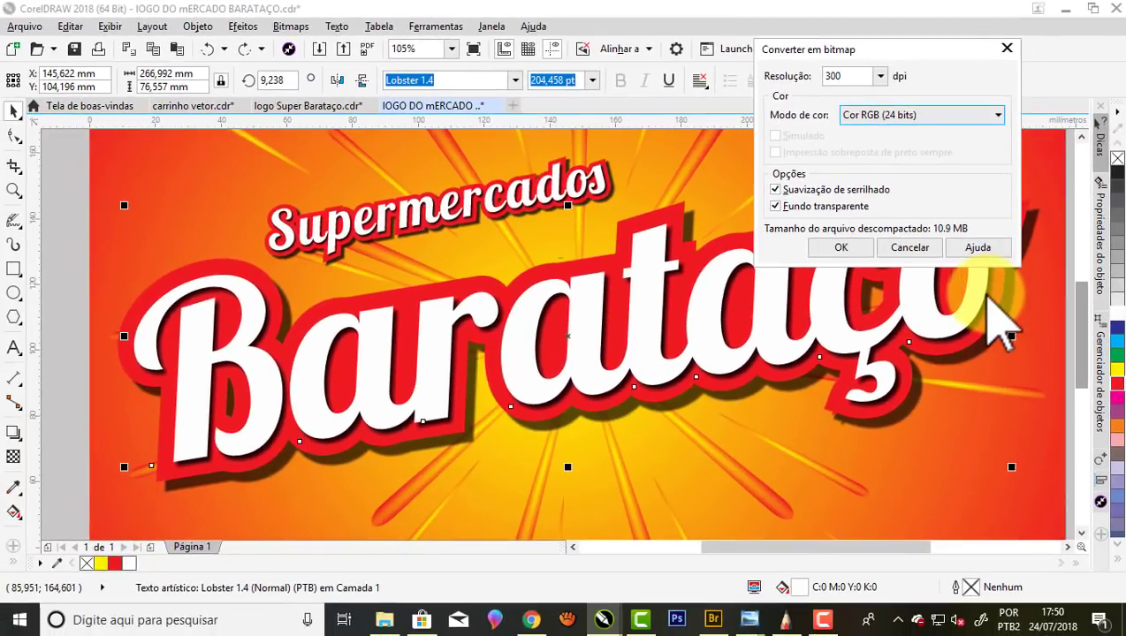
click(841, 248)
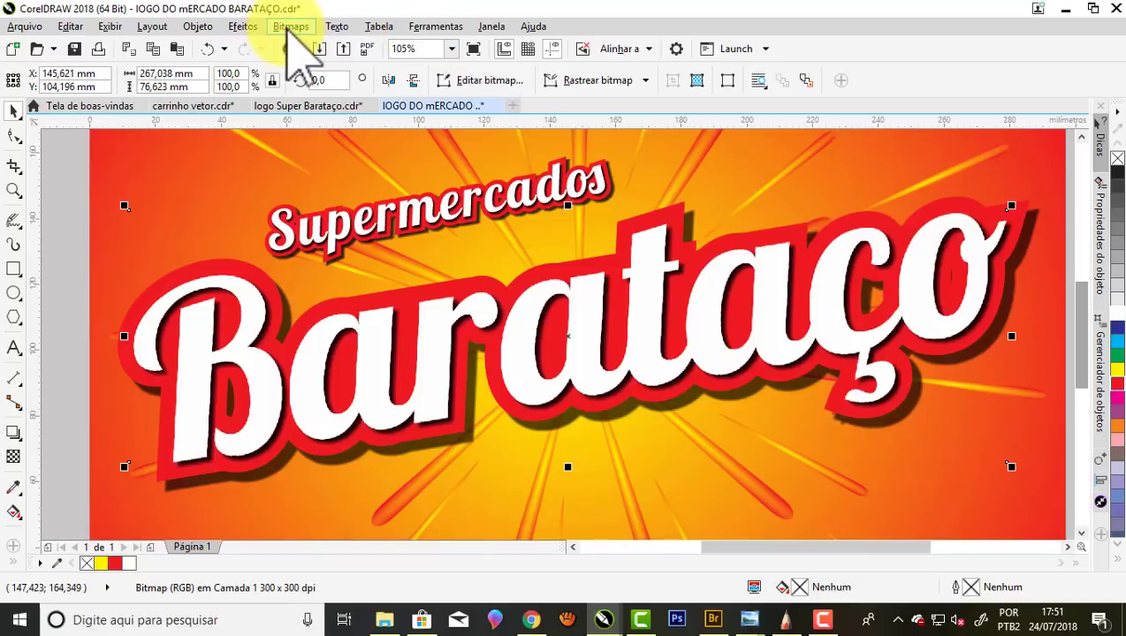
Apply the Plástico texture to the lettering with intensity 90, smoothness 85 and highlight 90
click(288, 32)
mouse_move(106, 481)
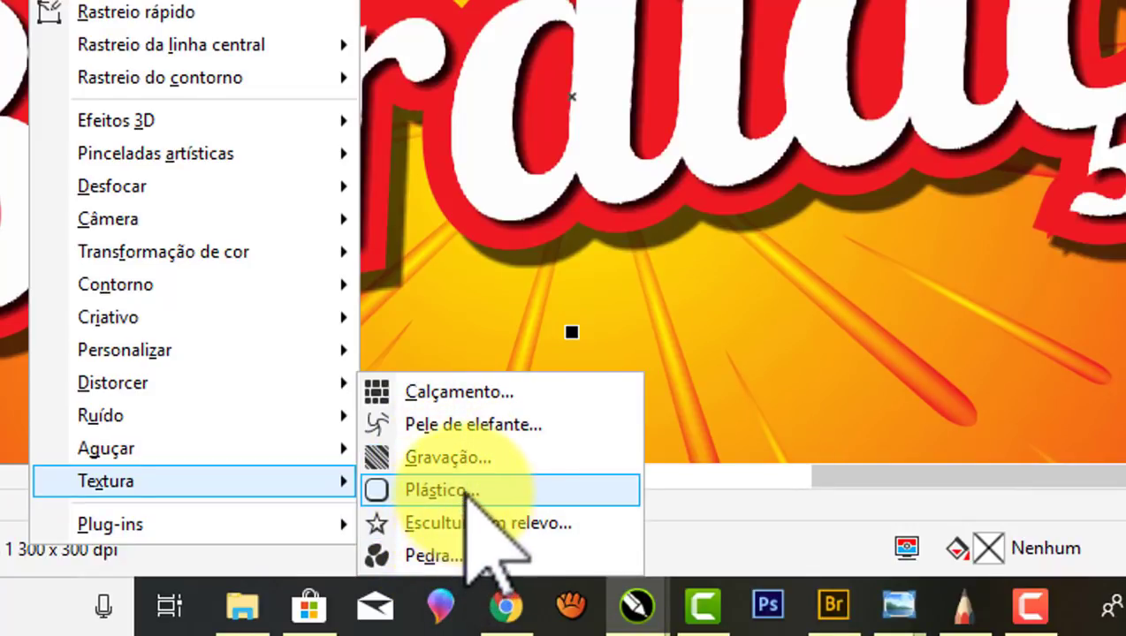
click(467, 491)
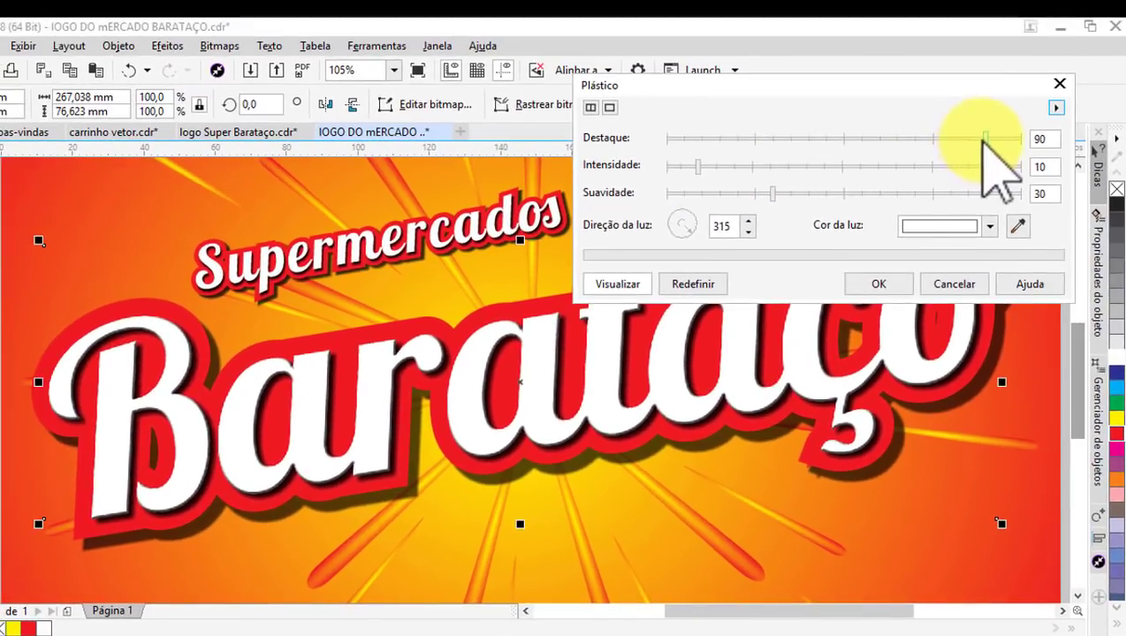
drag(701, 168, 837, 167)
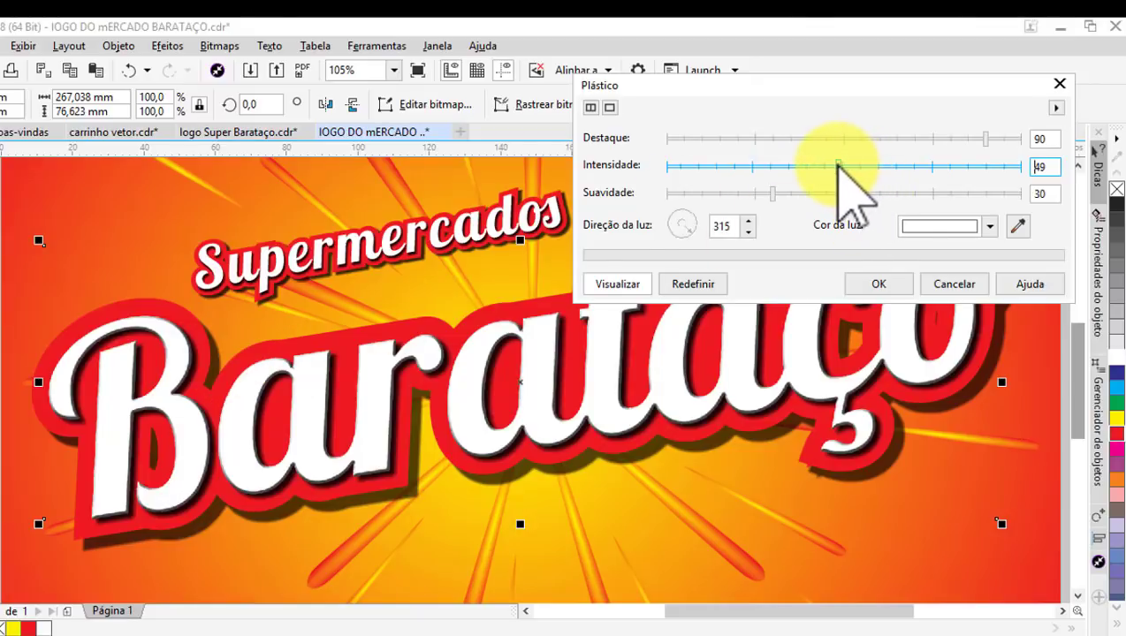
drag(838, 166, 962, 168)
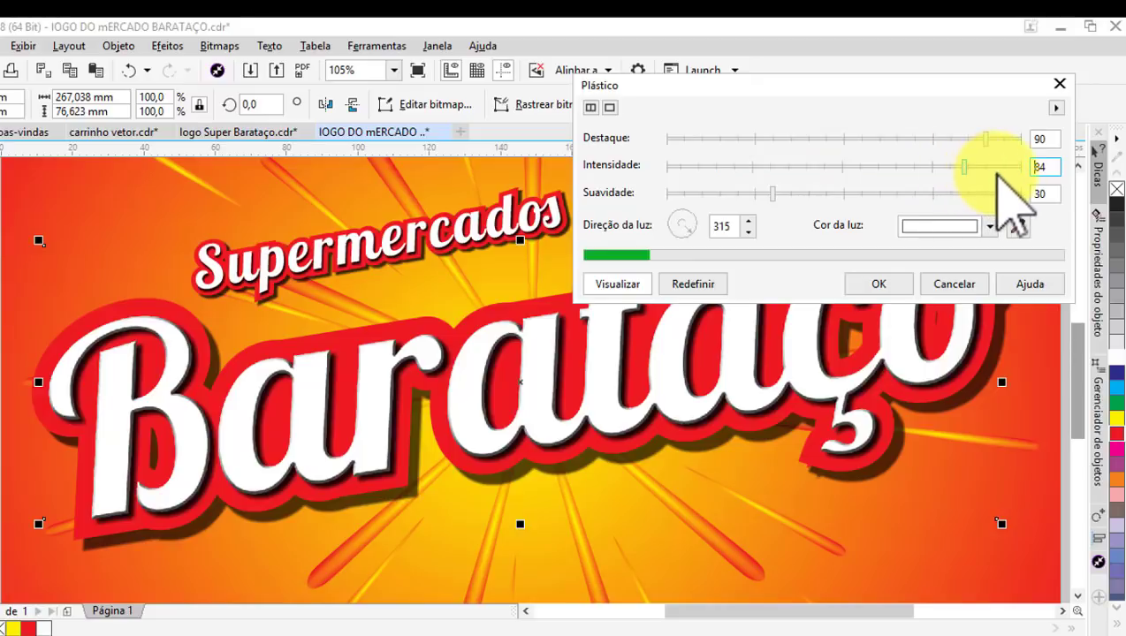
click(972, 166)
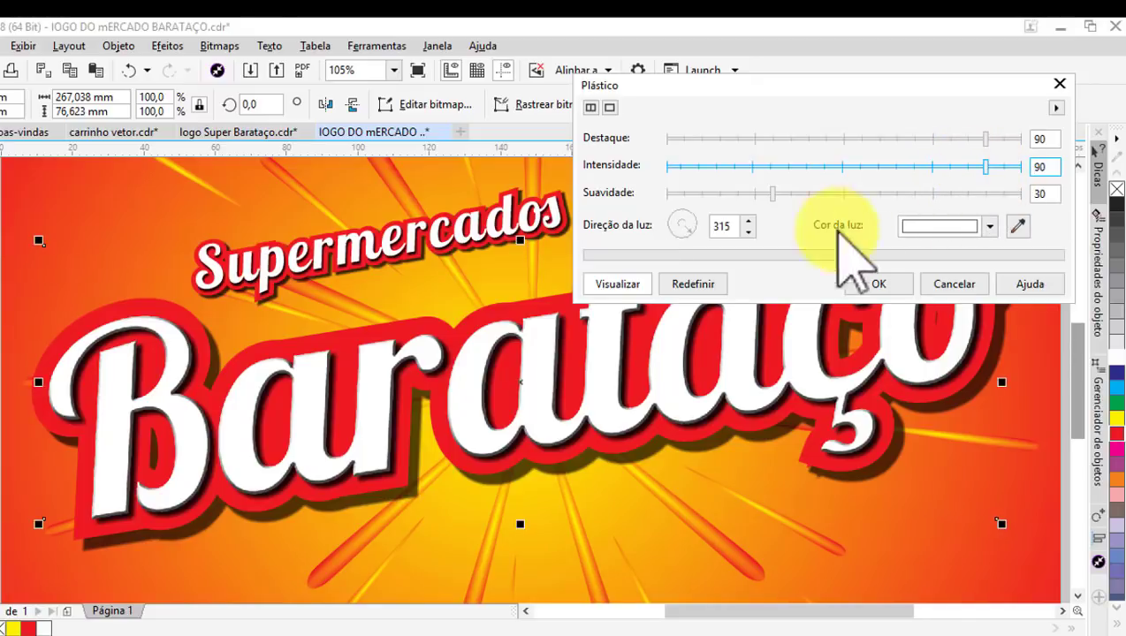
drag(774, 193, 811, 195)
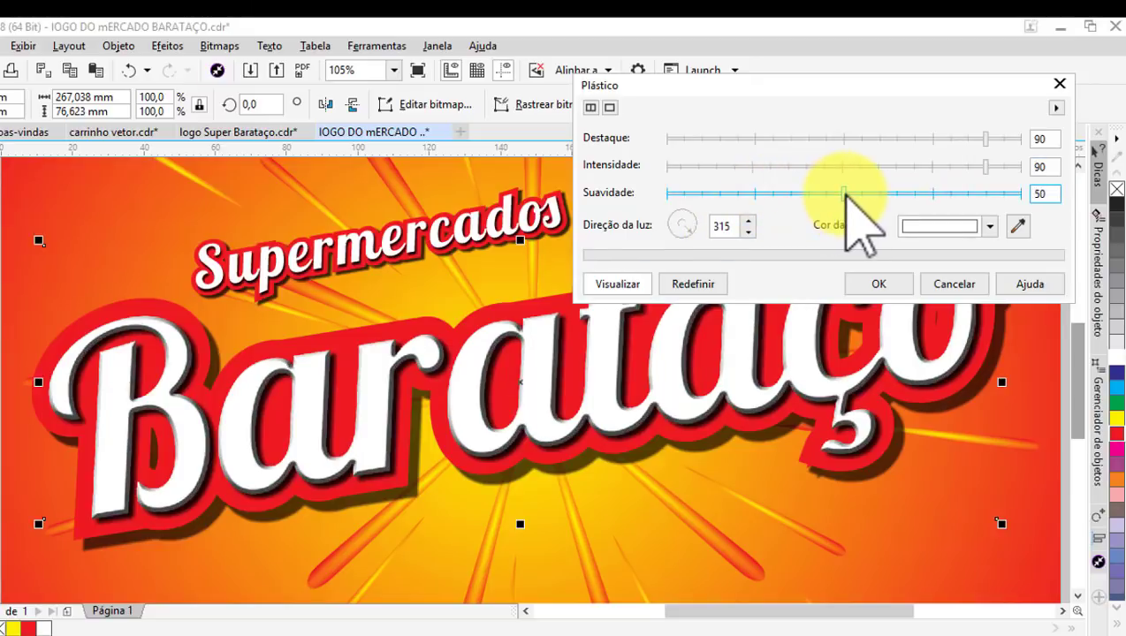
drag(847, 192, 902, 196)
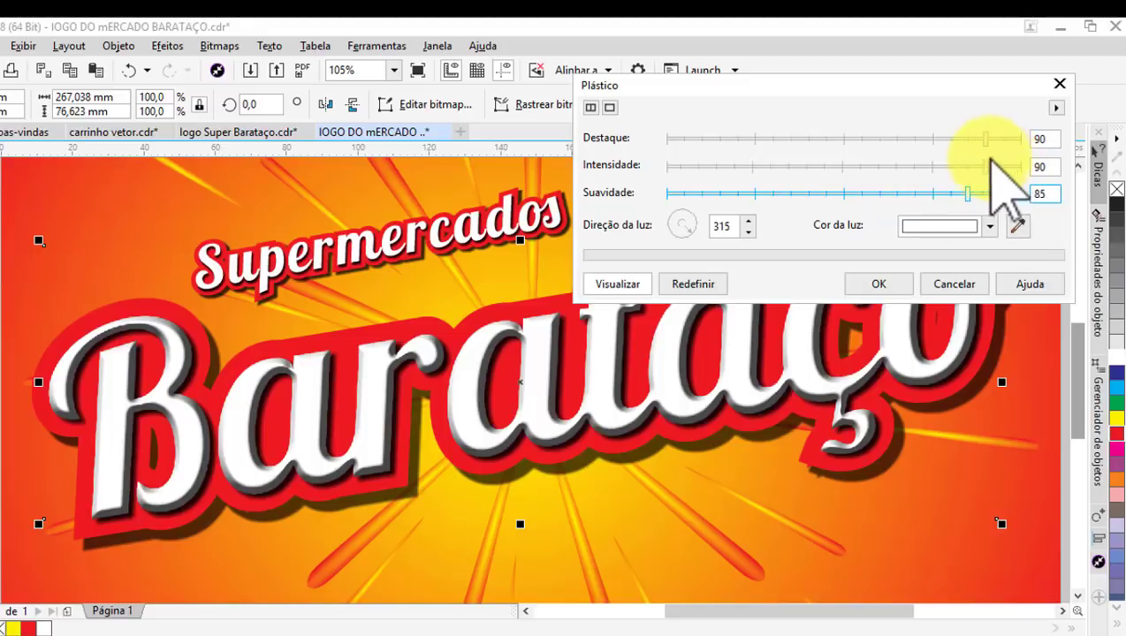
click(898, 301)
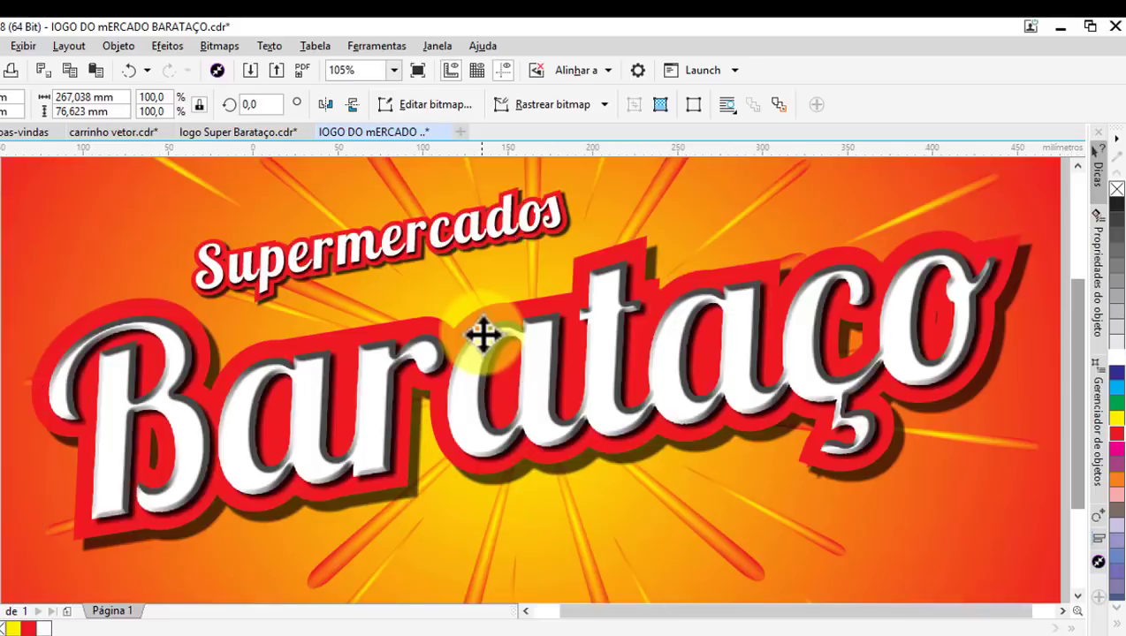
scroll(483, 334, down, 2)
click(791, 407)
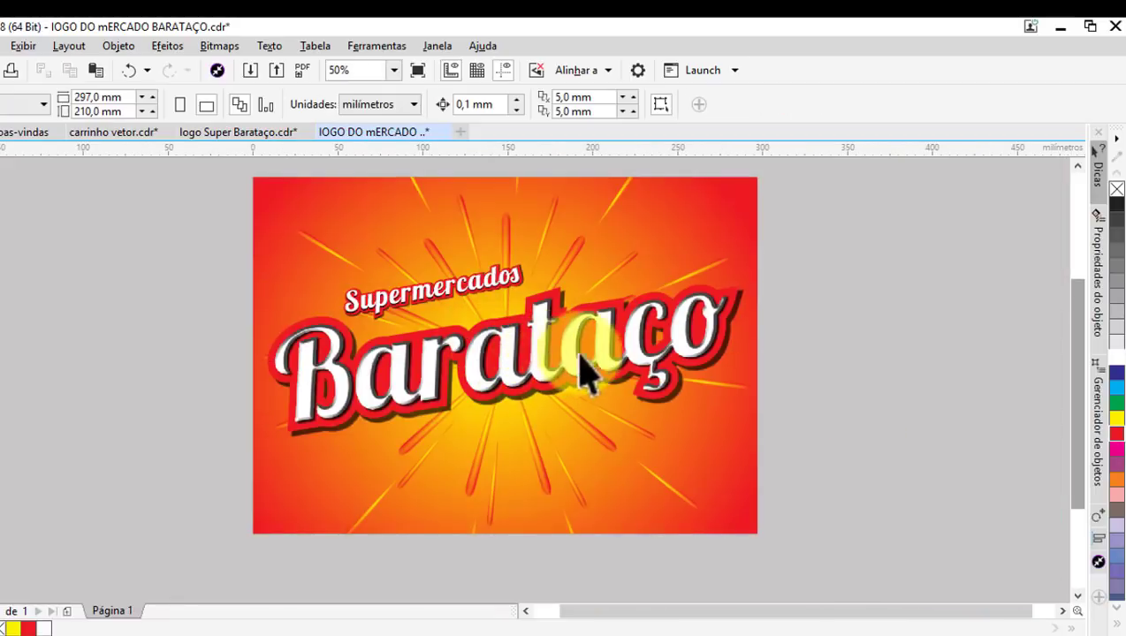
scroll(610, 380, up, 2)
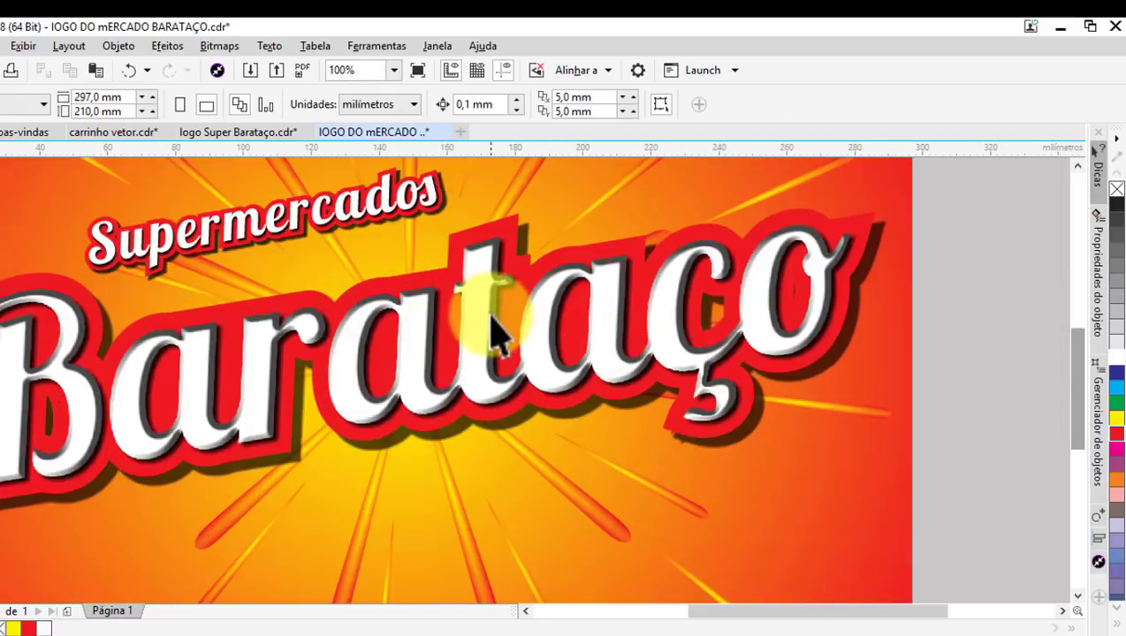
scroll(492, 329, down, 2)
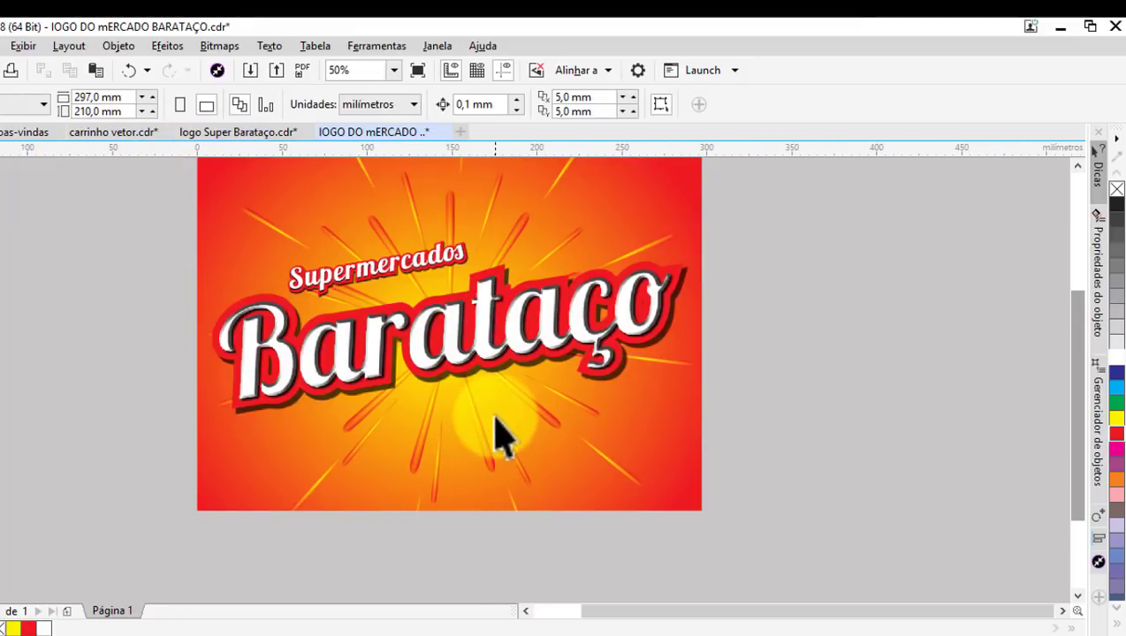
scroll(477, 356, up, 2)
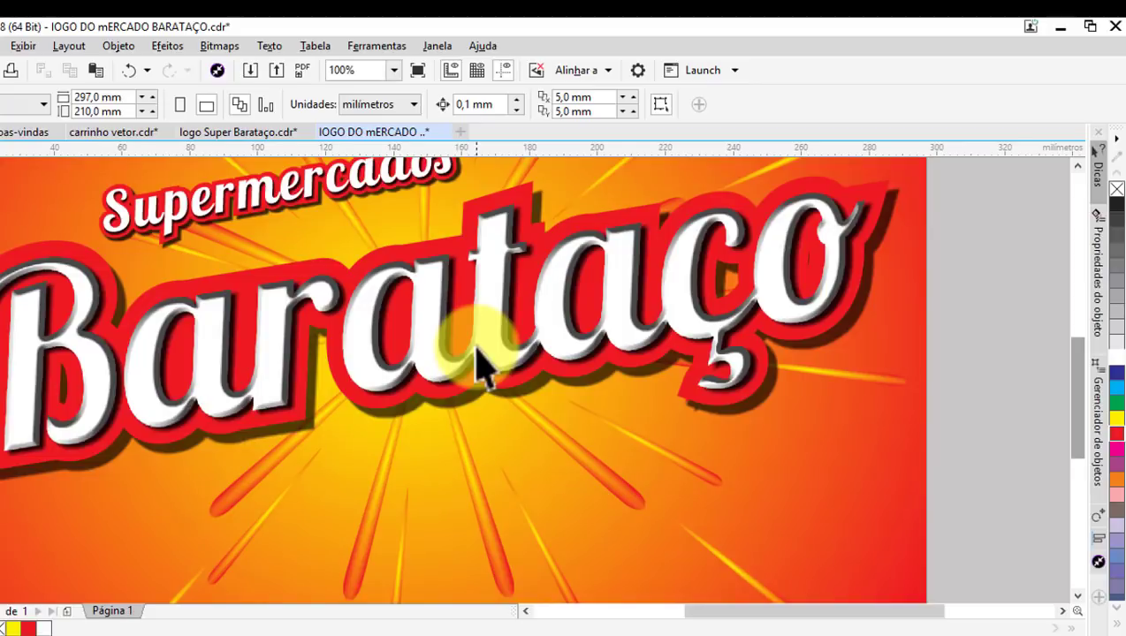
scroll(477, 358, up, 2)
scroll(477, 358, up, 2)
scroll(477, 358, down, 4)
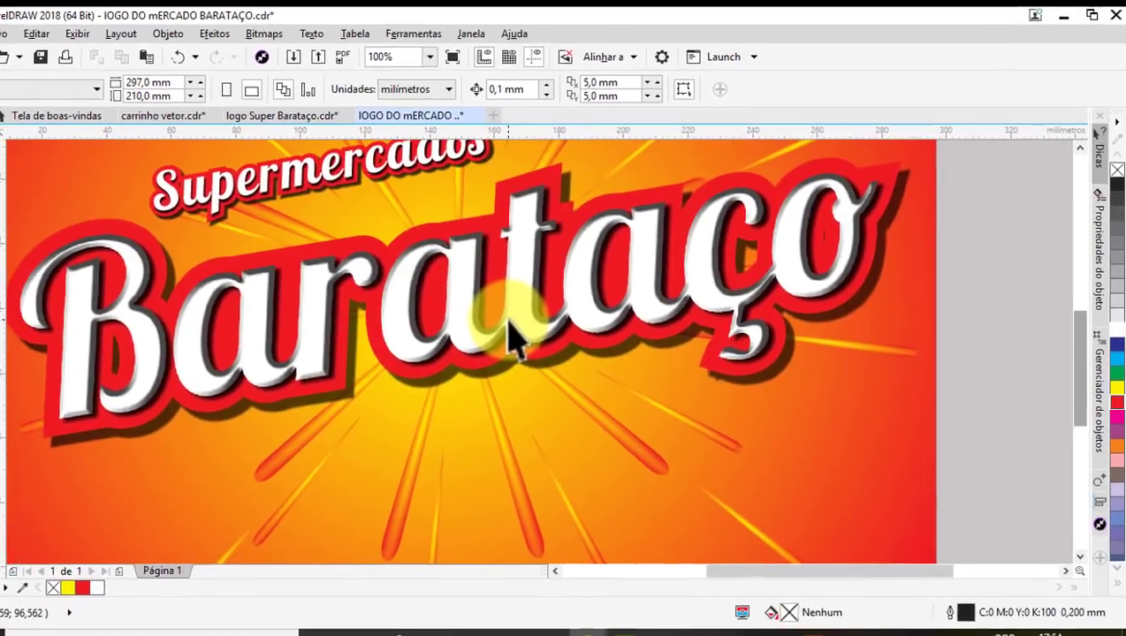
scroll(491, 247, up, 1)
scroll(504, 251, up, 1)
scroll(513, 249, up, 1)
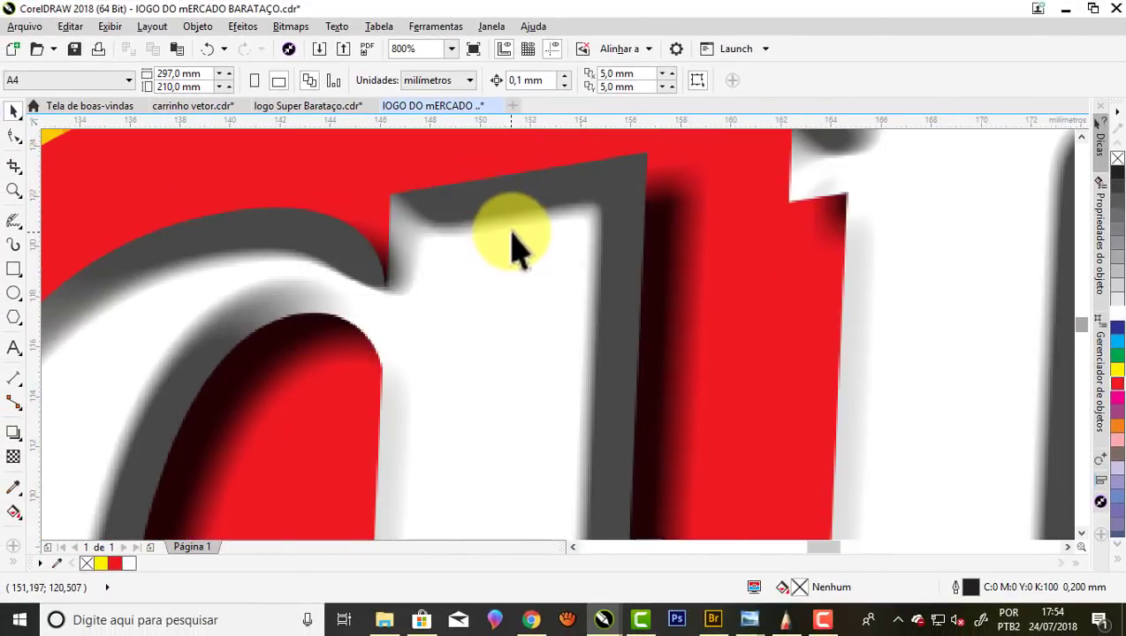
scroll(533, 206, down, 2)
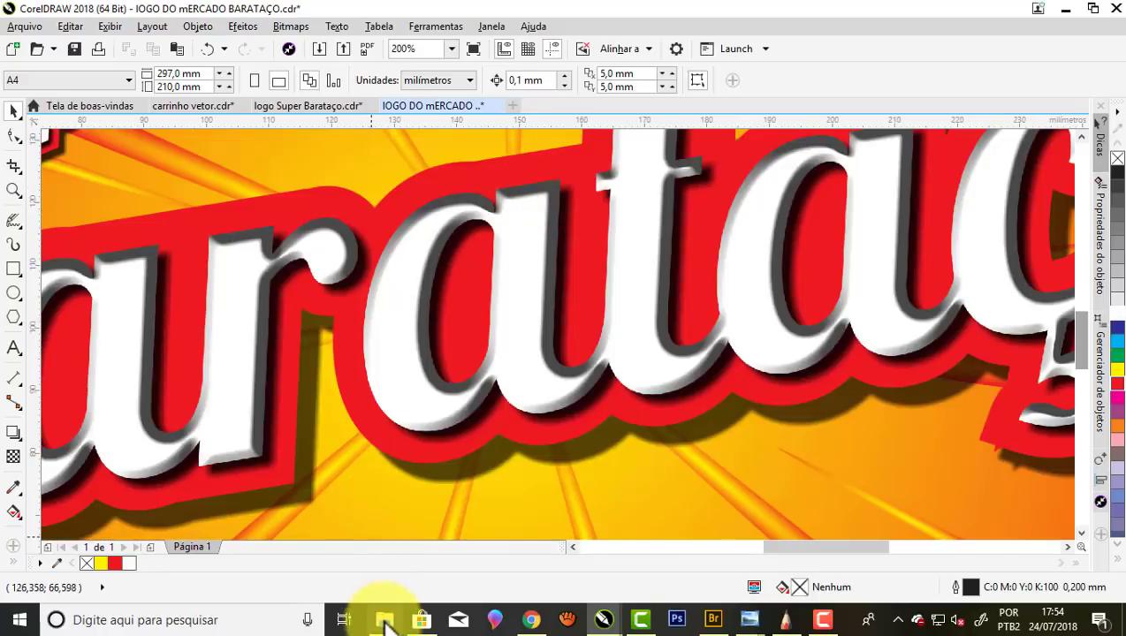
click(384, 619)
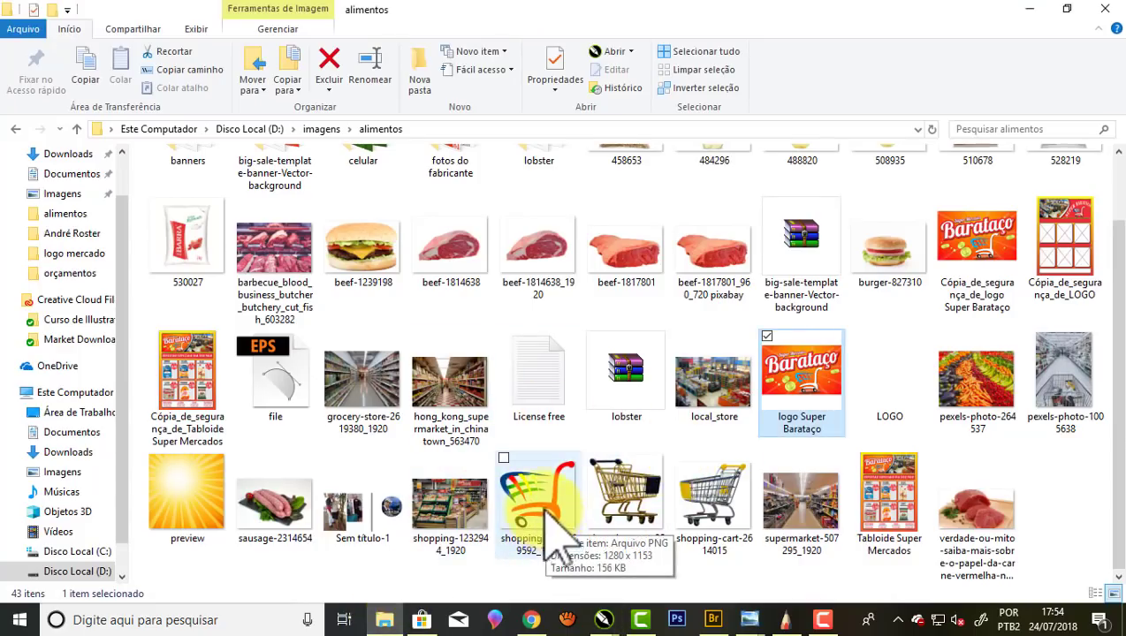
Drag the shopping-cart-309592_1280 PNG from the alimentos folder into the CorelDRAW document
mouse_move(517, 511)
mouse_down()
mouse_move(616, 603)
mouse_move(572, 311)
mouse_up()
Move the shopping-cart bitmap away from the banner, off to the right
scroll(568, 297, down, 1)
scroll(560, 266, down, 1)
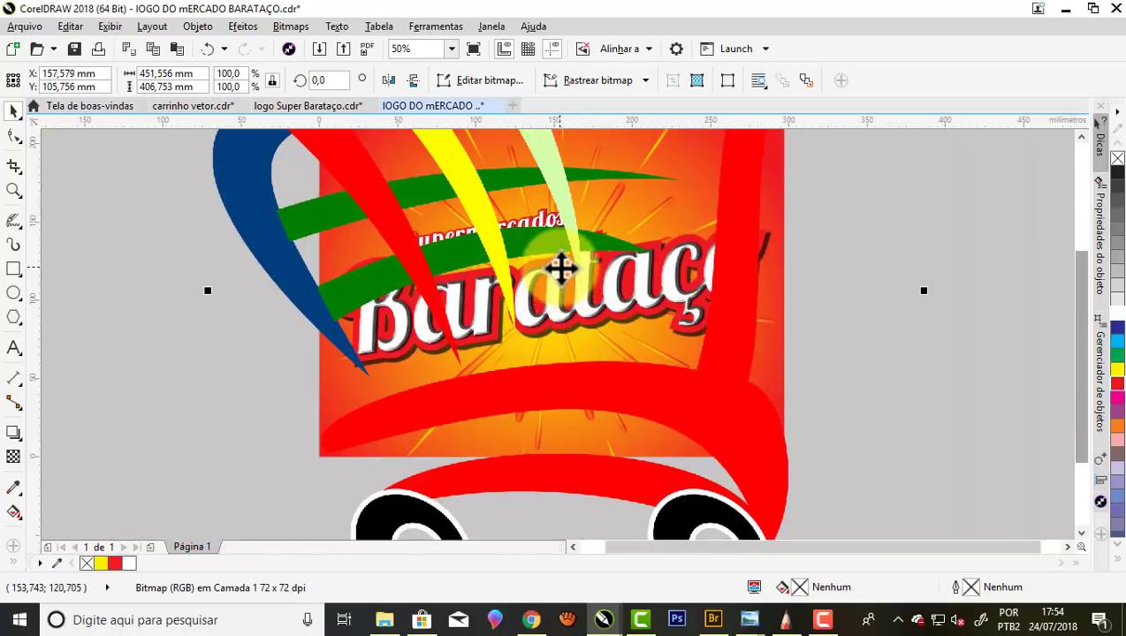
scroll(534, 259, down, 1)
scroll(534, 259, down, 1)
drag(512, 216, 822, 265)
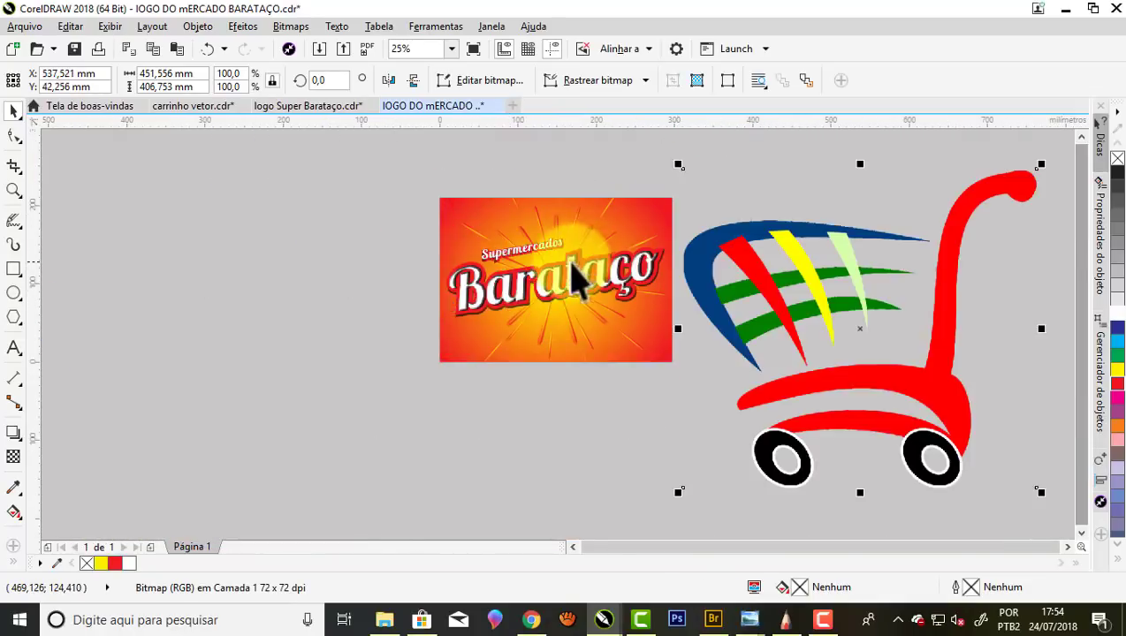
scroll(573, 276, down, 1)
mouse_move(692, 256)
mouse_down()
mouse_move(754, 272)
mouse_move(767, 257)
mouse_up()
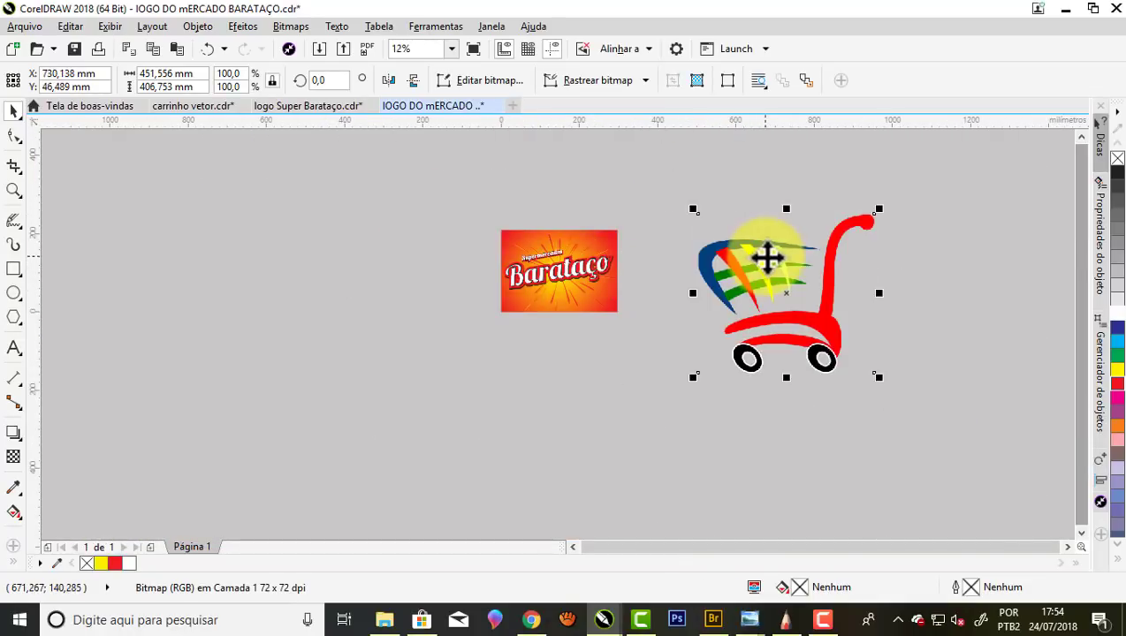
scroll(775, 257, up, 1)
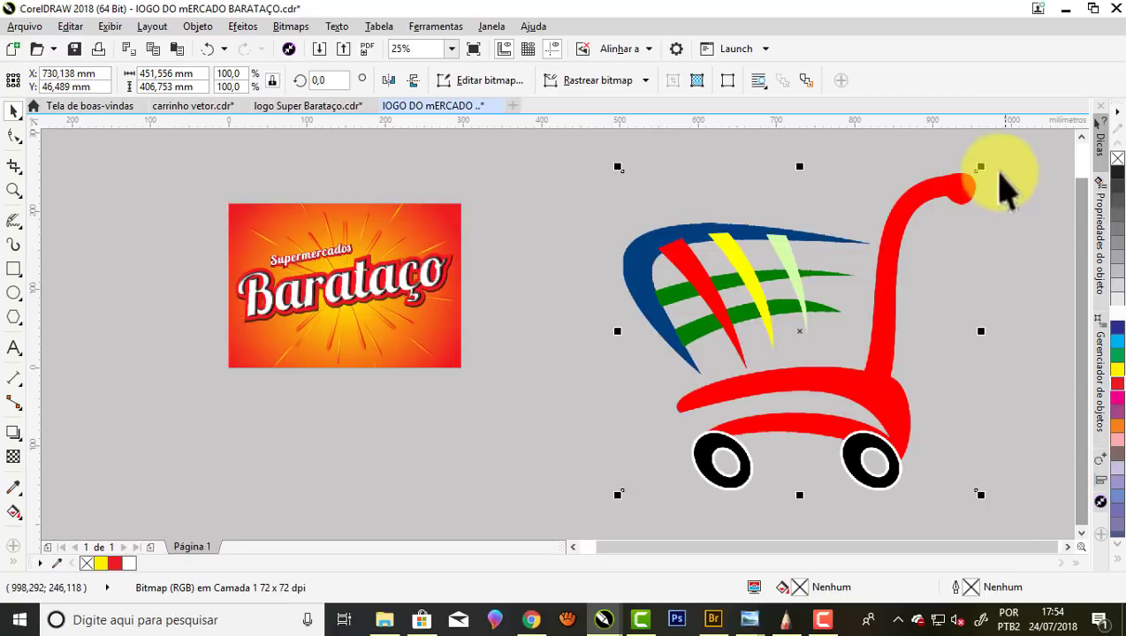
Scale the cart down in stages to 18.3%, testing it over the banner
drag(980, 166, 847, 322)
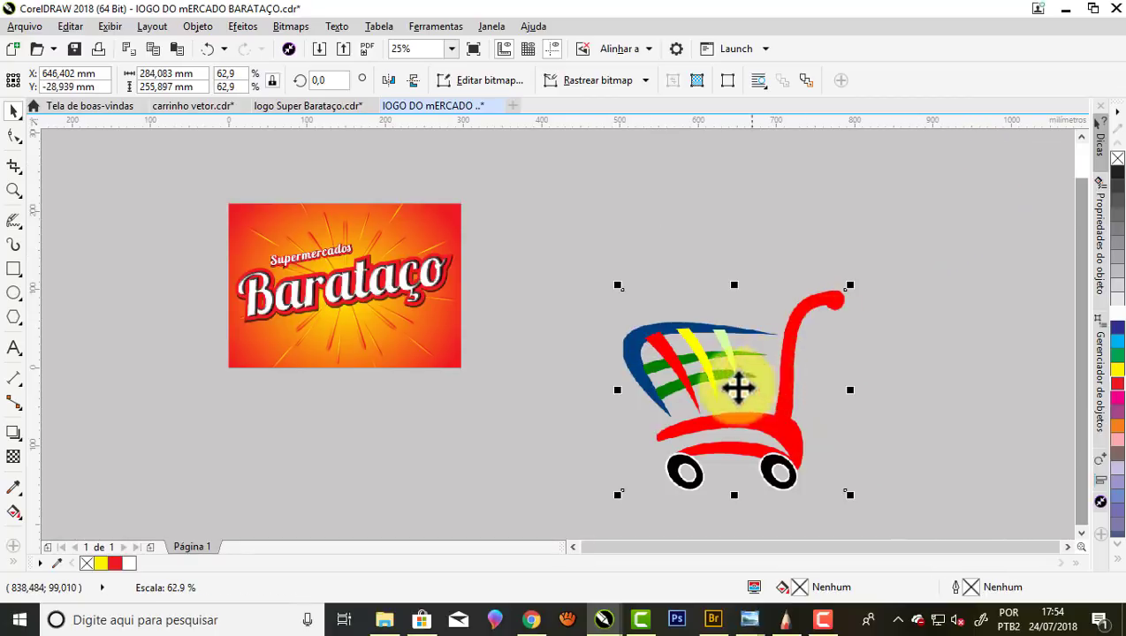
drag(736, 384, 549, 342)
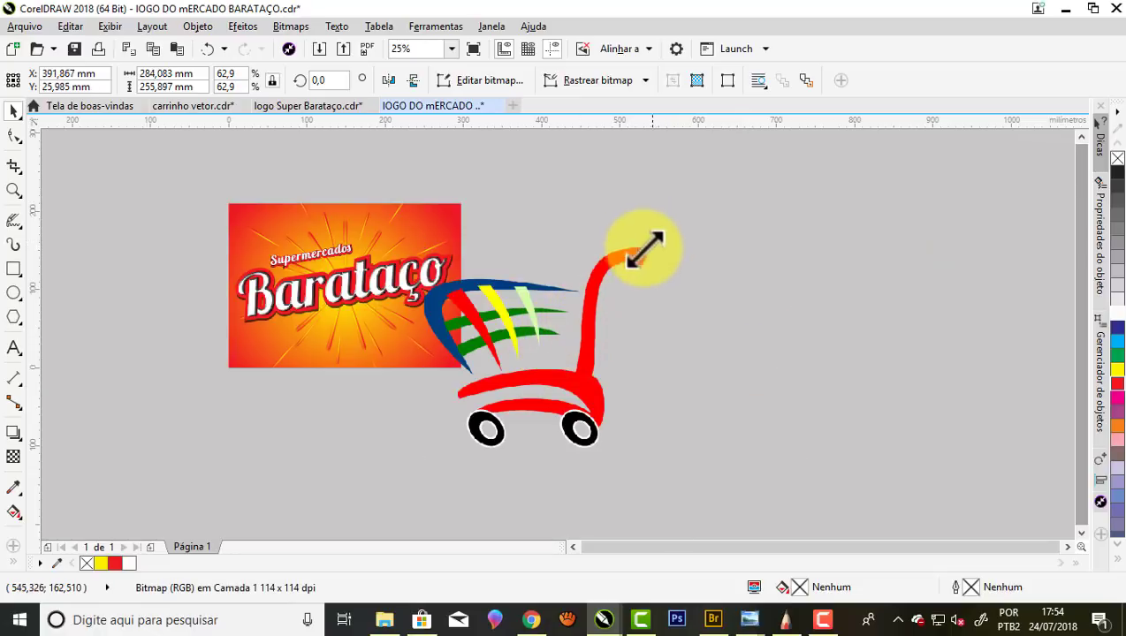
drag(644, 251, 548, 329)
drag(465, 382, 335, 341)
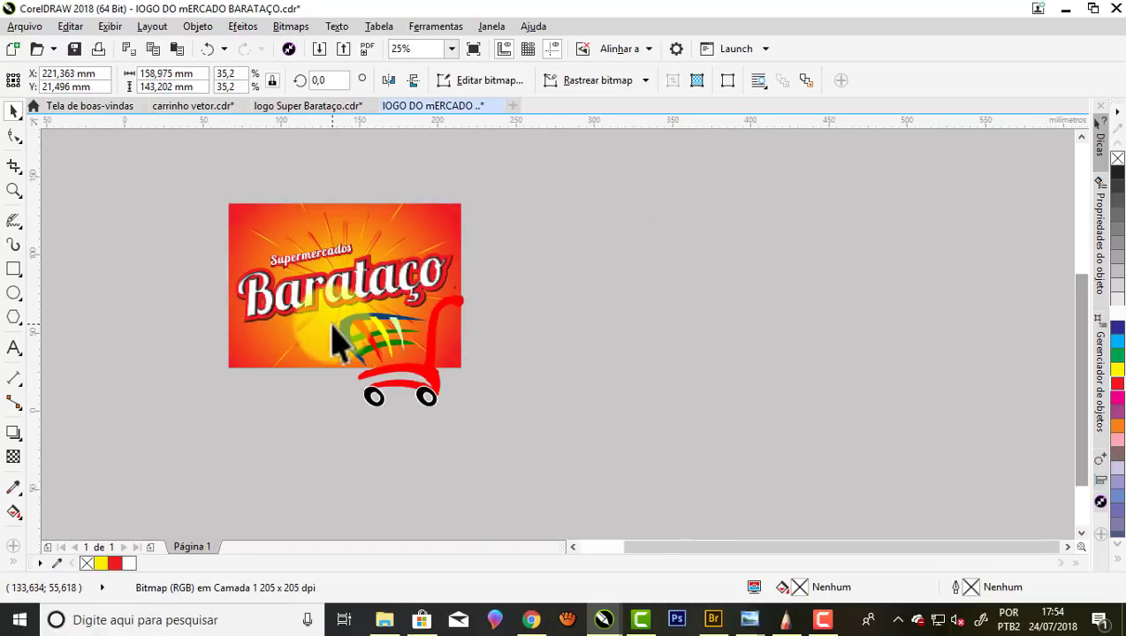
scroll(336, 340, up, 1)
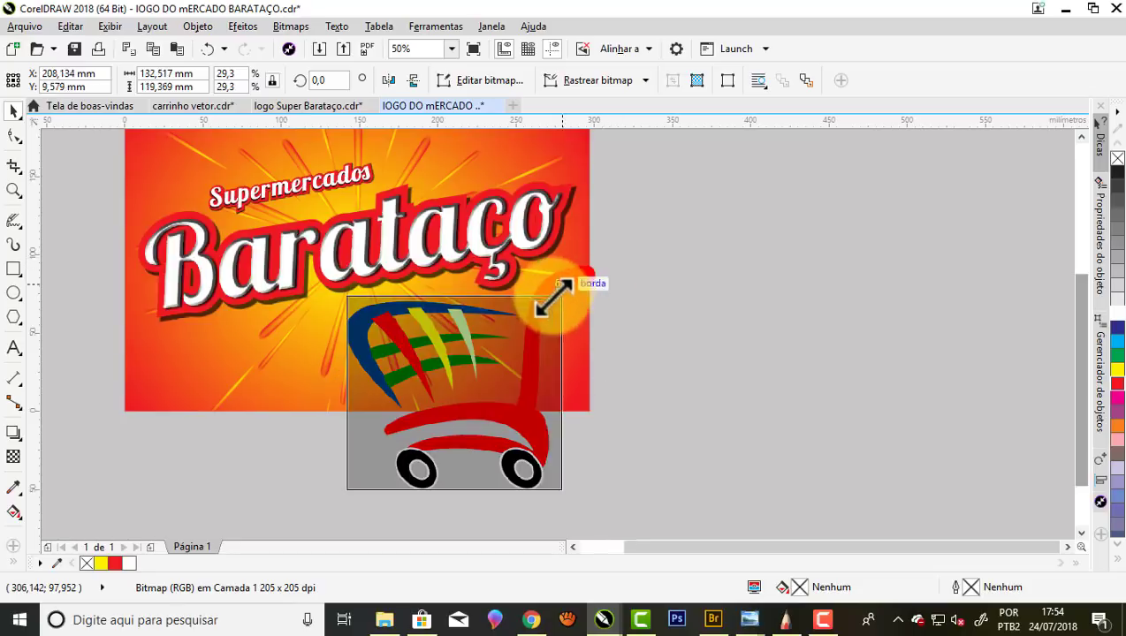
drag(603, 262, 515, 337)
drag(414, 395, 370, 340)
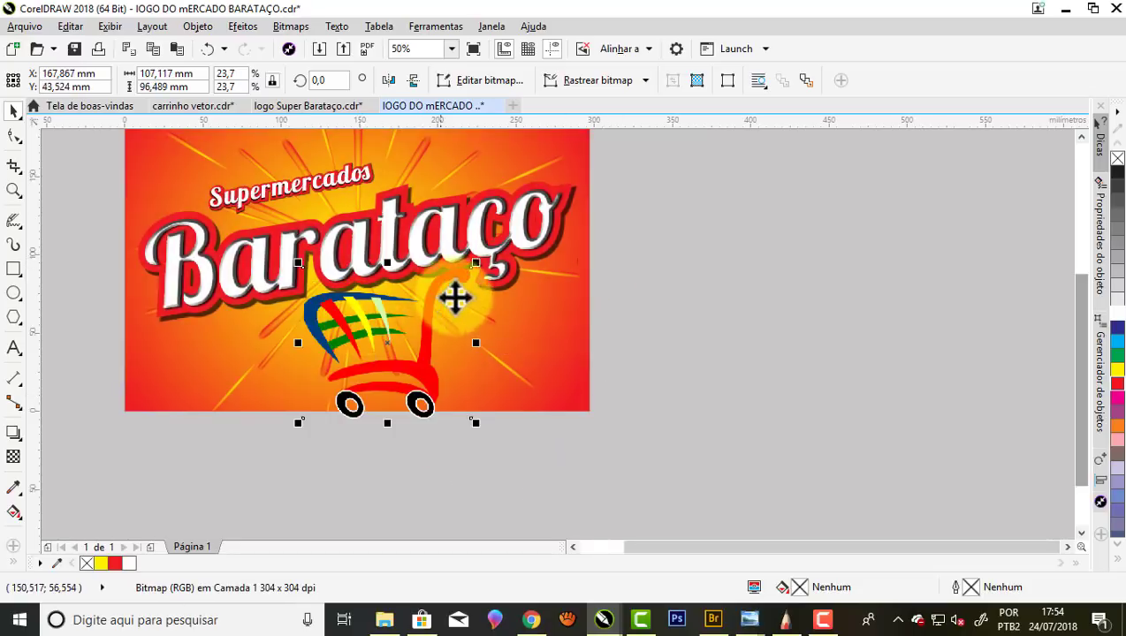
drag(477, 281, 437, 297)
Try the cart under the Barataço lettering, then move it off the banner's right edge
scroll(297, 334, up, 2)
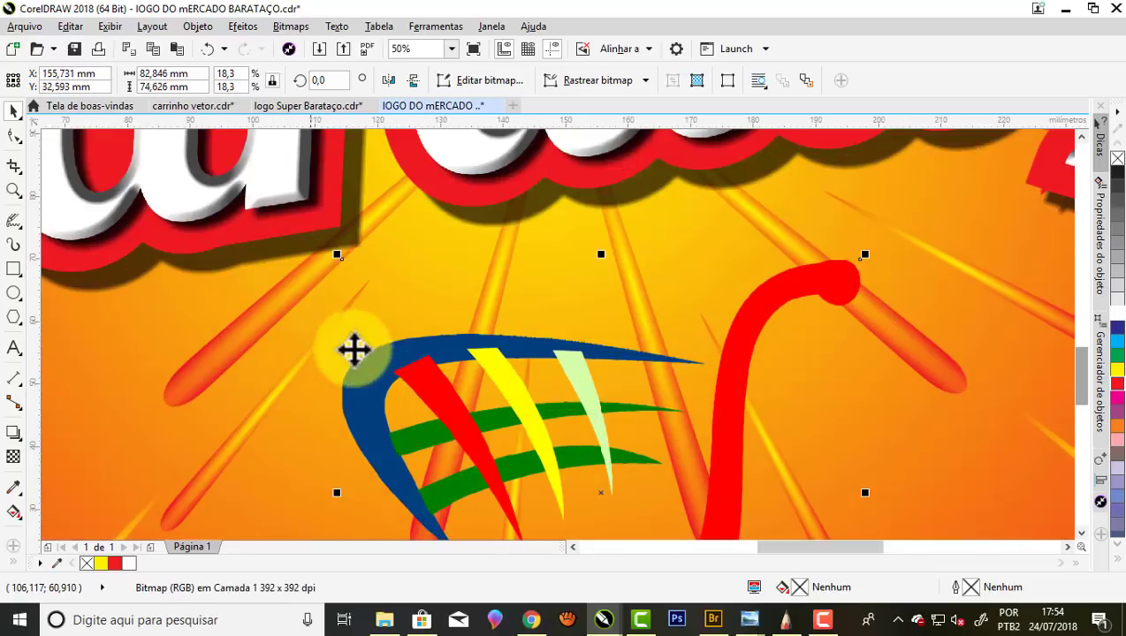
scroll(562, 273, down, 1)
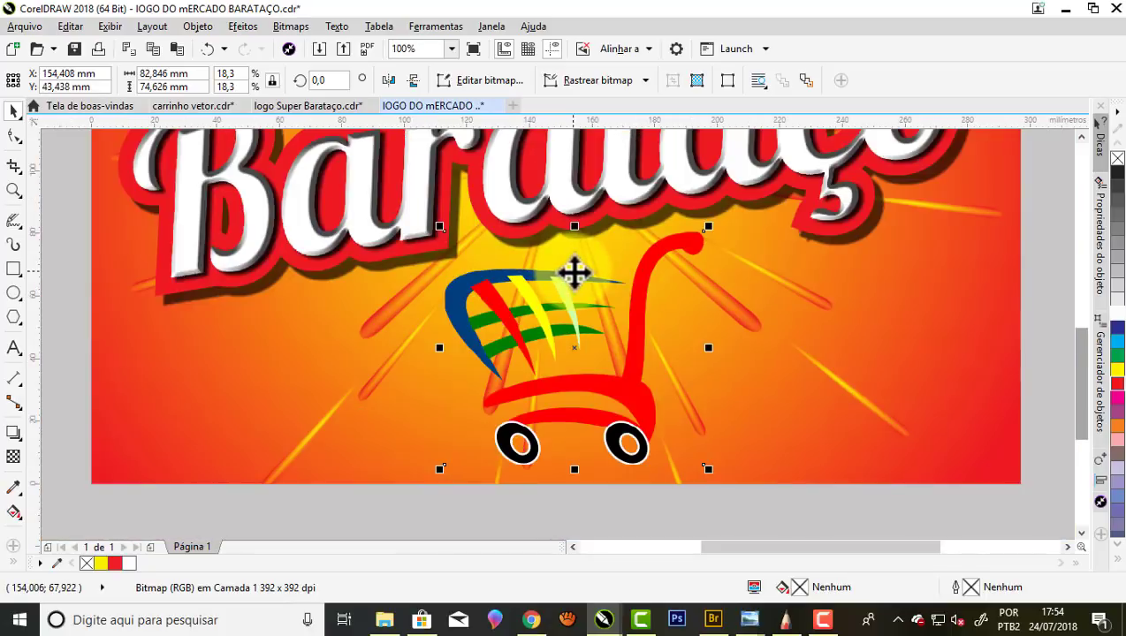
drag(644, 309, 696, 311)
scroll(661, 297, down, 2)
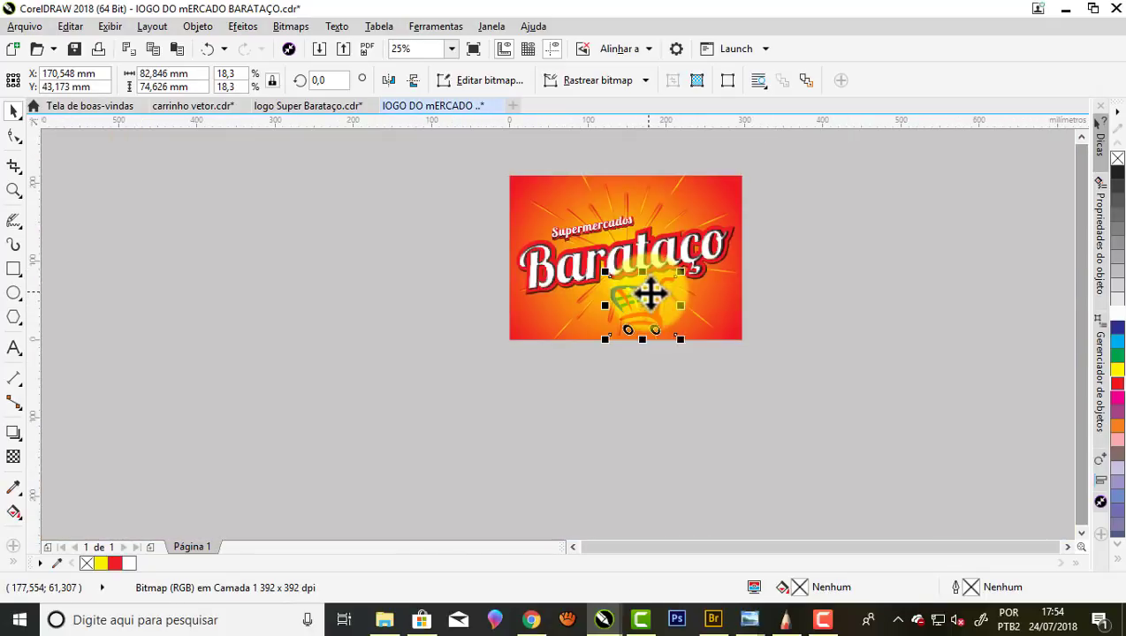
scroll(656, 299, up, 1)
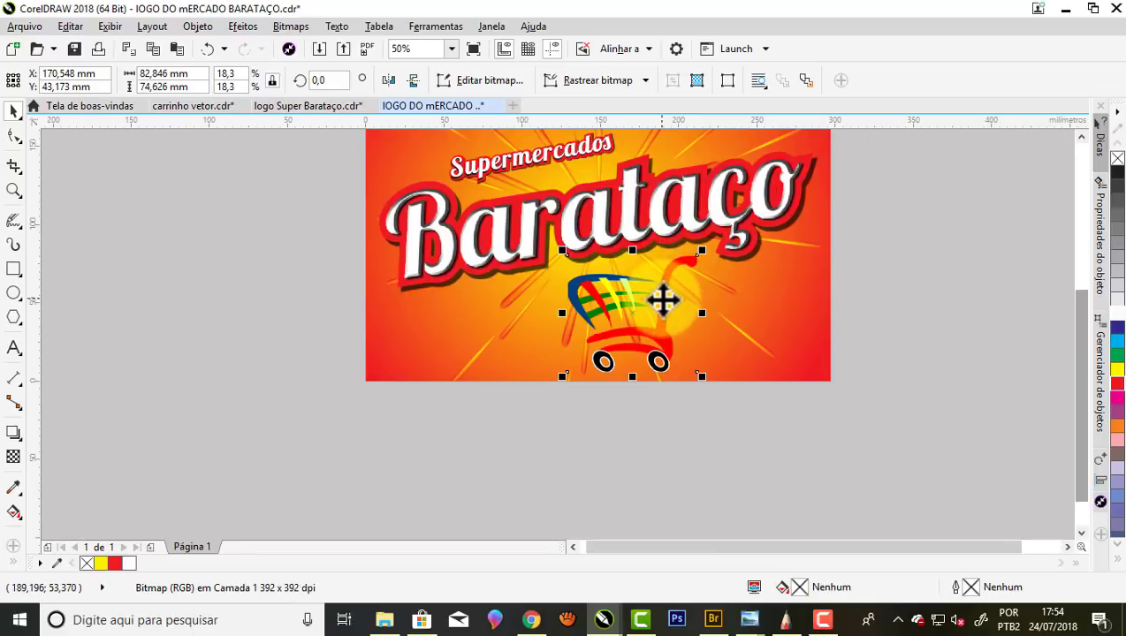
drag(662, 300, 639, 299)
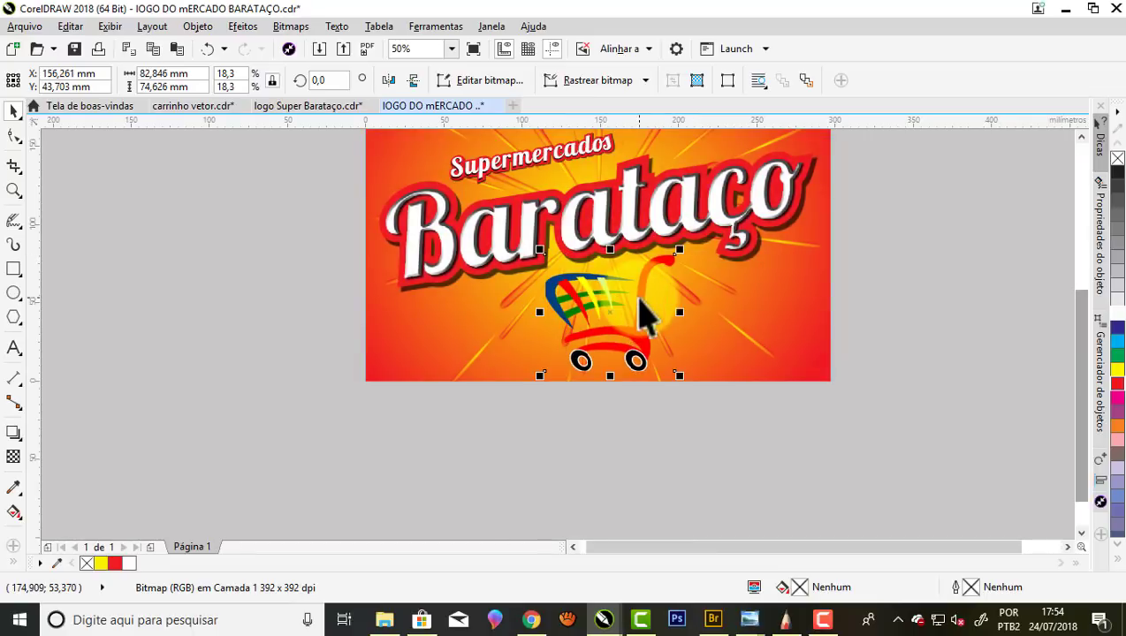
drag(634, 299, 957, 238)
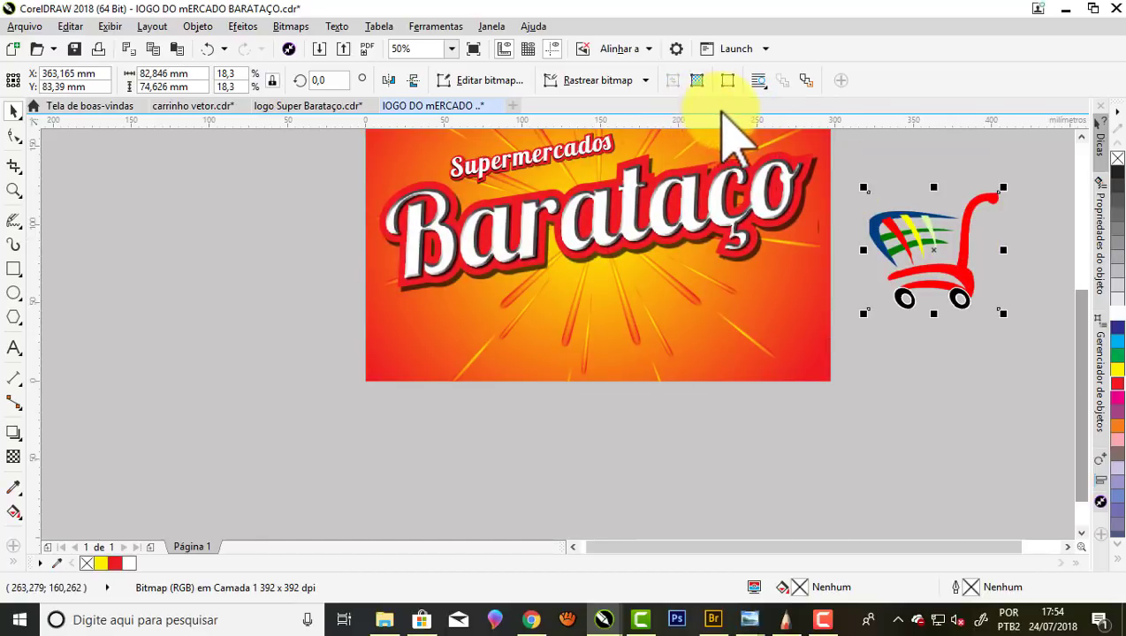
Trace the cart bitmap with the PowerTRACE Logotipo outline preset, keeping Remover fundo on
click(646, 80)
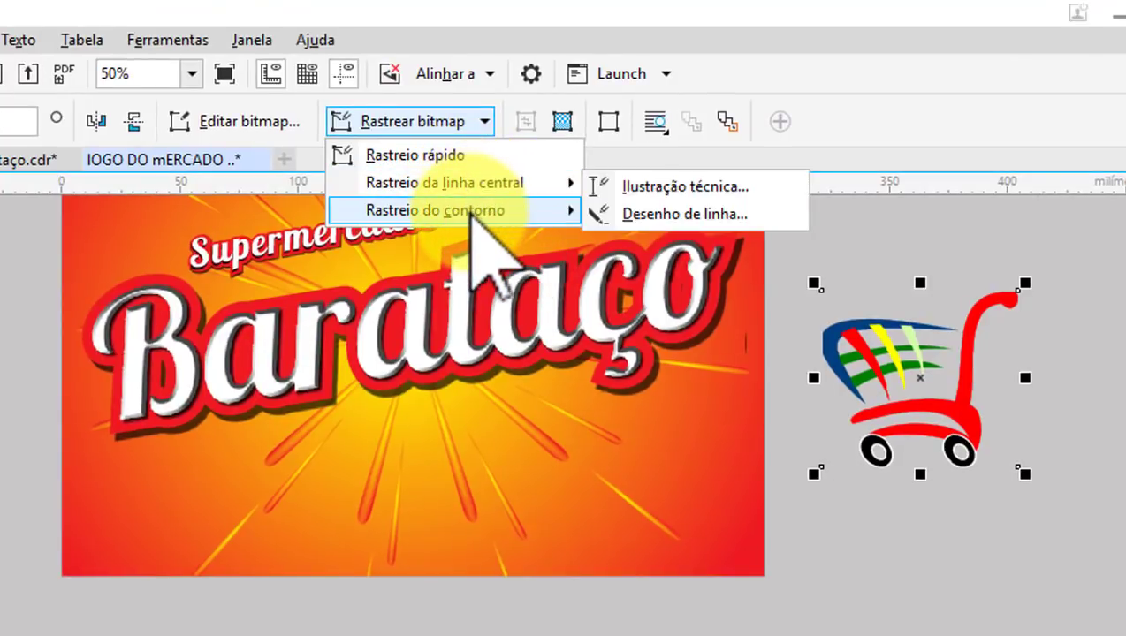
mouse_move(435, 210)
click(674, 248)
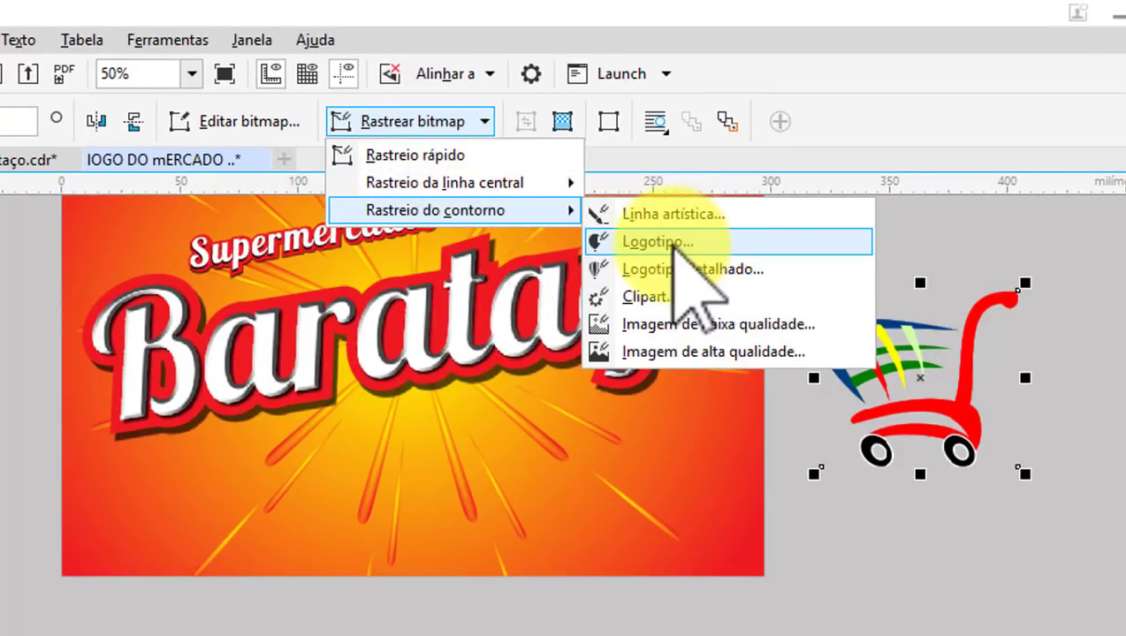
click(675, 244)
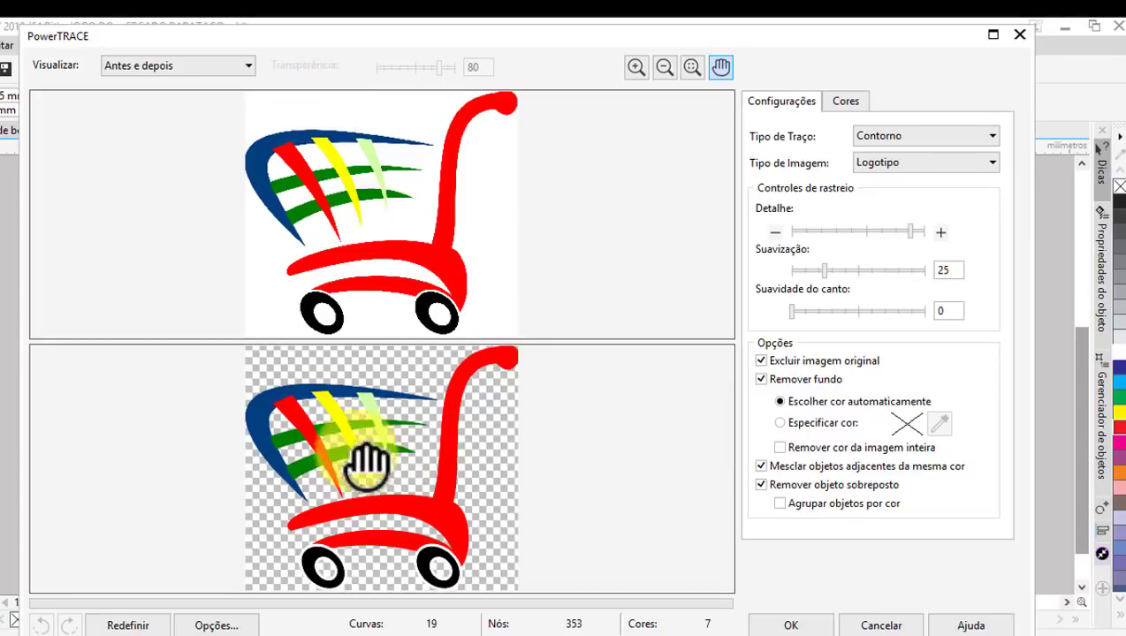
Accept the trace and try the vector cart on the banner, then move it past the right edge
click(791, 626)
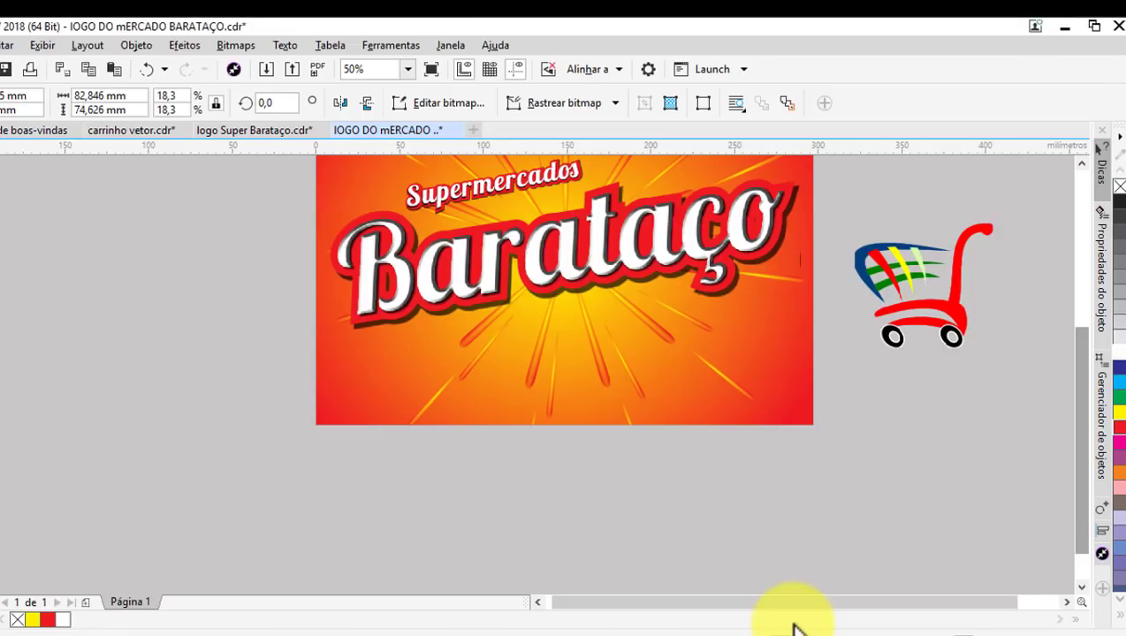
drag(920, 297, 745, 409)
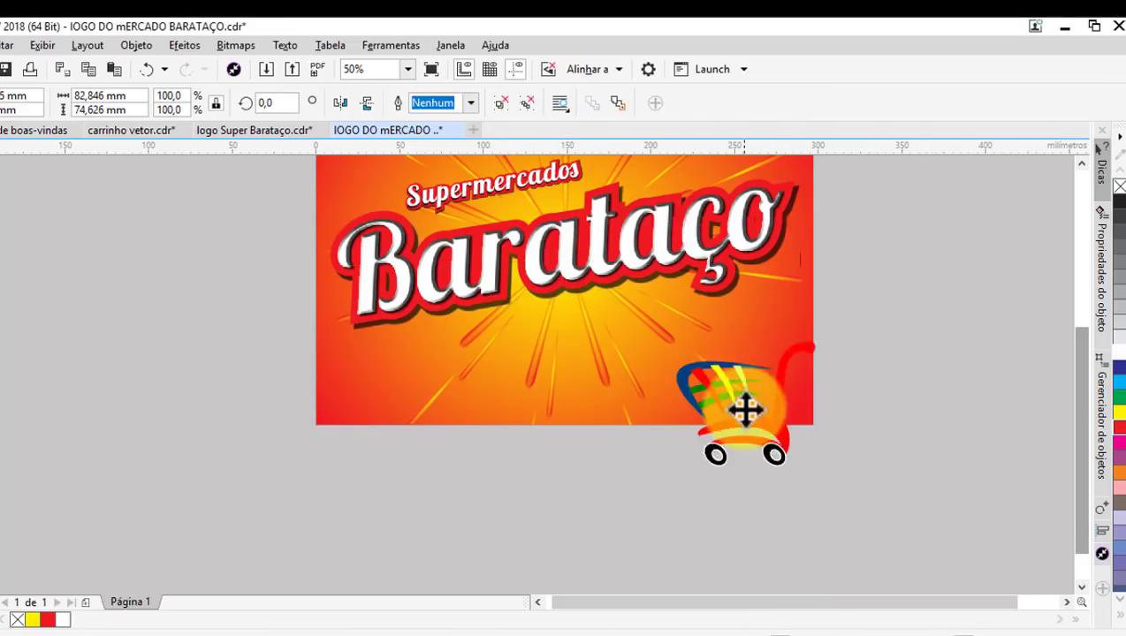
scroll(751, 420, up, 1)
scroll(764, 442, up, 2)
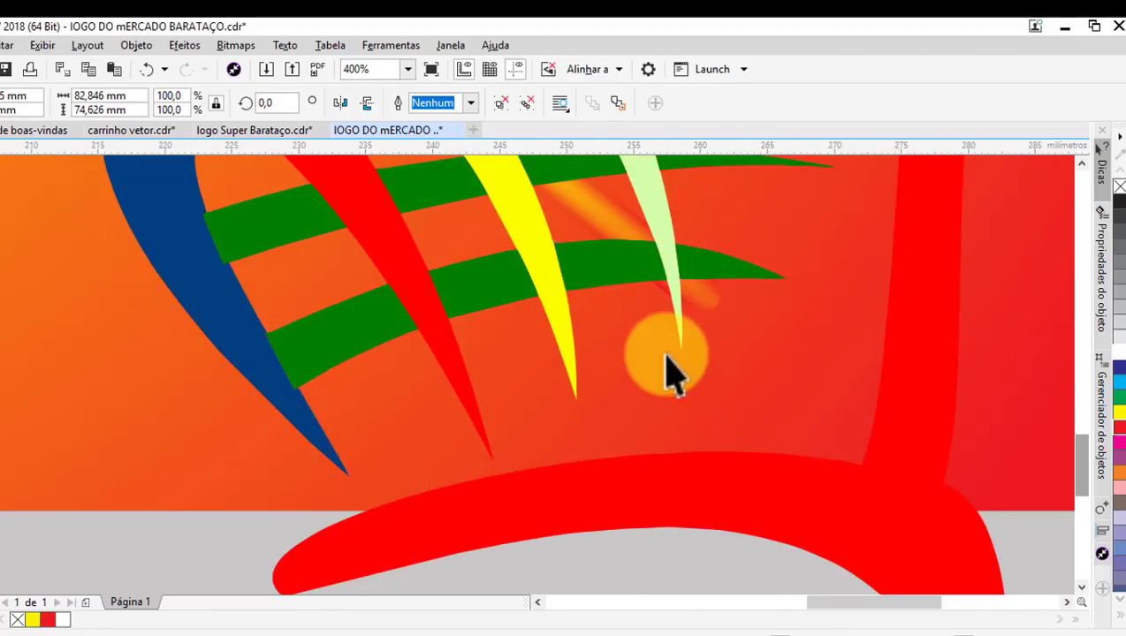
scroll(670, 372, down, 2)
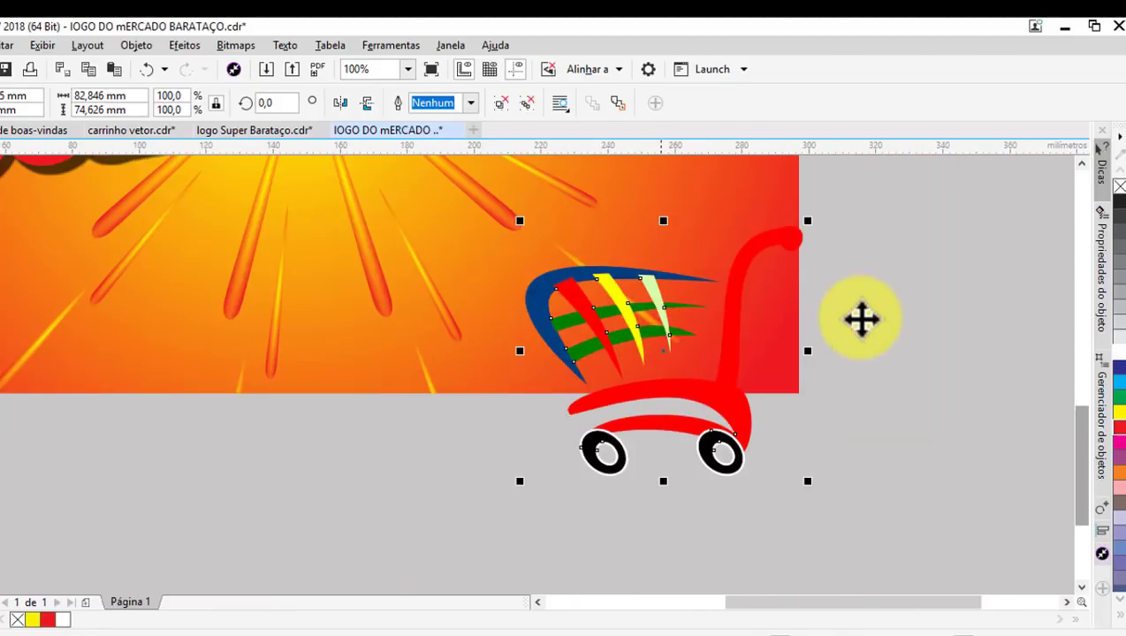
drag(669, 355, 842, 327)
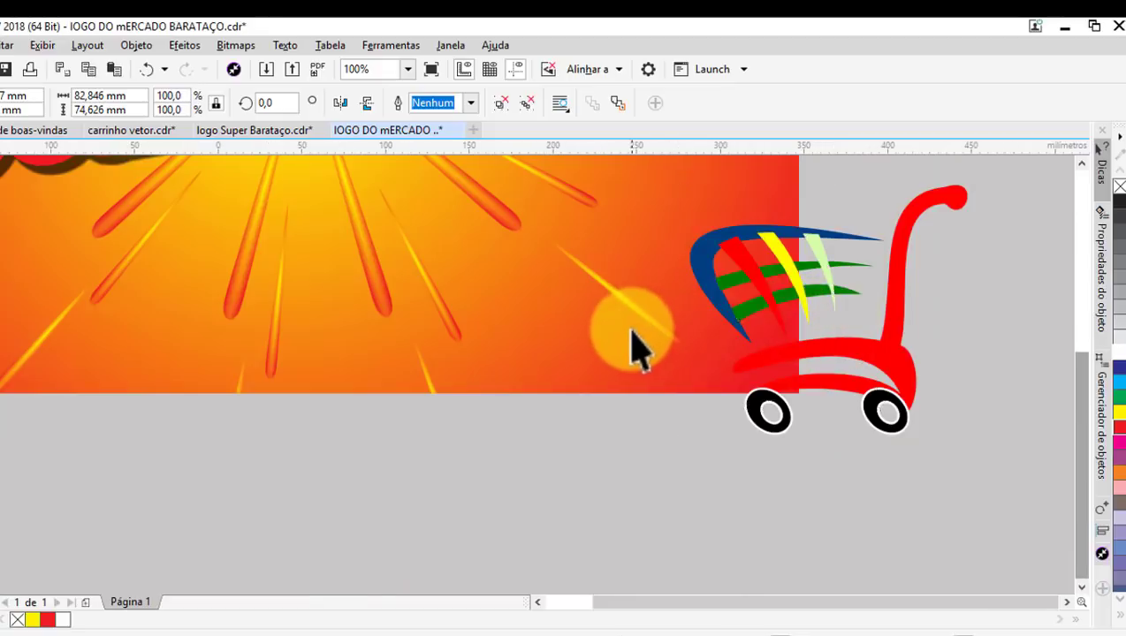
scroll(636, 344, down, 2)
Test the traced cart on the banner's centre, then move it back off to the right
click(795, 323)
scroll(685, 336, up, 2)
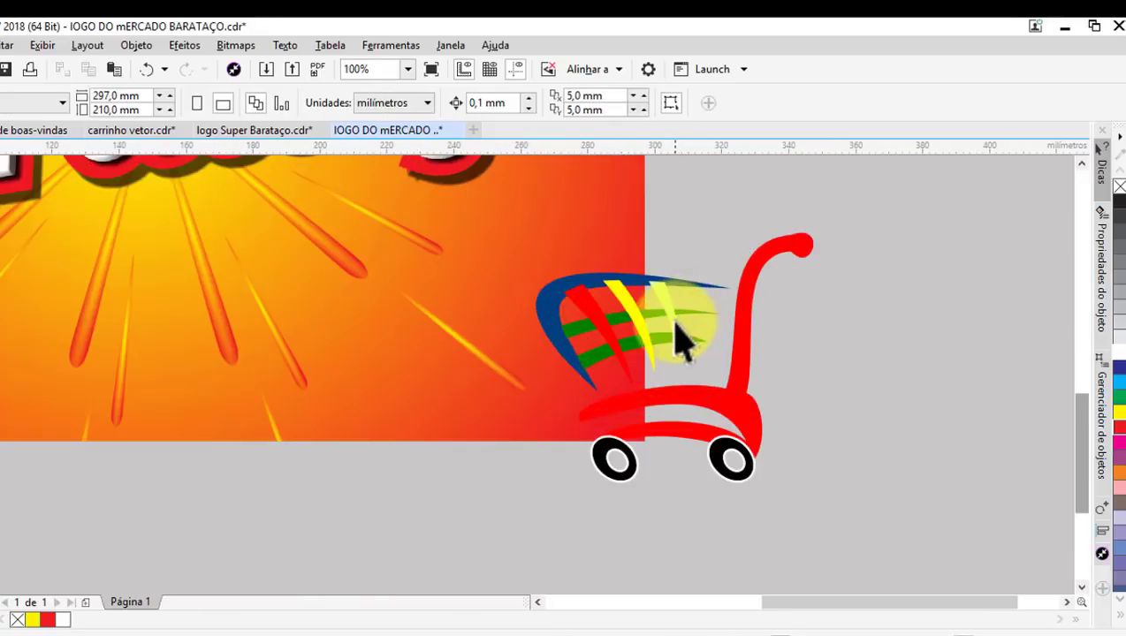
click(681, 341)
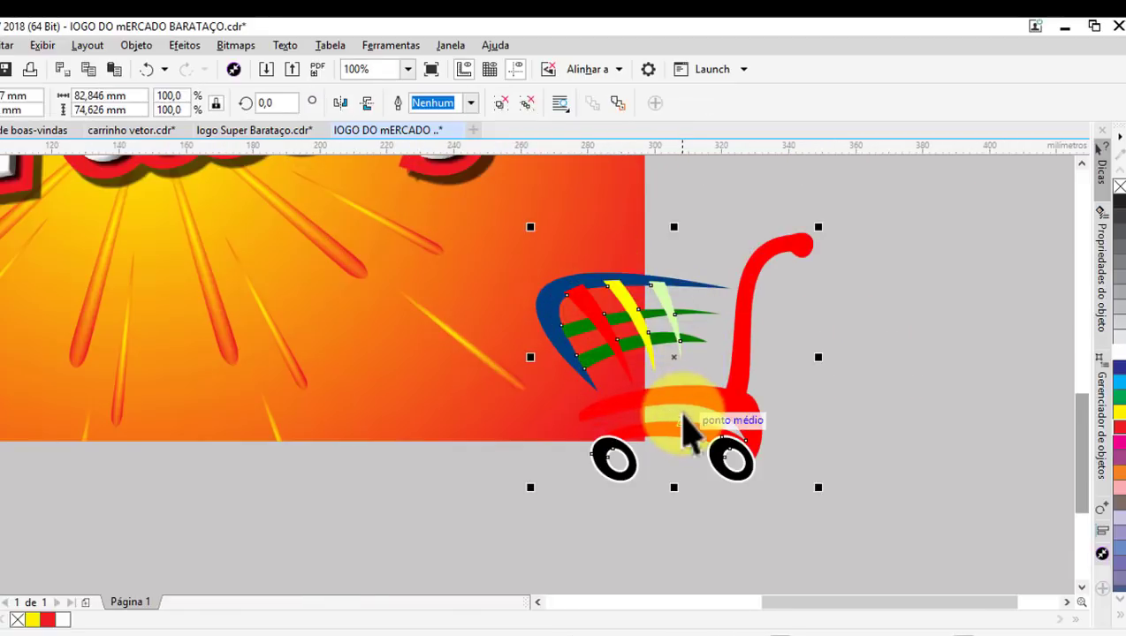
scroll(685, 356, down, 1)
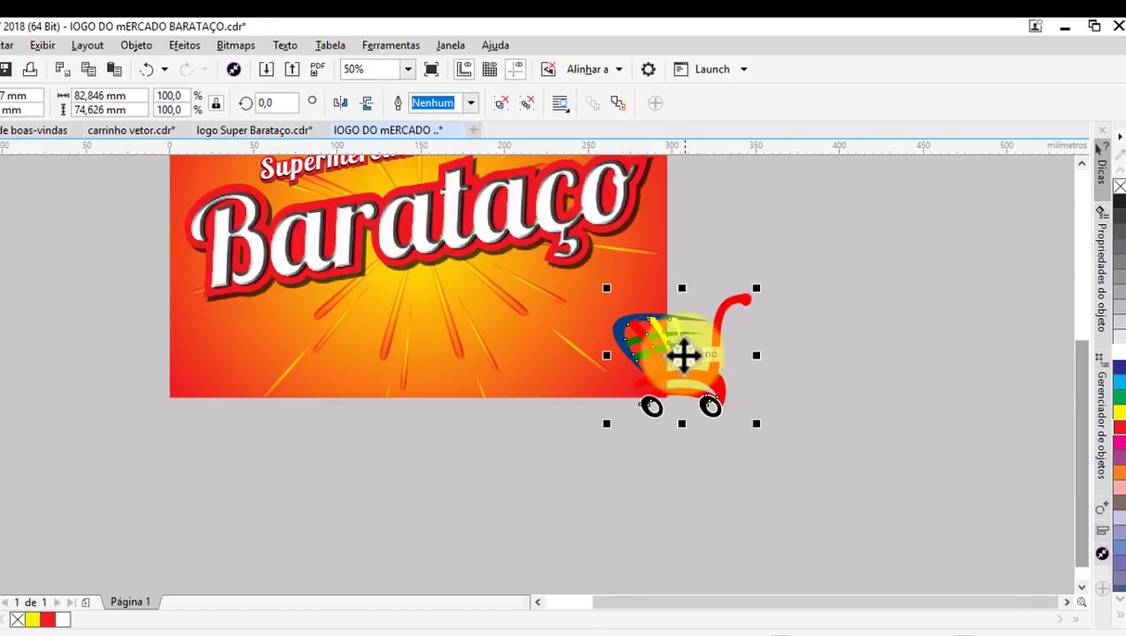
drag(684, 356, 442, 327)
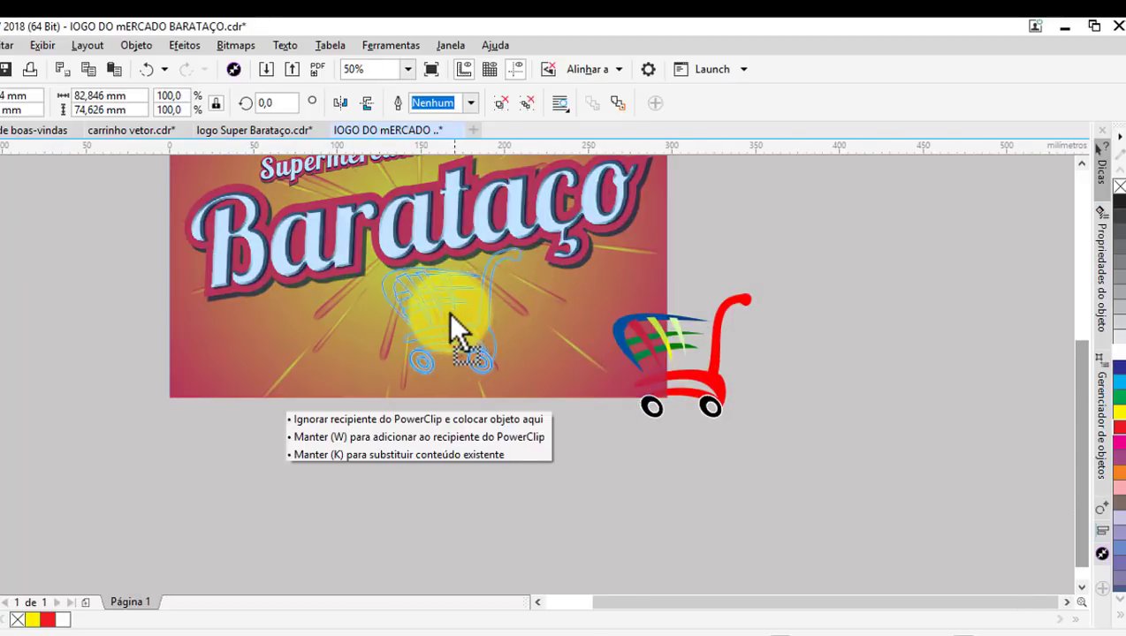
scroll(477, 365, down, 1)
scroll(477, 349, up, 2)
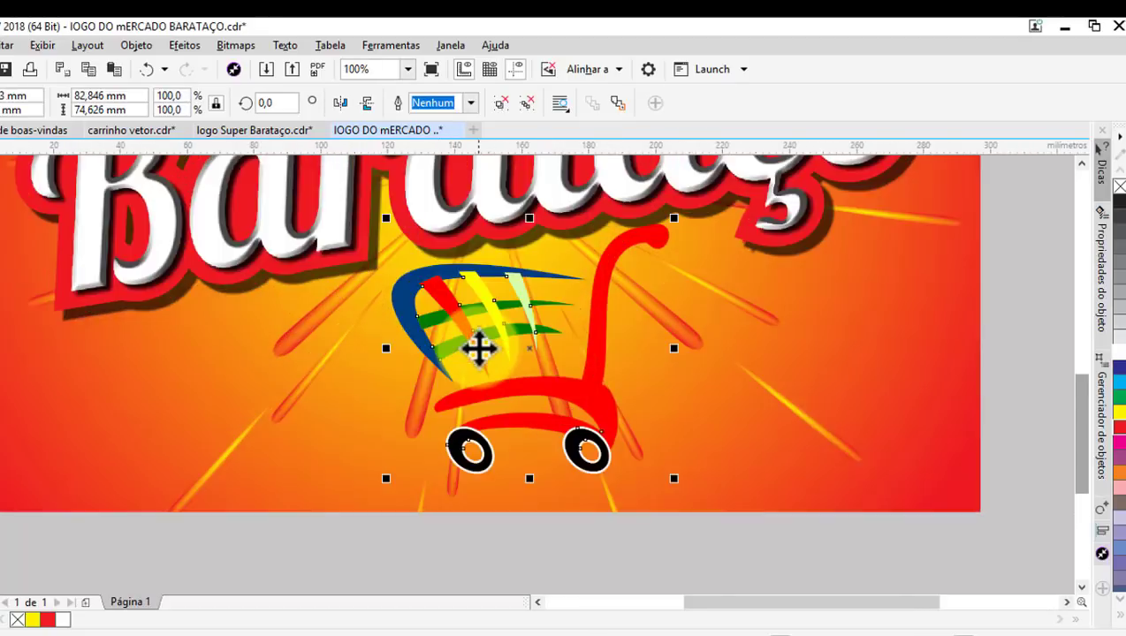
scroll(483, 297, down, 1)
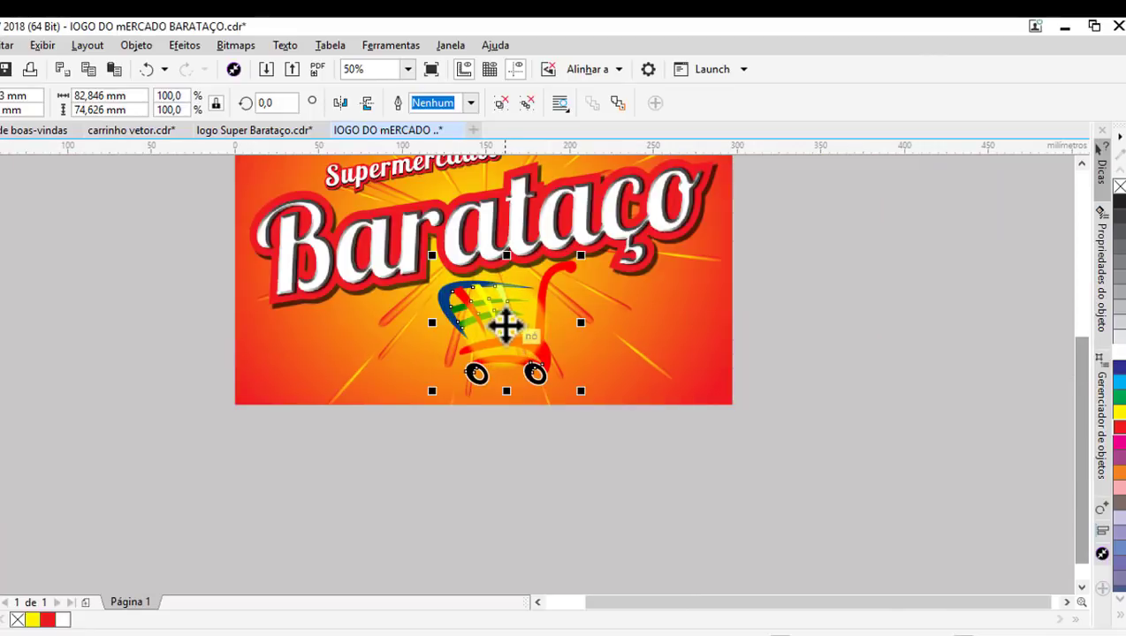
drag(506, 326, 815, 336)
Ungroup the cart into separate parts and select its red frame curve
right_click(811, 323)
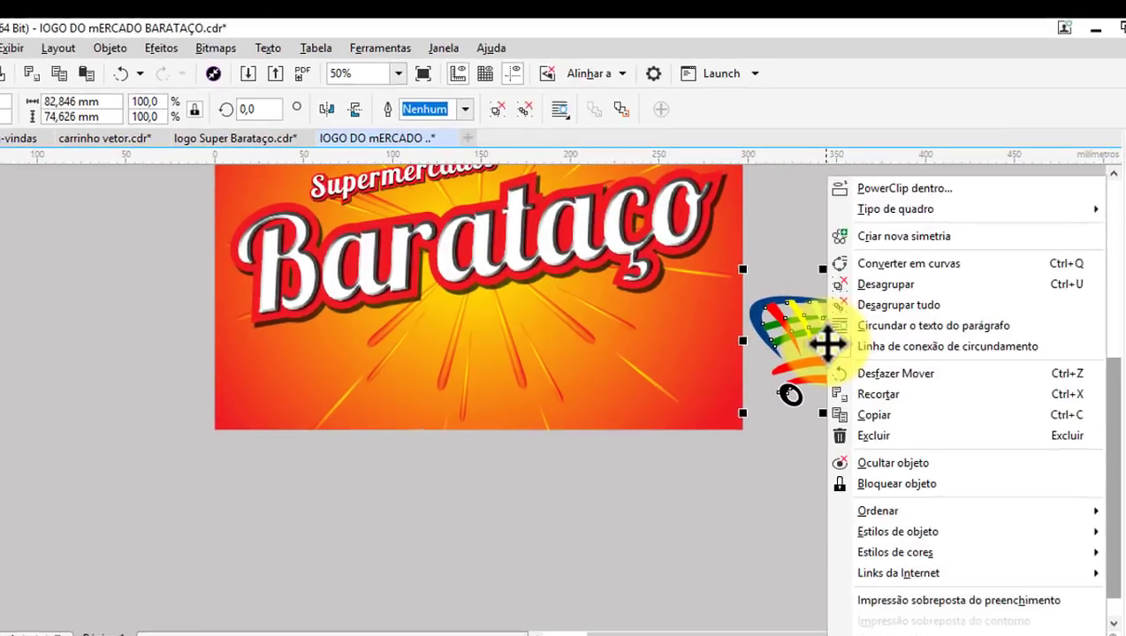
click(888, 304)
click(933, 327)
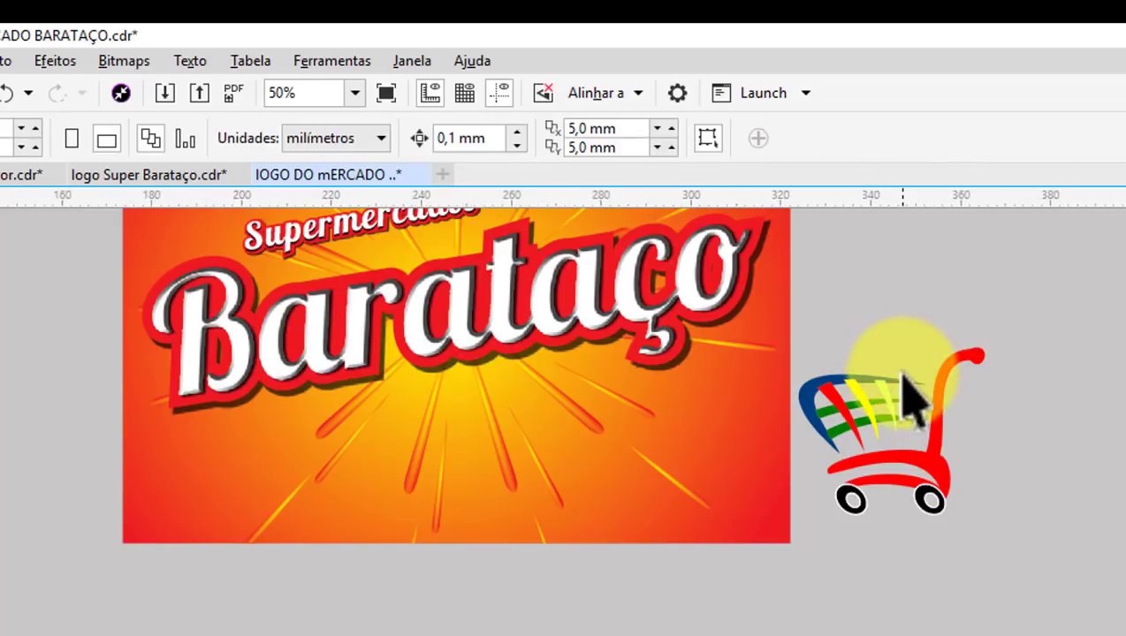
scroll(905, 390, up, 1)
click(1000, 453)
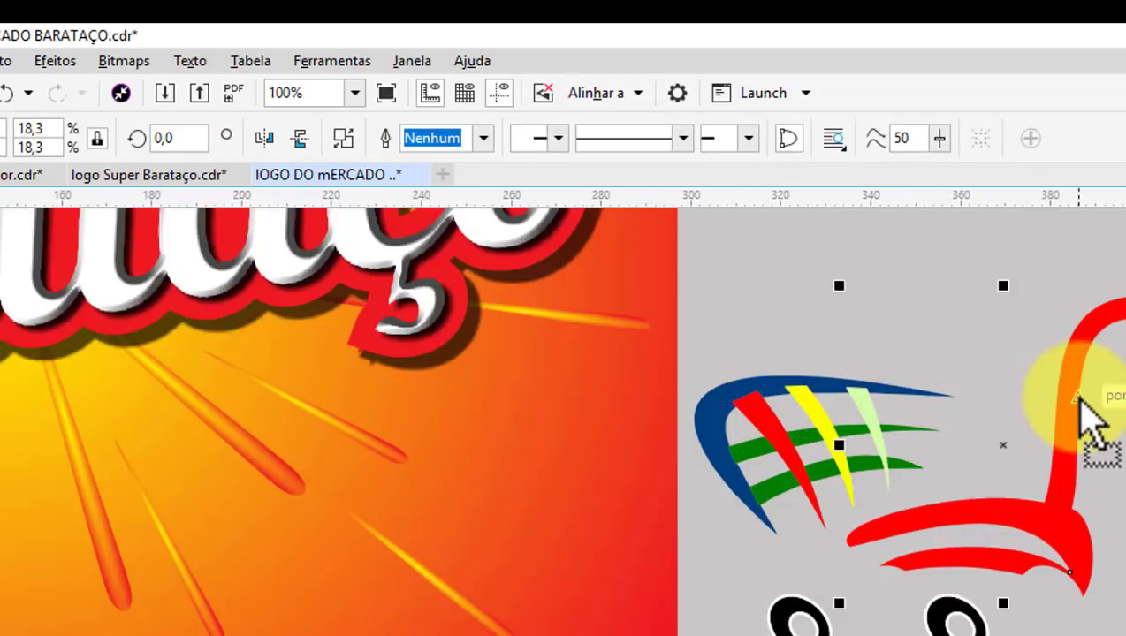
key(ctrl+z)
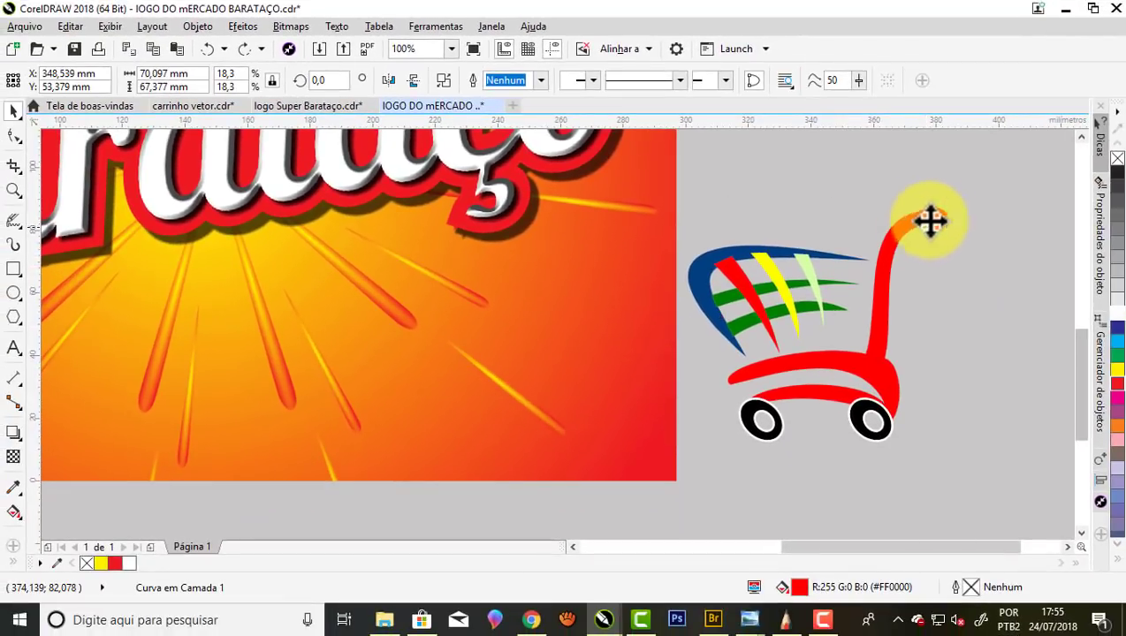
Undo the frame's accidental move, then fill the cart frame and handle black
drag(930, 221, 992, 205)
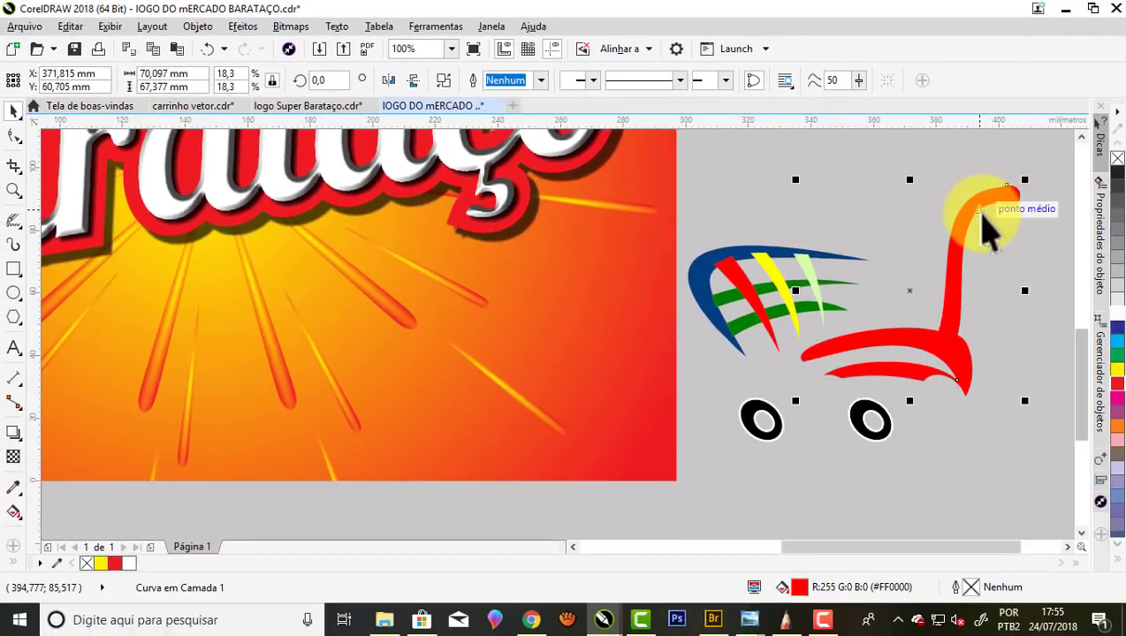
key(ctrl+z)
click(1116, 316)
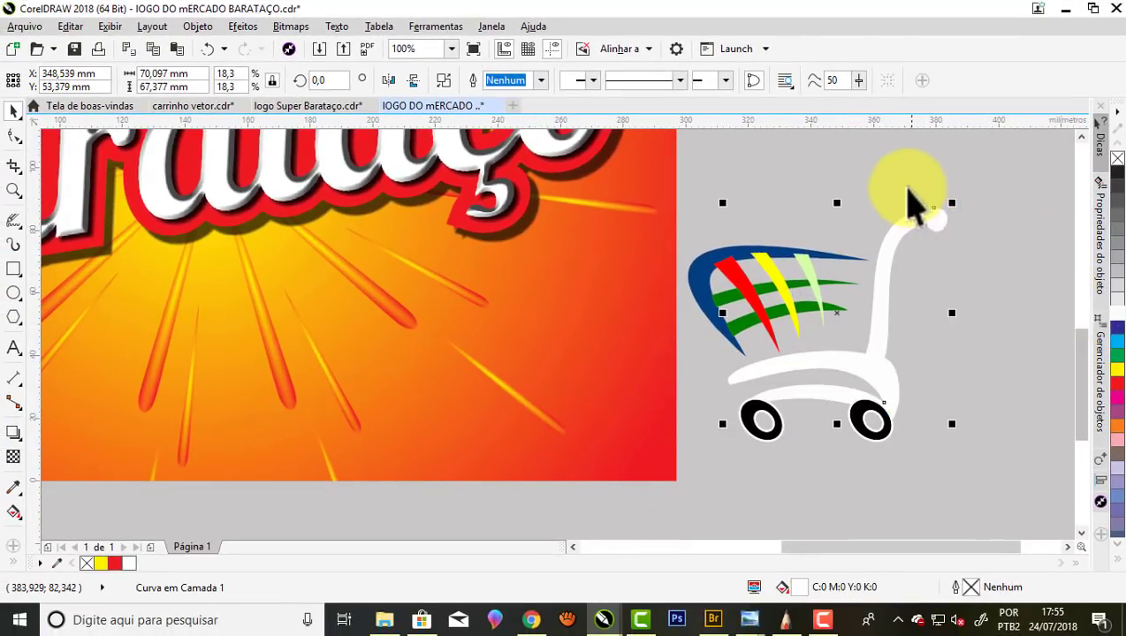
click(884, 197)
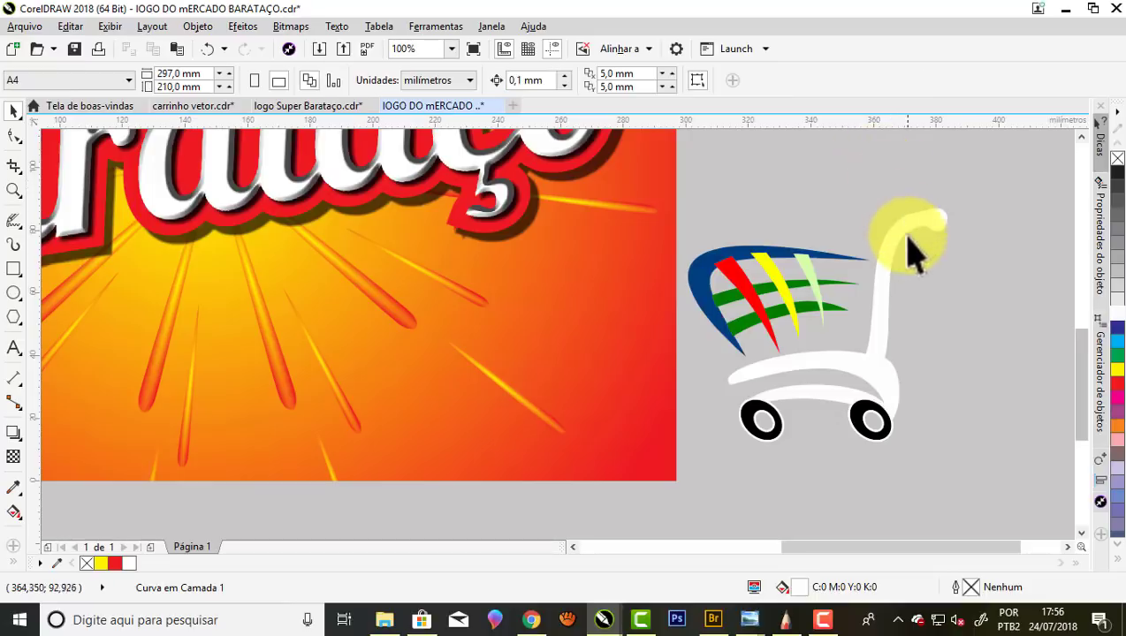
click(883, 285)
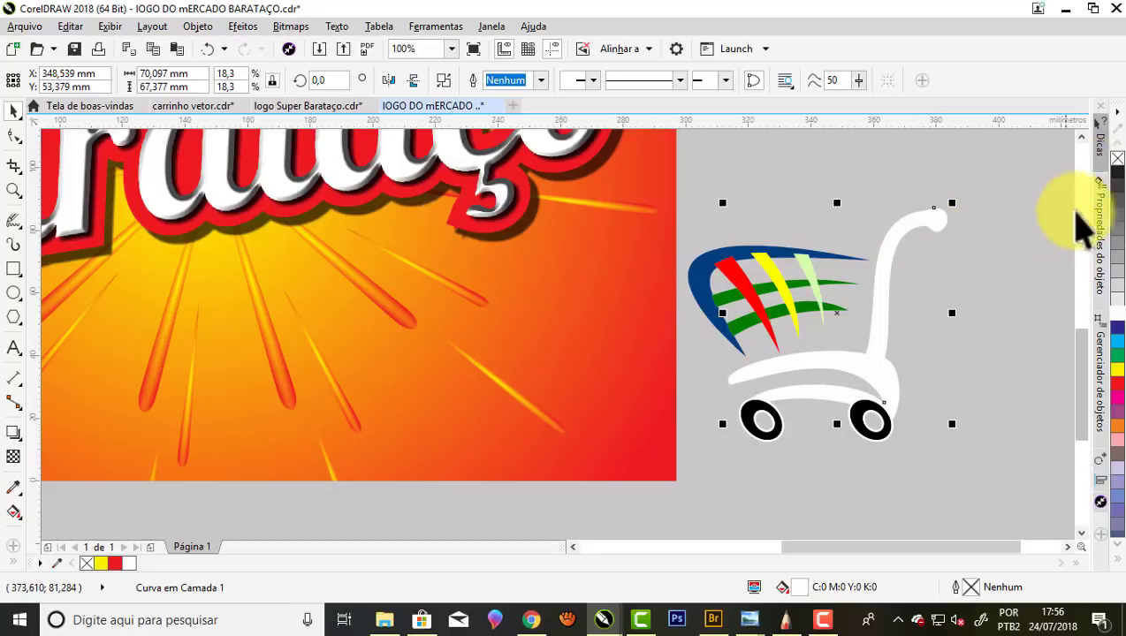
click(1116, 172)
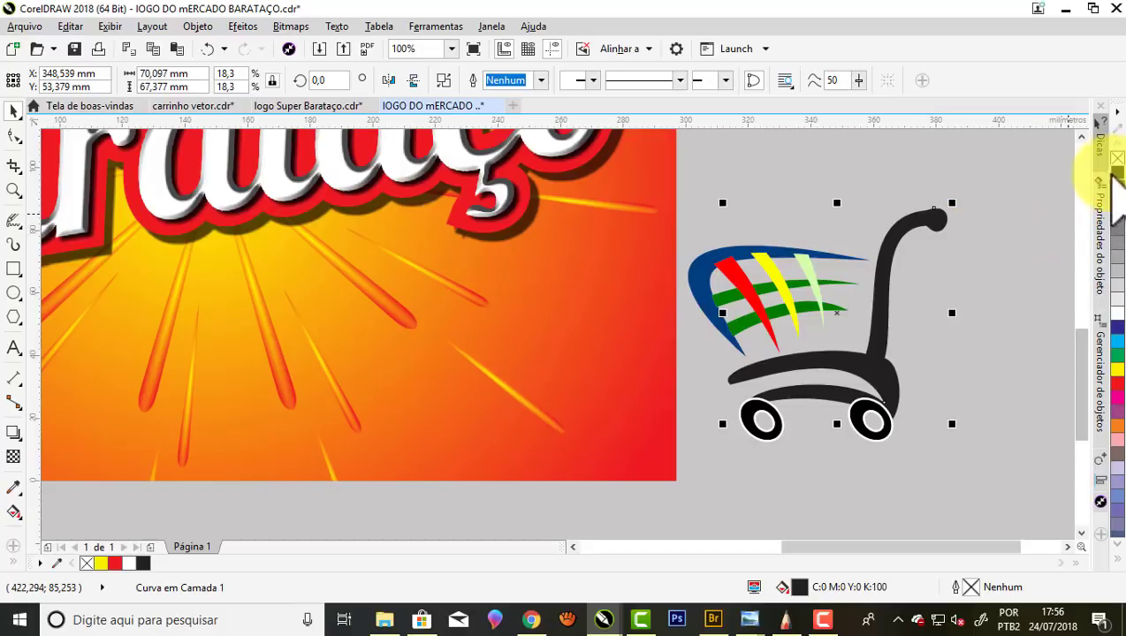
click(875, 181)
click(867, 378)
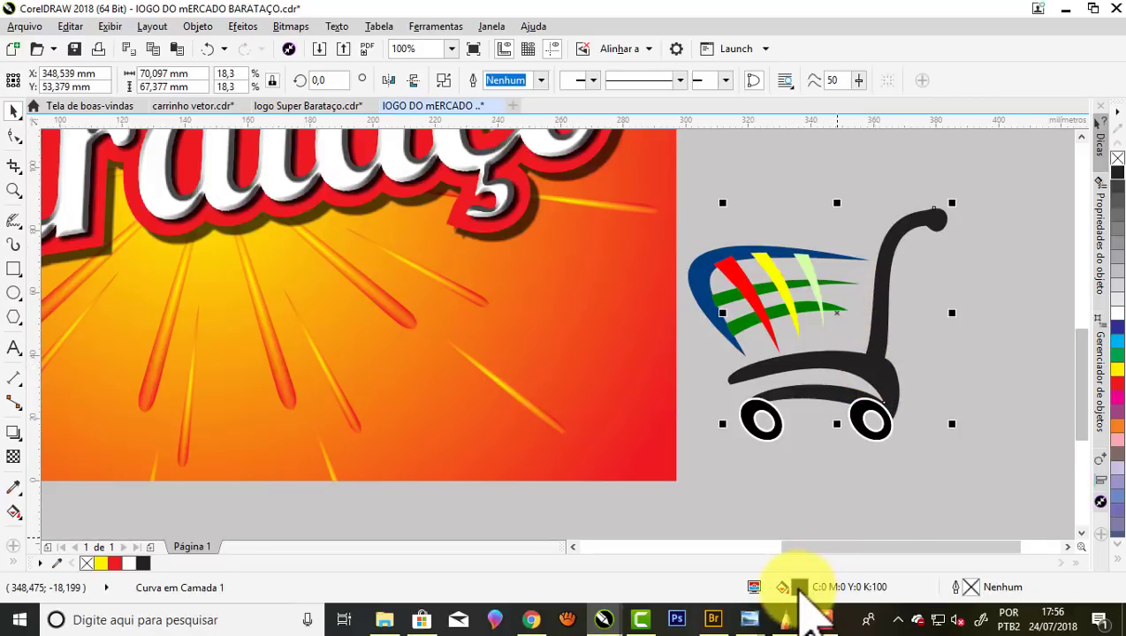
Set the frame's fill to rich black C30 M30 Y30 K100 in Editar preenchimento
double_click(799, 588)
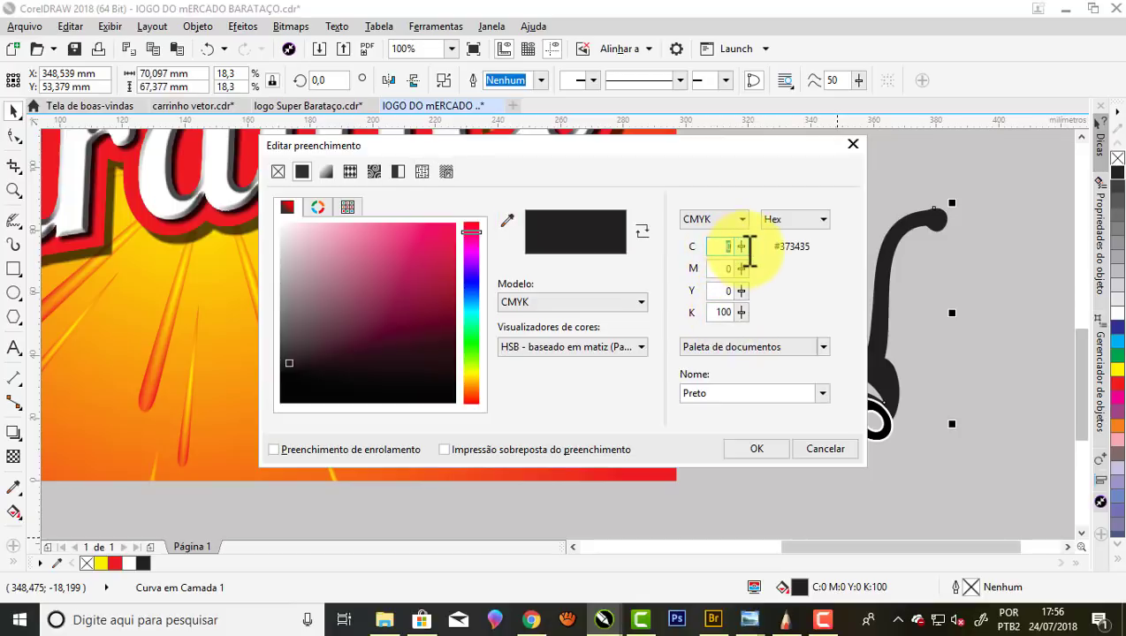
text(30)
click(727, 269)
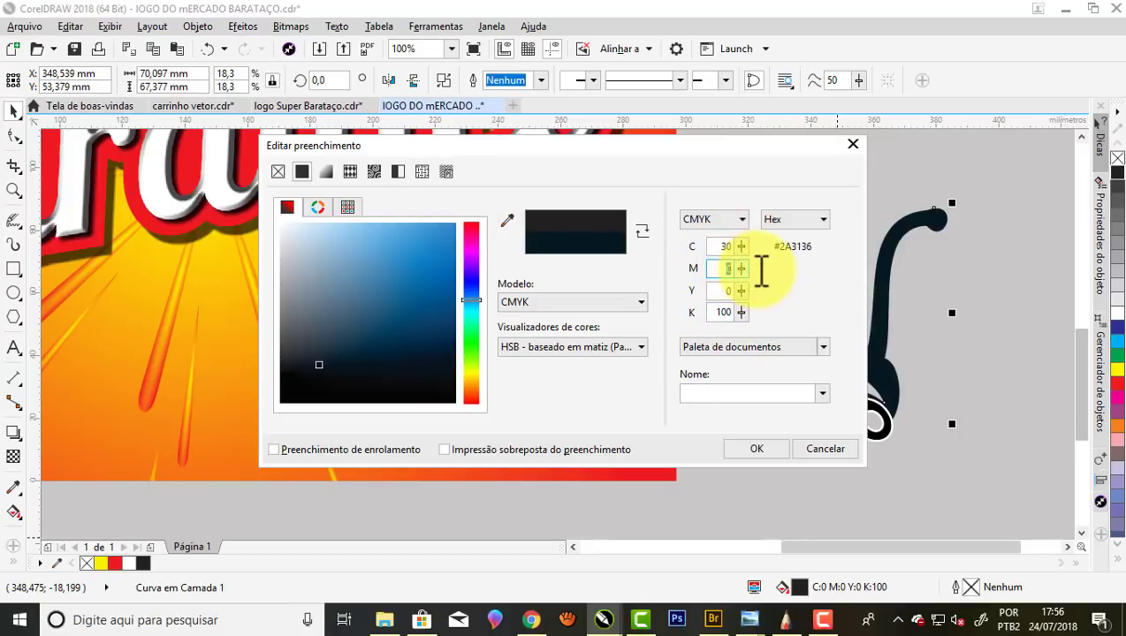
click(721, 292)
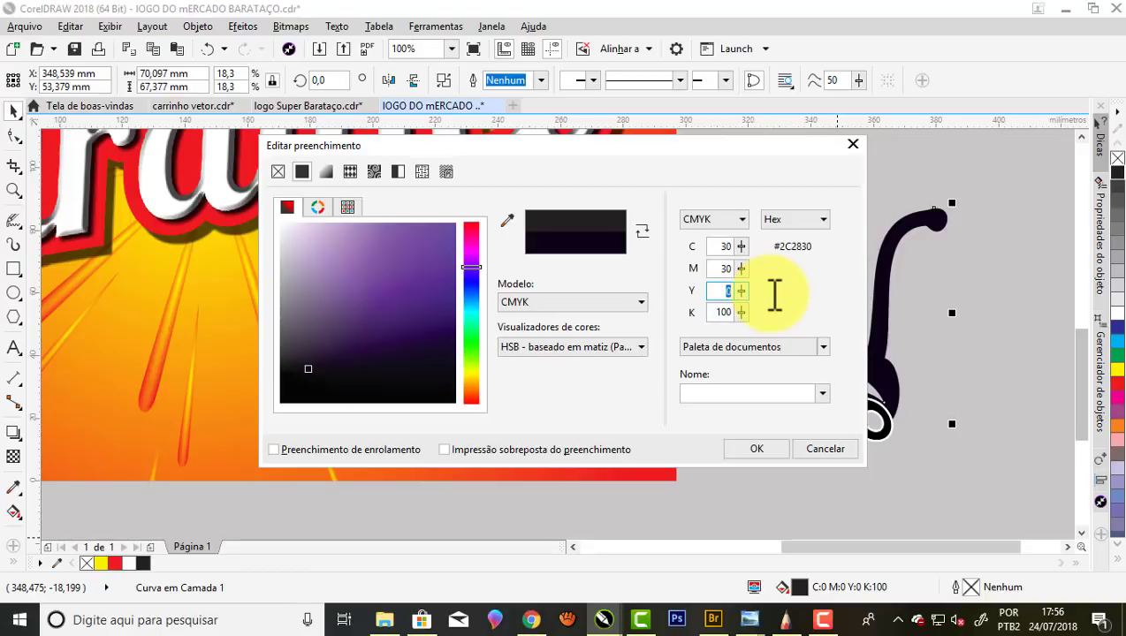
text(30)
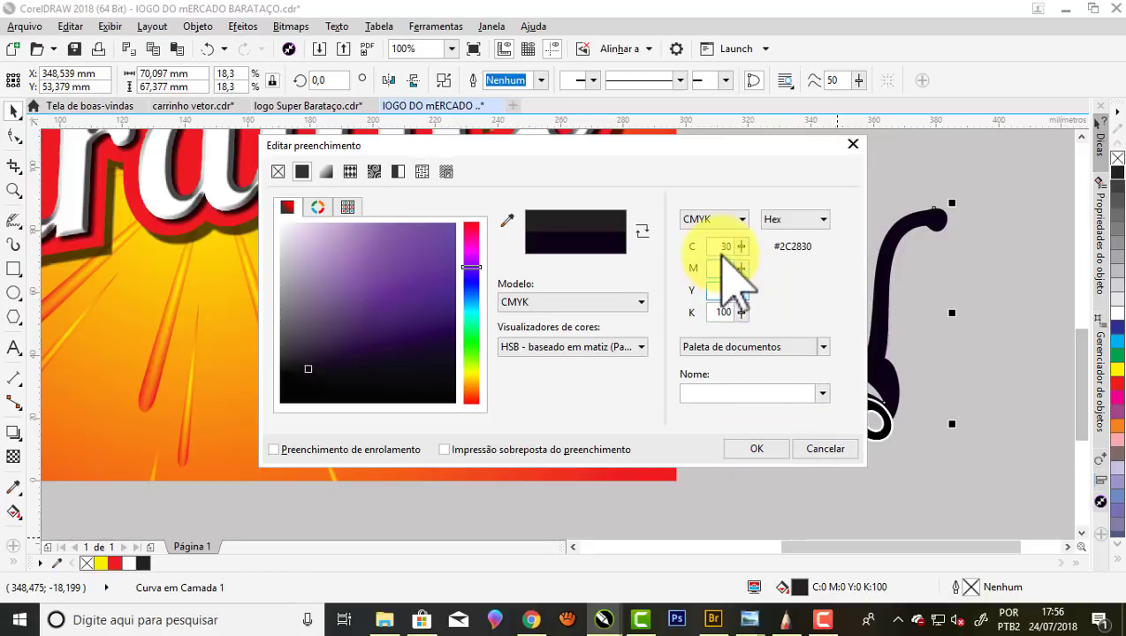
click(752, 451)
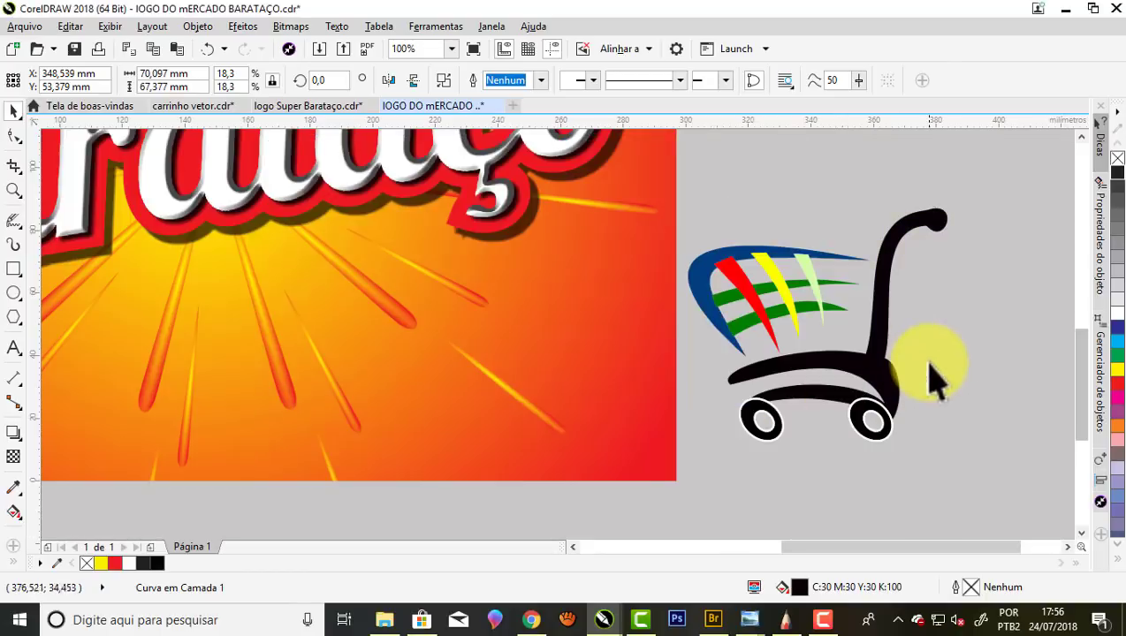
Make a white-filled copy of the black cart frame
click(921, 237)
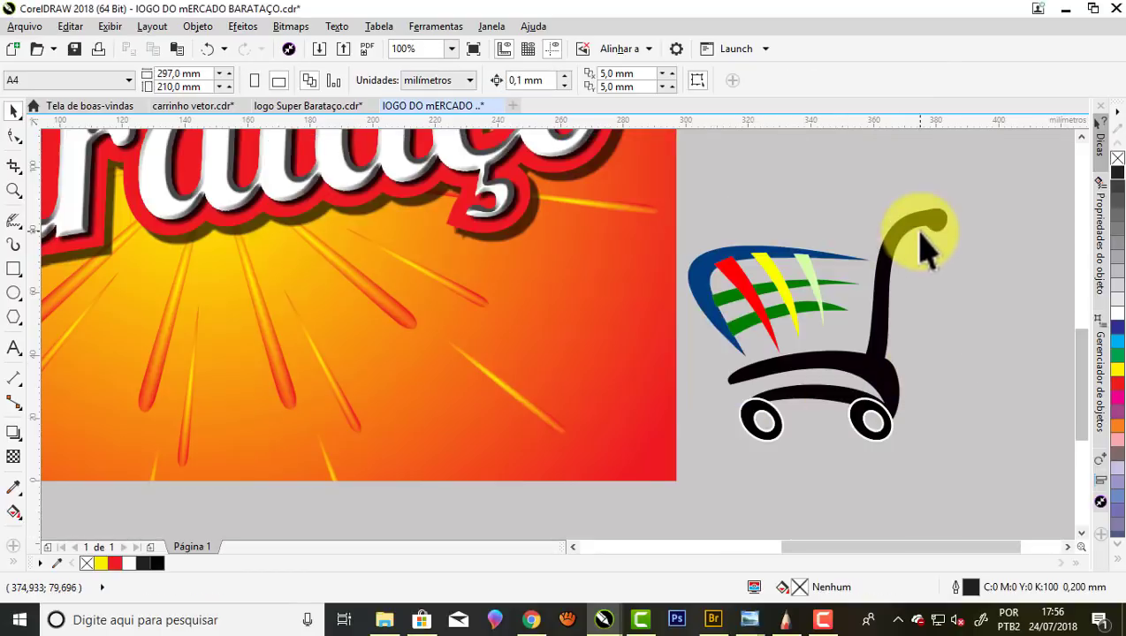
click(882, 311)
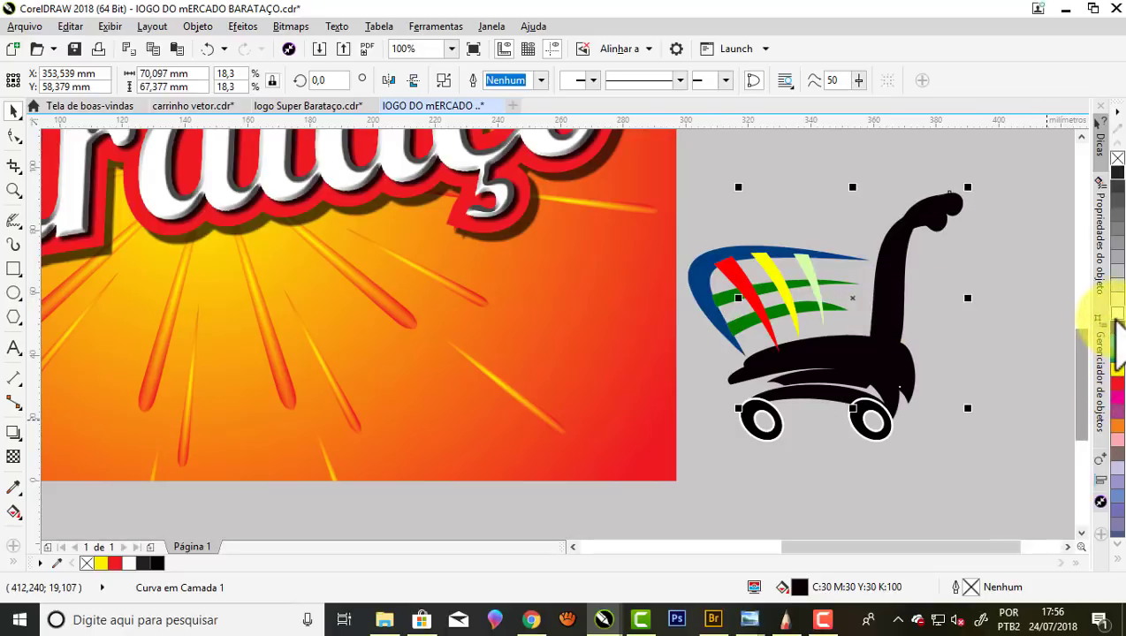
click(1116, 327)
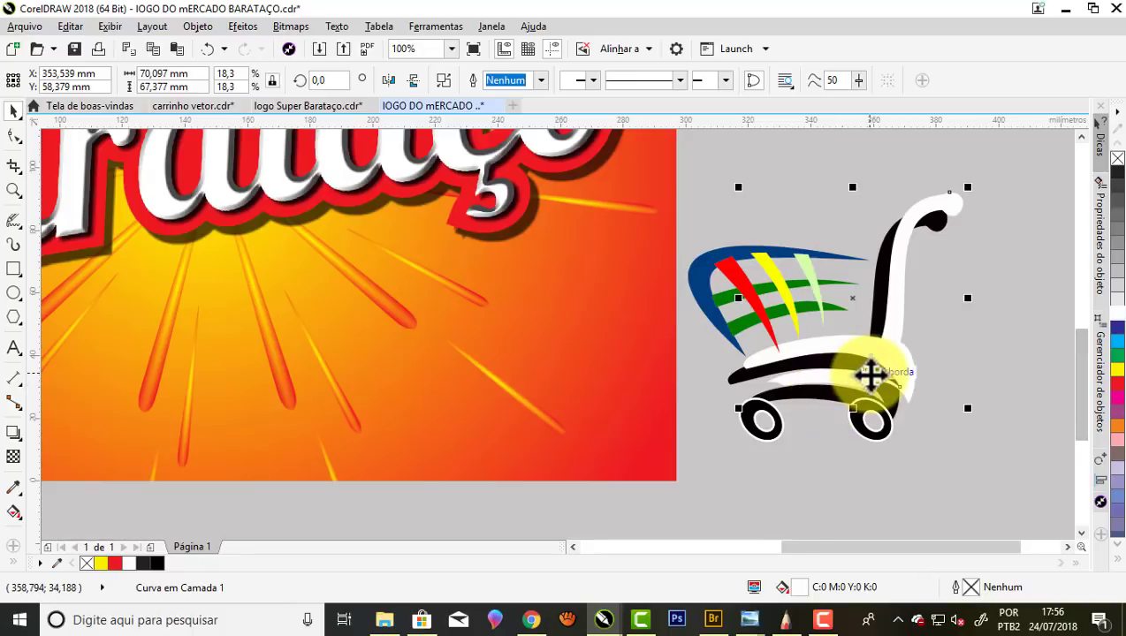
scroll(857, 370, up, 2)
scroll(816, 364, down, 2)
Offset the white frame copy slightly so a thin black edge shows beside it
click(928, 337)
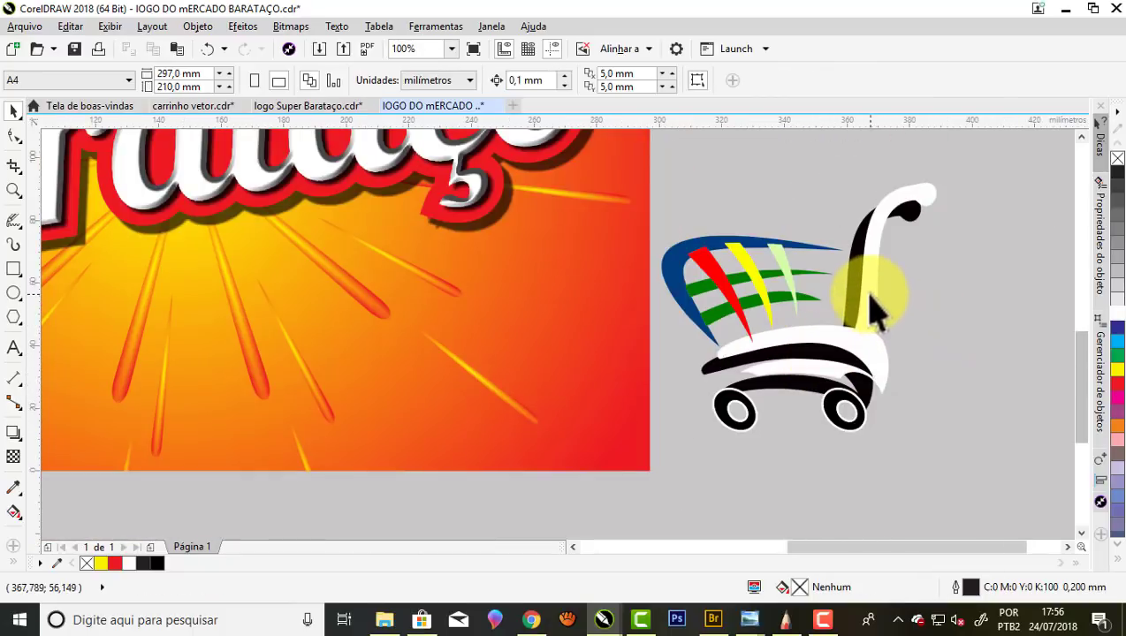
click(875, 301)
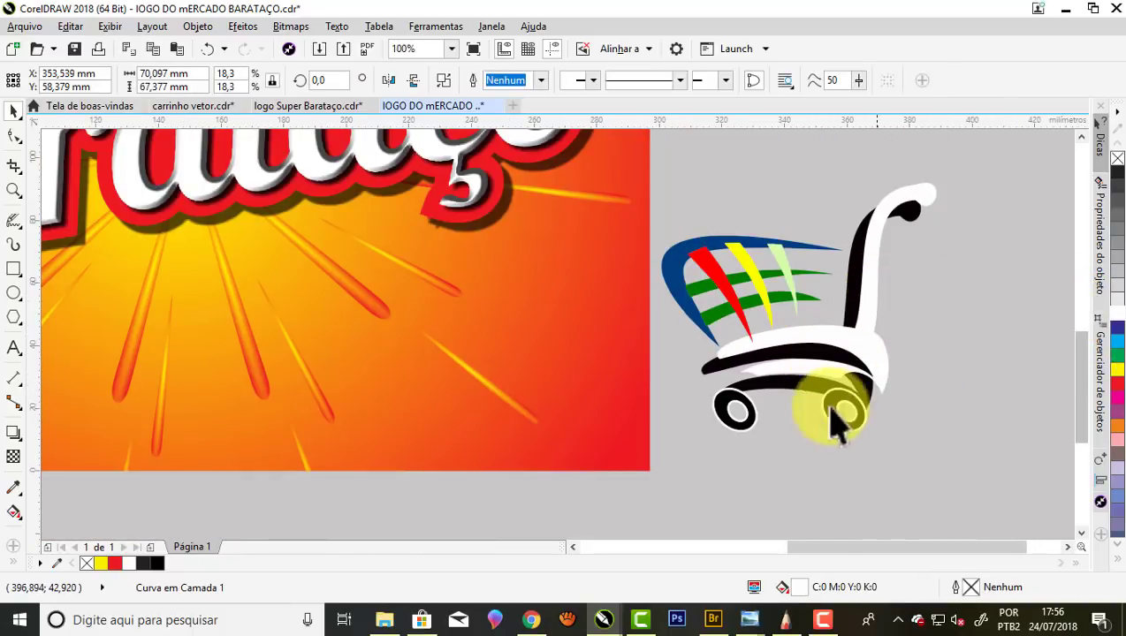
click(873, 353)
click(861, 358)
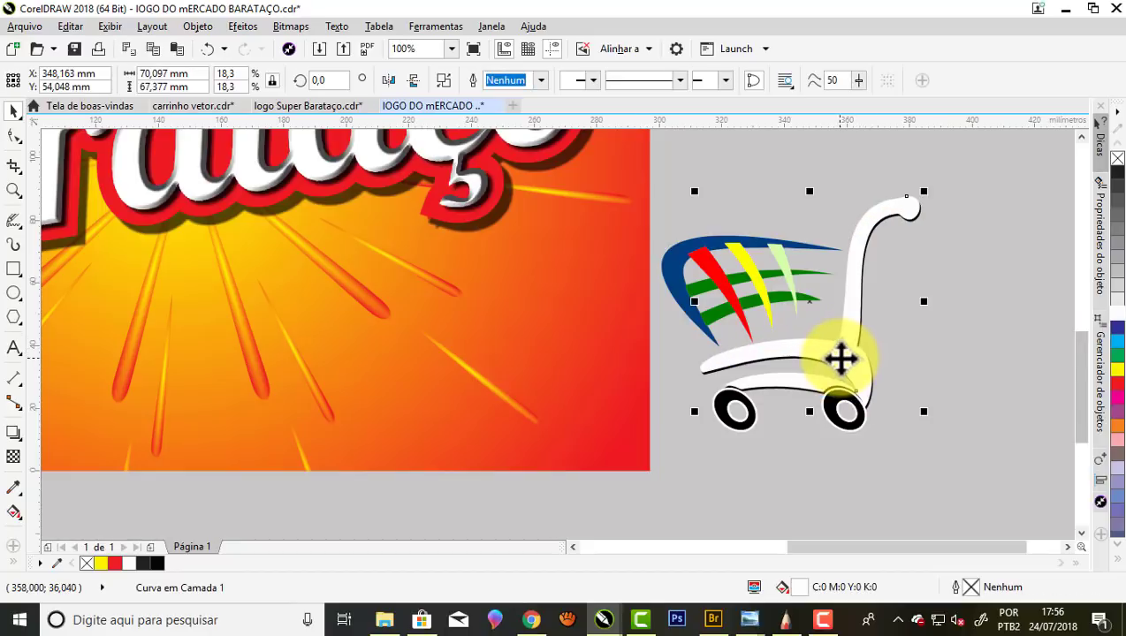
scroll(848, 363, up, 2)
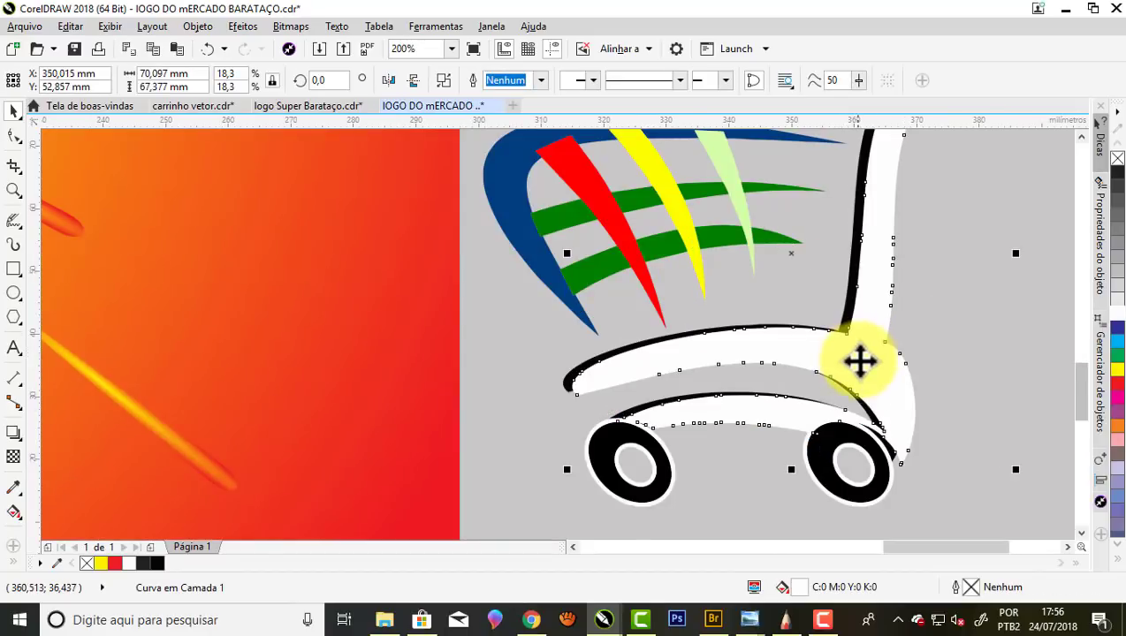
scroll(859, 361, down, 2)
scroll(870, 243, up, 2)
drag(867, 259, 857, 270)
scroll(963, 182, up, 2)
scroll(972, 212, up, 2)
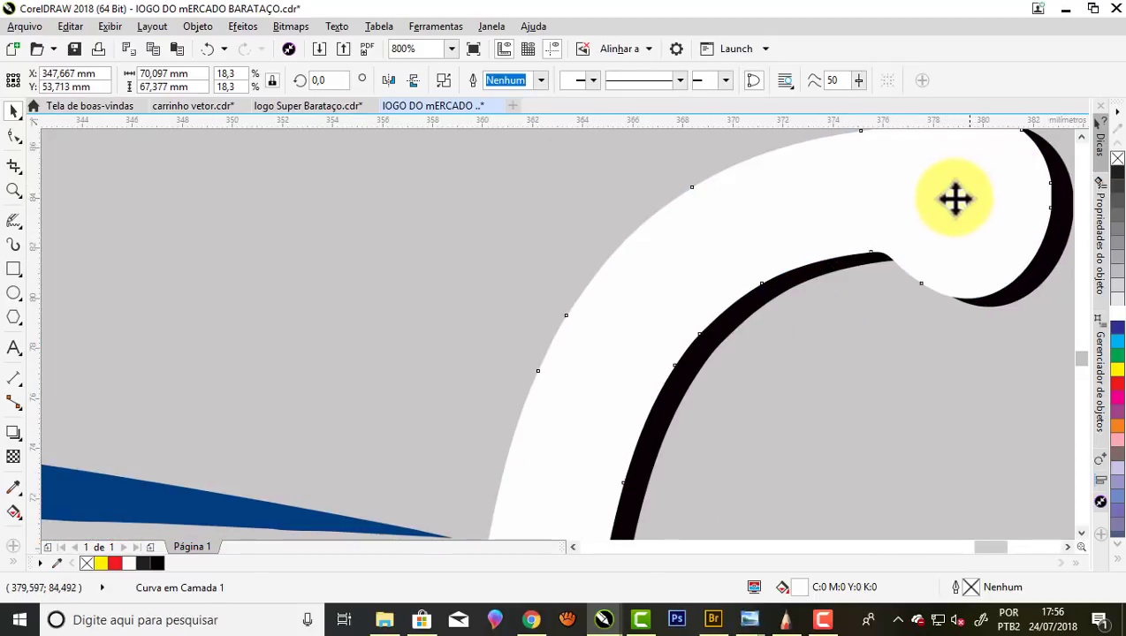
scroll(868, 259, down, 2)
scroll(869, 249, down, 1)
click(925, 377)
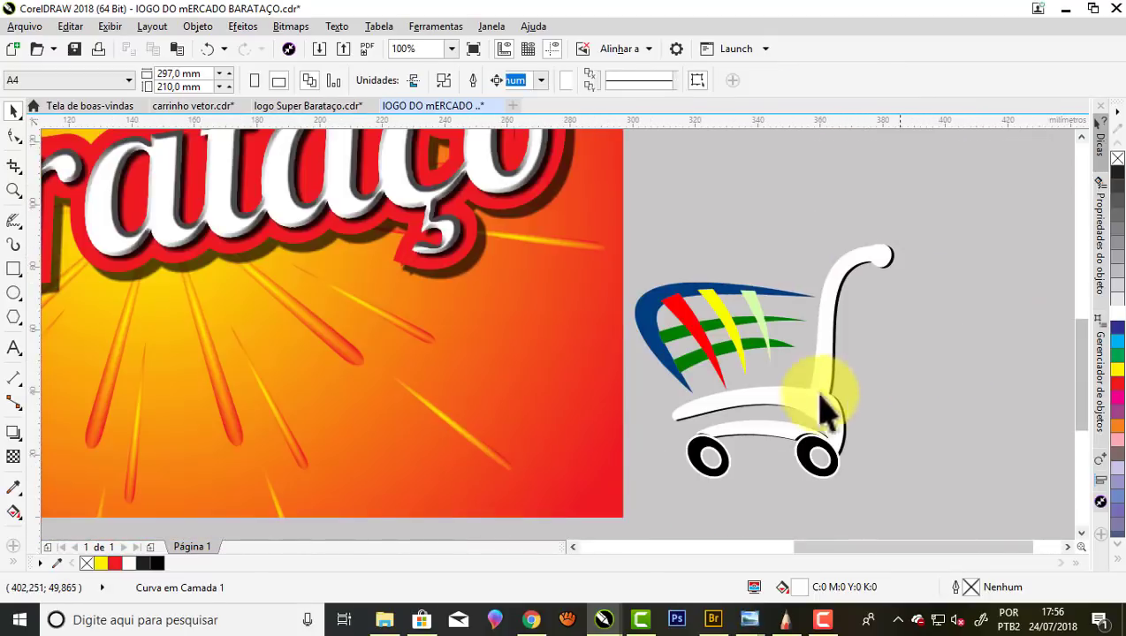
click(726, 460)
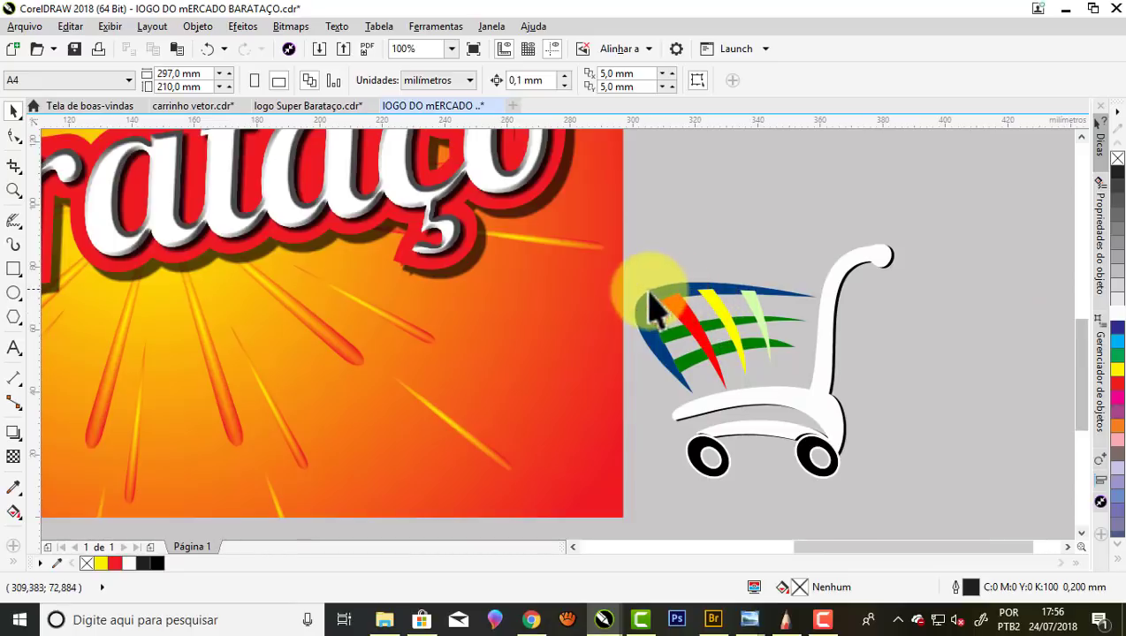
scroll(649, 327, up, 1)
scroll(668, 327, down, 1)
click(669, 329)
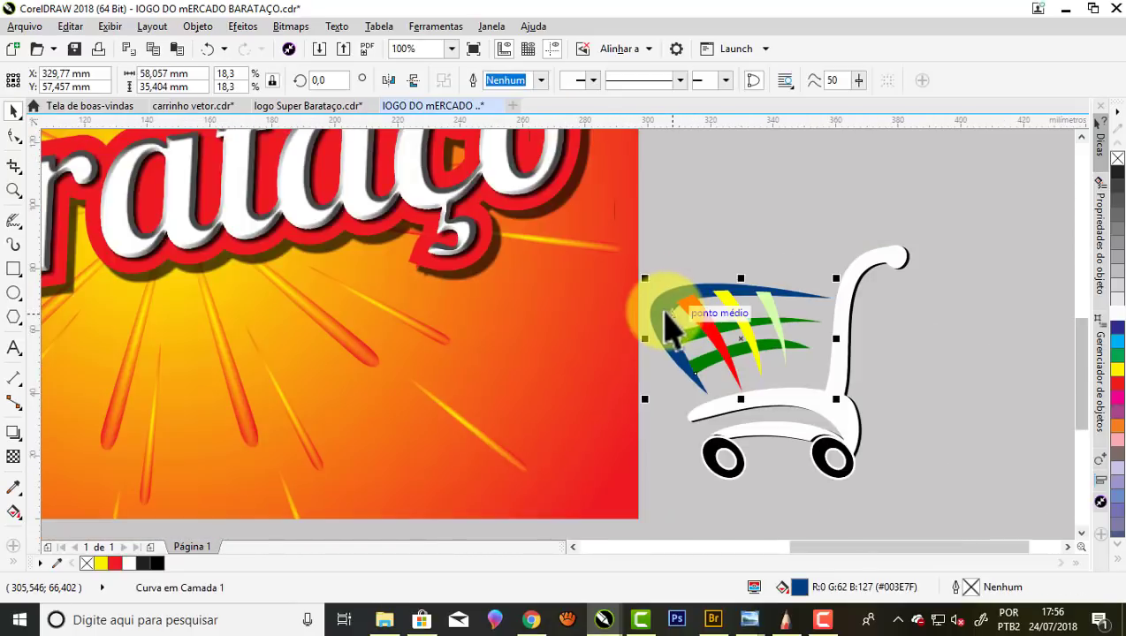
click(329, 107)
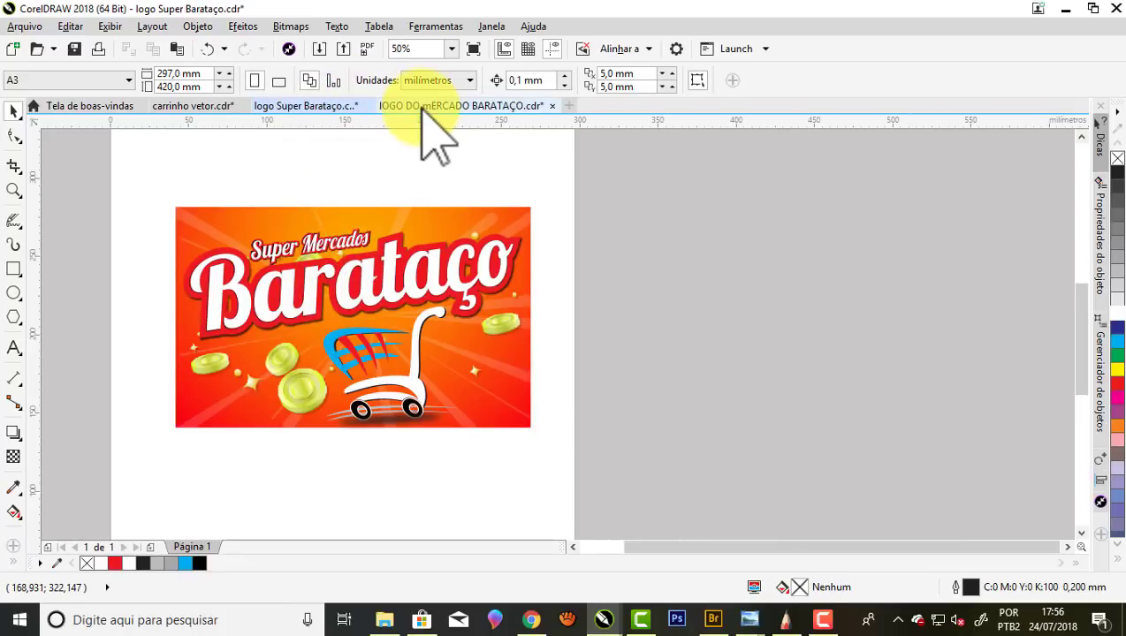
click(422, 107)
click(698, 293)
drag(692, 269, 693, 282)
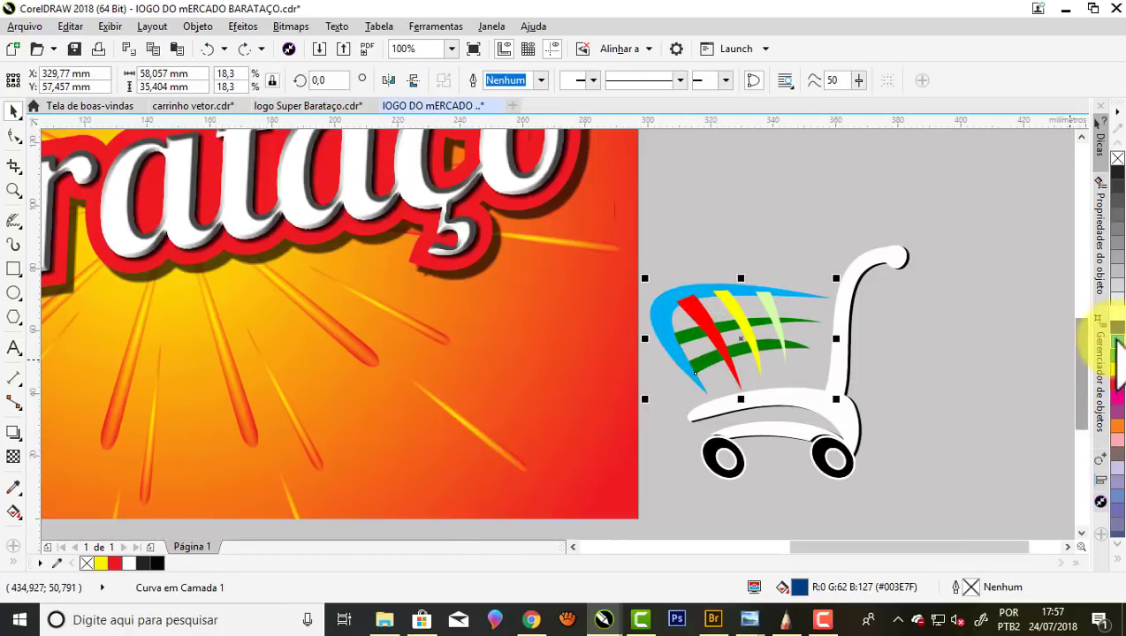
click(800, 232)
scroll(756, 296, down, 2)
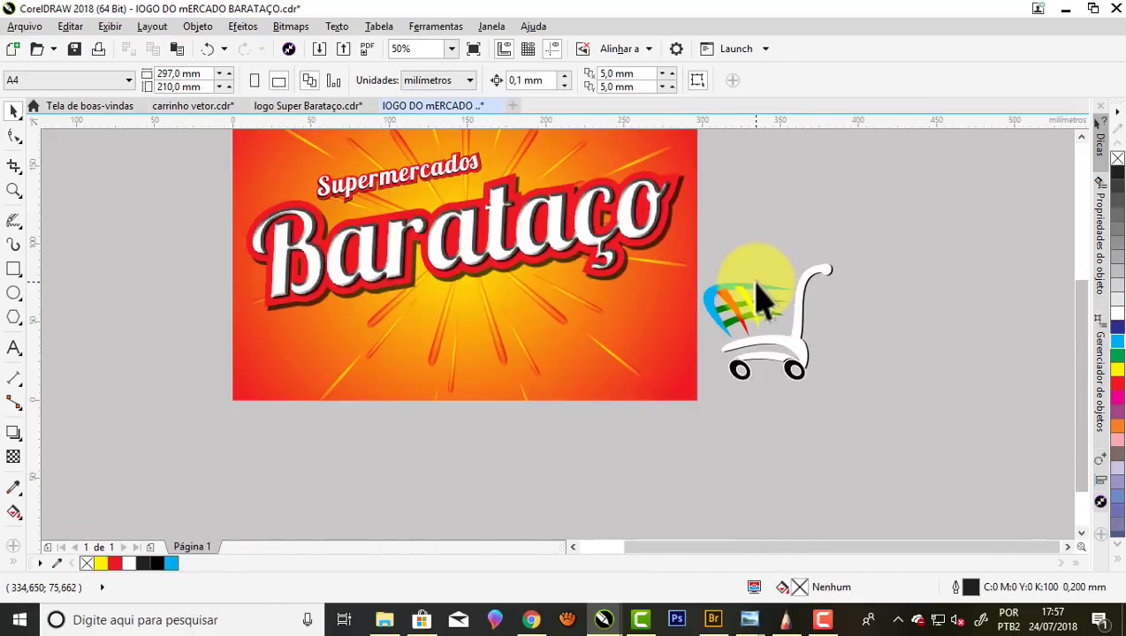
scroll(739, 309, up, 4)
Recolour the yellow and pale green diagonal basket stripes red
click(767, 319)
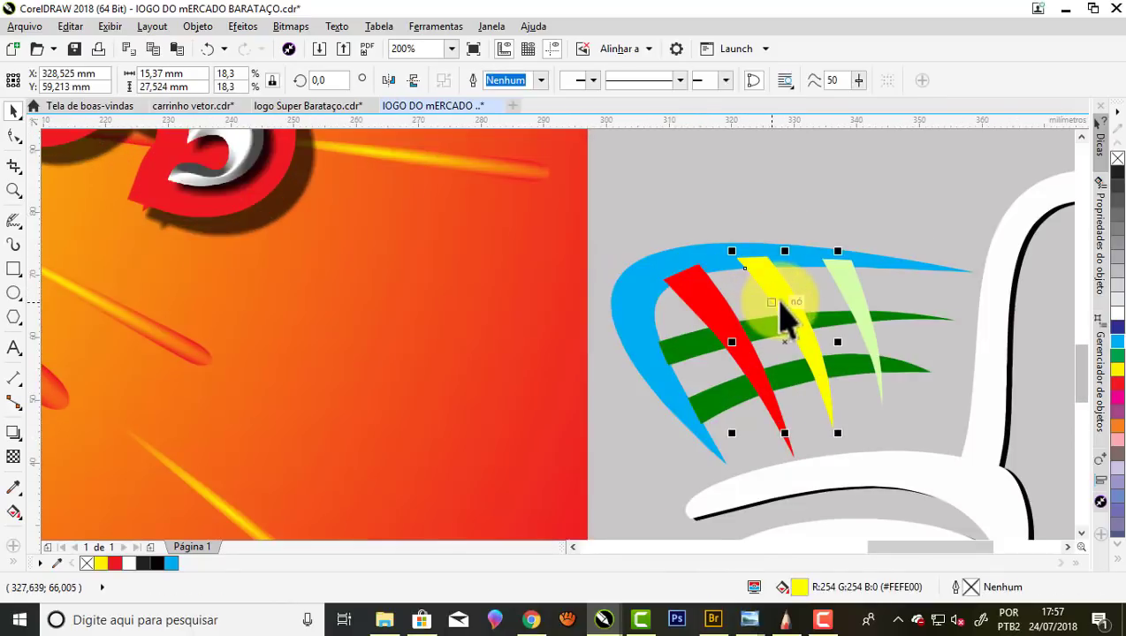
click(1117, 384)
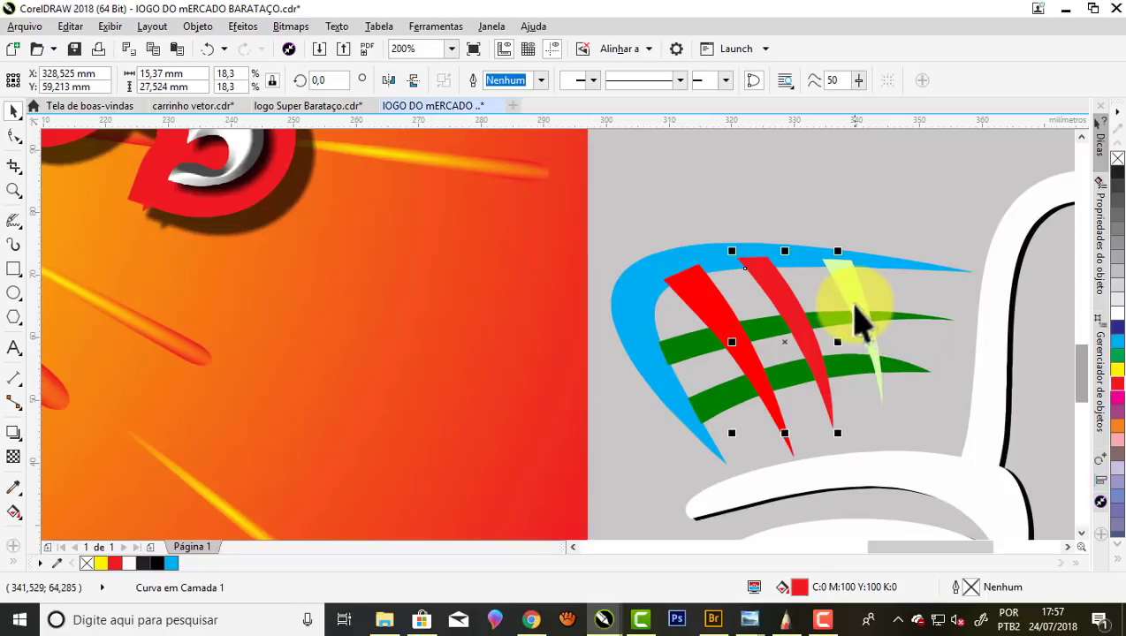
click(854, 320)
click(1117, 384)
click(723, 340)
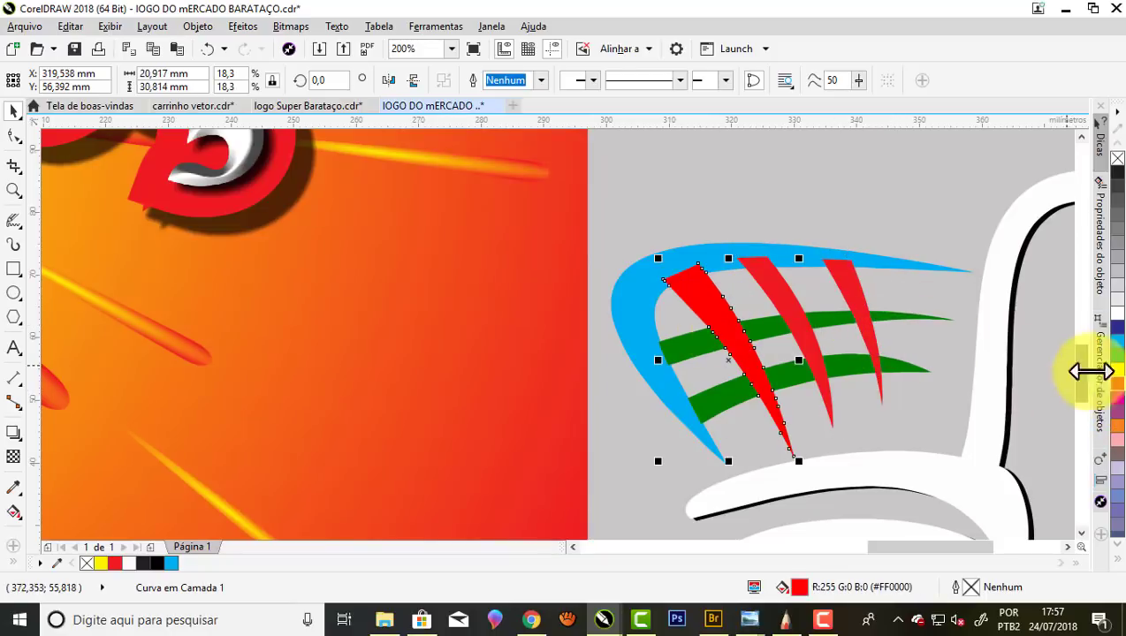
click(850, 232)
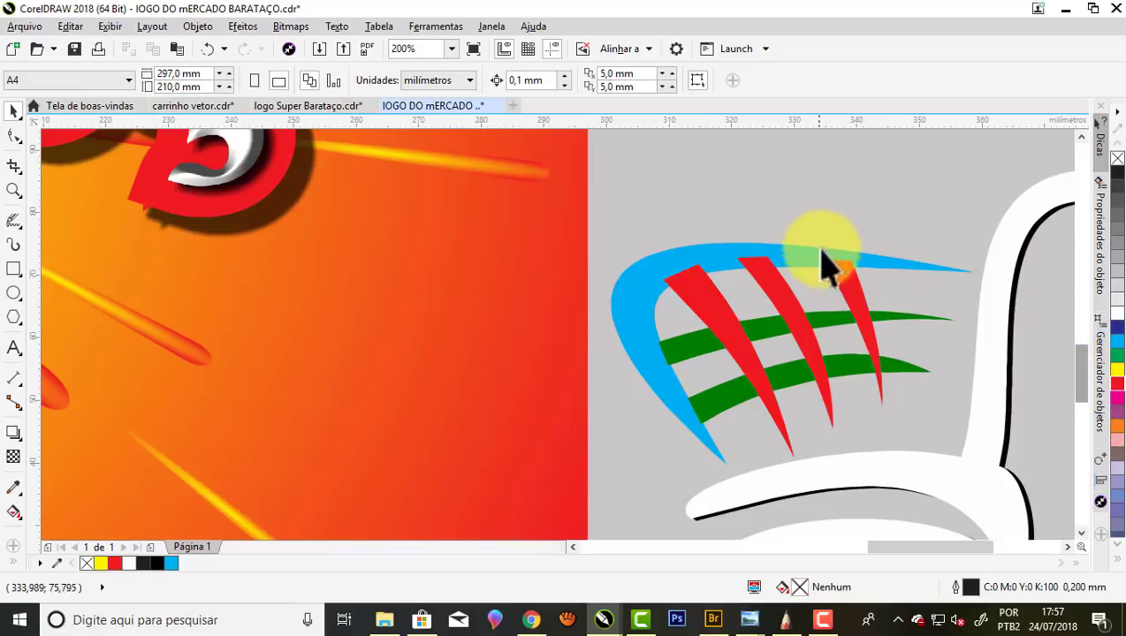
Check the Super Barataço reference, then move the small green piece onto the lower green stripe
click(892, 318)
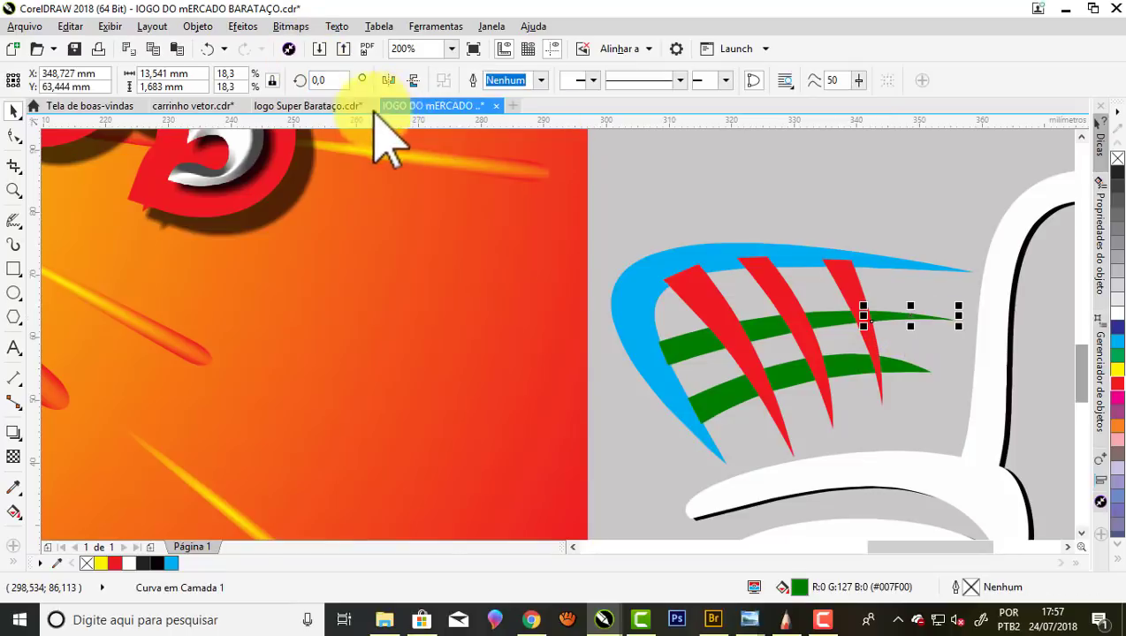
click(325, 108)
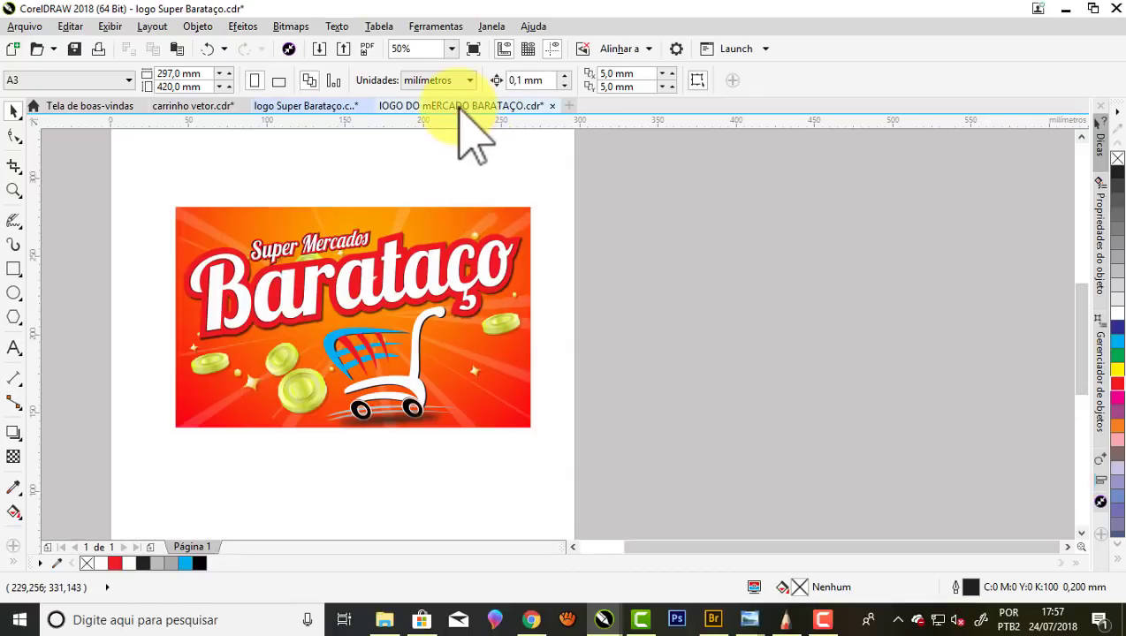
click(466, 108)
click(694, 344)
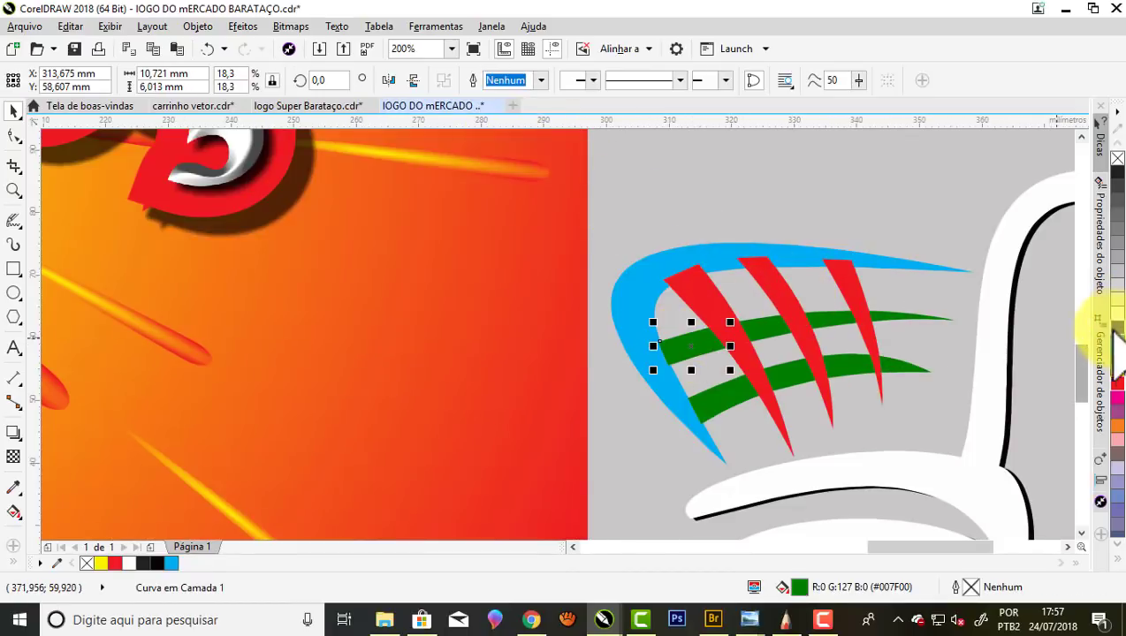
drag(674, 361, 704, 414)
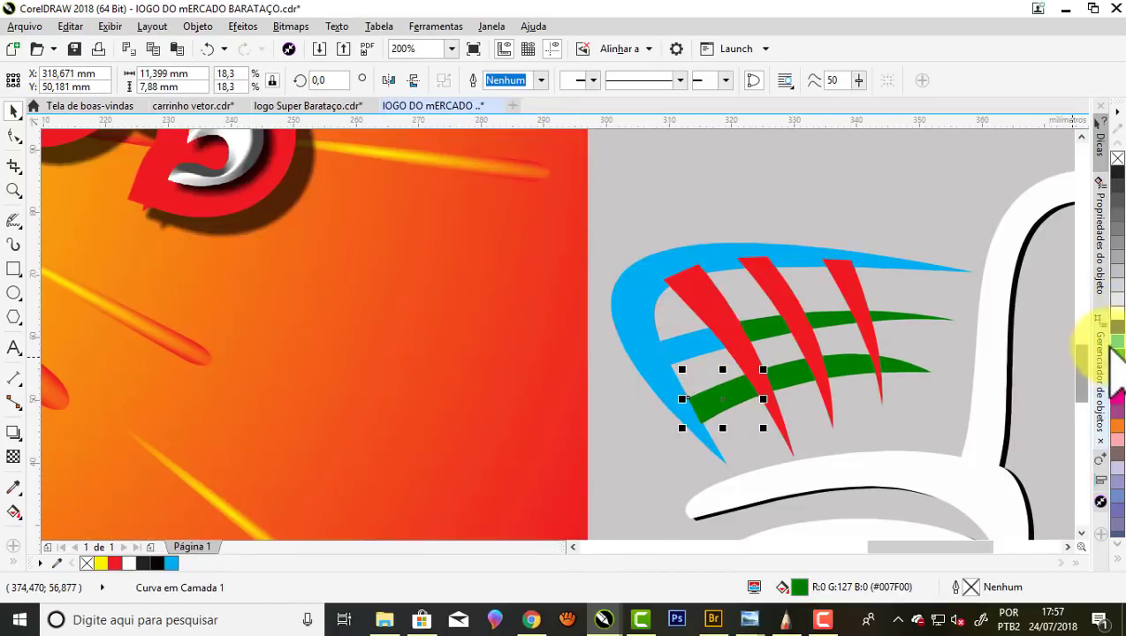
click(691, 289)
scroll(689, 285, down, 2)
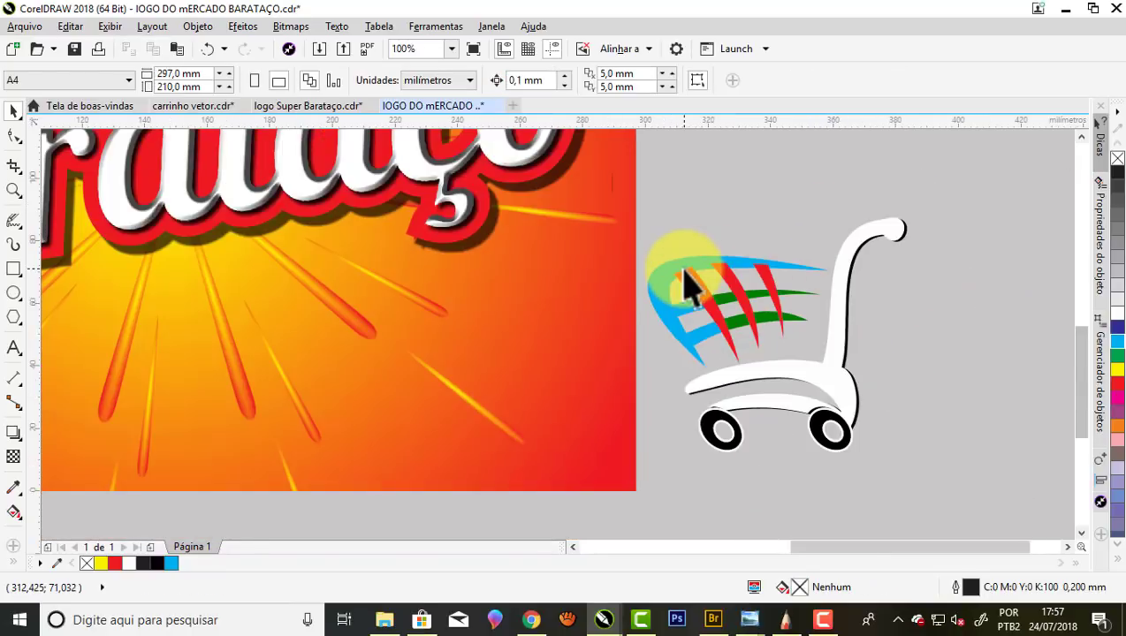
Select the blue basket rim curve and settle it back into place
click(662, 292)
drag(660, 285, 659, 232)
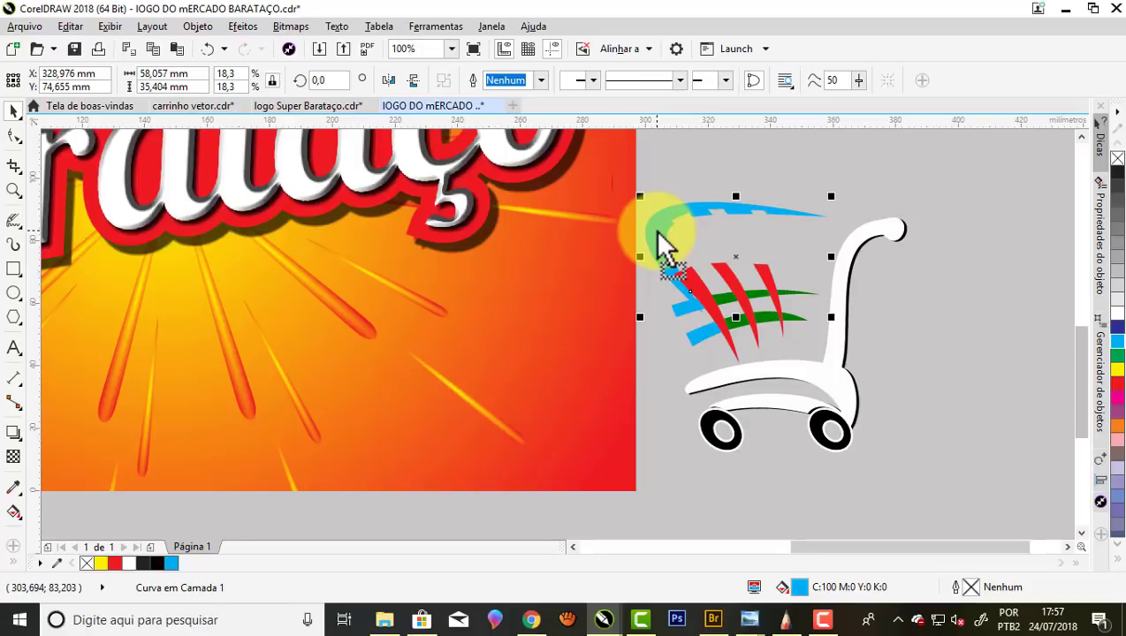
drag(659, 237, 708, 268)
scroll(696, 265, up, 2)
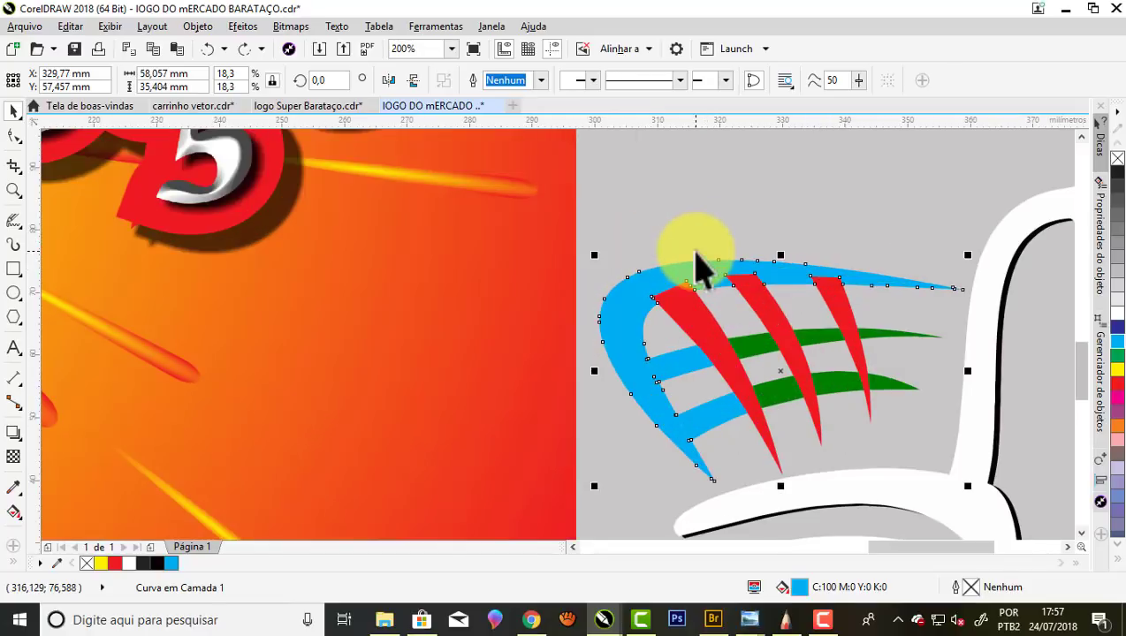
Make a black duplicate of the rim, offset it down-left and send it one step back
key(ctrl+d)
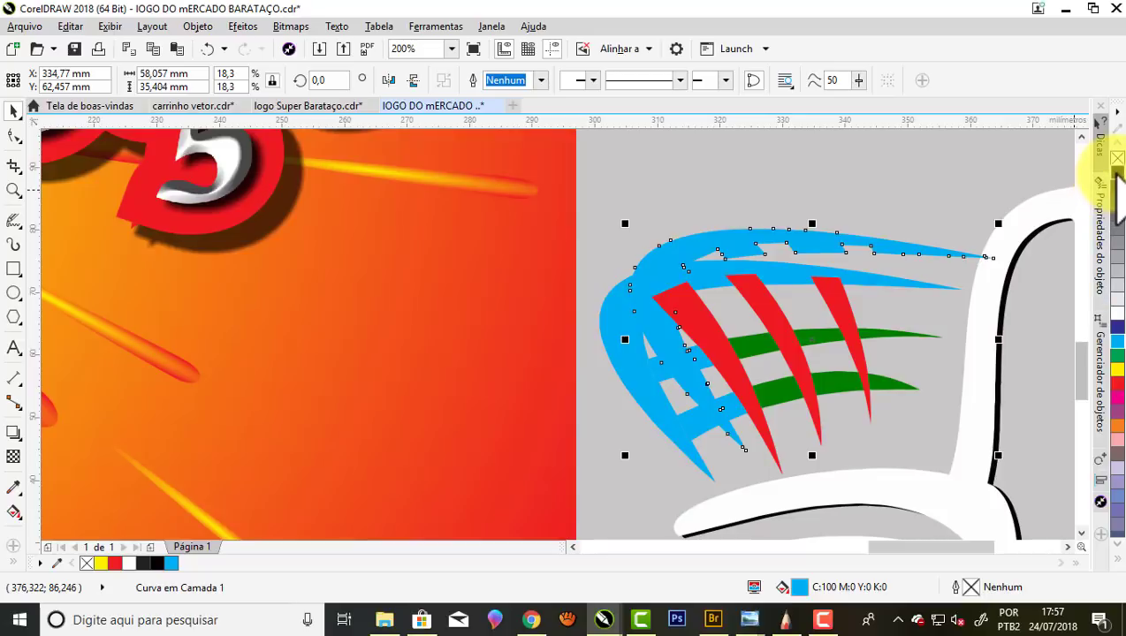
click(1118, 172)
mouse_move(678, 251)
mouse_down()
mouse_move(640, 284)
mouse_move(650, 285)
mouse_move(640, 304)
mouse_up()
click(203, 27)
mouse_move(266, 271)
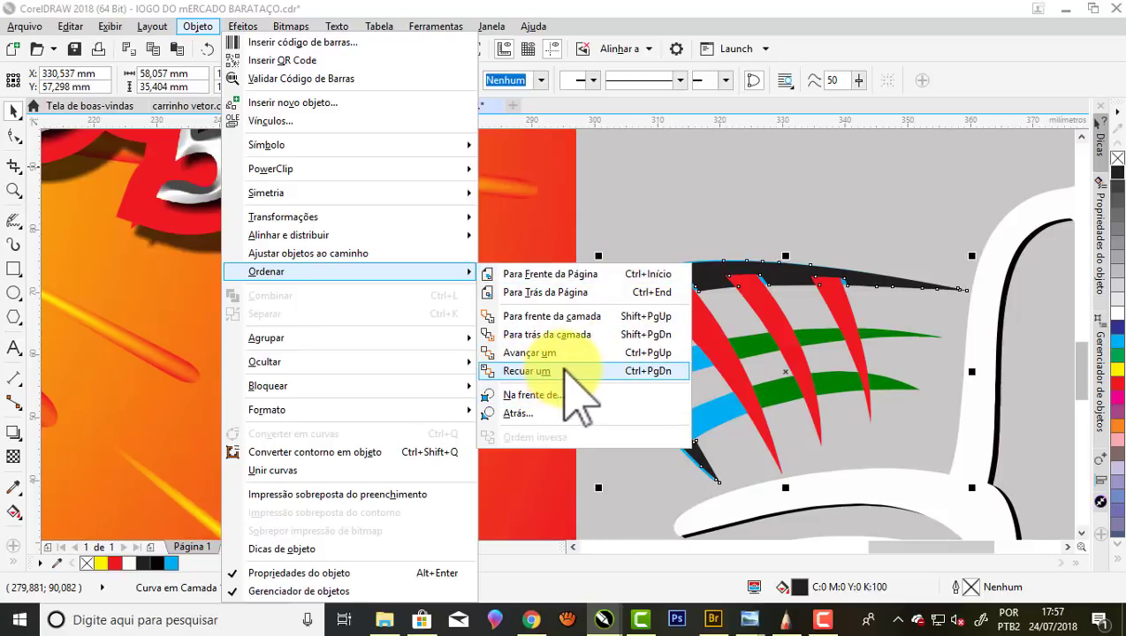
click(566, 371)
click(676, 212)
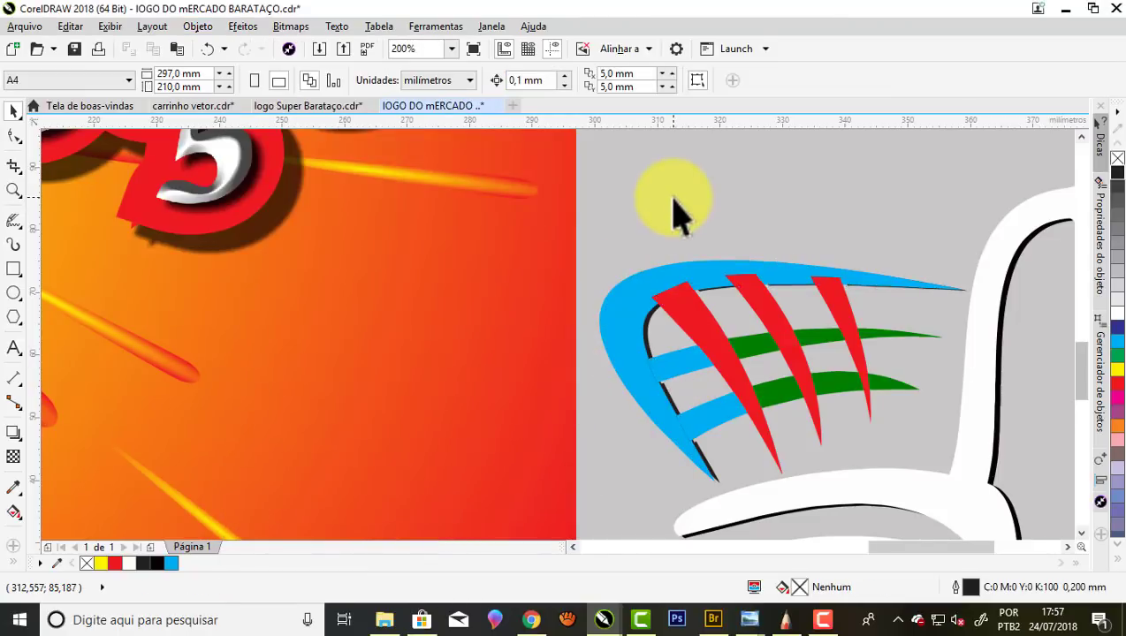
scroll(676, 212, down, 1)
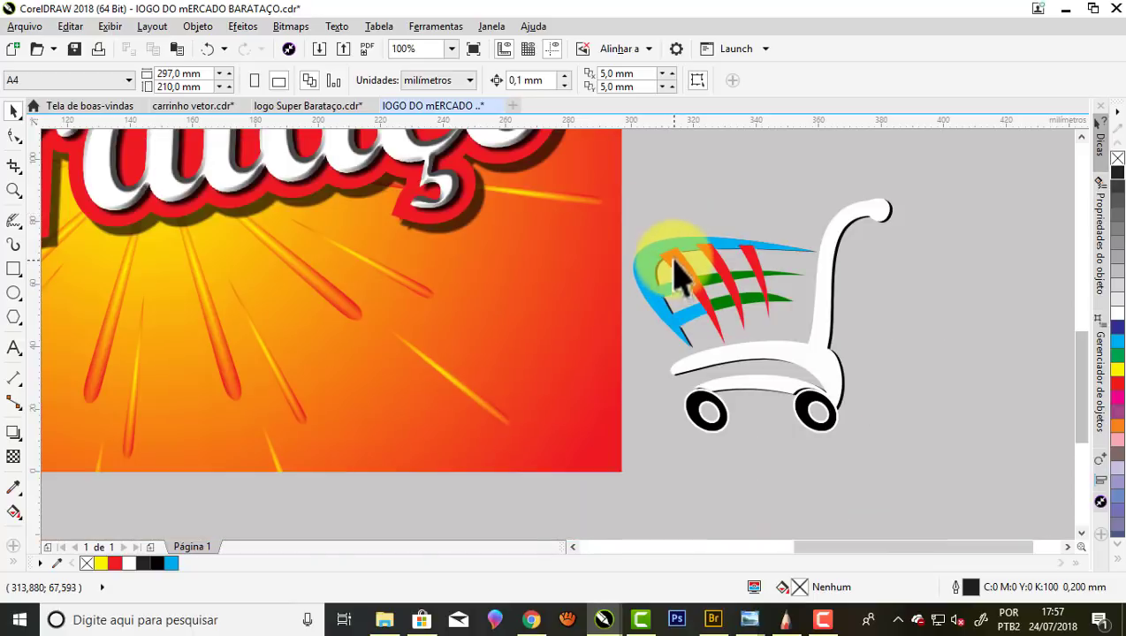
scroll(680, 250, up, 1)
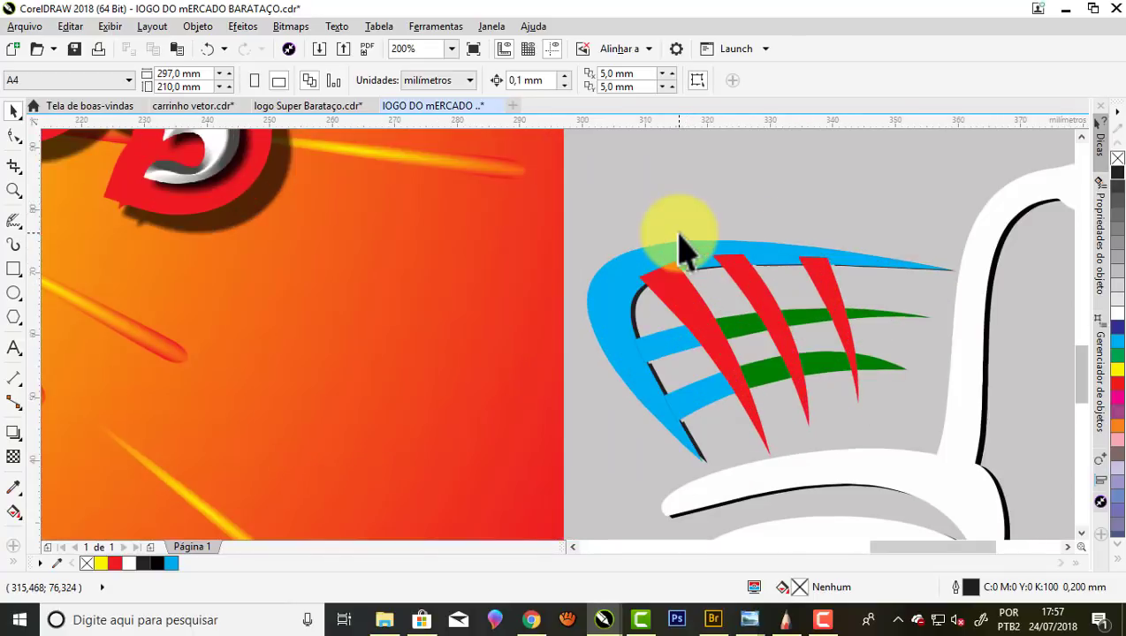
click(745, 331)
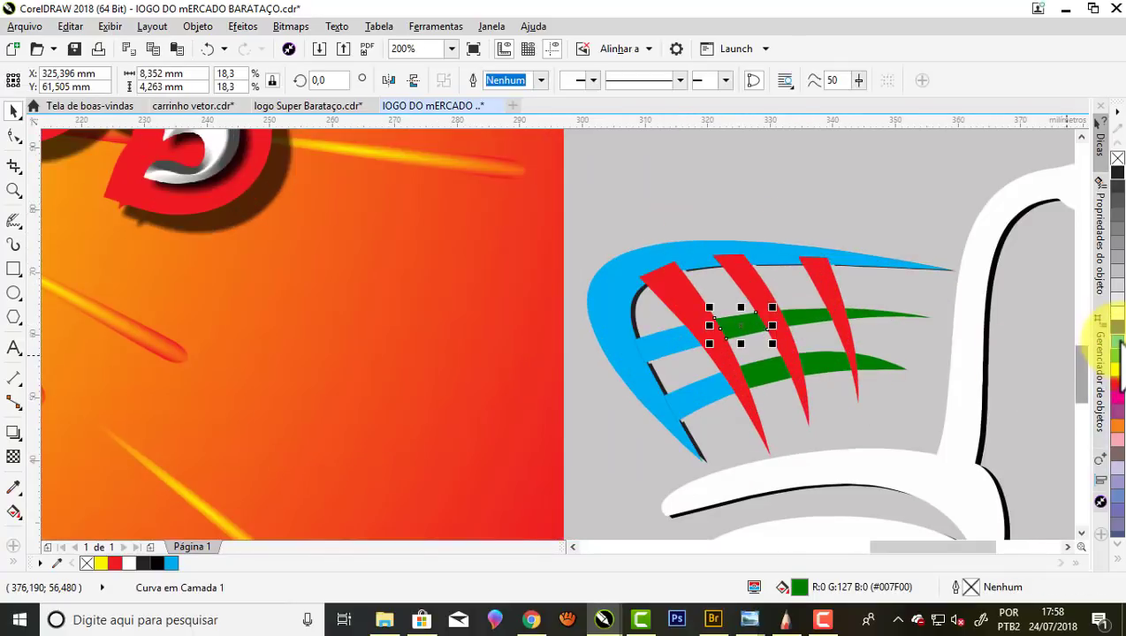
Recolour the upper and lower green basket stripe pieces cyan-blue
click(870, 316)
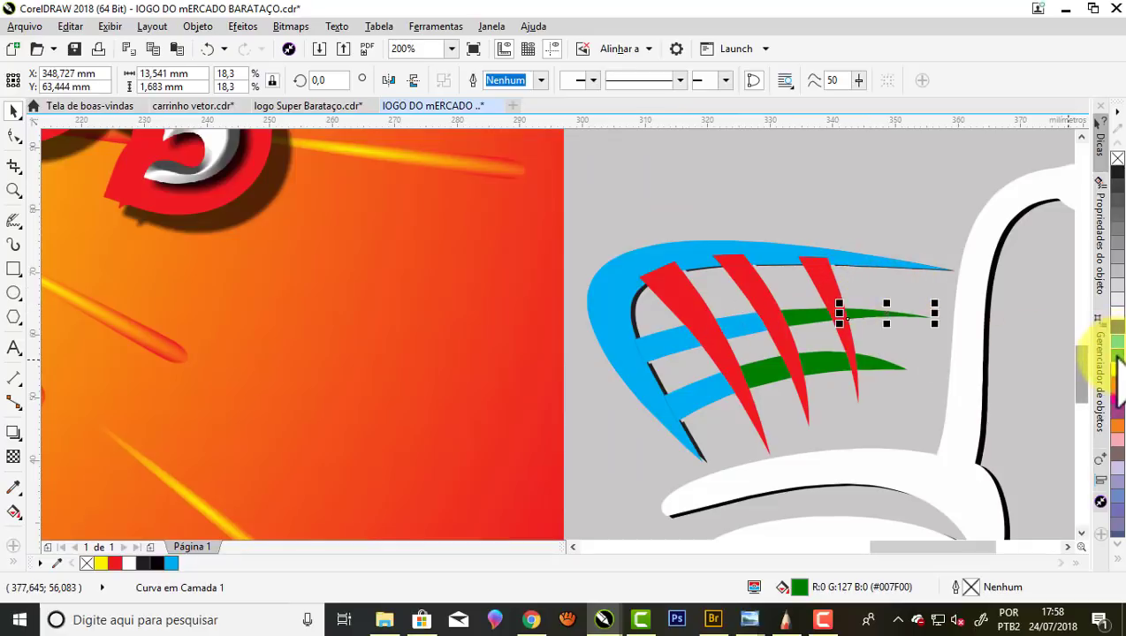
click(808, 319)
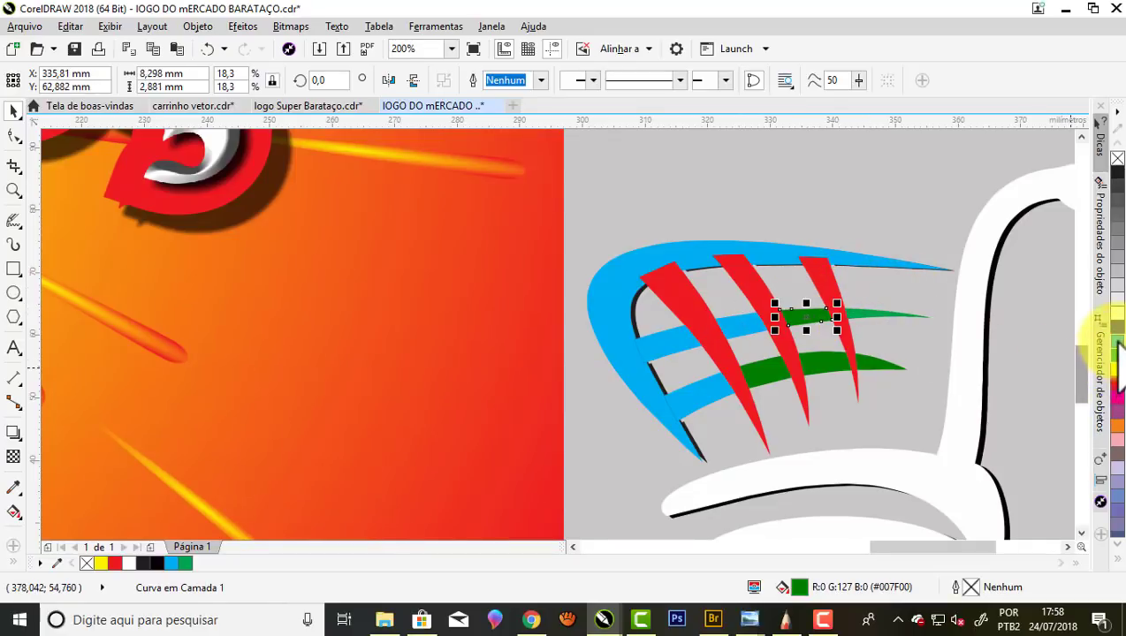
click(868, 316)
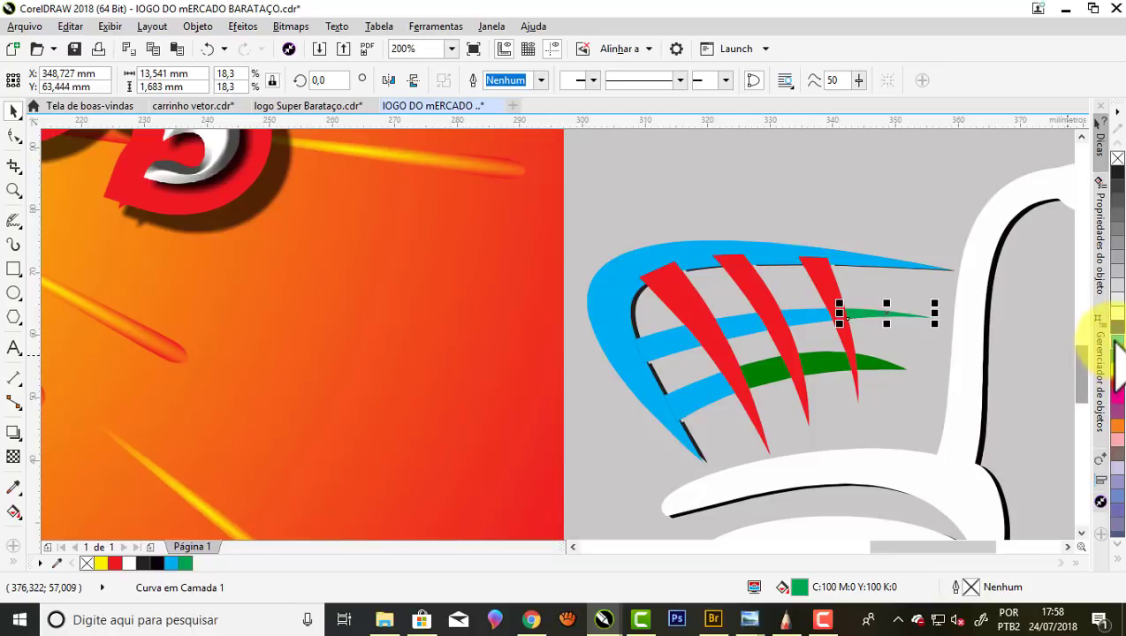
click(1117, 344)
click(815, 376)
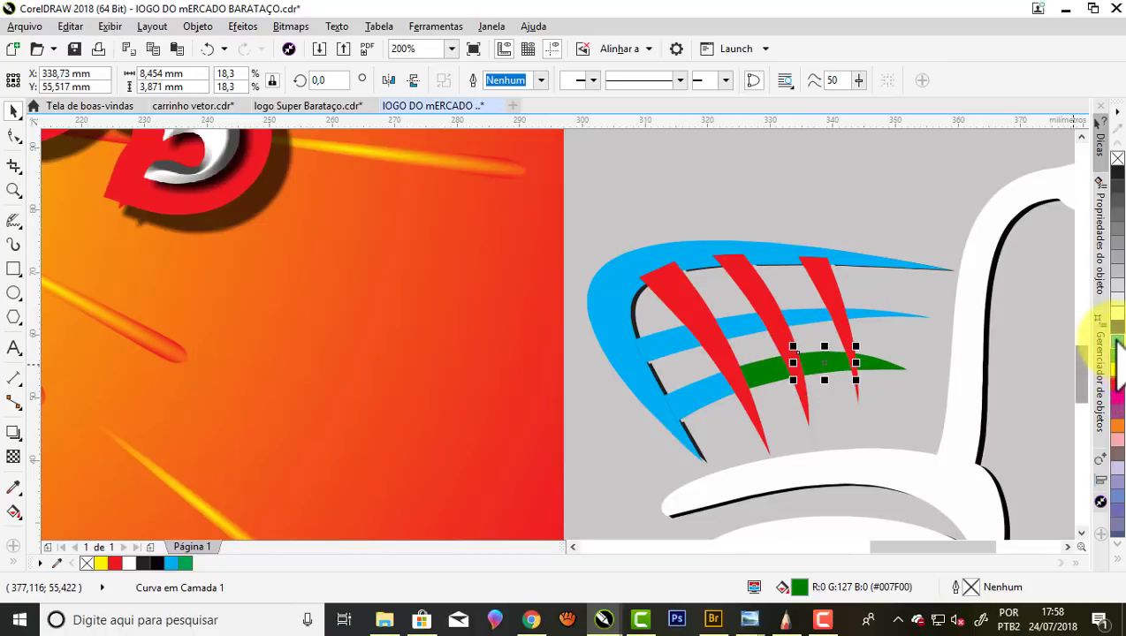
click(769, 380)
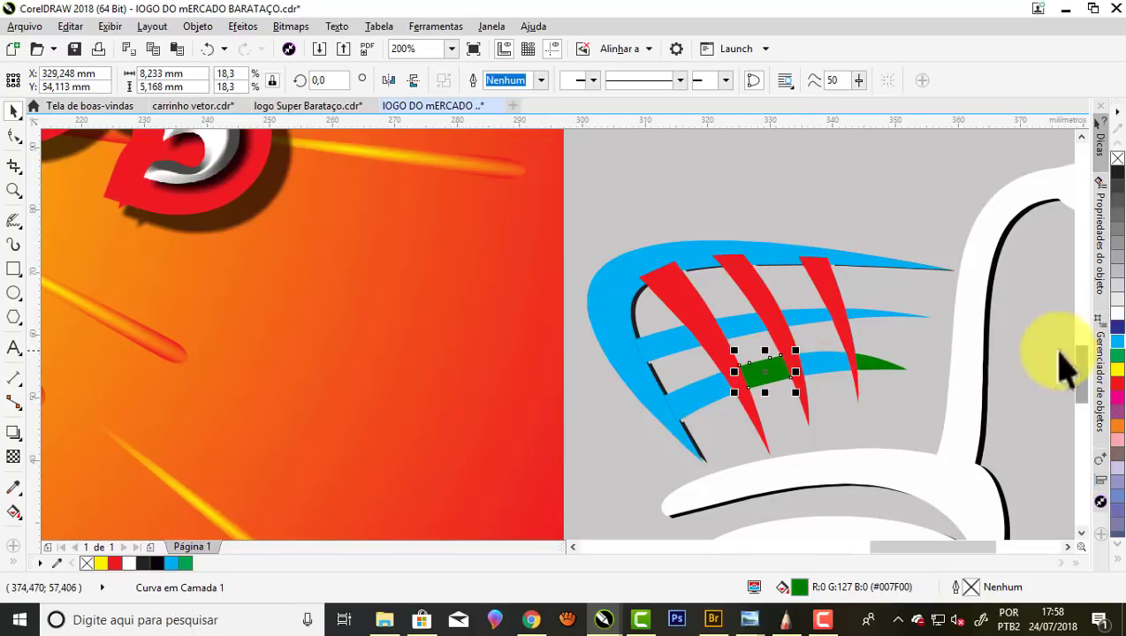
click(1115, 349)
click(875, 362)
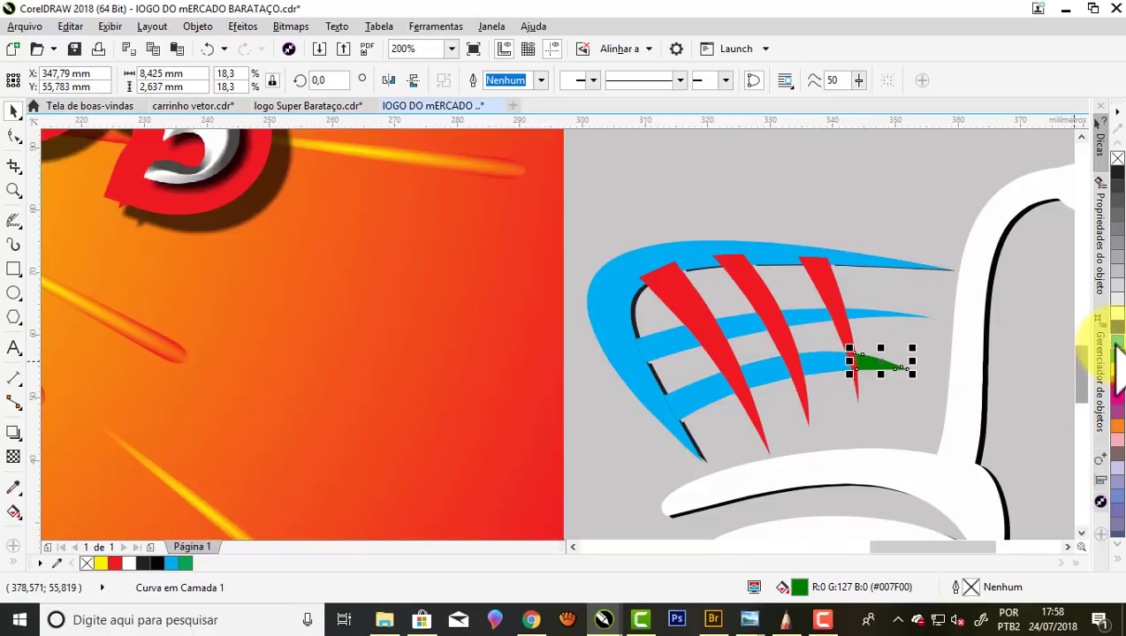
click(1116, 346)
scroll(849, 296, down, 2)
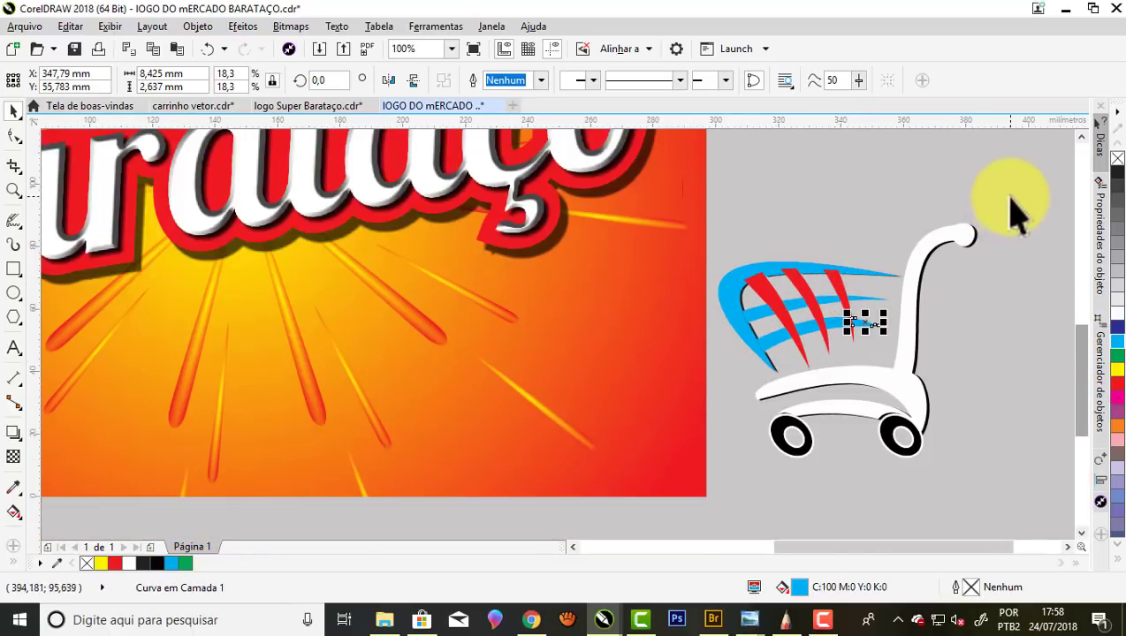
Group all 21 cart pieces together
drag(1010, 197, 672, 493)
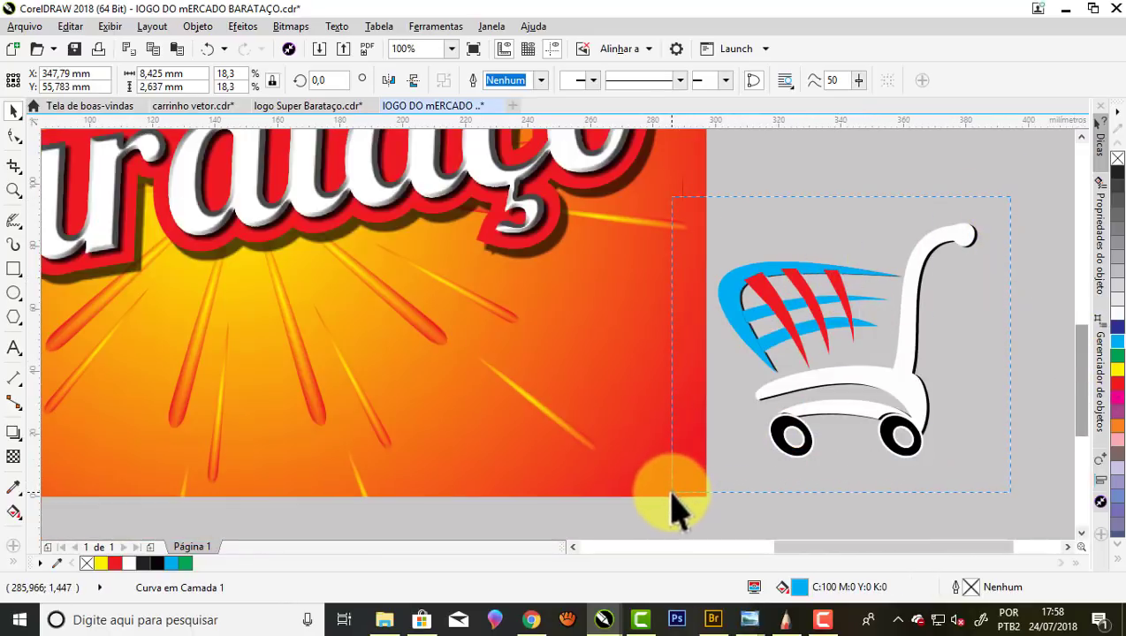
right_click(729, 314)
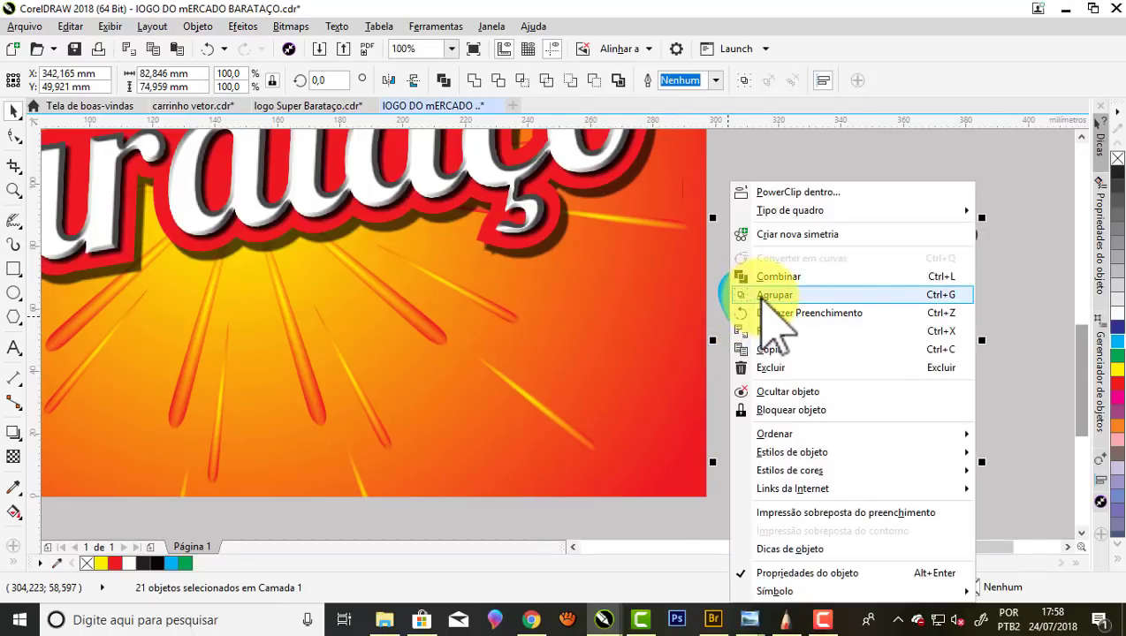
click(762, 300)
Place the grouped cart on the banner beneath the Barataço lettering
scroll(830, 251, down, 2)
scroll(811, 240, up, 1)
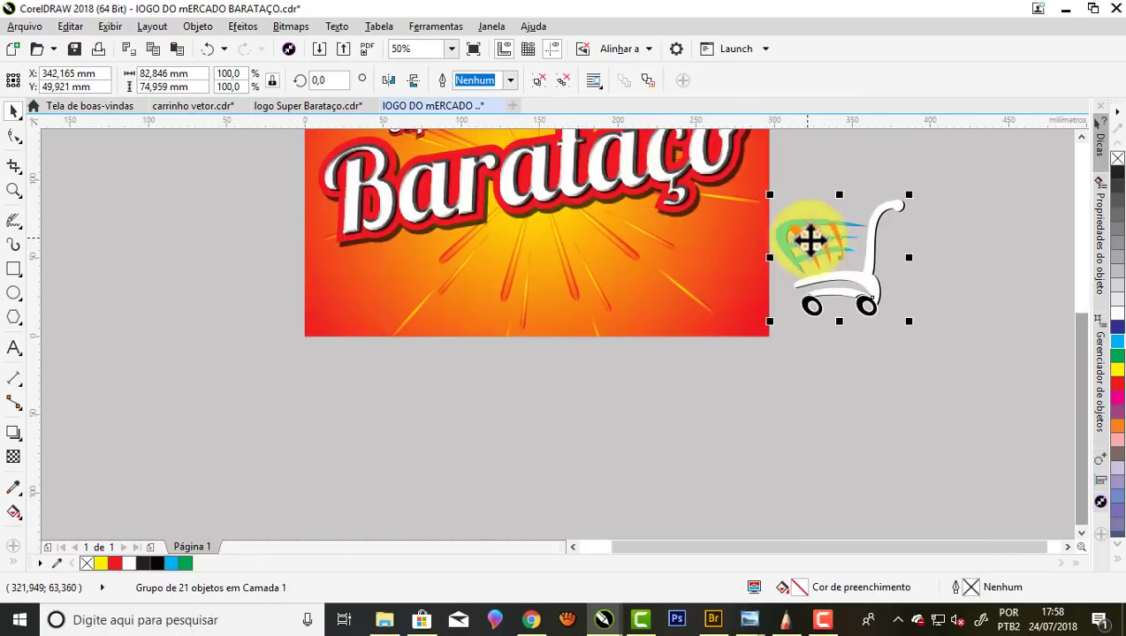
drag(845, 259, 554, 258)
scroll(482, 263, up, 2)
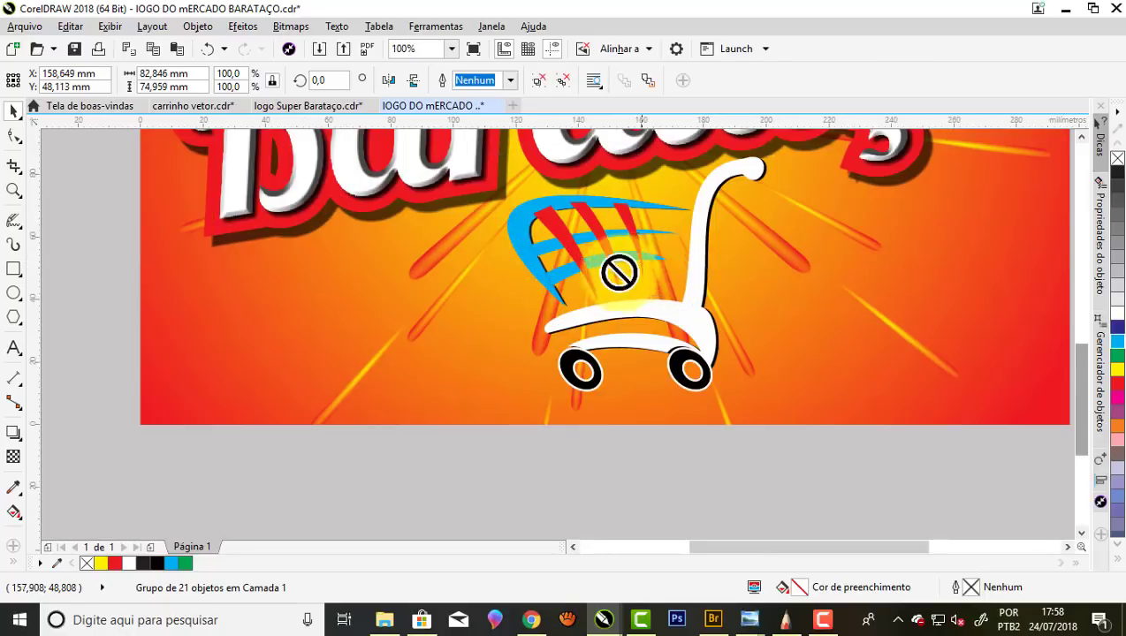
drag(619, 274, 603, 272)
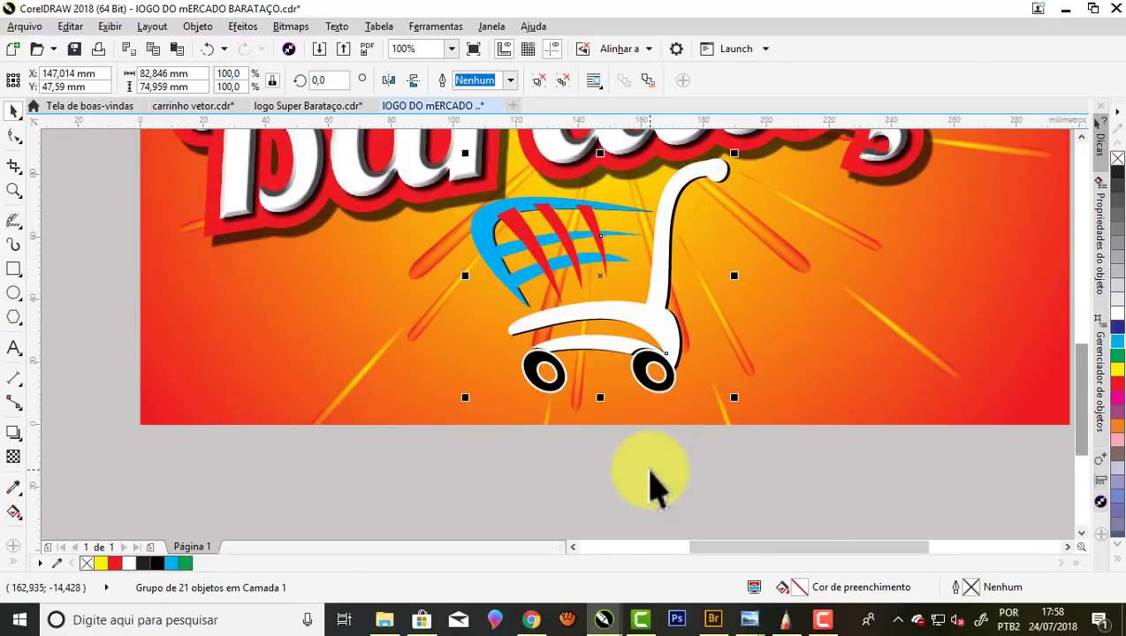
click(649, 484)
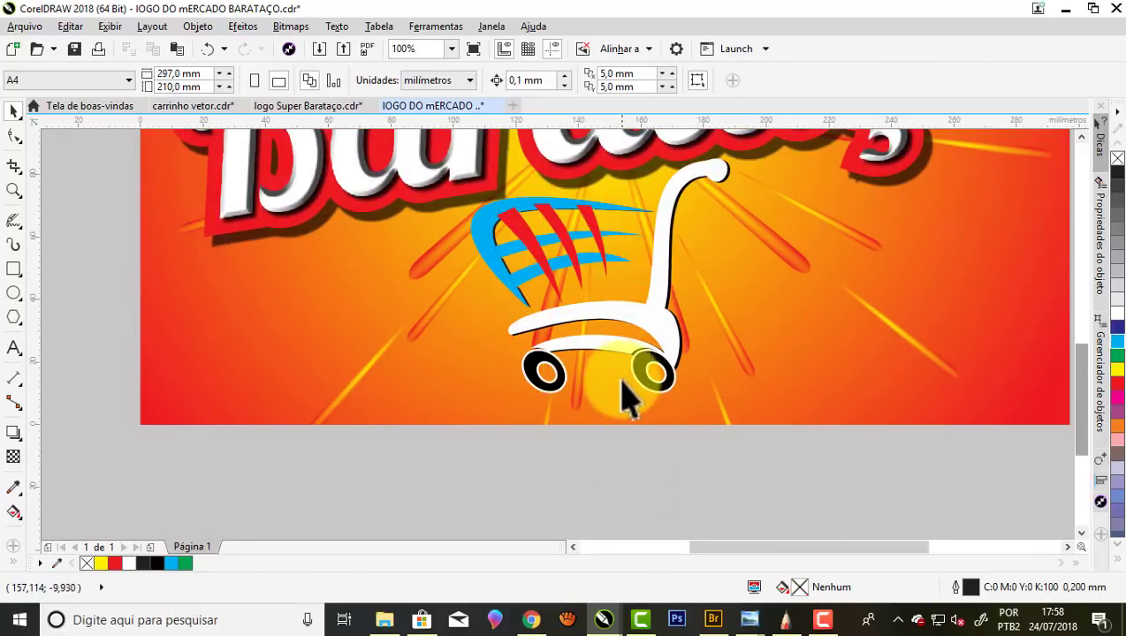
Draw a flat black ellipse with no outline just beneath the cart's wheels
click(13, 293)
mouse_move(462, 381)
mouse_down()
mouse_move(548, 410)
mouse_move(758, 419)
mouse_up()
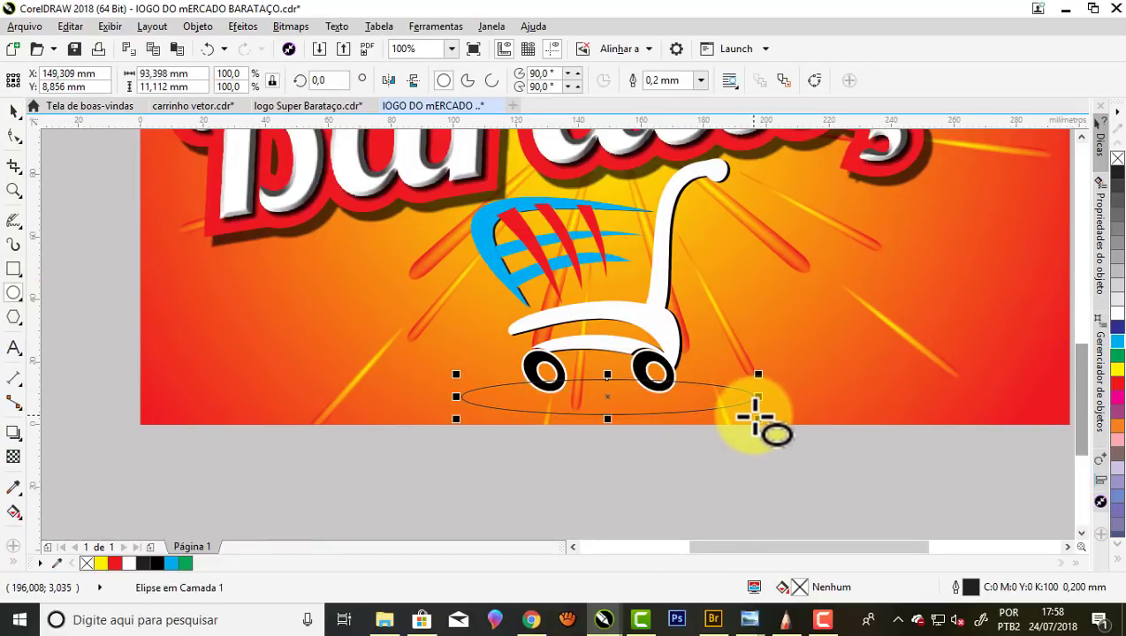
click(158, 563)
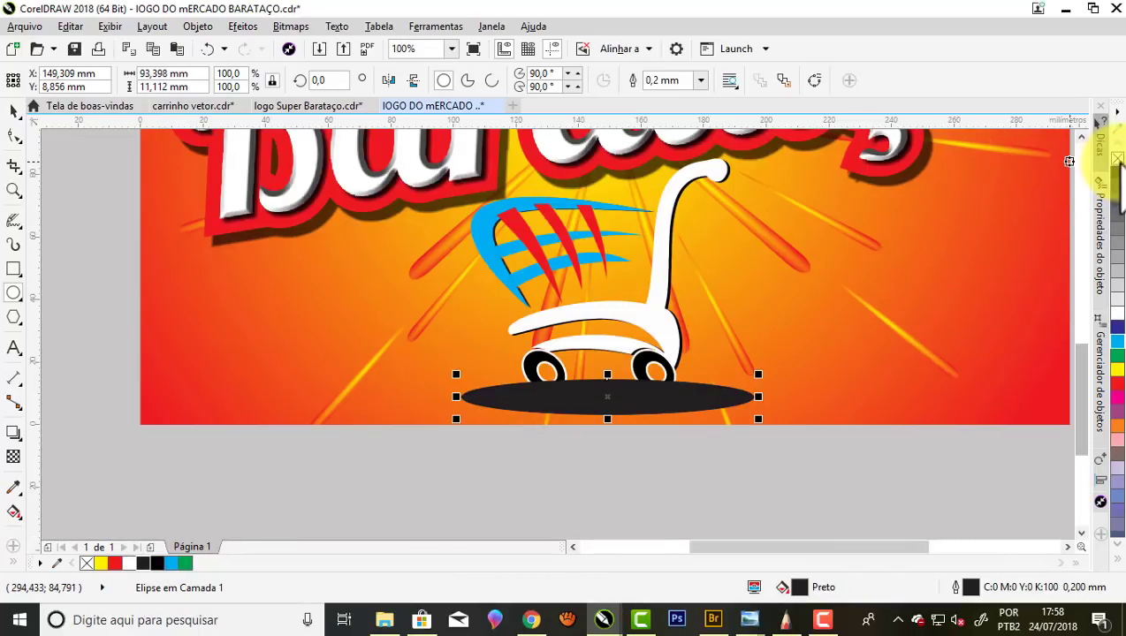
right_click(1118, 159)
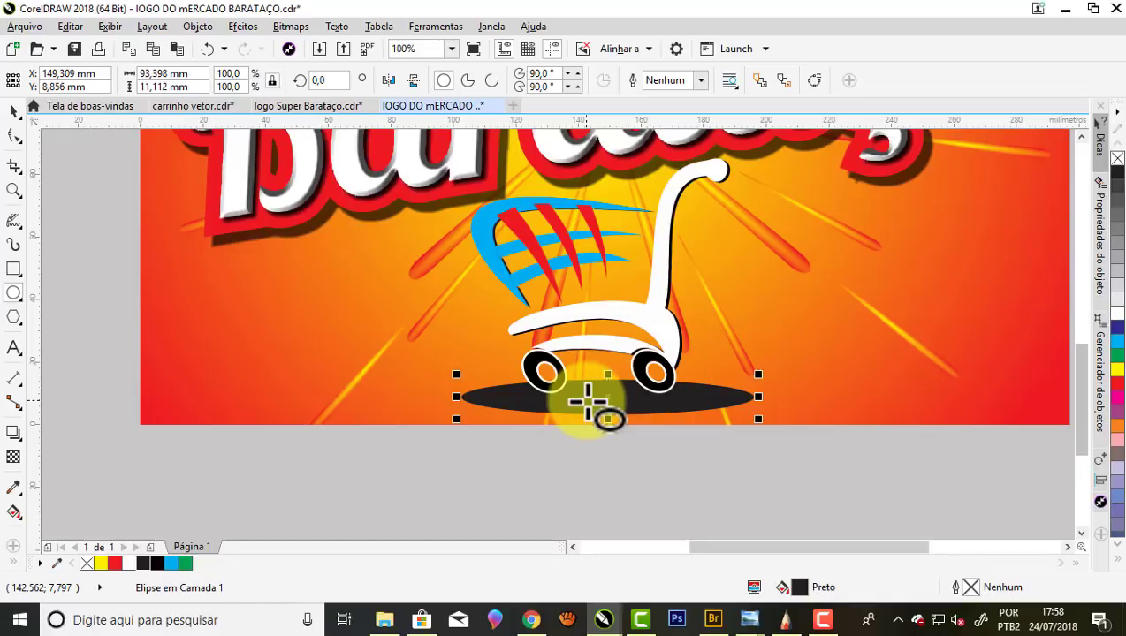
scroll(590, 403, down, 1)
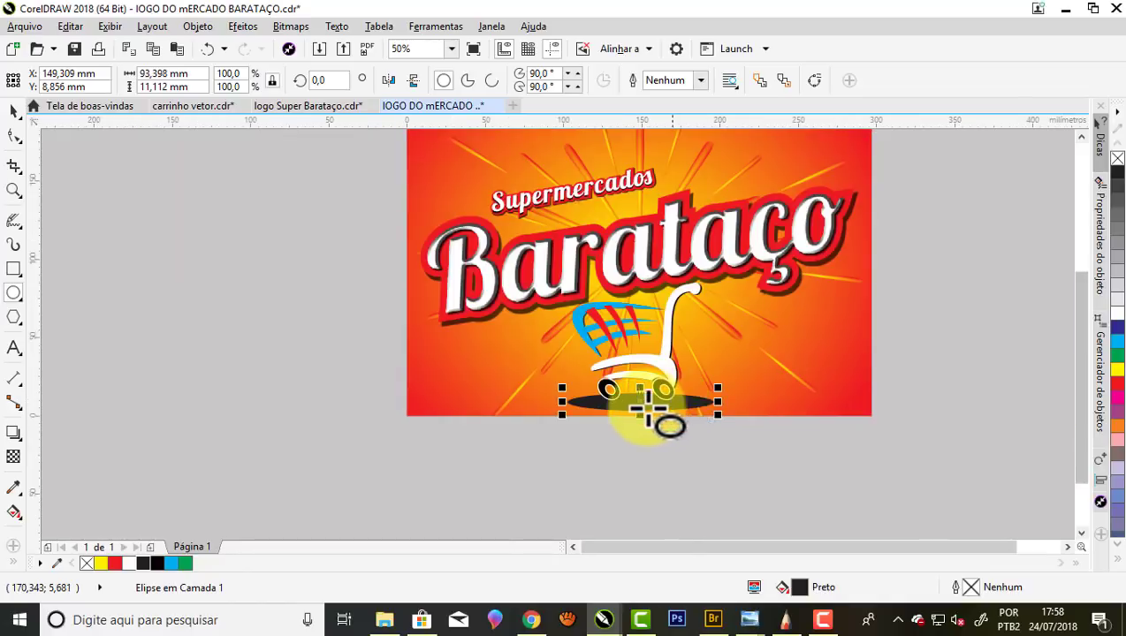
scroll(640, 415, up, 2)
drag(677, 403, 667, 397)
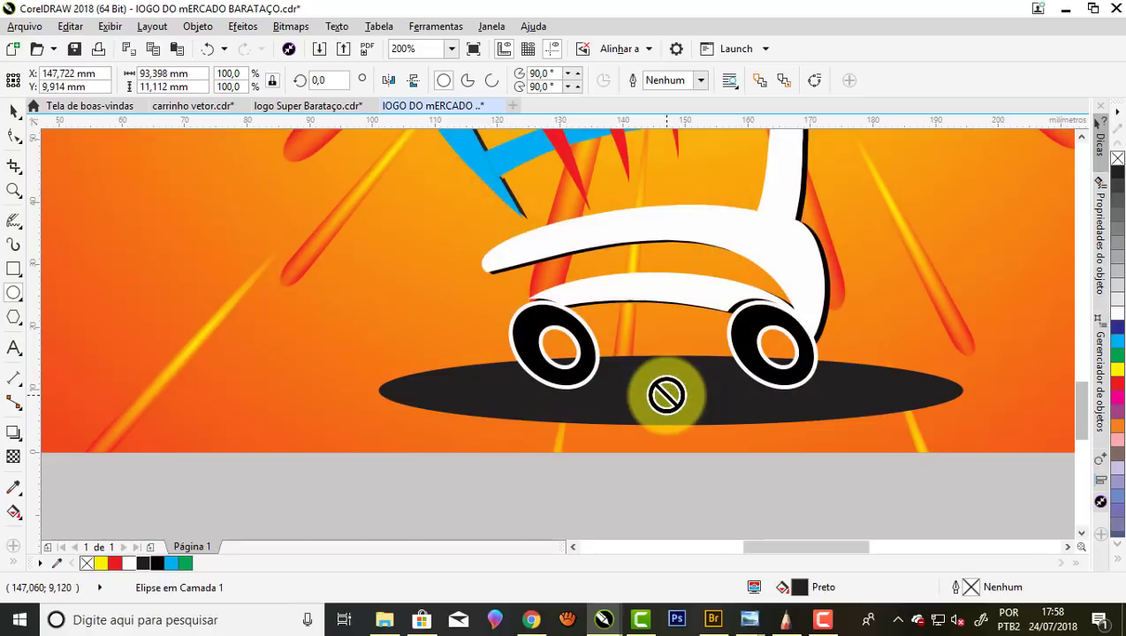
Convert the black ellipse to a bitmap via Bitmaps > Converter em bitmap
click(382, 189)
click(291, 27)
click(317, 43)
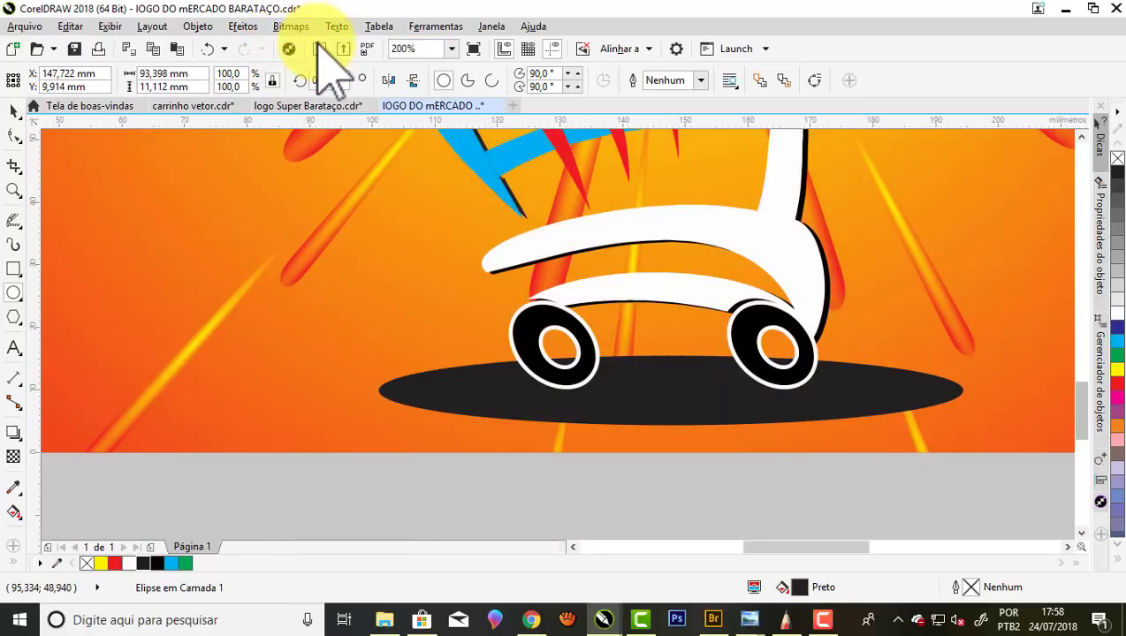
click(516, 395)
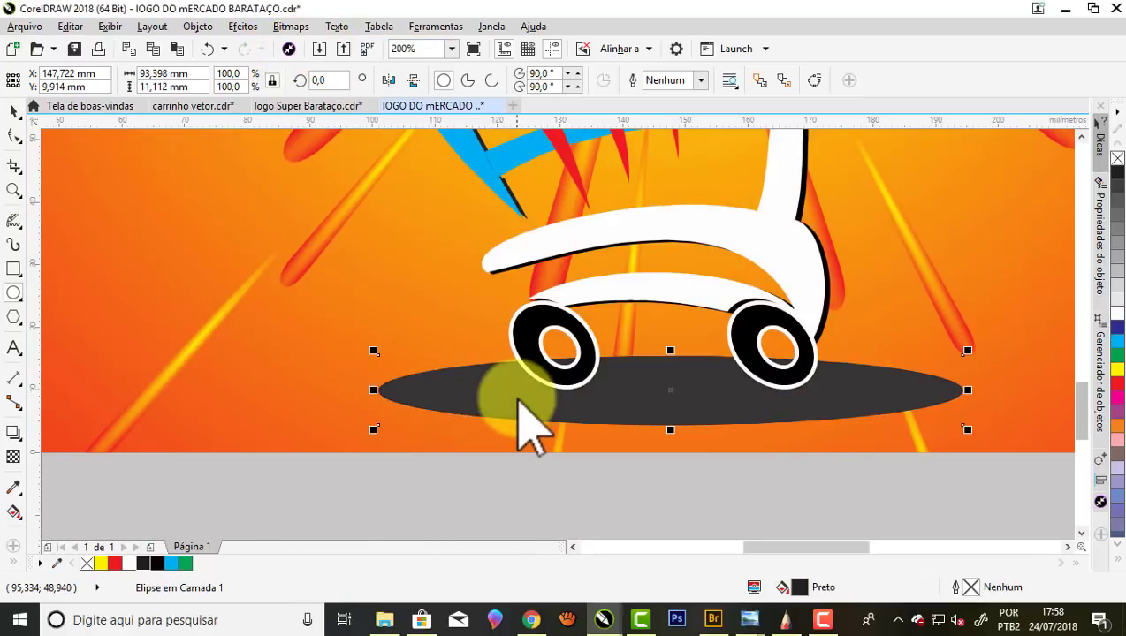
Apply a Gaussian blur of about 36.3 pixels radius to the shadow bitmap
click(290, 27)
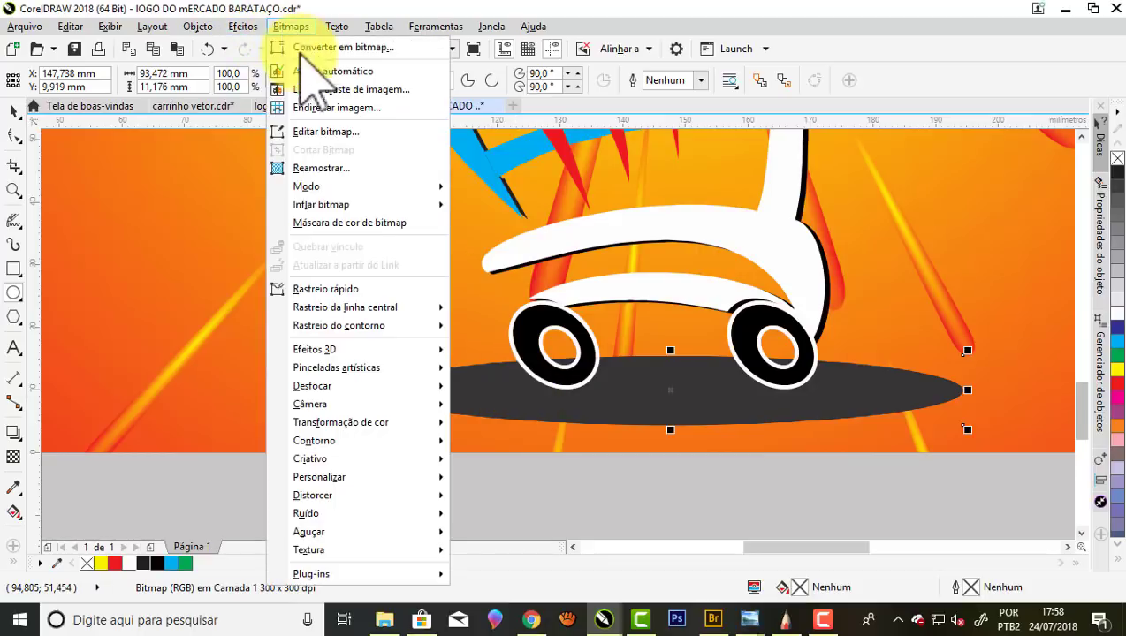
click(369, 387)
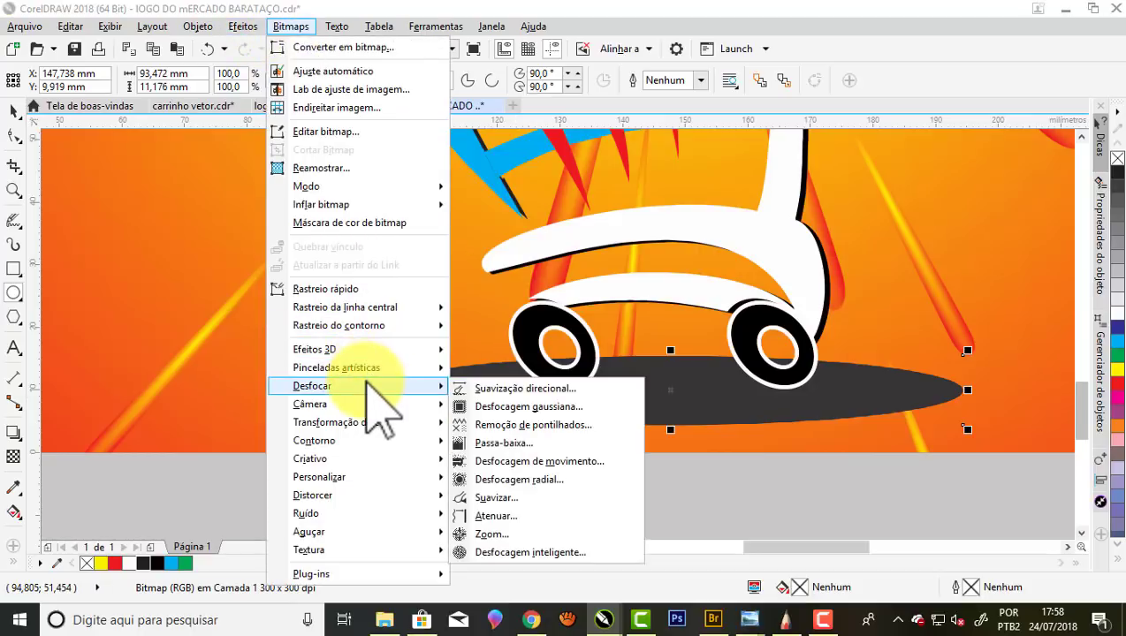
click(530, 405)
drag(557, 247, 786, 77)
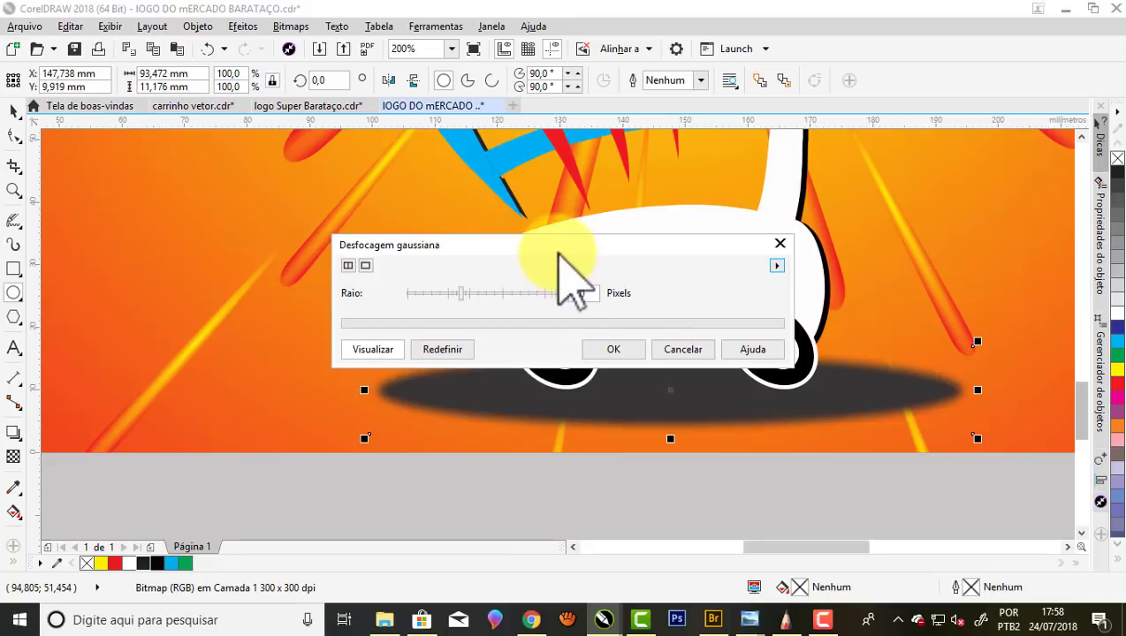
drag(691, 123, 724, 123)
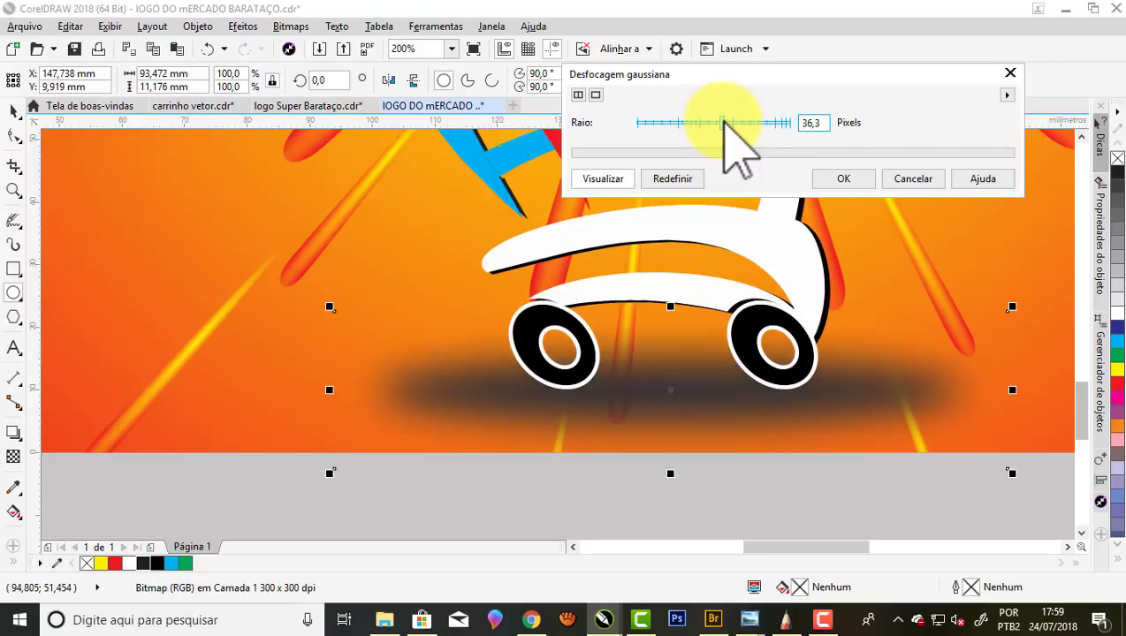
click(862, 177)
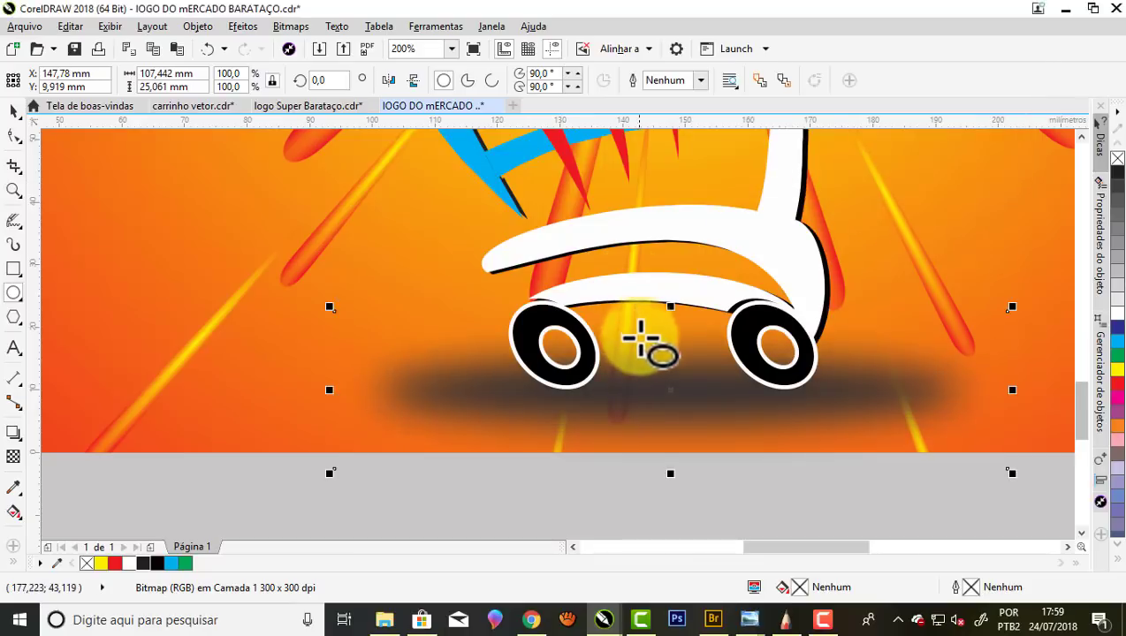
Deselect, then reselect the blurred shadow with the Pick tool
scroll(648, 349, down, 3)
scroll(647, 350, down, 2)
scroll(439, 263, up, 2)
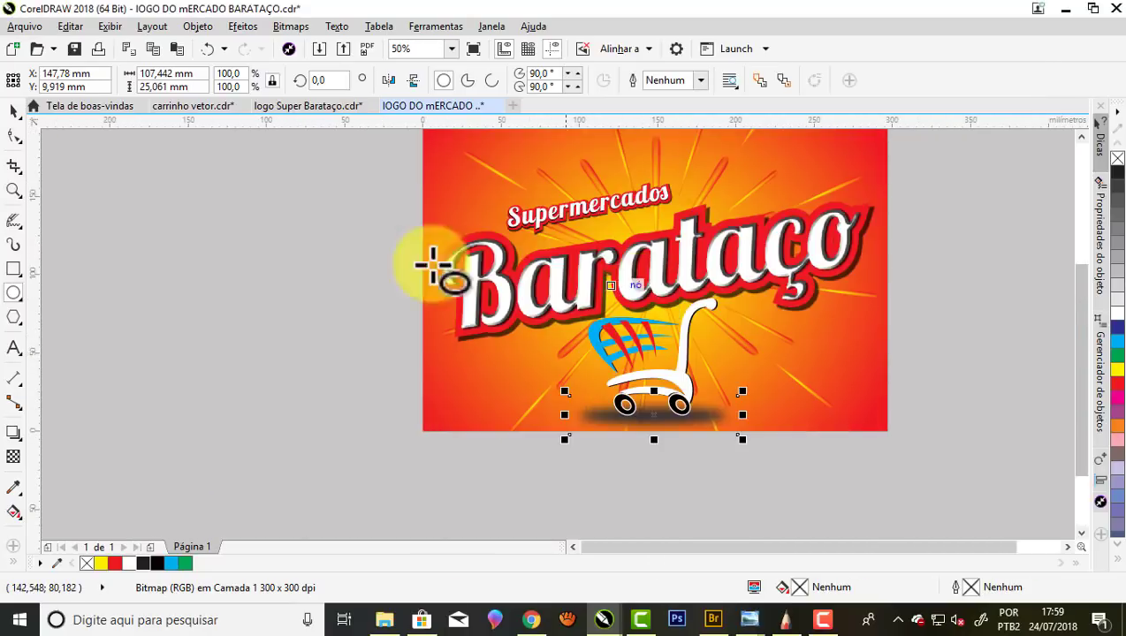
click(477, 305)
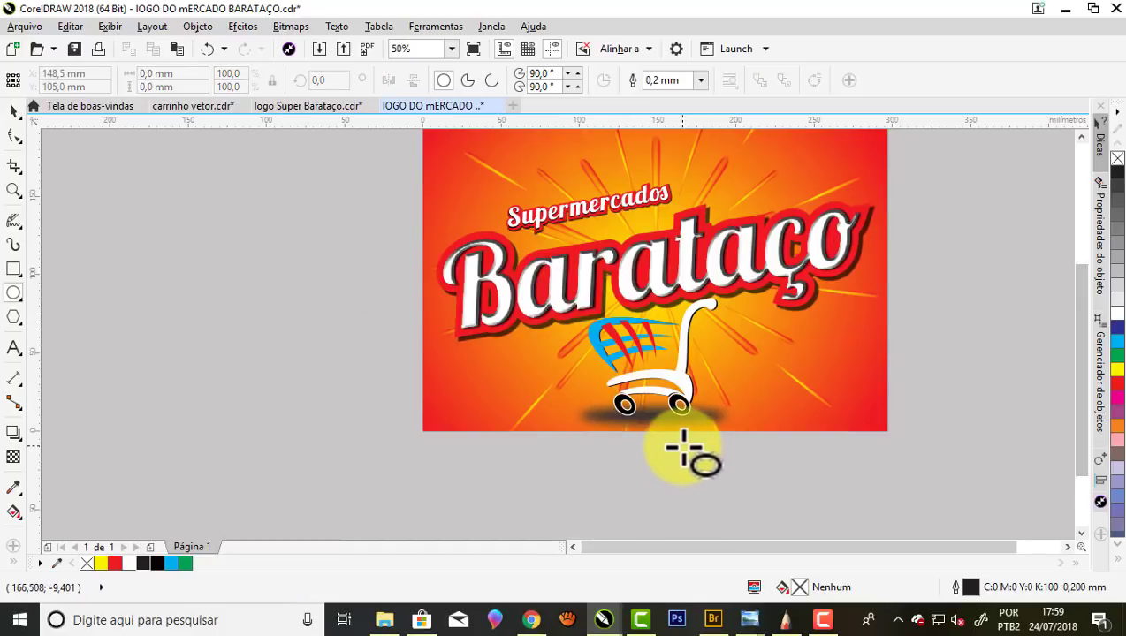
scroll(685, 451, up, 1)
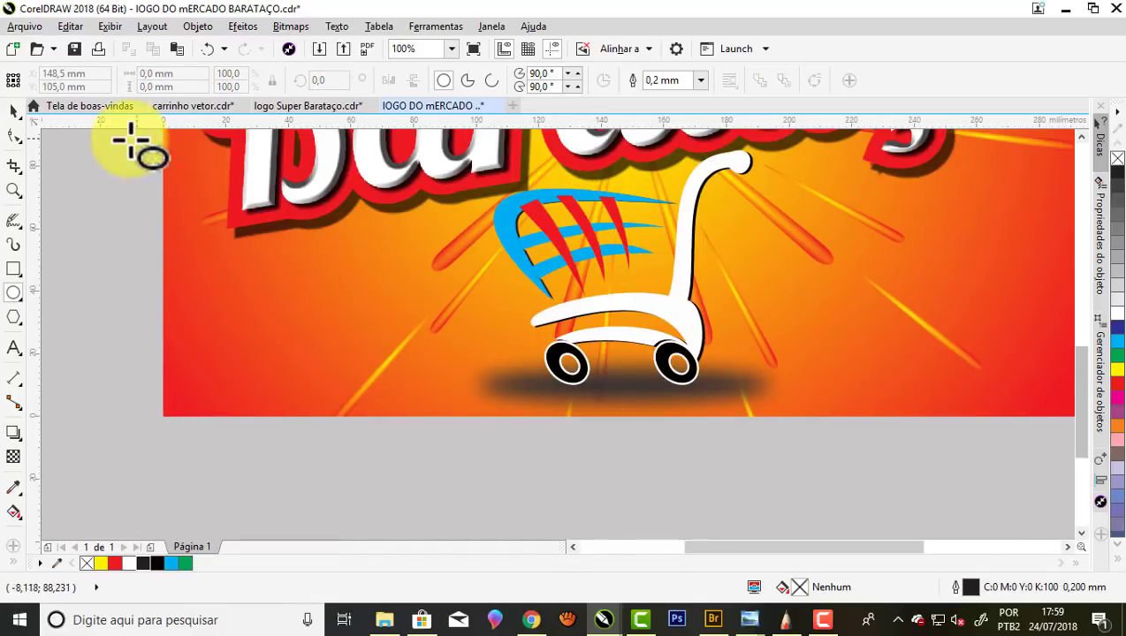
click(16, 110)
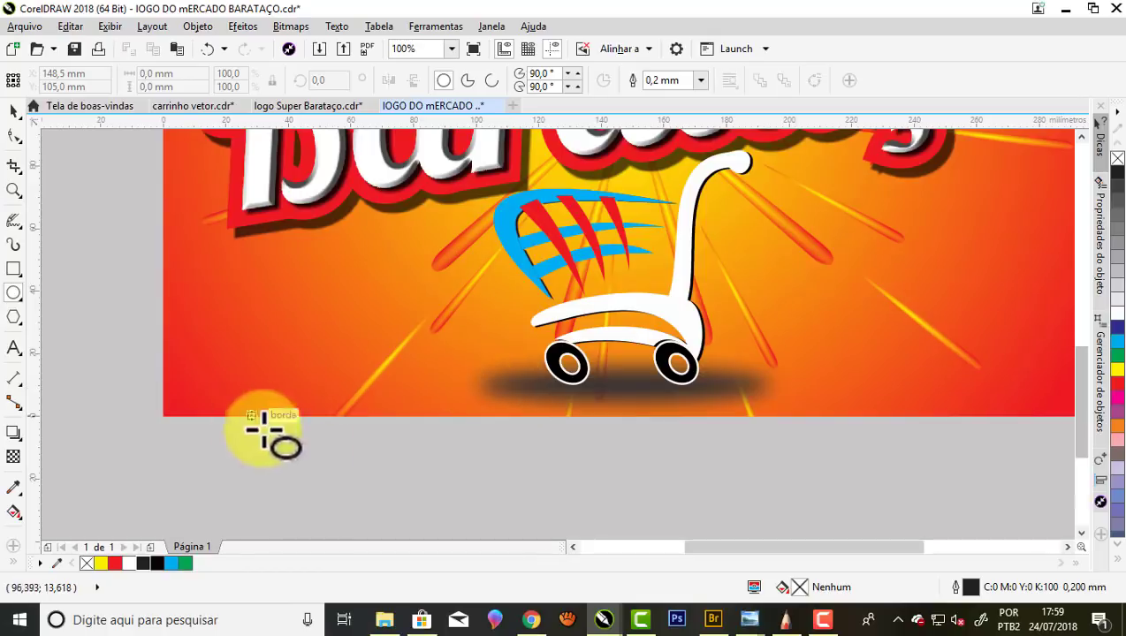
click(15, 110)
Give the blurred cart shadow a uniform transparency of about 28
click(511, 382)
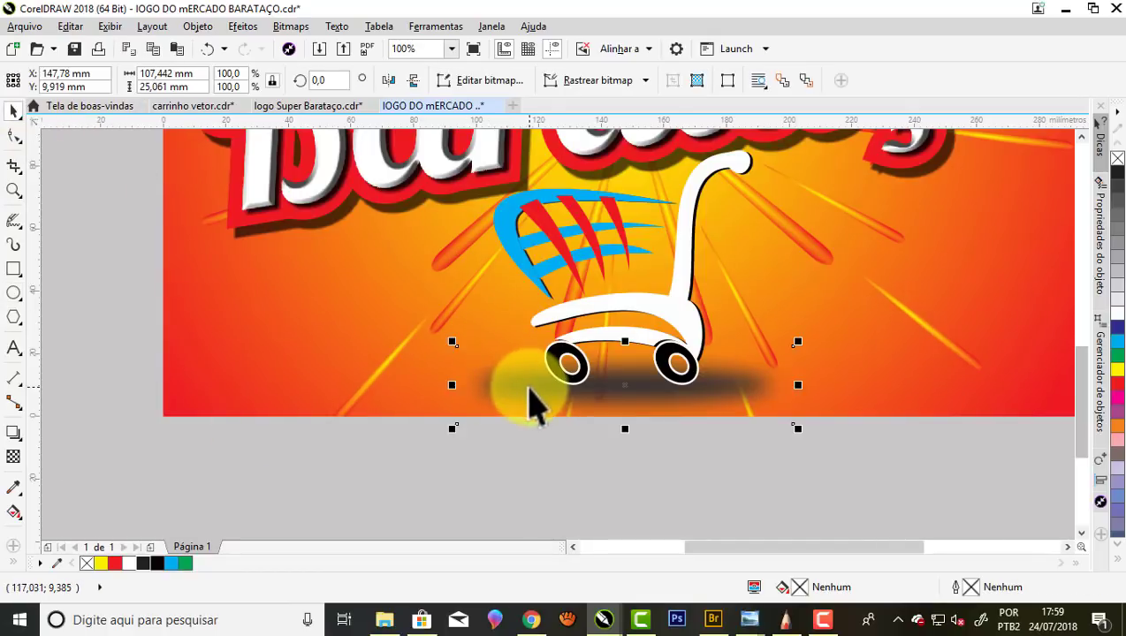
click(13, 456)
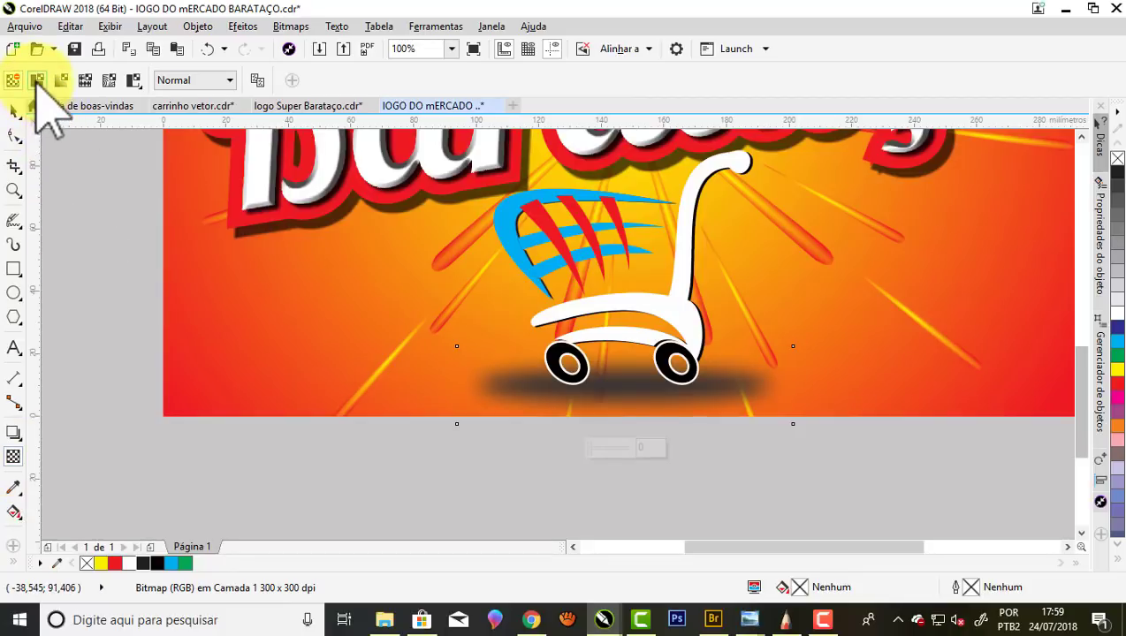
click(37, 80)
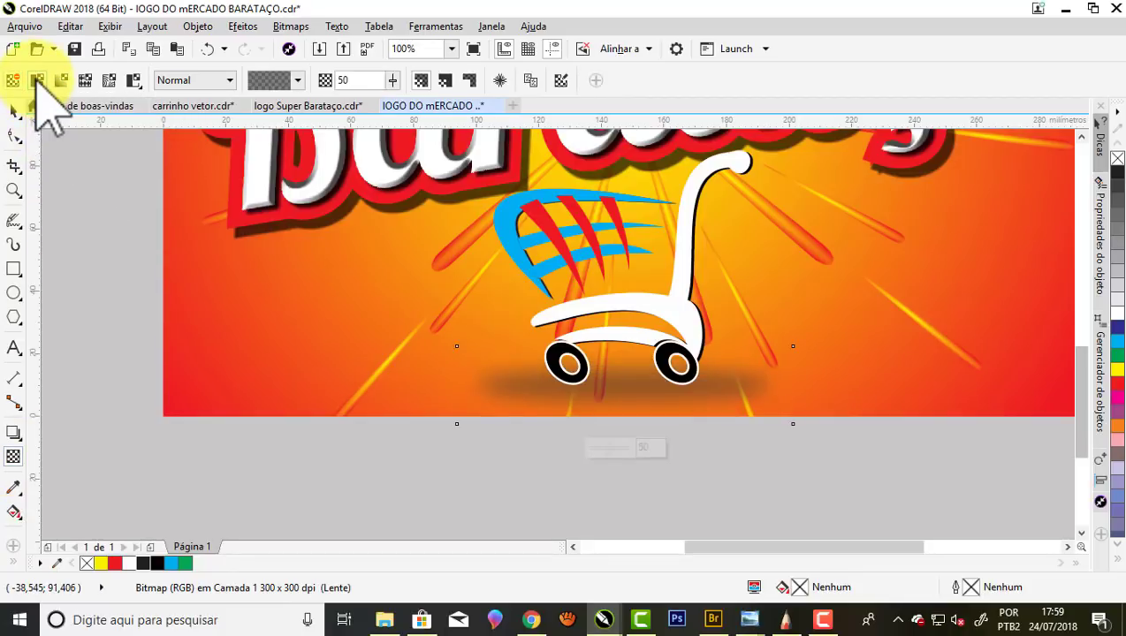
scroll(674, 394, down, 1)
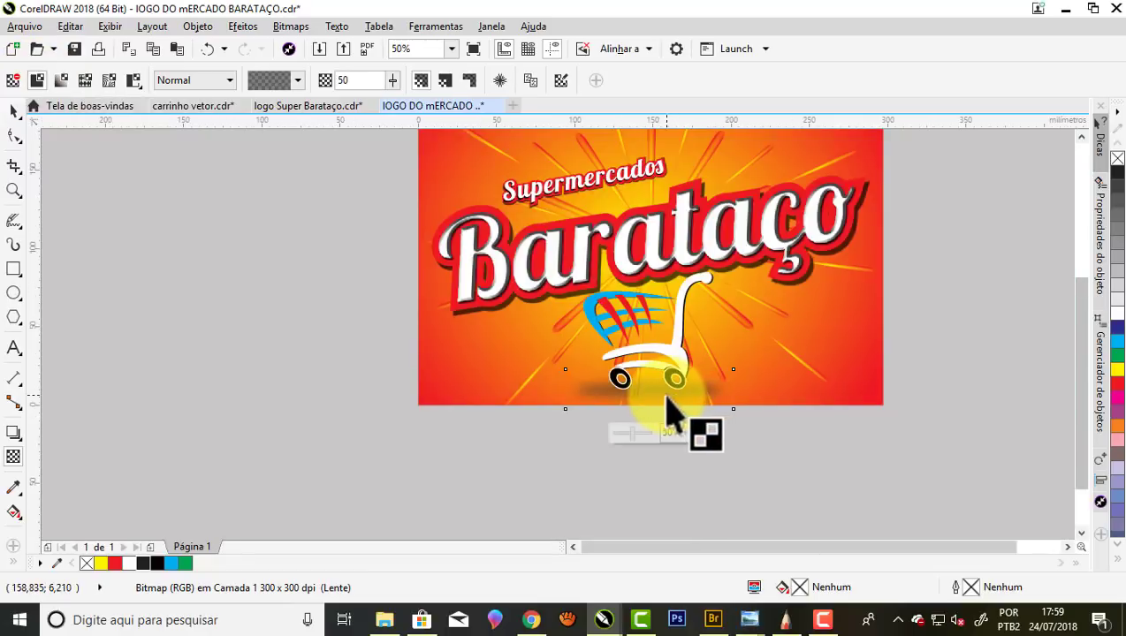
scroll(673, 415, up, 2)
drag(584, 471, 529, 439)
click(13, 111)
scroll(545, 327, down, 2)
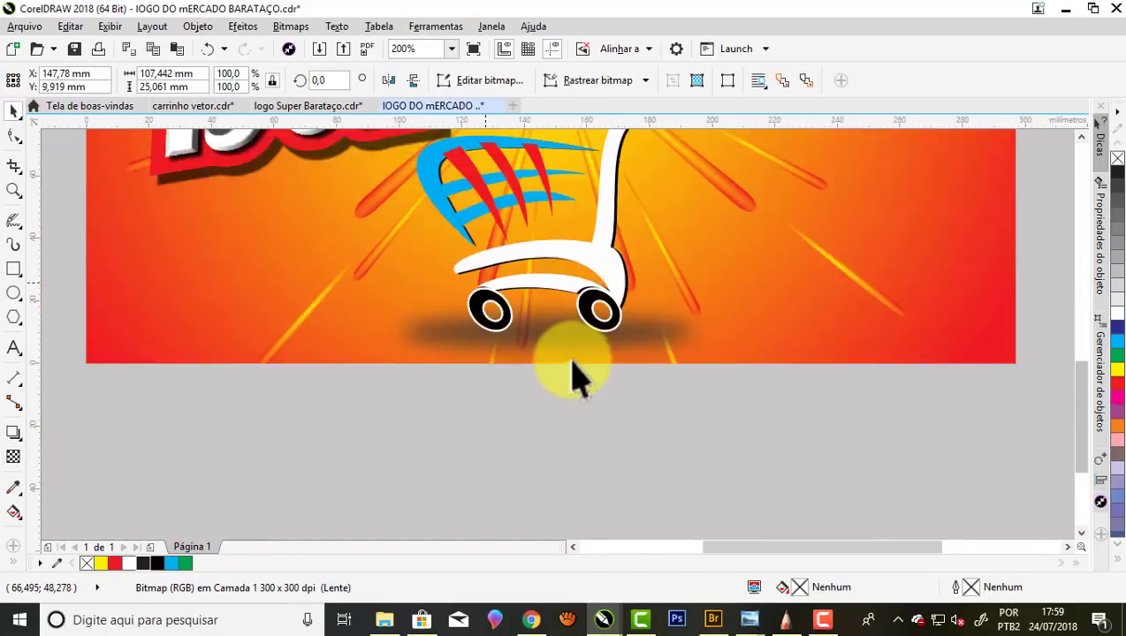
scroll(610, 428, down, 1)
click(843, 365)
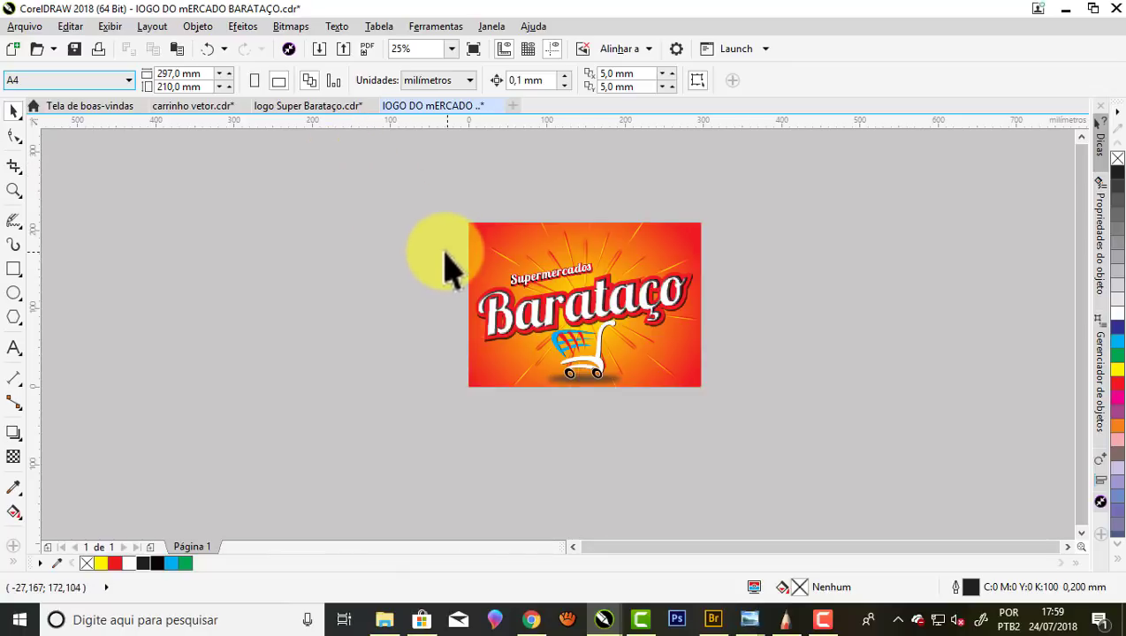
Fit the whole page in view and show the finished Barataço banner in full-screen preview
key(F4)
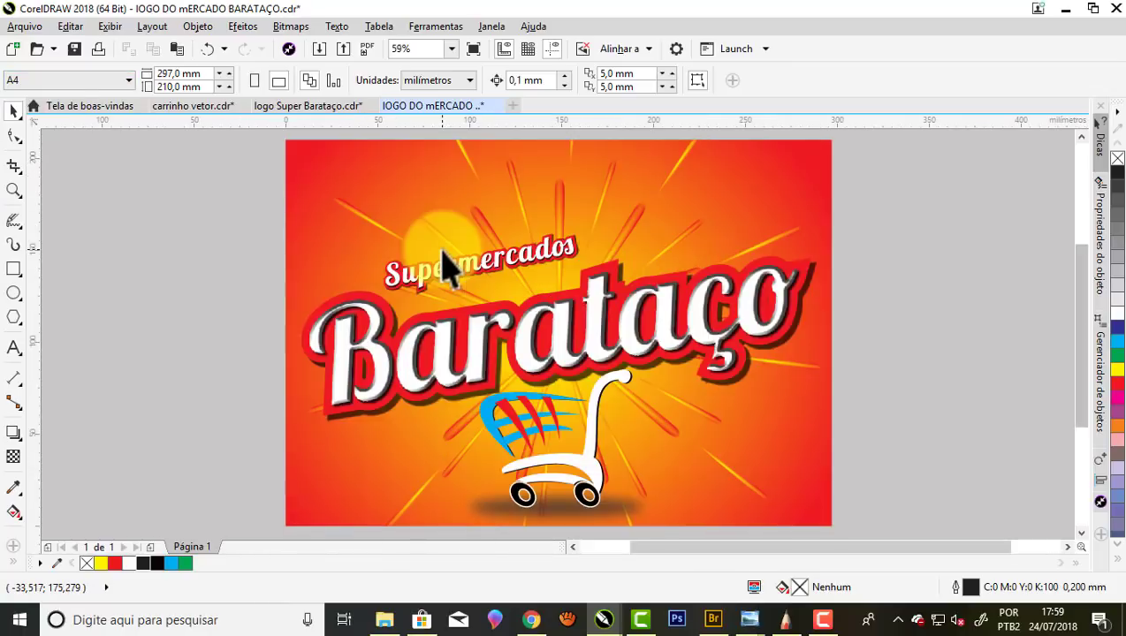
click(470, 46)
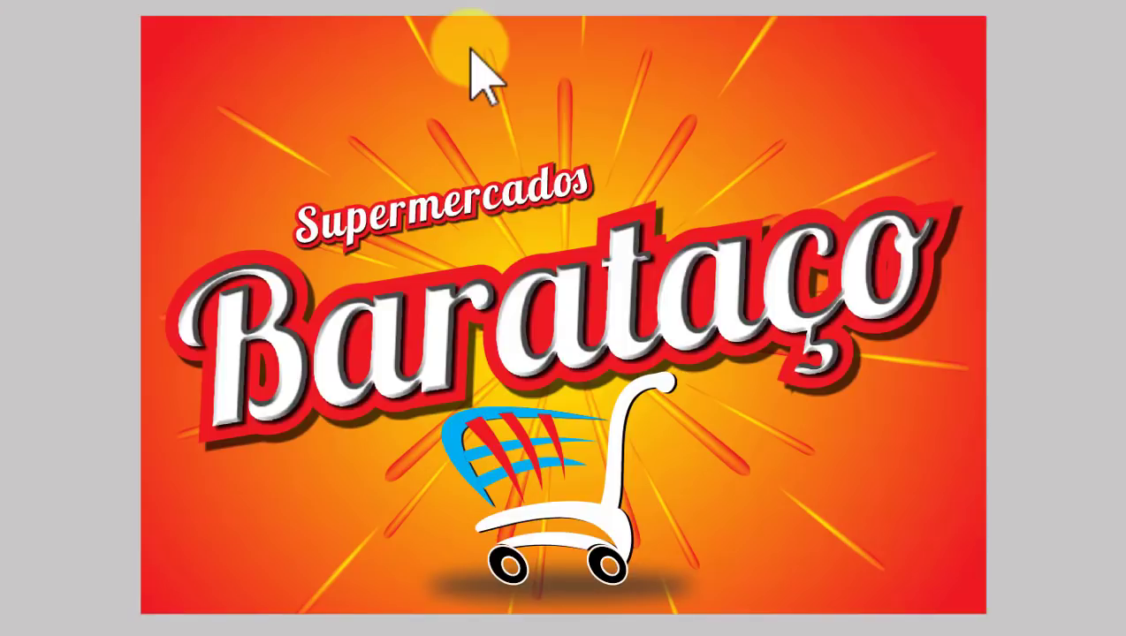